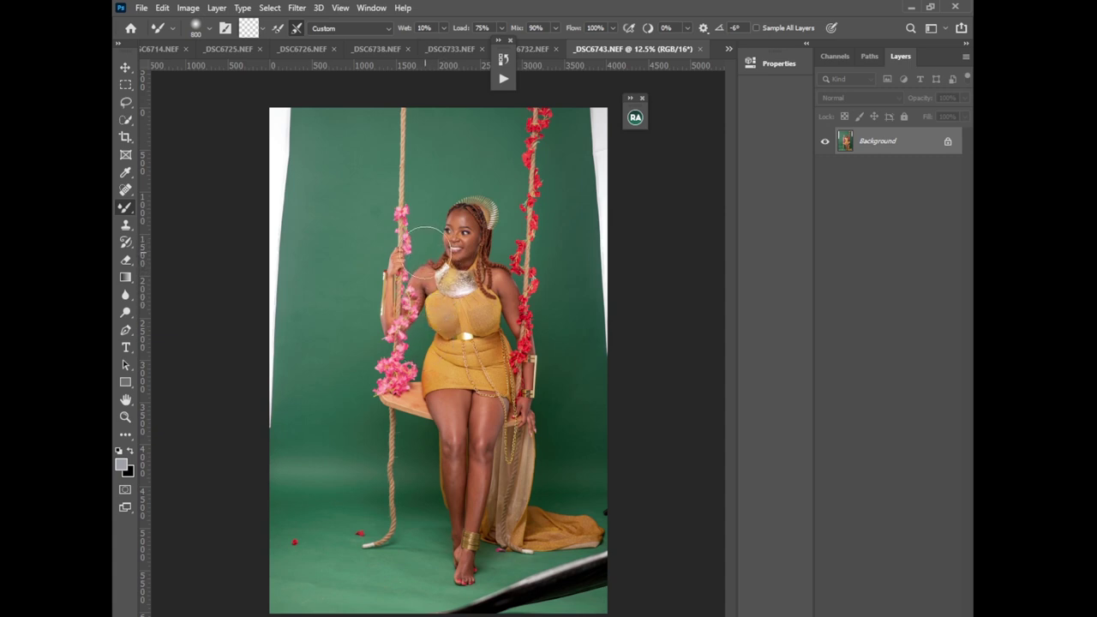
- Crop the photo to a 4:5 portrait ratio, extending the frame downward and repositioning the image
click(125, 137)
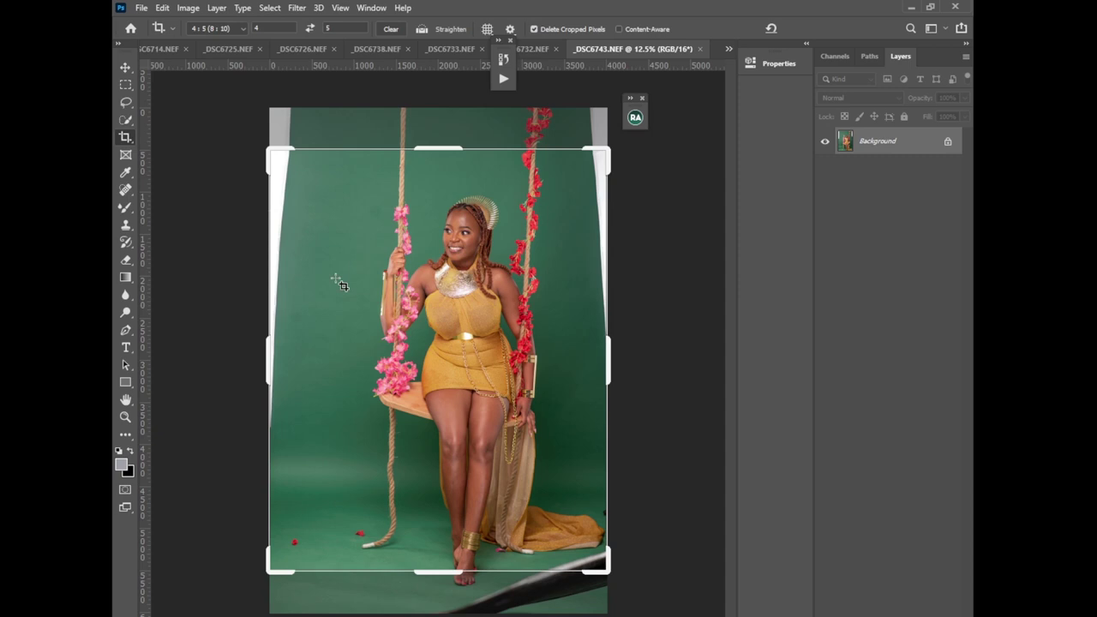
click(447, 428)
drag(438, 572, 438, 591)
drag(531, 375, 510, 366)
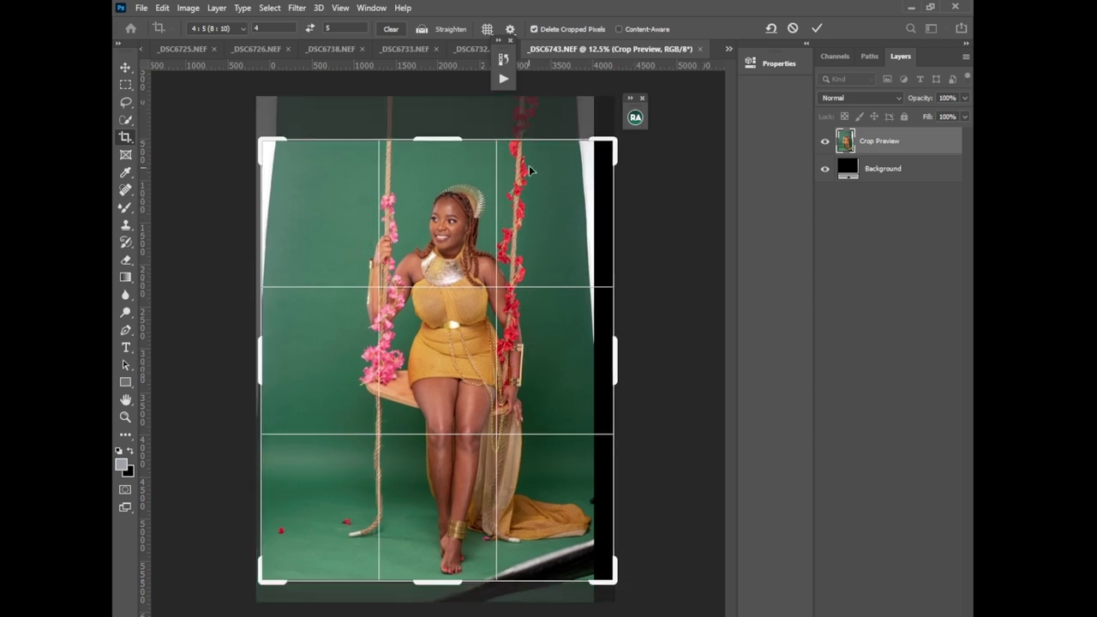
click(221, 29)
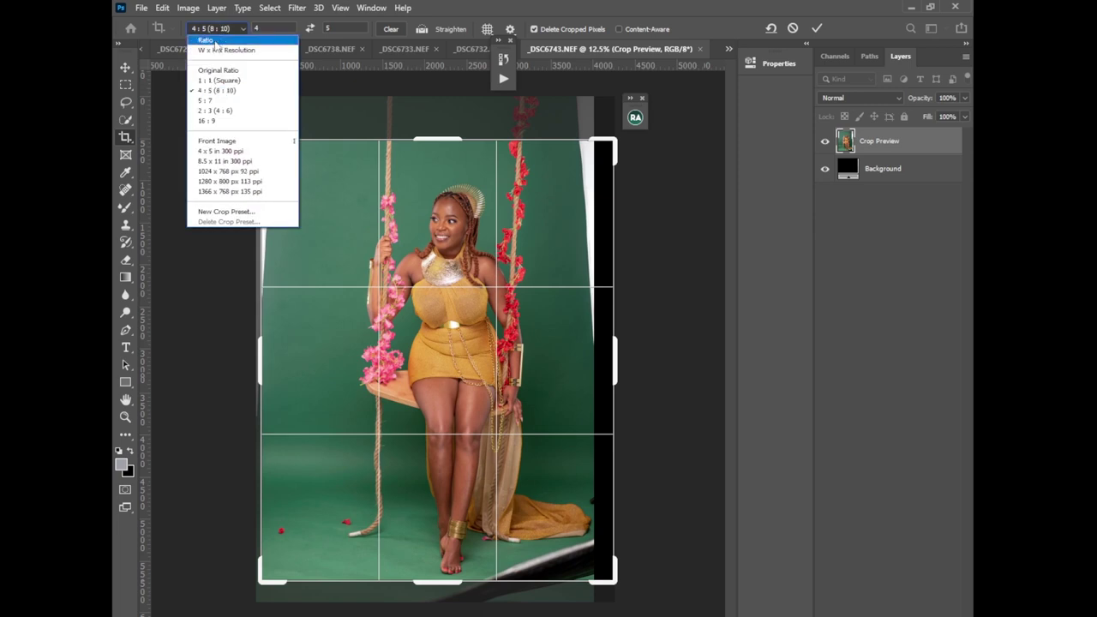
click(217, 92)
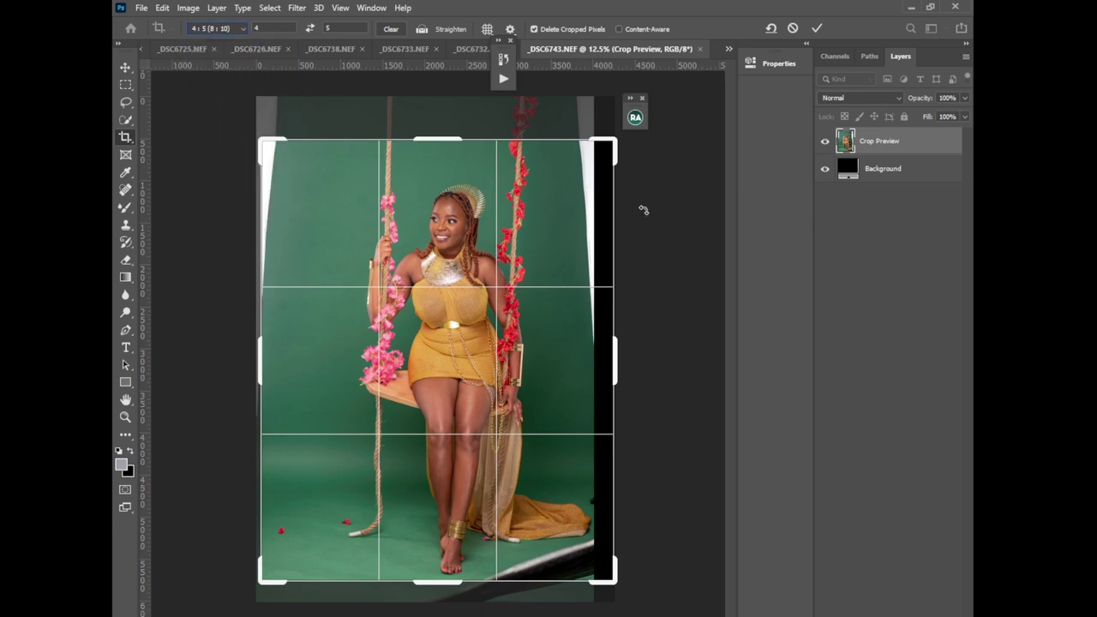
click(817, 29)
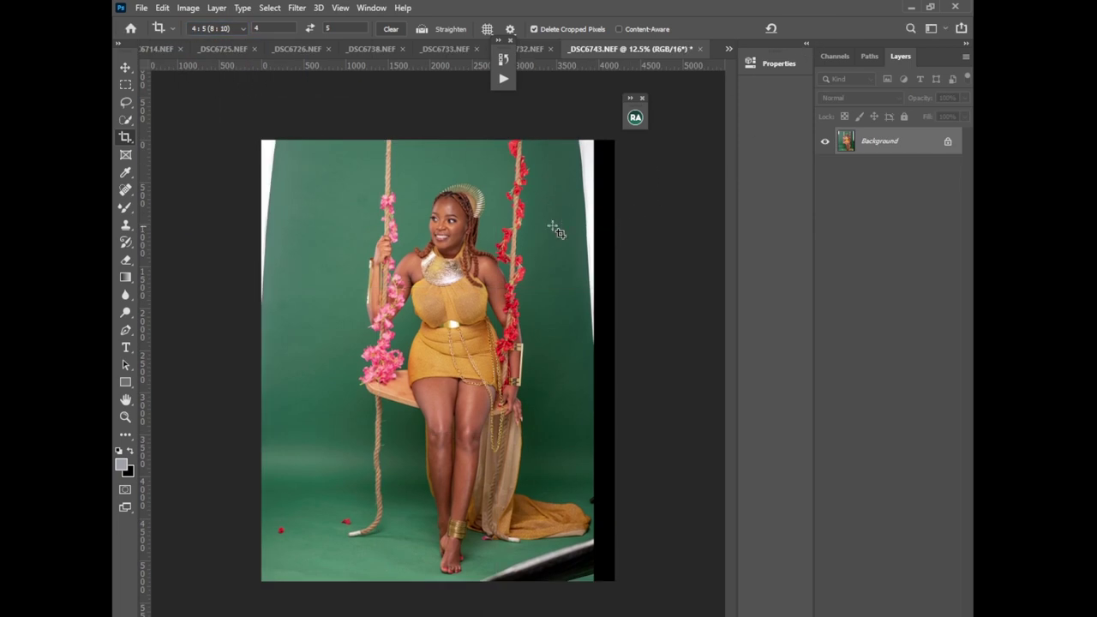
- Switch to the Patch Tool and float a shortened Layers panel group over the workspace
right_click(127, 190)
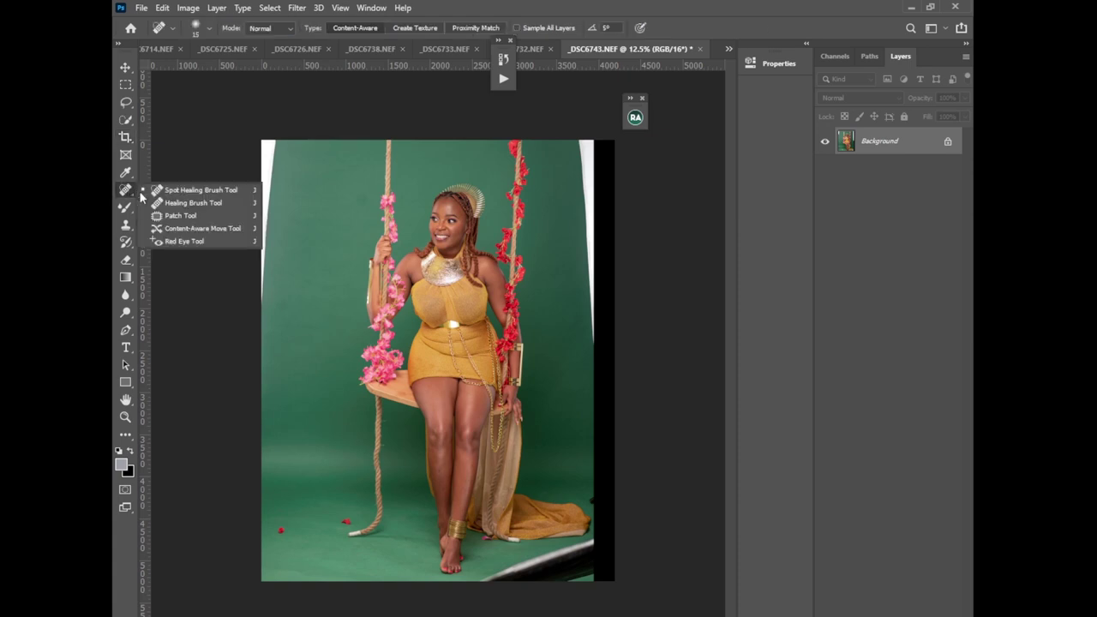
click(180, 214)
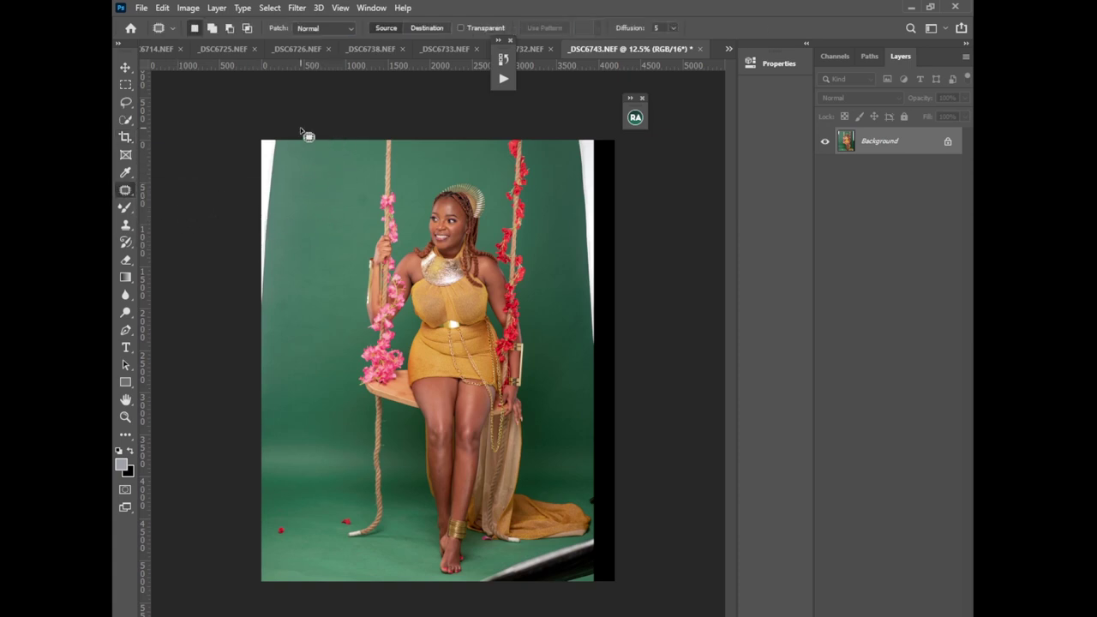
click(775, 62)
drag(775, 56, 216, 111)
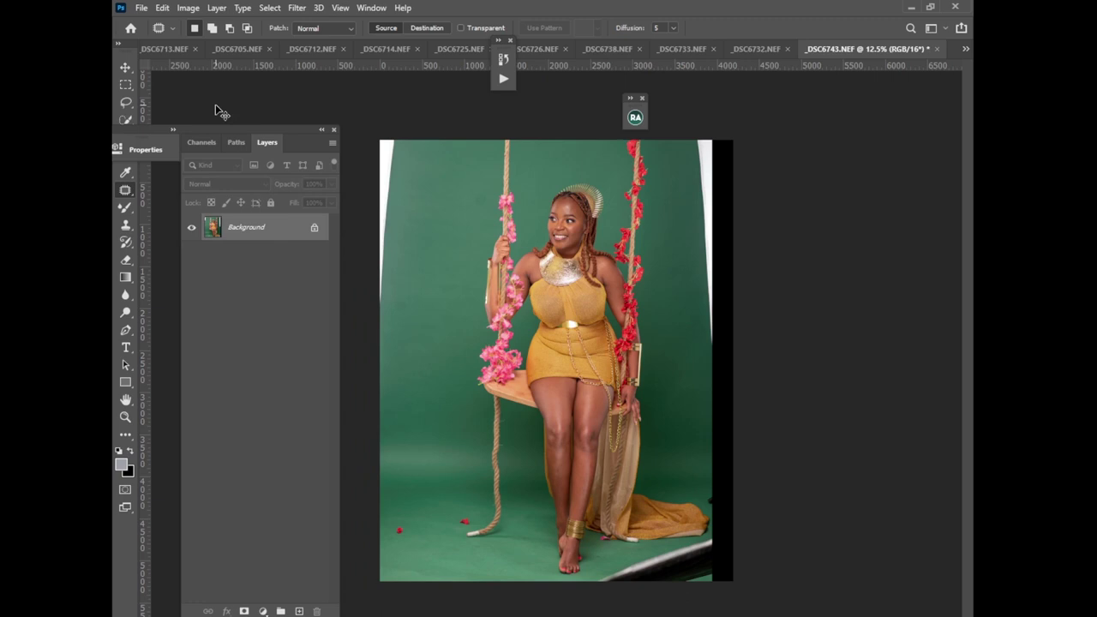
key(ctrl+plus)
drag(379, 180, 475, 181)
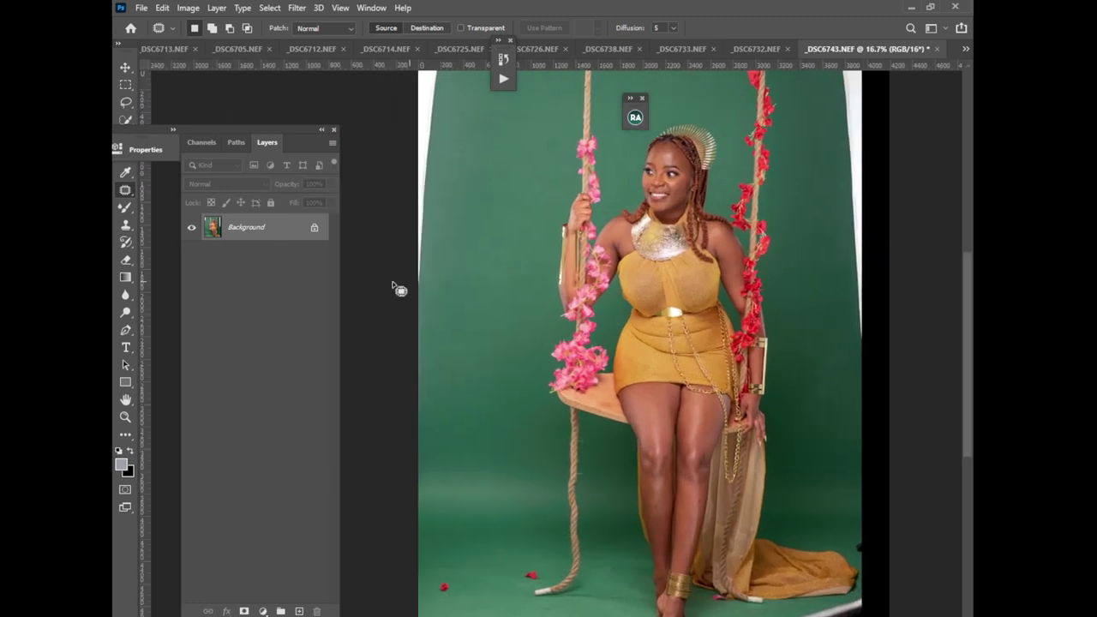
key(ctrl+minus)
key(ctrl+minus)
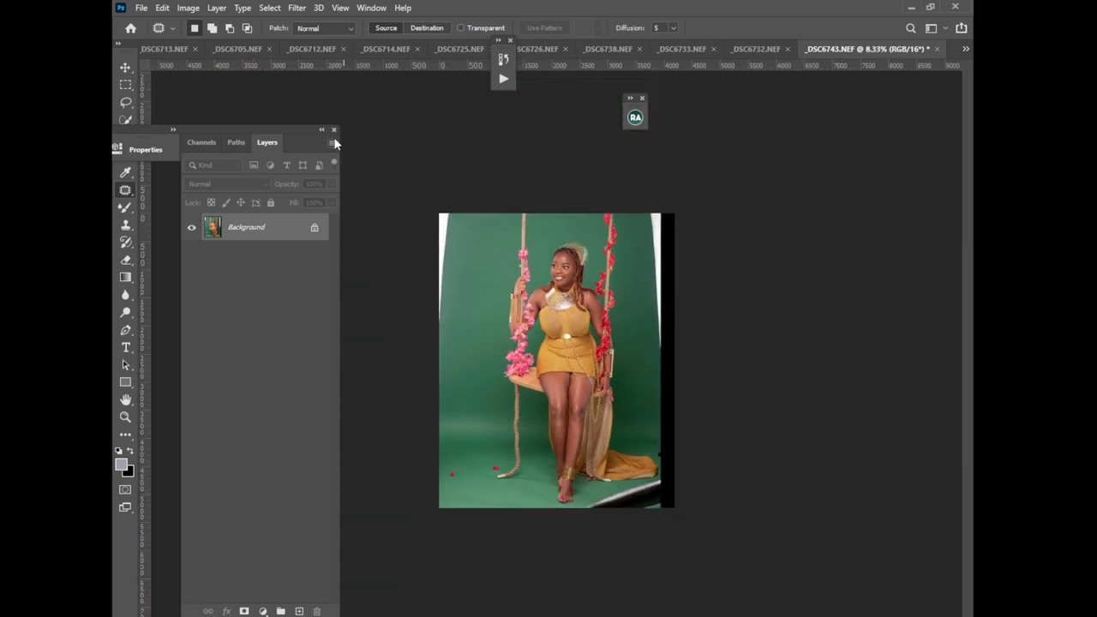
drag(298, 127, 842, 115)
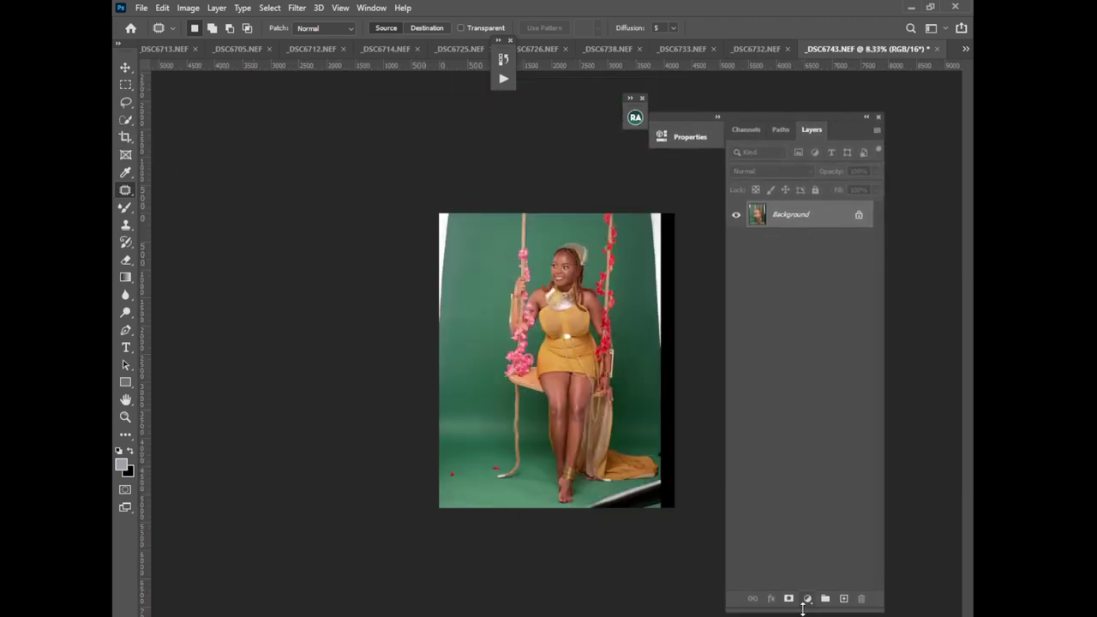
drag(803, 606, 789, 307)
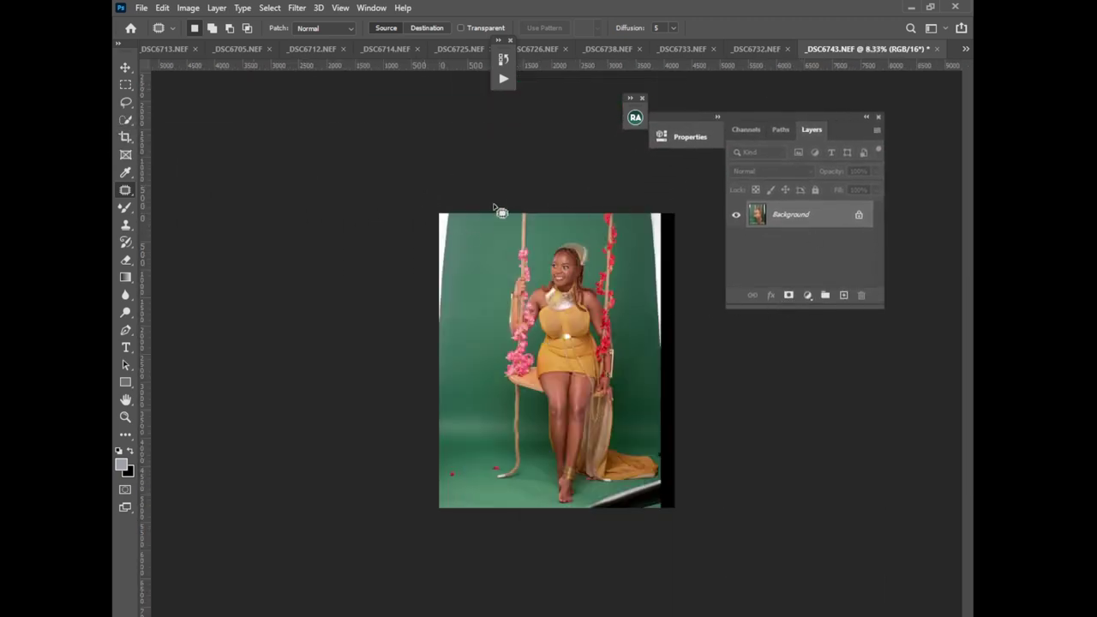
key(ctrl+plus)
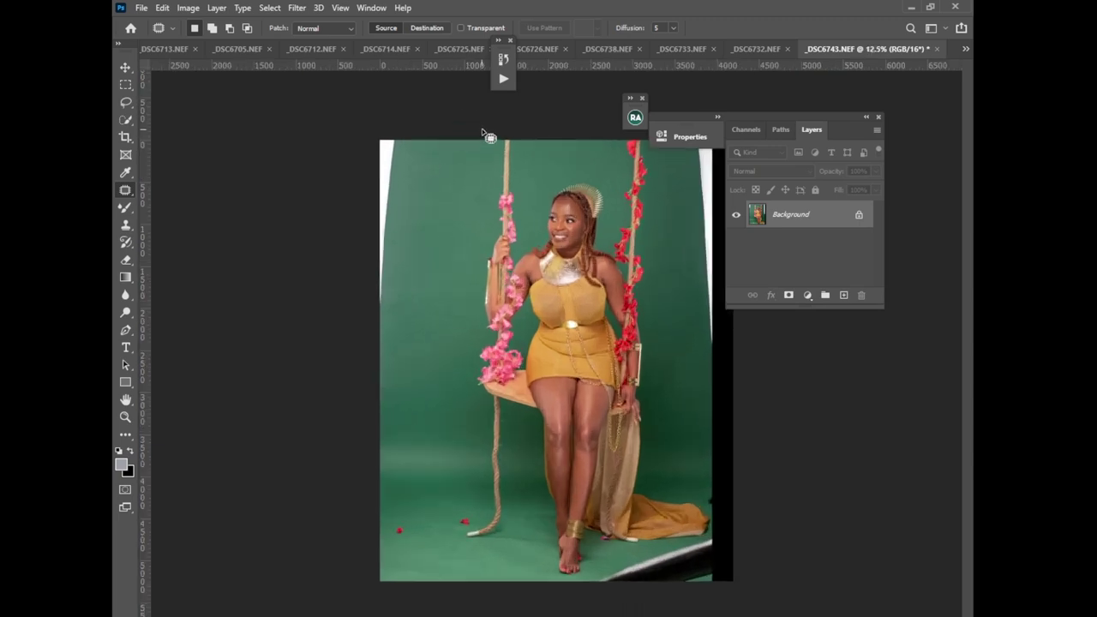
- Select the white strip on the left edge, Content-Aware fill it, and deselect
mouse_move(410, 402)
mouse_down()
mouse_move(342, 299)
mouse_move(338, 78)
mouse_move(473, 56)
mouse_up()
click(161, 12)
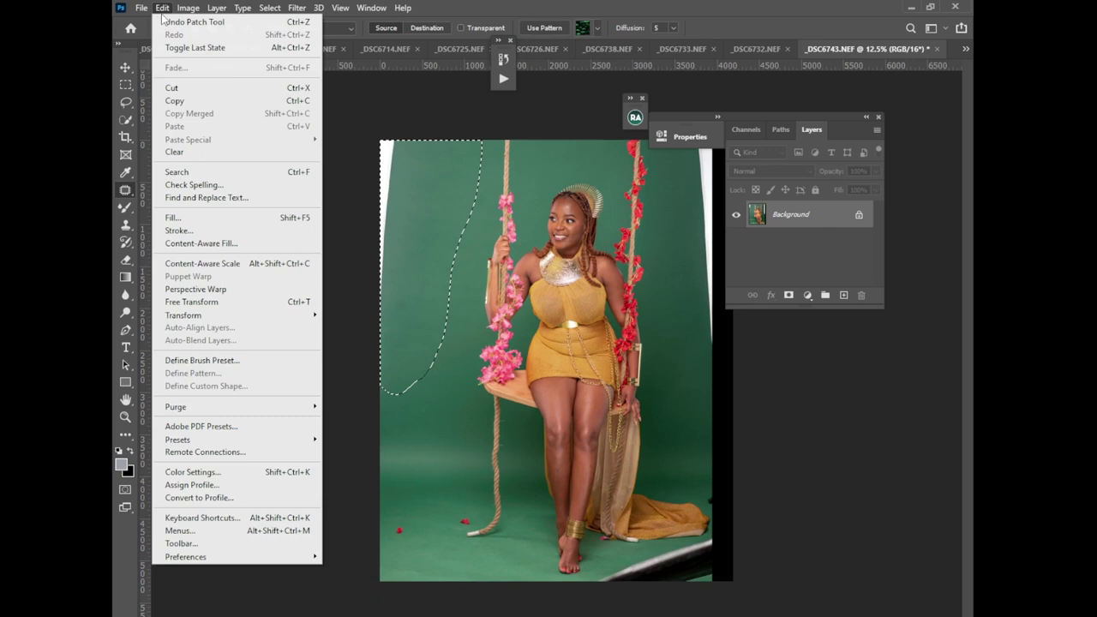
click(169, 217)
click(626, 176)
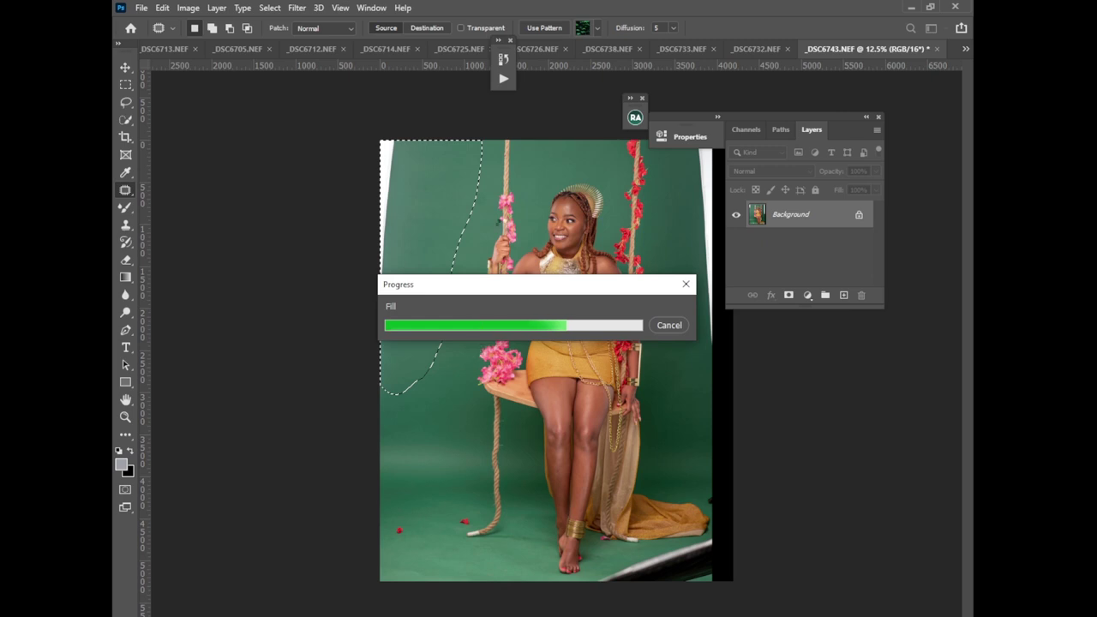
key(ctrl+d)
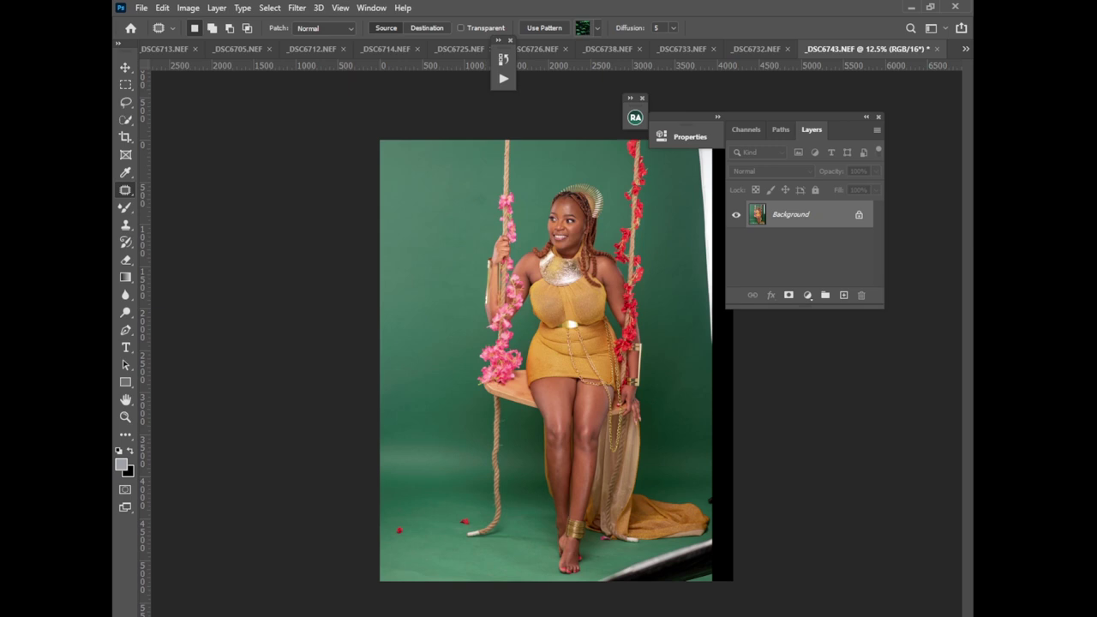
key(ctrl+plus)
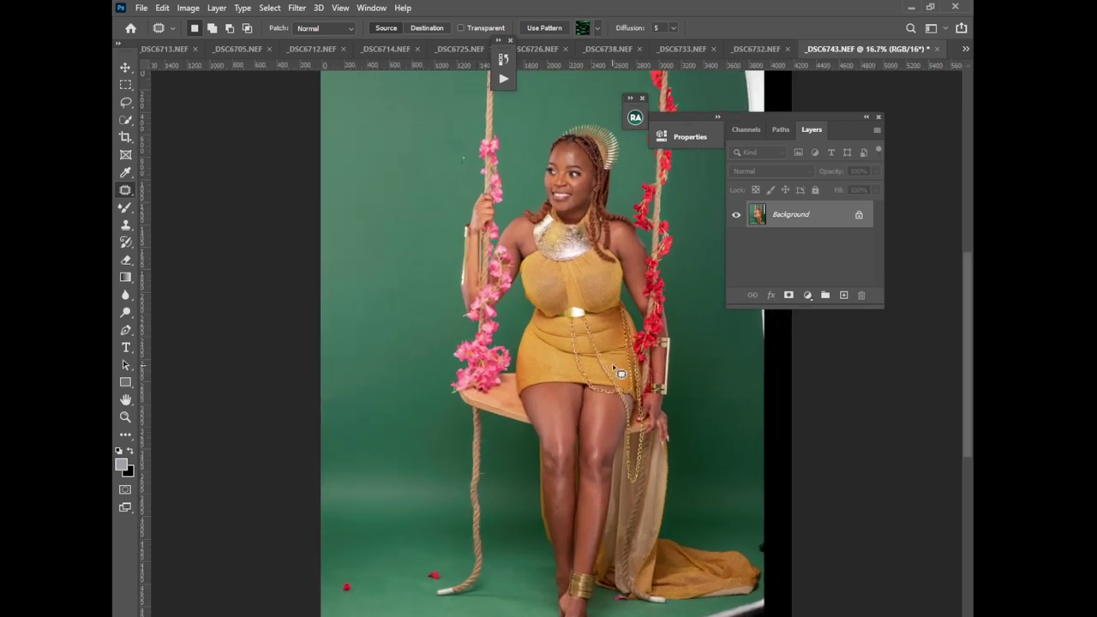
- Trace around the right-edge white strip and close the floating Properties panel
drag(656, 322, 488, 363)
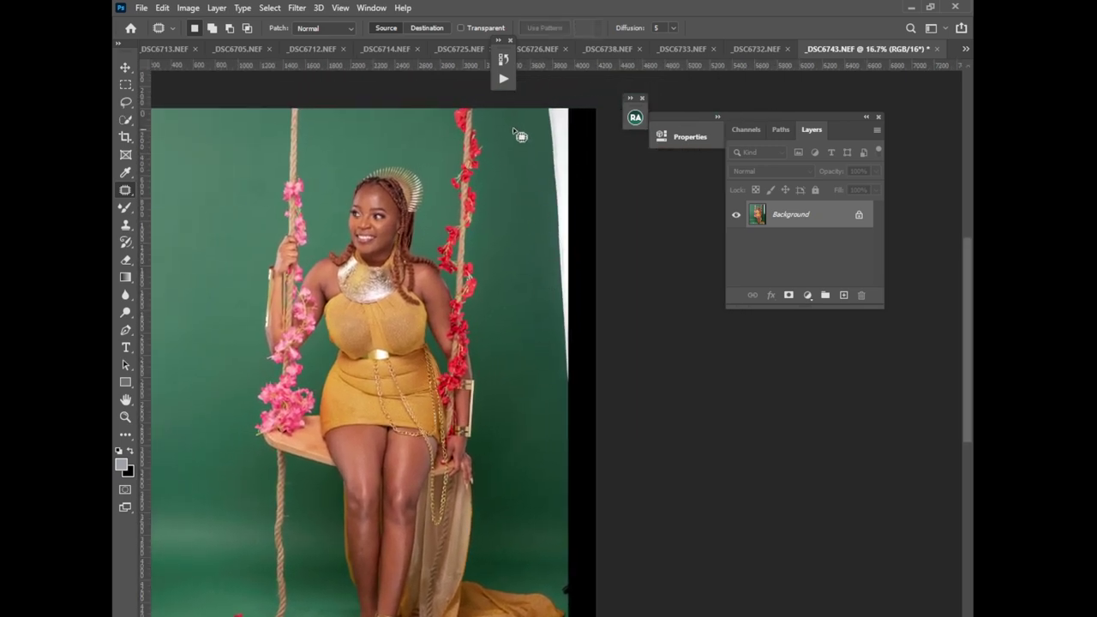
drag(509, 279, 571, 606)
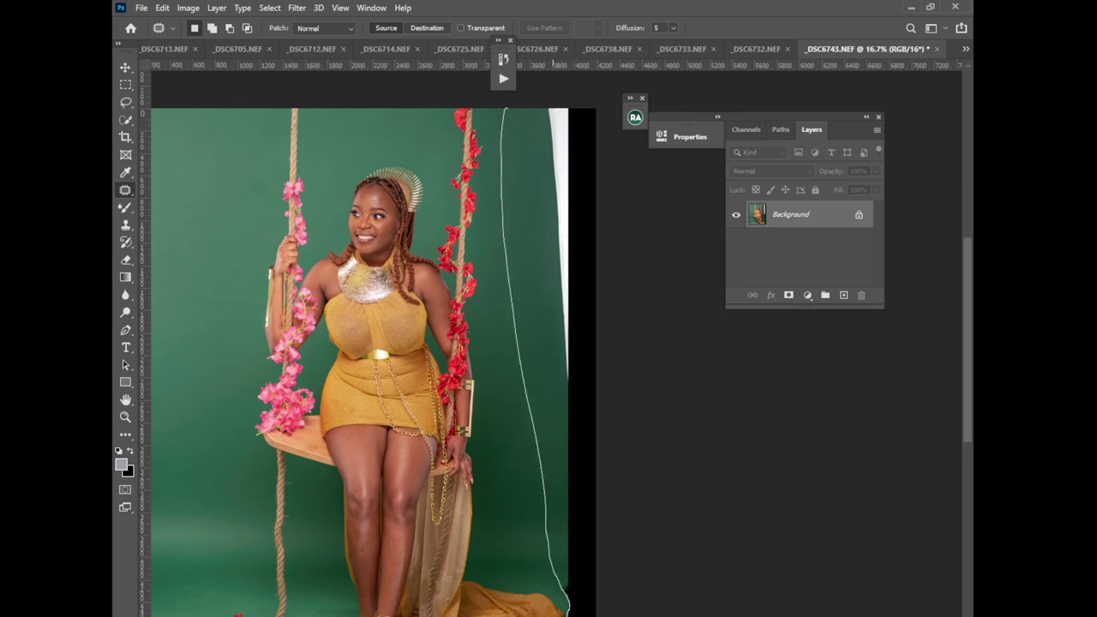
mouse_move(571, 605)
mouse_down()
mouse_move(663, 303)
mouse_move(641, 387)
mouse_up()
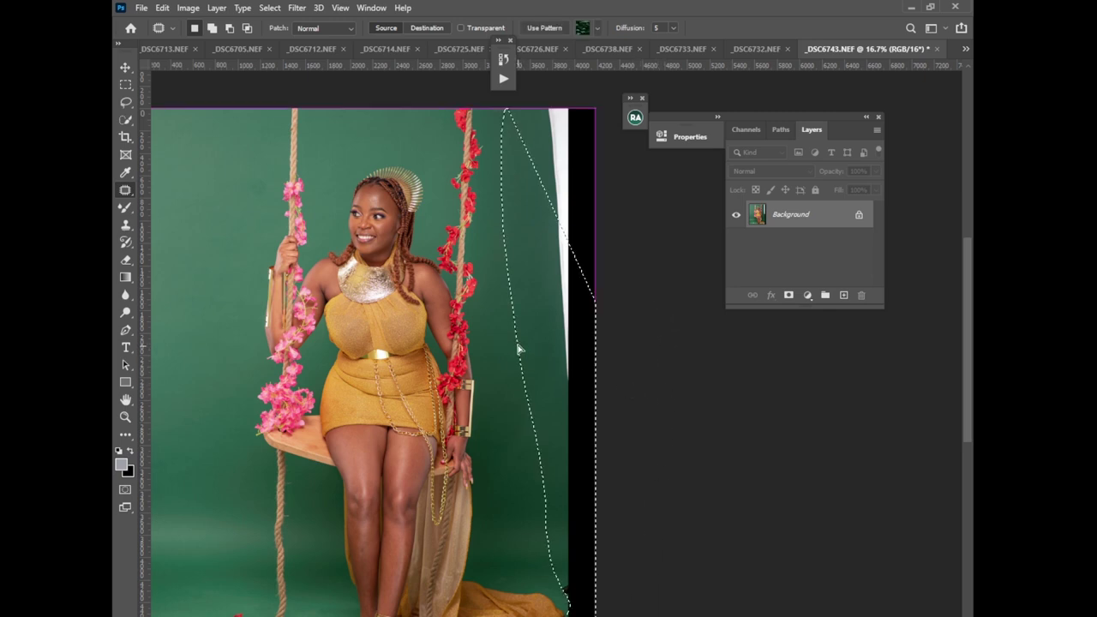
key(ctrl+minus)
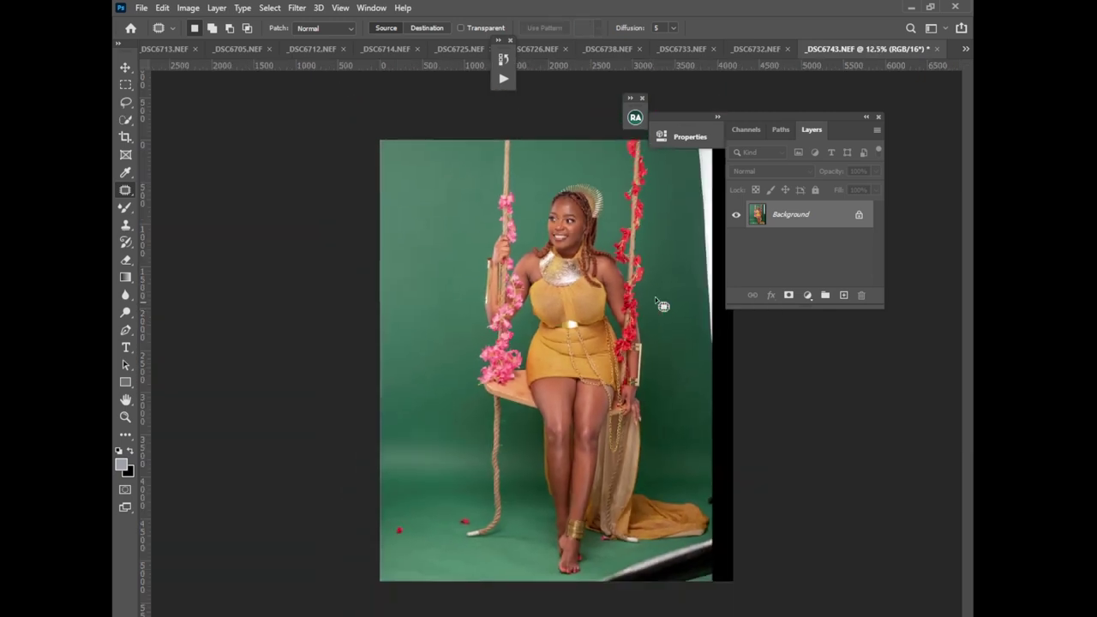
click(717, 120)
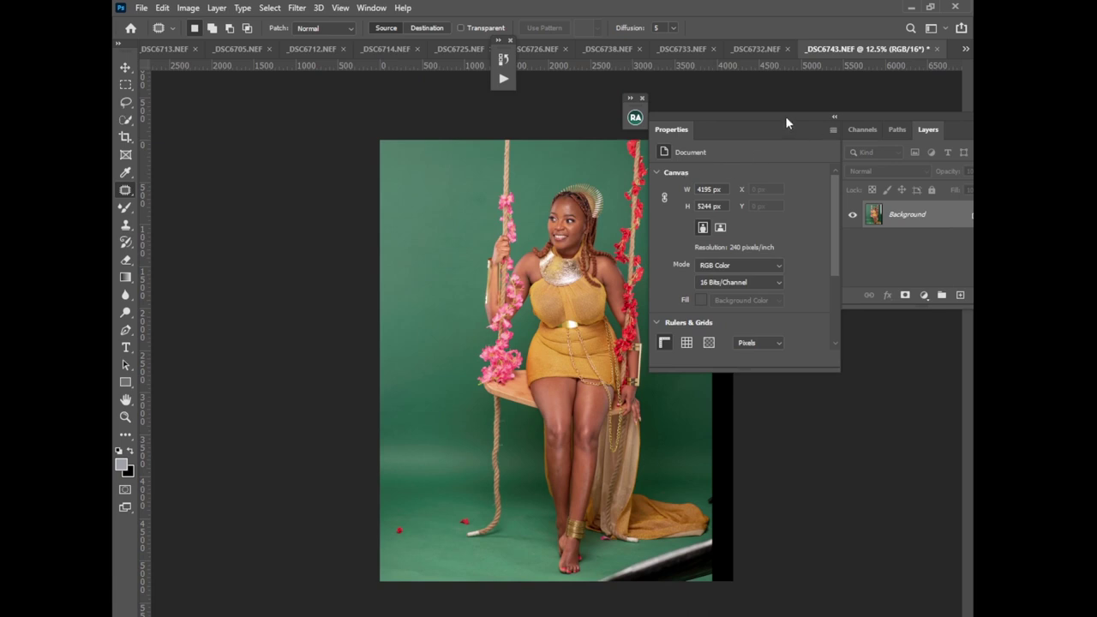
drag(787, 122, 563, 198)
click(615, 203)
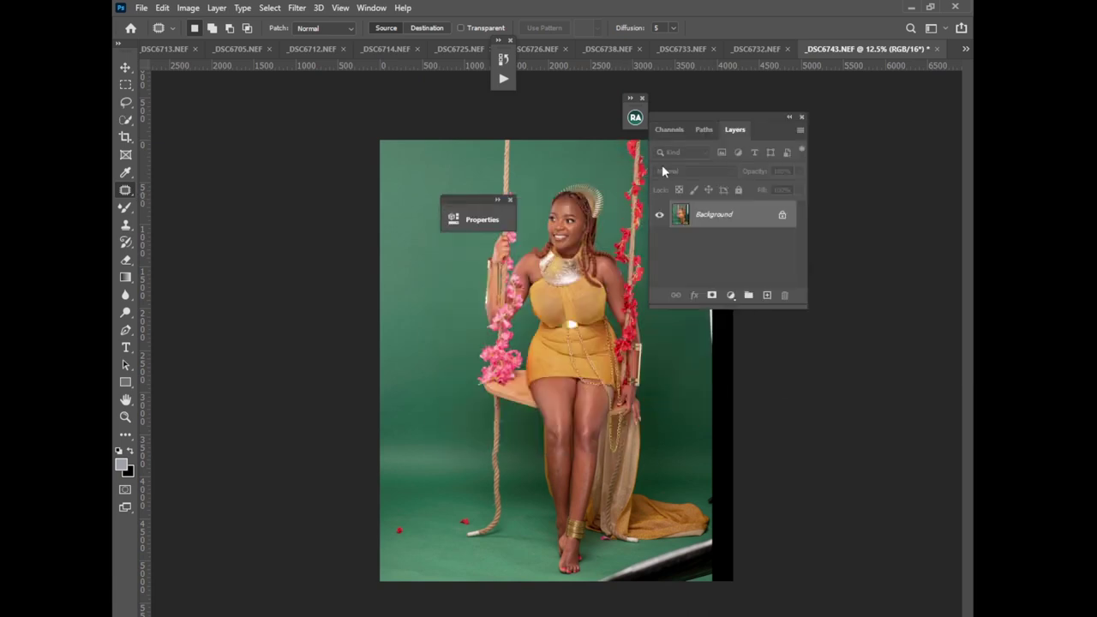
mouse_move(771, 125)
mouse_down()
mouse_move(597, 185)
mouse_move(641, 165)
mouse_move(713, 228)
mouse_move(675, 130)
mouse_move(668, 354)
mouse_move(690, 435)
mouse_up()
click(511, 201)
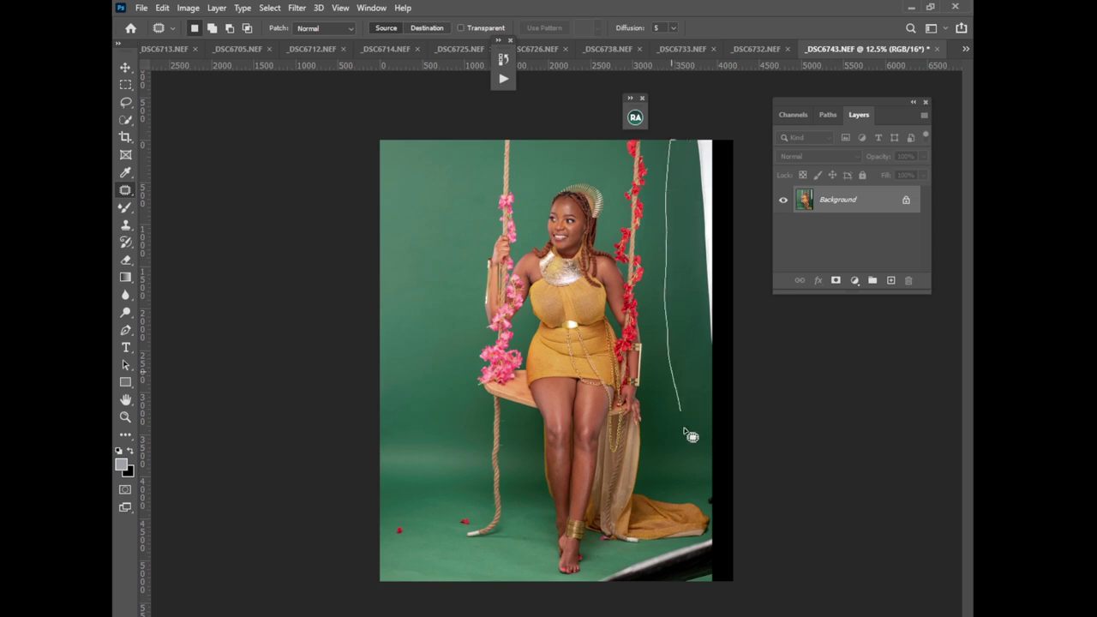
- Select the right backdrop edge, Content-Aware fill it, and deselect
mouse_move(697, 480)
mouse_down()
mouse_move(714, 534)
mouse_move(621, 565)
mouse_move(599, 585)
mouse_move(677, 586)
mouse_move(778, 418)
mouse_move(775, 137)
mouse_up()
click(162, 8)
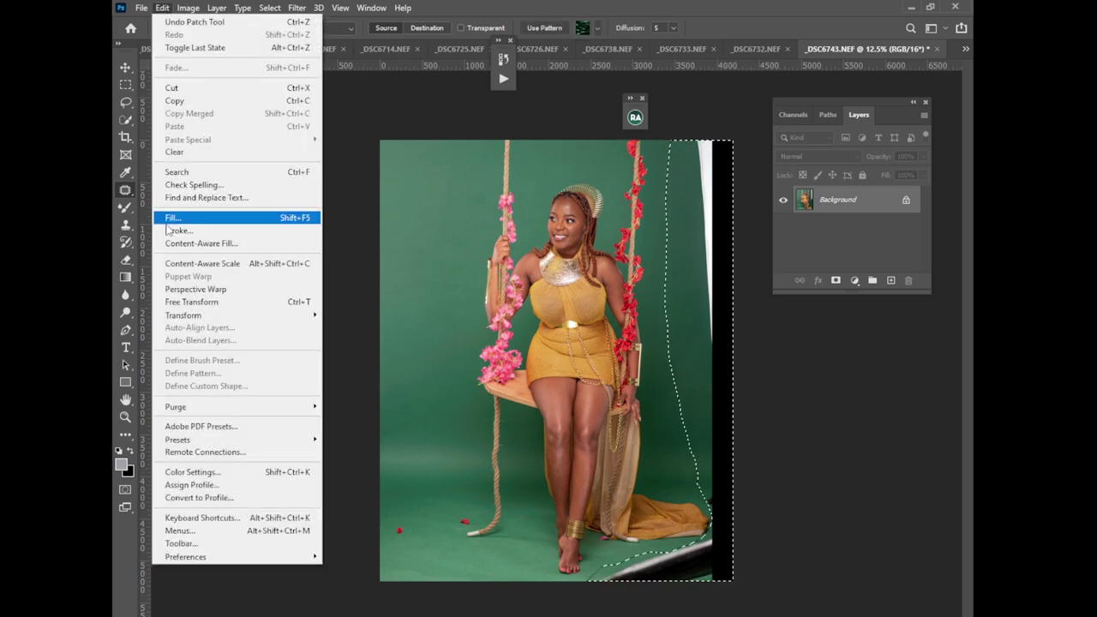
click(236, 218)
click(625, 178)
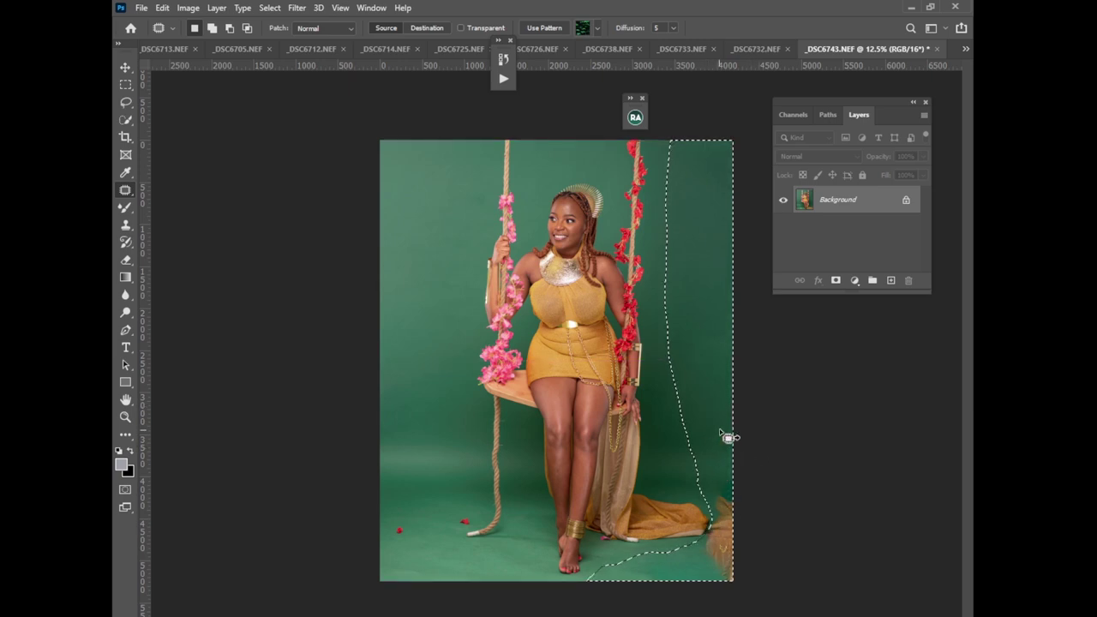
click(664, 425)
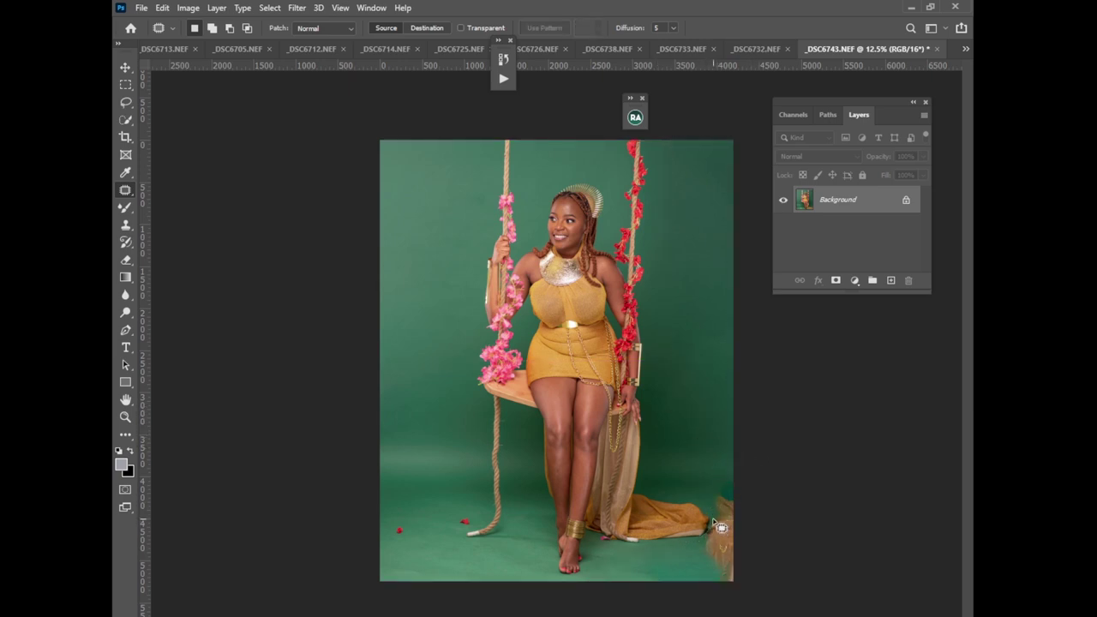
- Patch the leftover area along the right edge with clean green backdrop
drag(713, 572, 705, 577)
key(ctrl+plus)
key(ctrl+plus)
key(ctrl+plus)
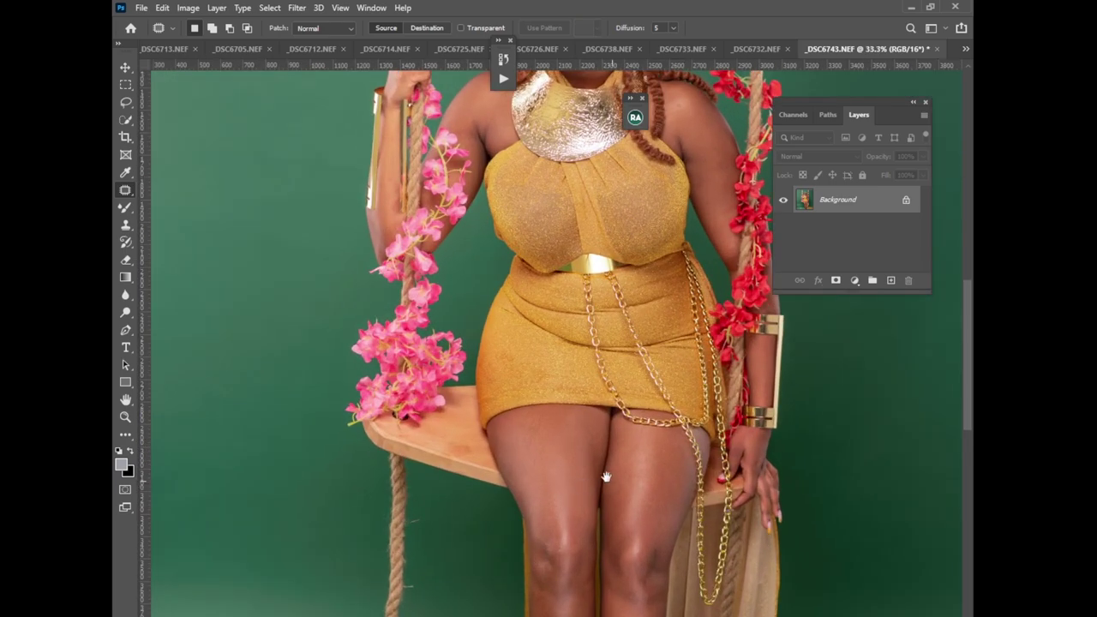
drag(606, 476, 566, 460)
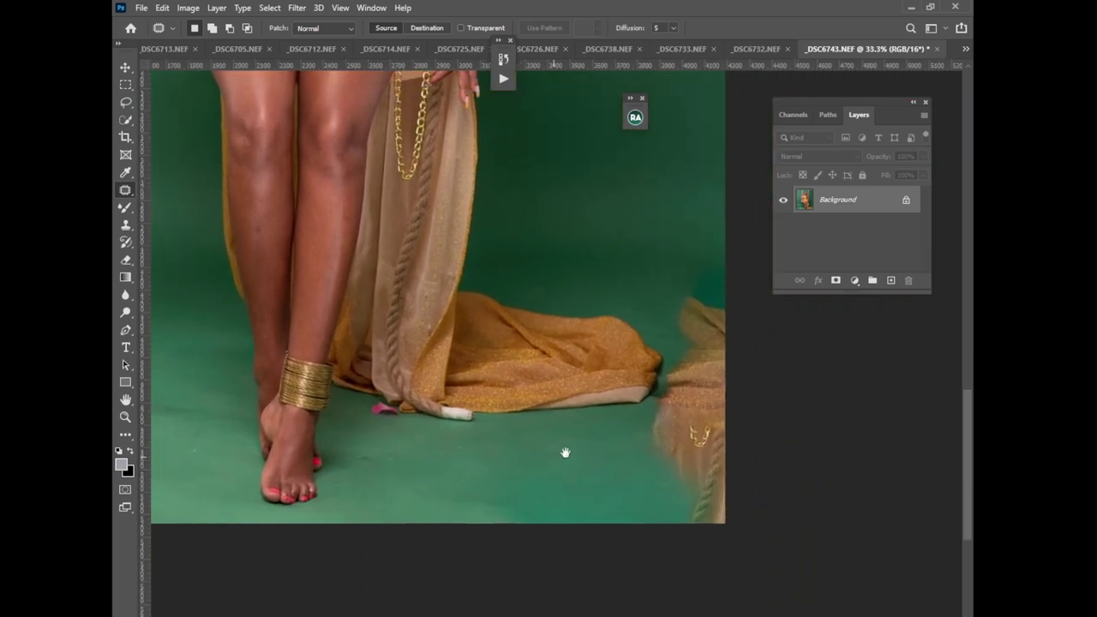
mouse_move(665, 377)
mouse_down()
mouse_move(677, 353)
mouse_move(672, 291)
mouse_move(722, 269)
mouse_move(769, 380)
mouse_move(769, 498)
mouse_move(738, 564)
mouse_move(652, 534)
mouse_move(651, 401)
mouse_up()
drag(691, 301, 624, 146)
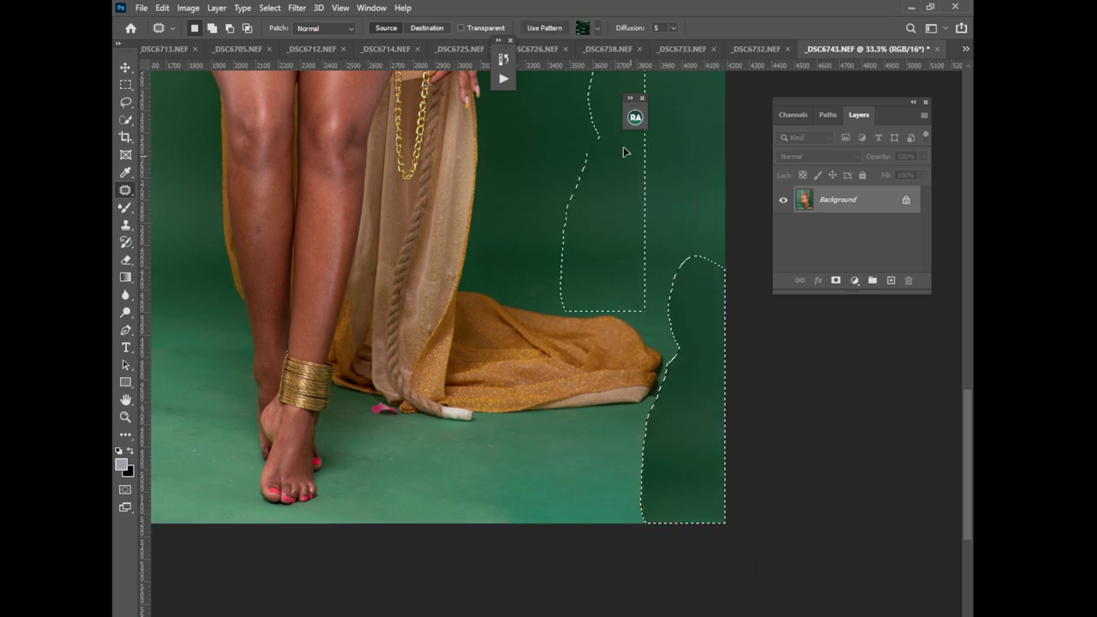
key(ctrl+d)
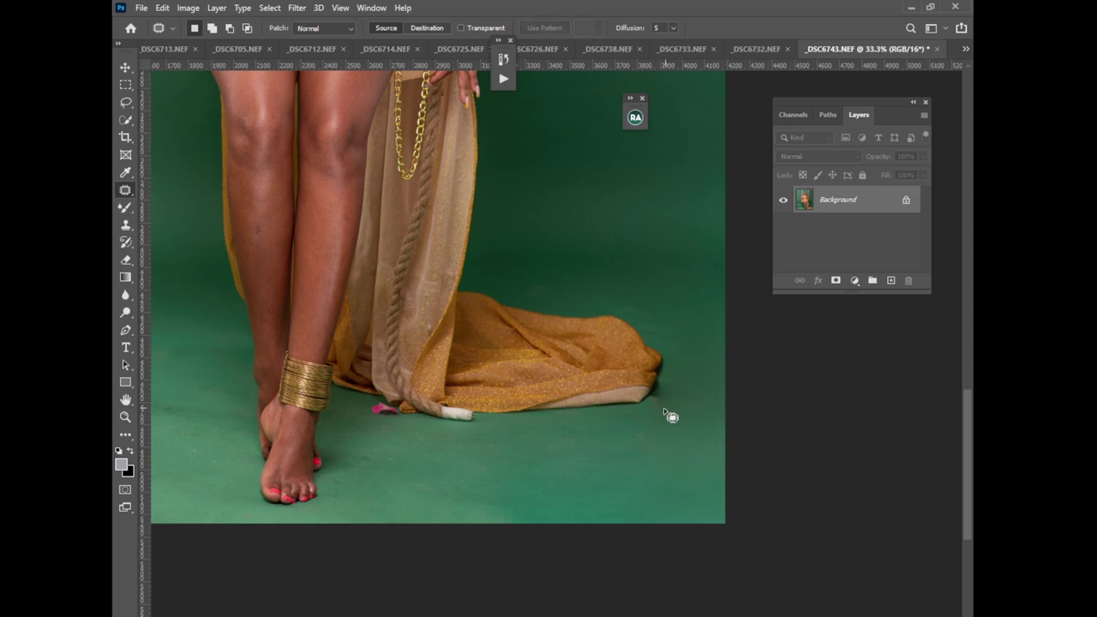
key(ctrl+minus)
key(ctrl+minus)
key(ctrl+minus)
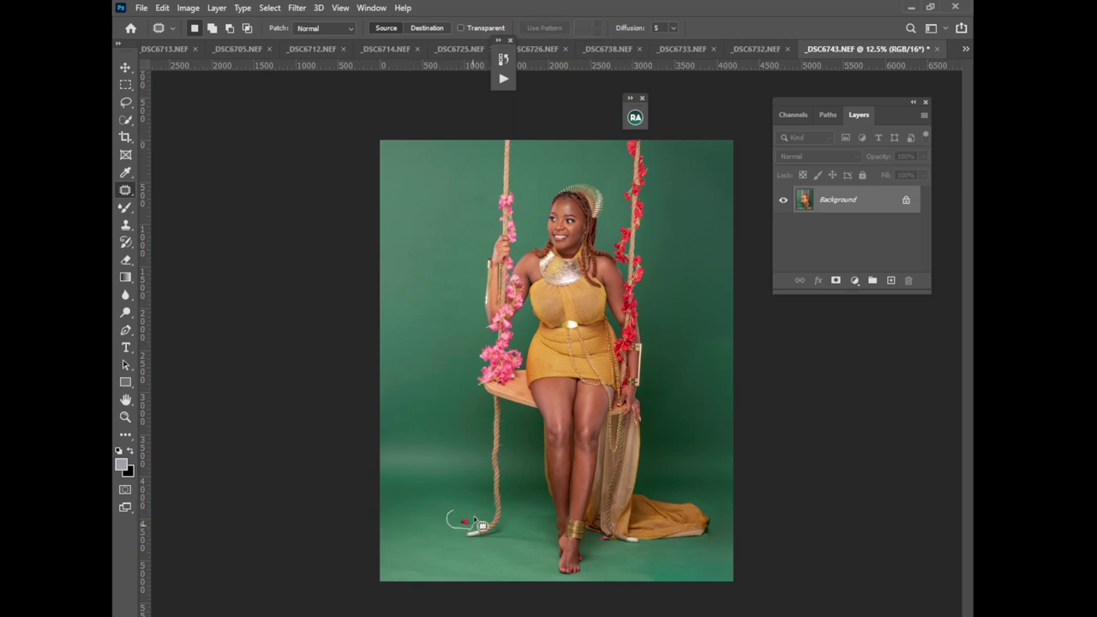
- Patch away the red petal near the rope's end
mouse_move(473, 519)
mouse_down()
mouse_move(460, 497)
mouse_move(549, 519)
mouse_up()
key(ctrl+plus)
key(ctrl+plus)
key(ctrl+plus)
key(ctrl+plus)
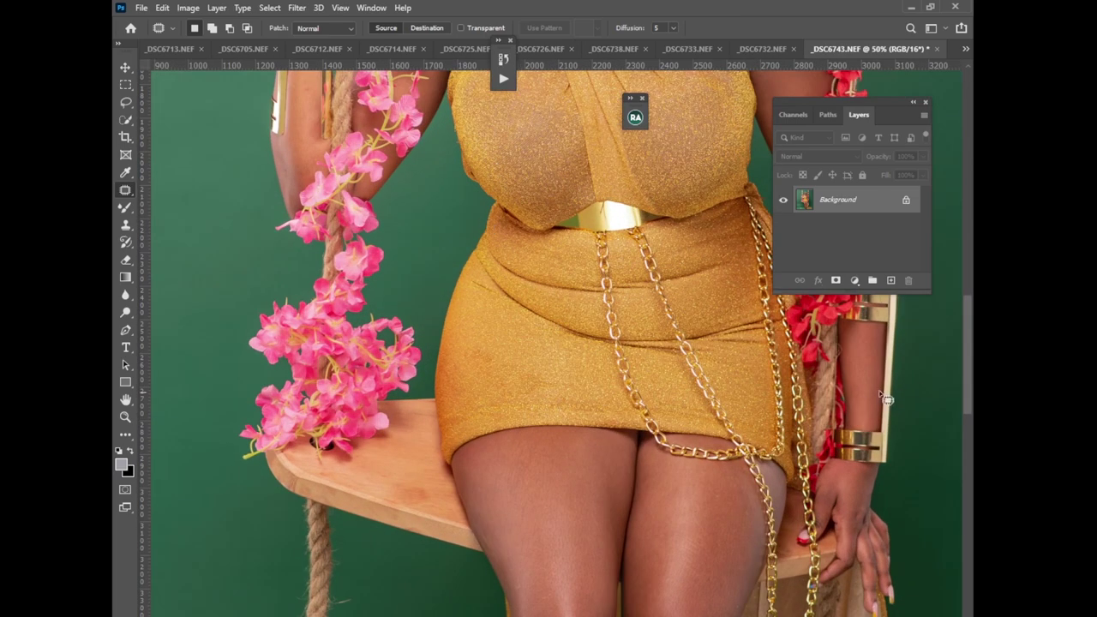
drag(965, 382, 964, 285)
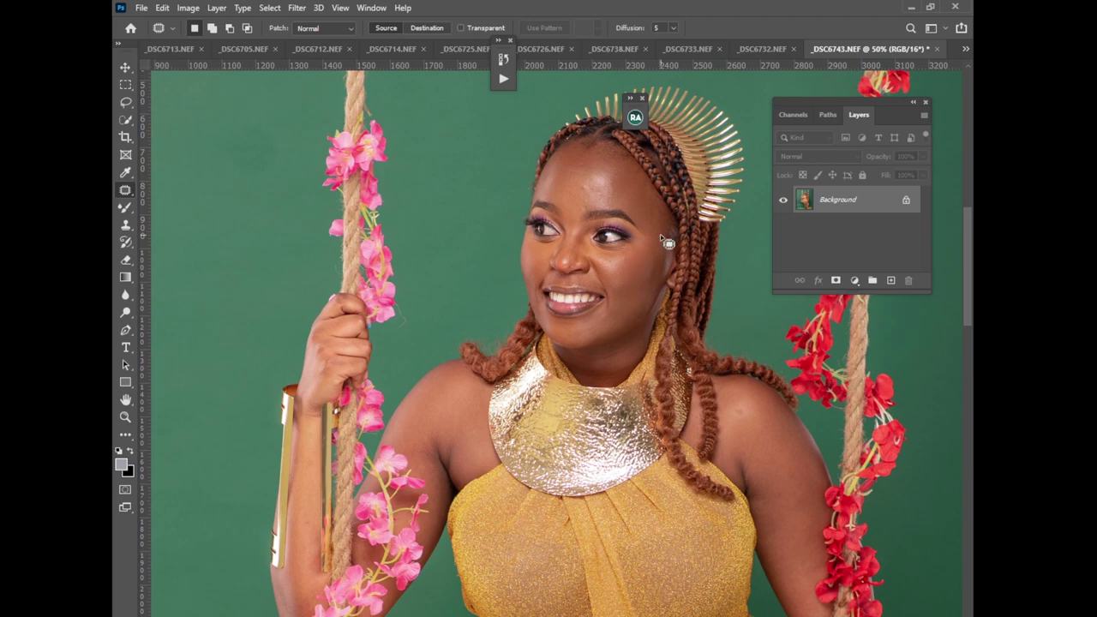
- Create the merged Layer 1 retouch layer and zoom to 200% on the face
key(ctrl+j)
key(ctrl+j)
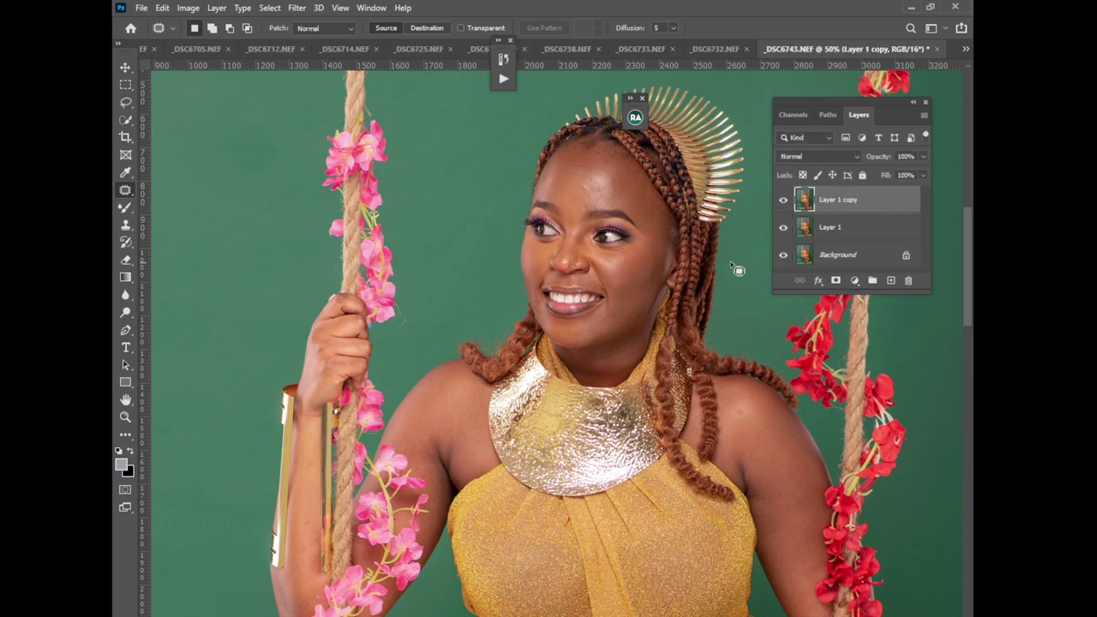
key(ctrl+plus)
key(ctrl+plus)
key(ctrl+plus)
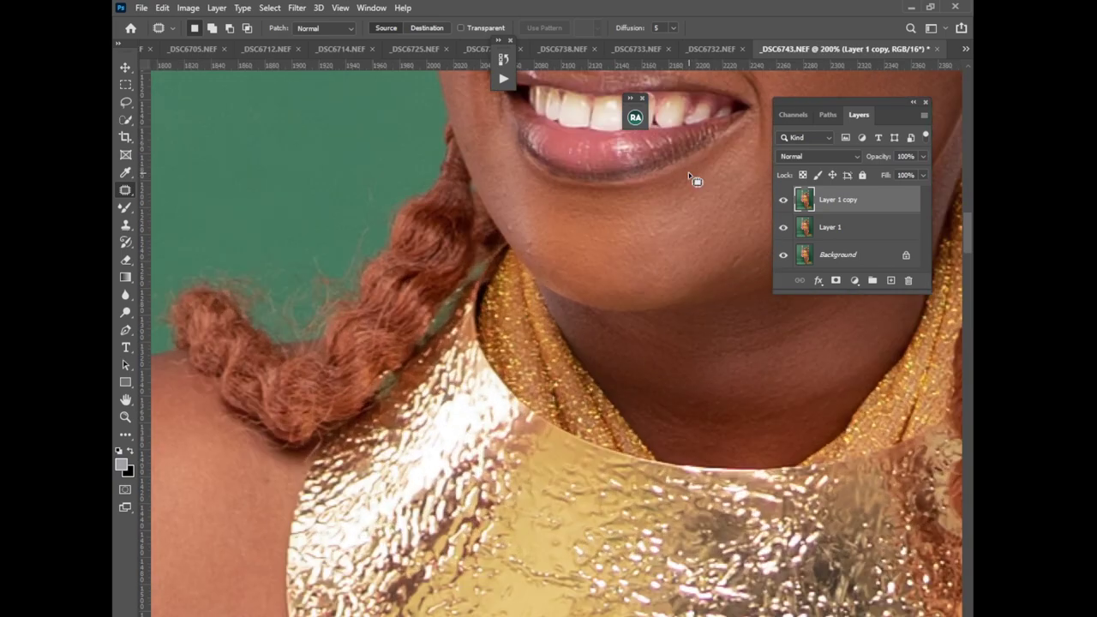
drag(686, 283, 622, 431)
scroll(622, 431, up, 5)
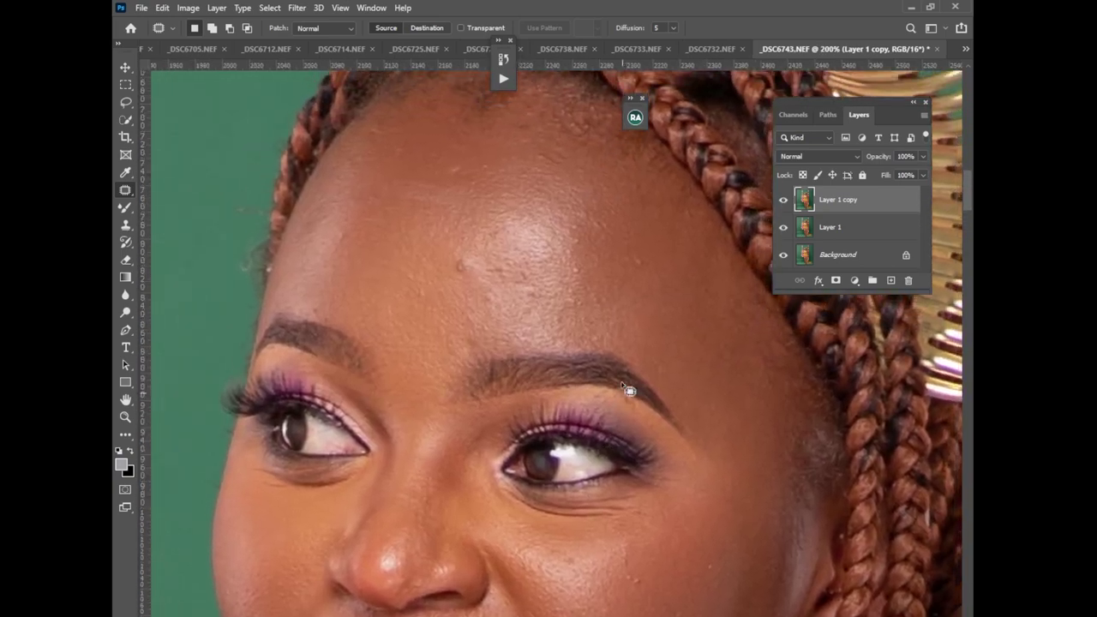
key(Delete)
- Patch the forehead blemishes with nearby skin
mouse_move(455, 158)
mouse_down()
mouse_move(466, 176)
mouse_move(452, 163)
mouse_move(430, 190)
mouse_up()
key(ctrl+d)
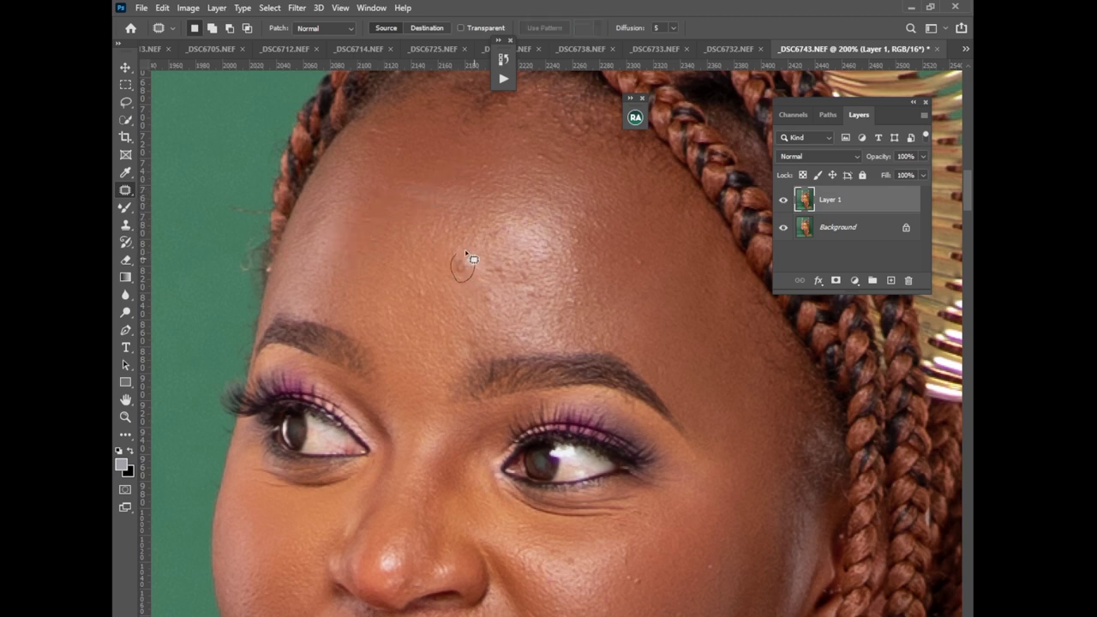
drag(468, 255, 454, 258)
drag(463, 267, 435, 274)
key(ctrl+d)
- Patch a blemish with clean skin and another lower on the face
drag(645, 262, 584, 276)
drag(565, 317, 567, 315)
key(ctrl+d)
drag(640, 576, 632, 573)
scroll(921, 257, down, 5)
key(ctrl+d)
- Patch the cheek blemishes and the chin blemish
drag(692, 268, 690, 265)
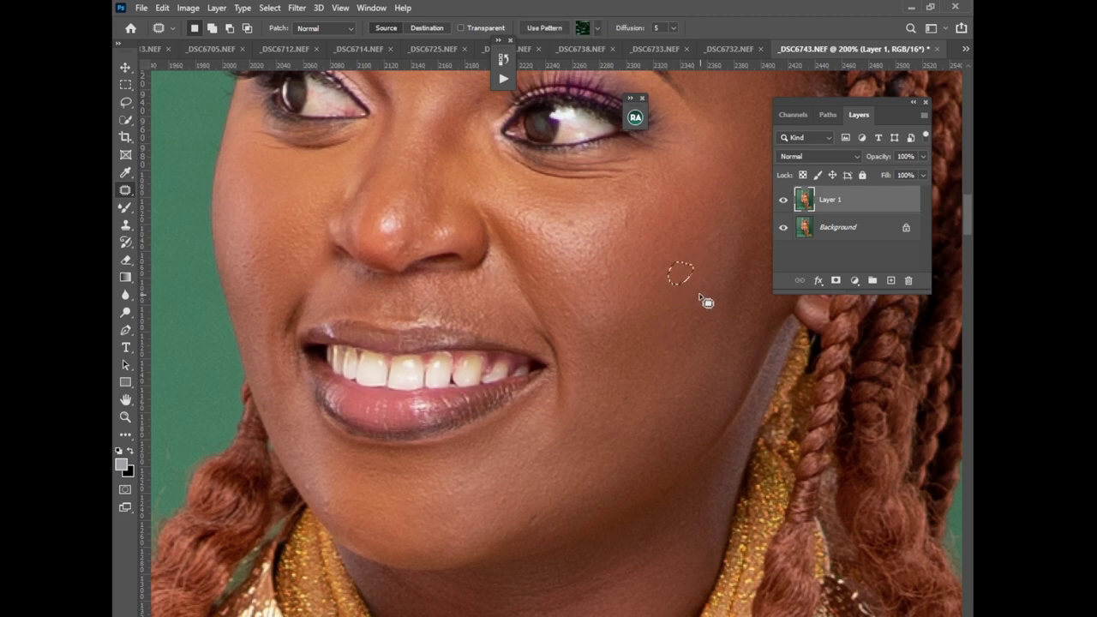
drag(574, 317, 569, 320)
mouse_move(567, 313)
mouse_down()
mouse_move(629, 224)
mouse_move(576, 218)
mouse_up()
key(ctrl+d)
drag(495, 506, 551, 521)
key(ctrl+d)
drag(679, 326, 681, 328)
key(ctrl+d)
- Patch a small forehead spot and duplicate the retouched Layer 1
scroll(964, 205, up, 3)
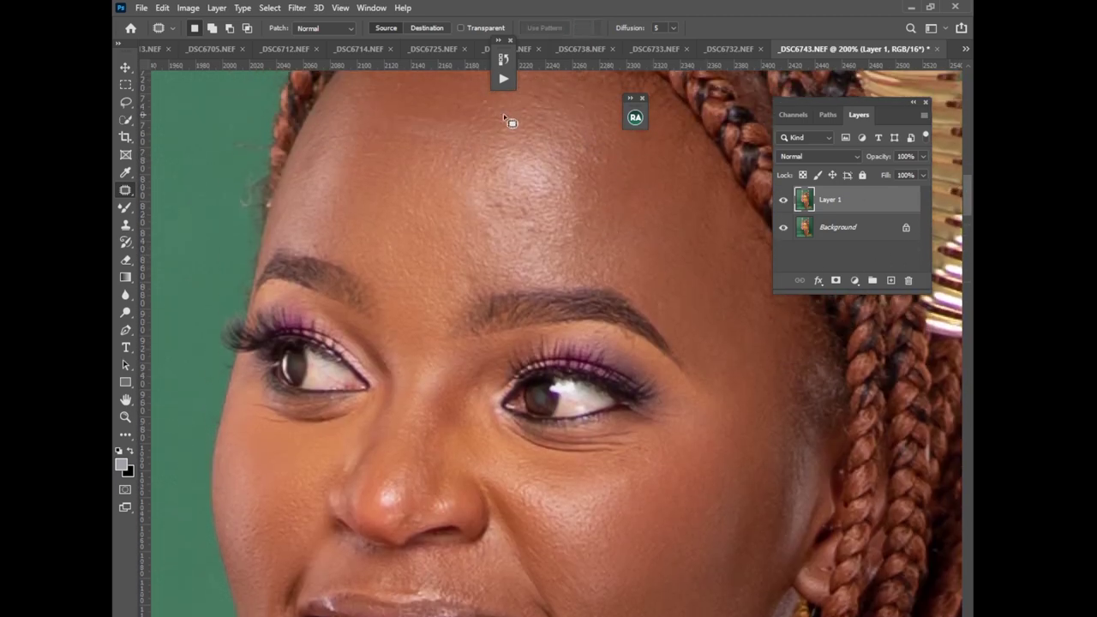
drag(478, 101, 480, 104)
key(ctrl+d)
key(ctrl+j)
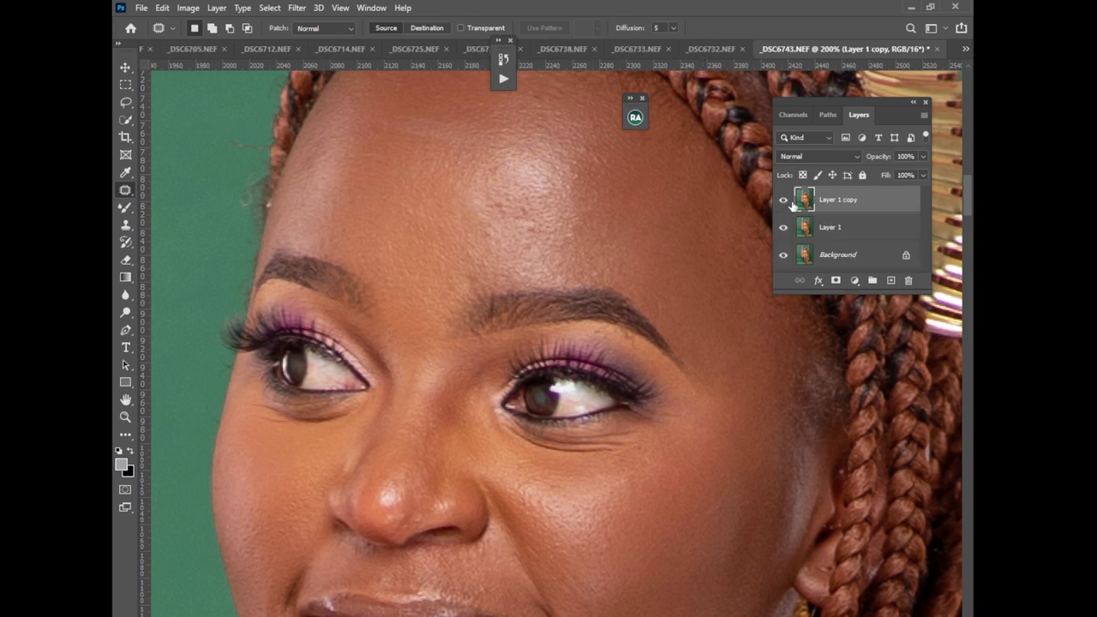
- Rename Layer 1 copy to 'texture' and Layer 1 to 'color'
double_click(835, 200)
key(BackSpace)
double_click(835, 227)
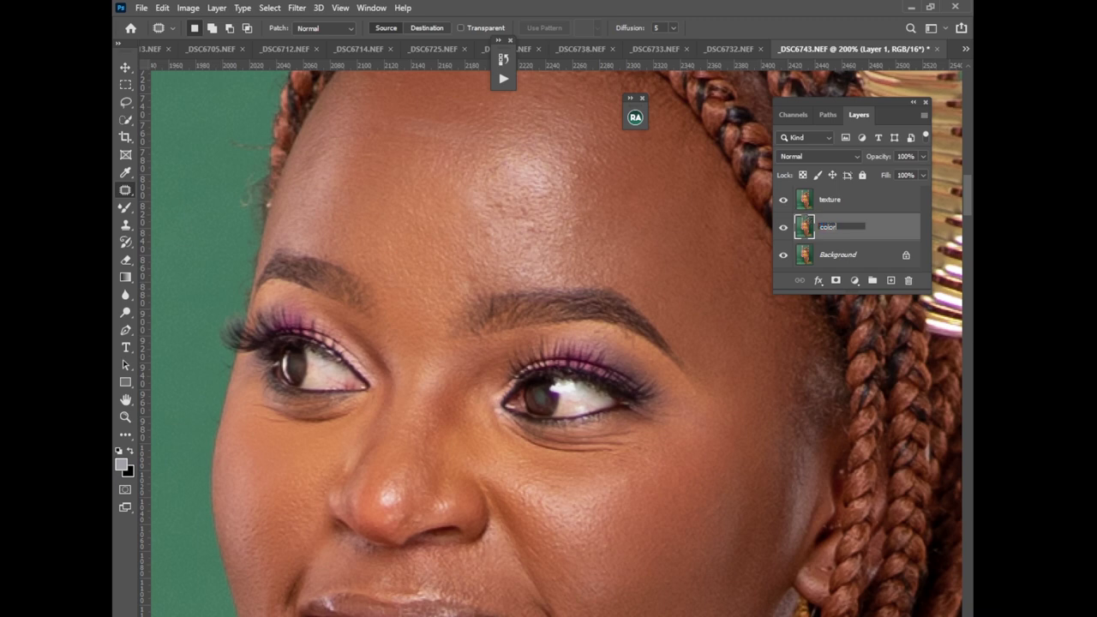
click(822, 203)
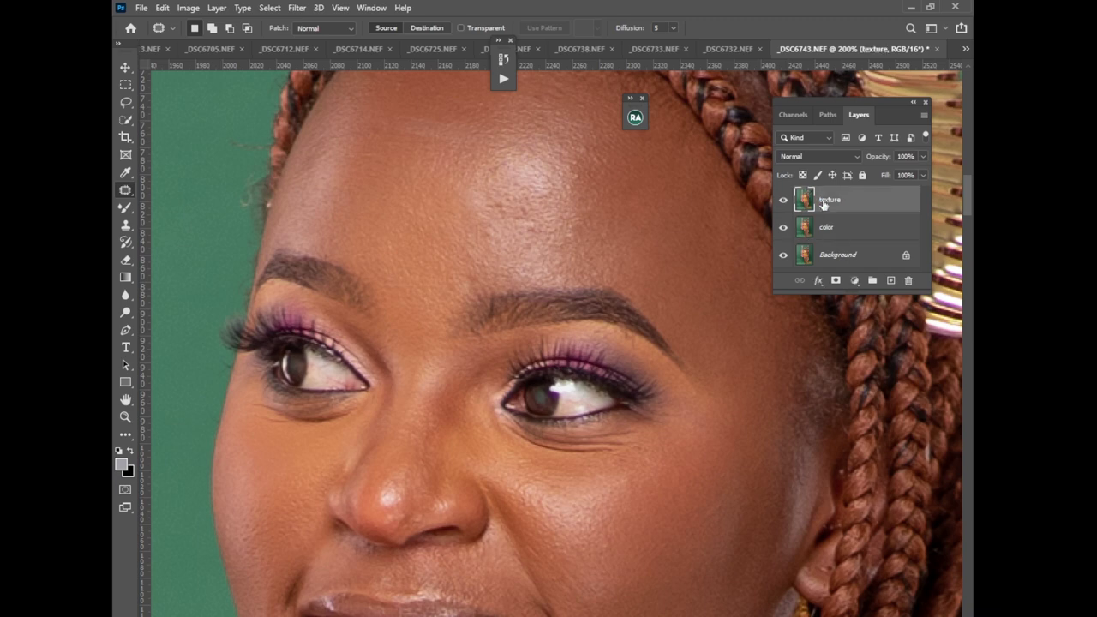
- Blur the color layer with Dust & Scratches (radius 4) while texture is hidden, then reshow texture
click(782, 200)
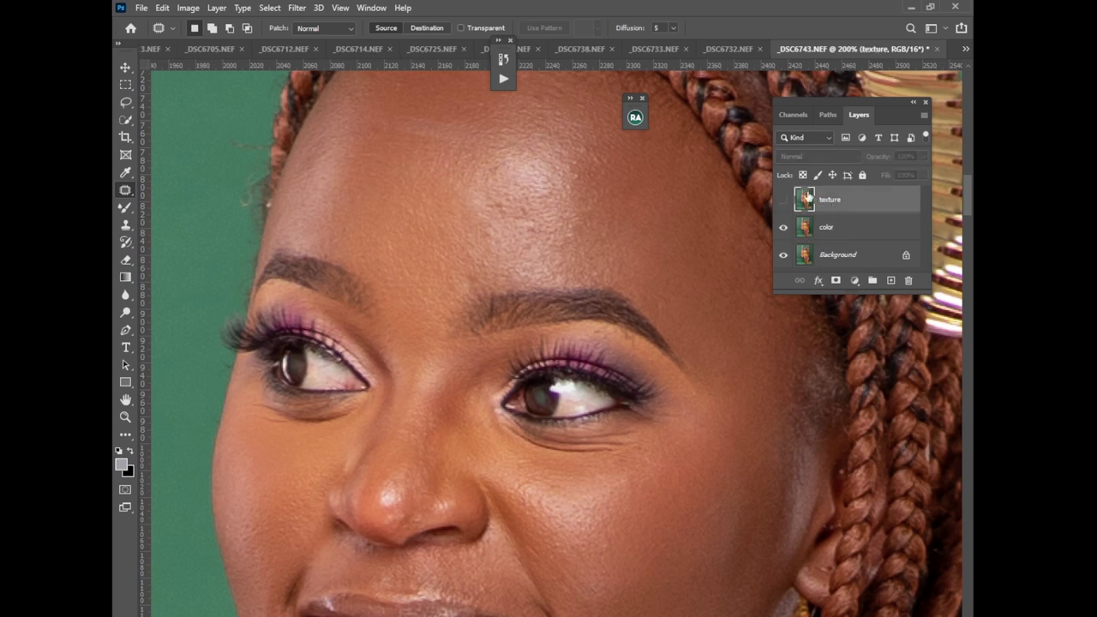
click(820, 231)
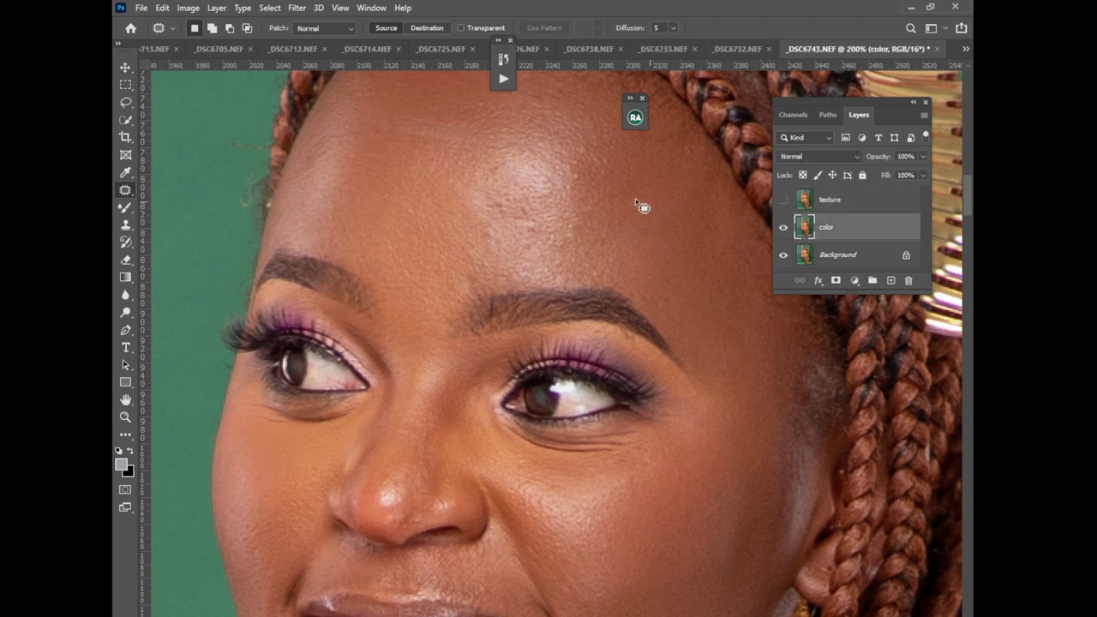
click(296, 8)
mouse_move(313, 199)
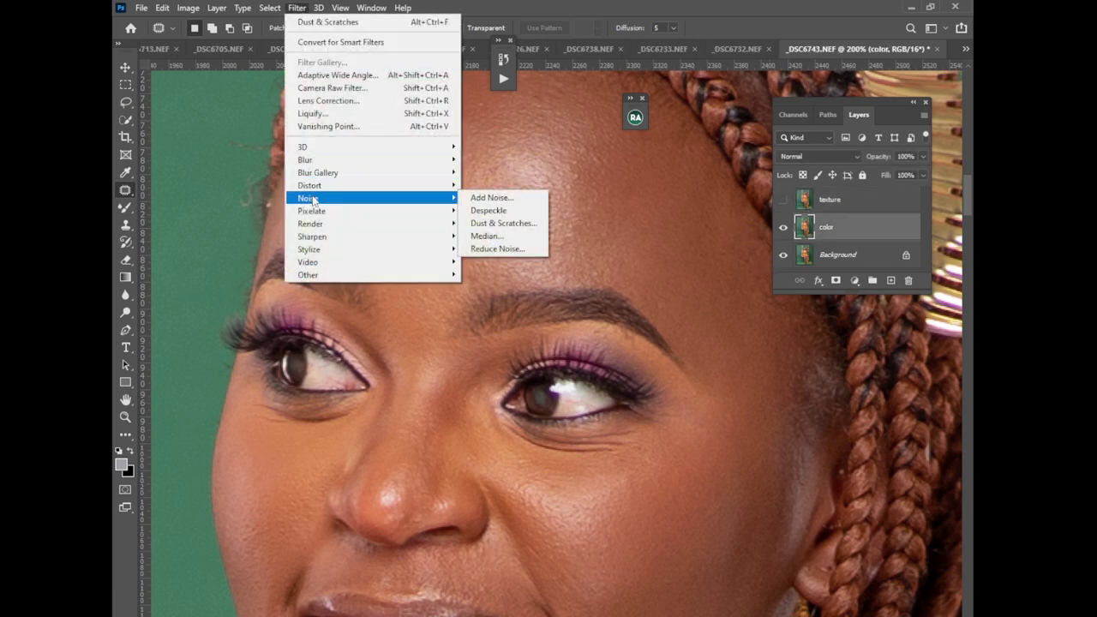
click(484, 223)
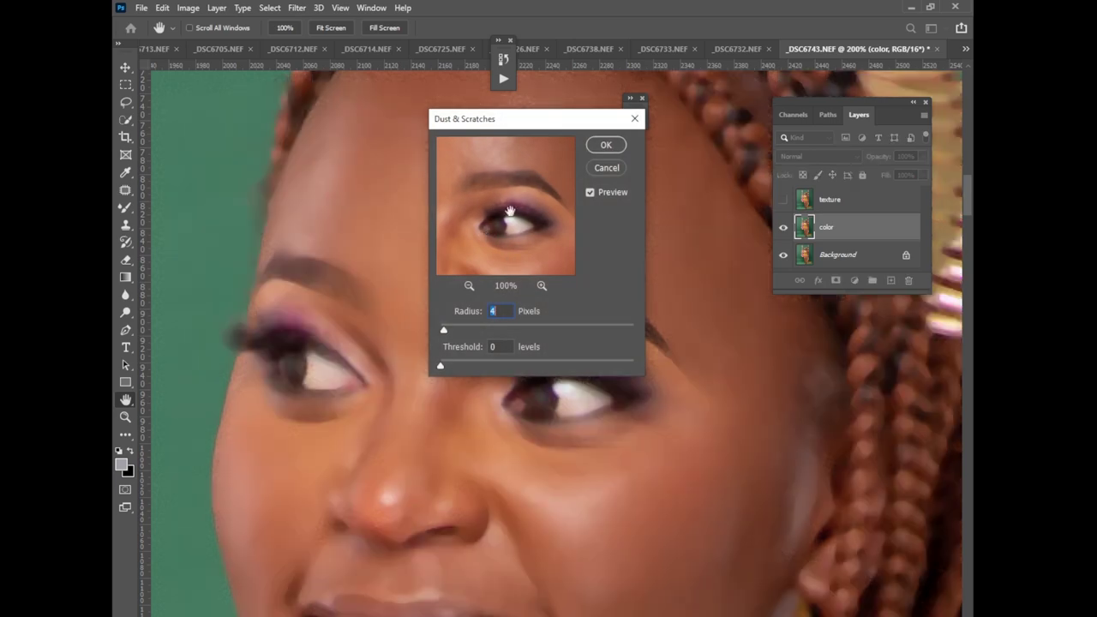
drag(511, 163, 519, 268)
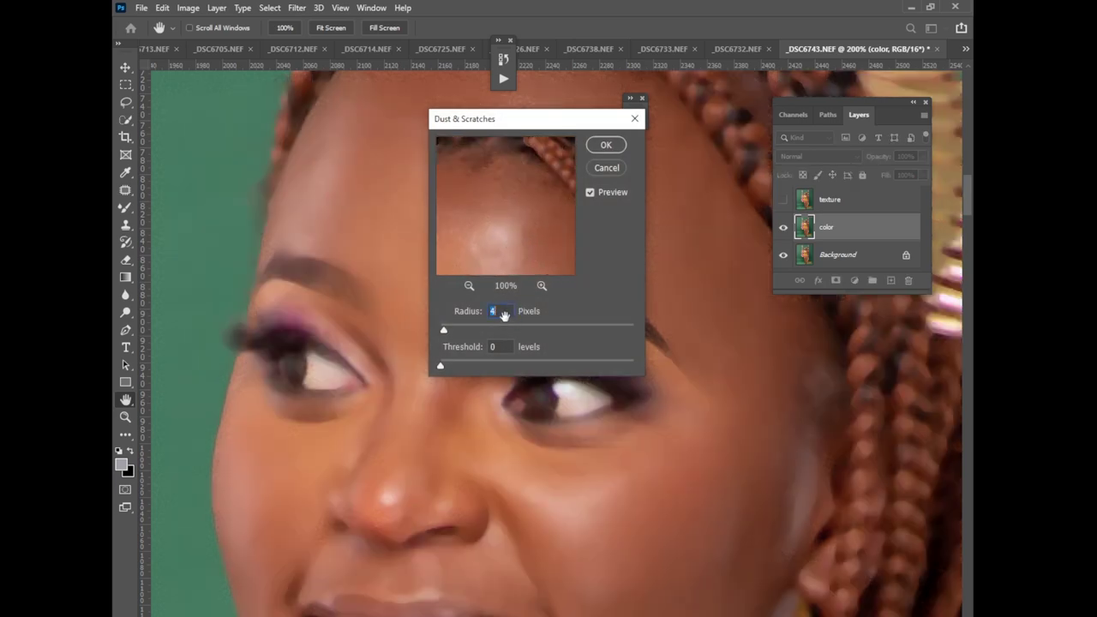
click(604, 146)
key(j)
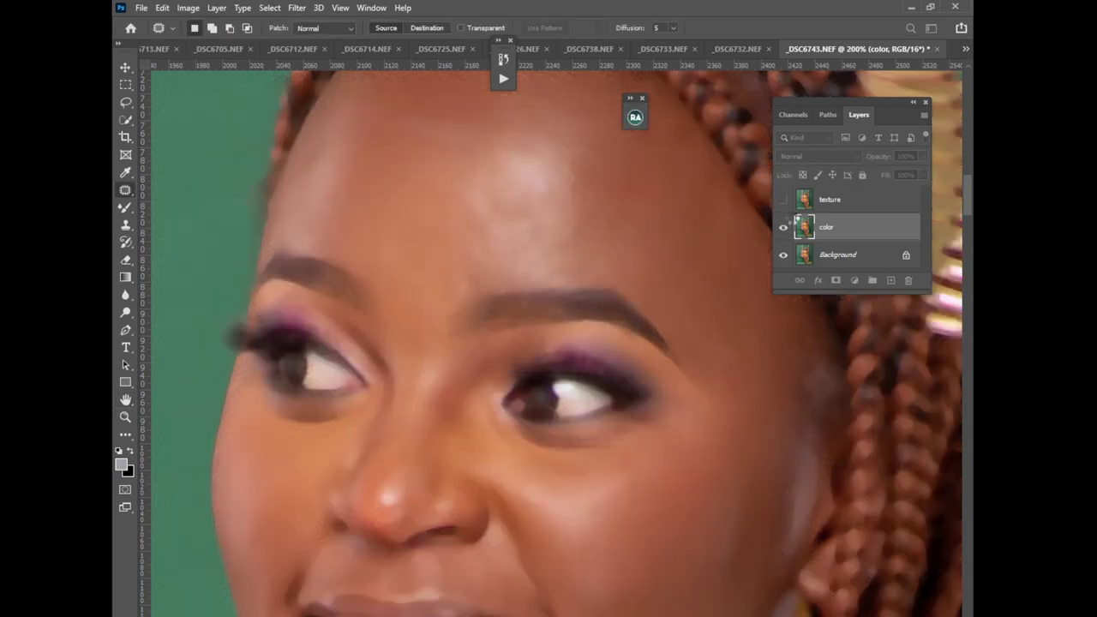
click(782, 205)
- Apply Image to texture subtracting color (scale 2, offset 128), then blend it in Linear Light
click(827, 200)
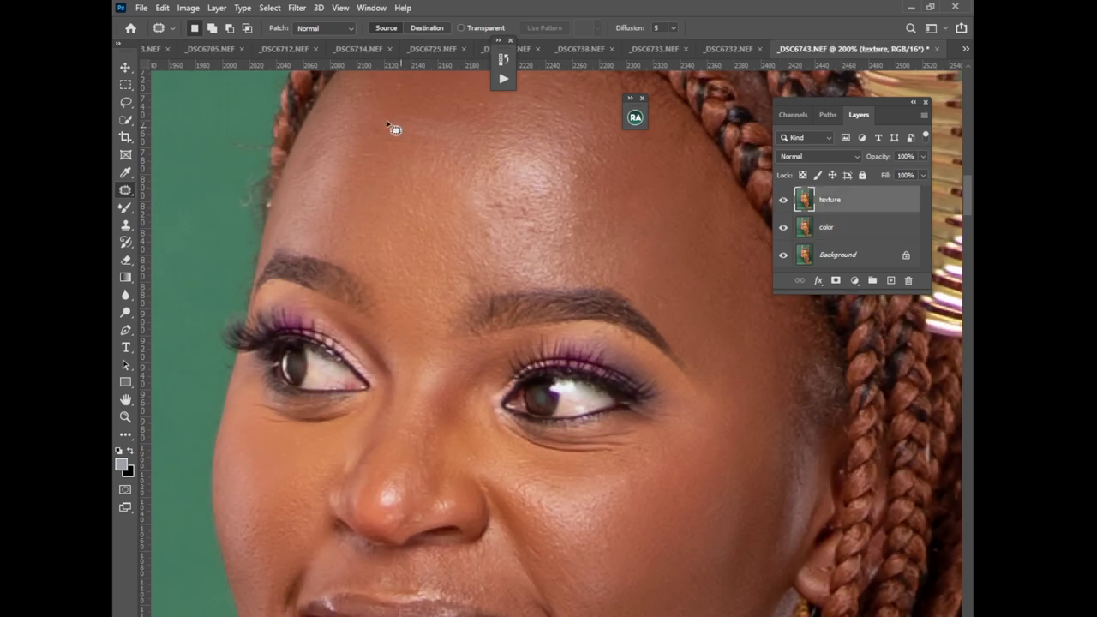
click(188, 8)
click(214, 206)
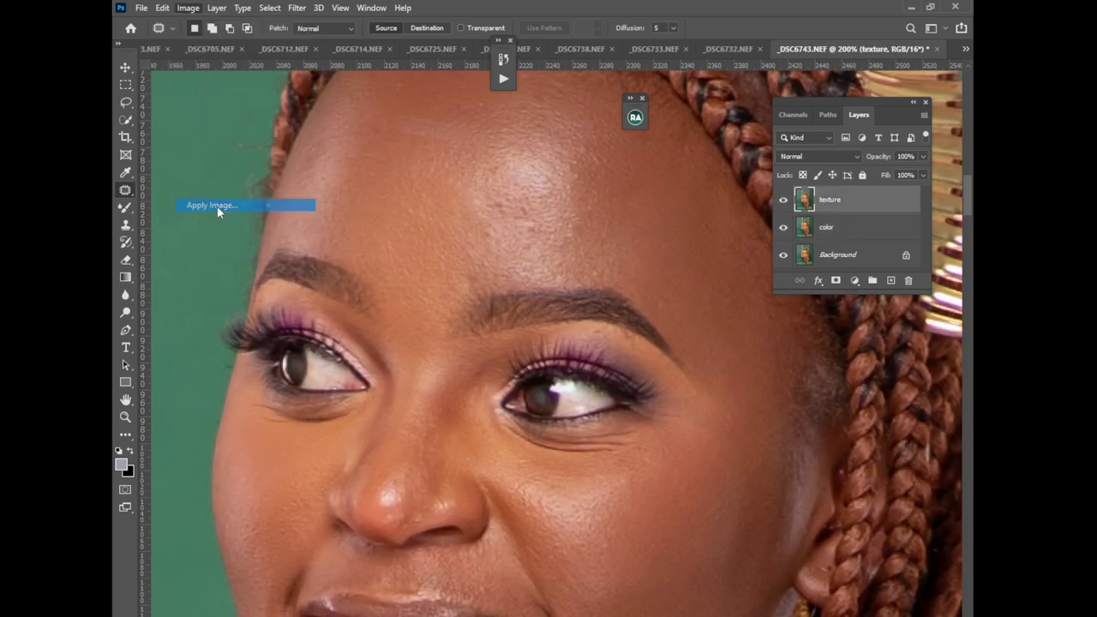
click(478, 194)
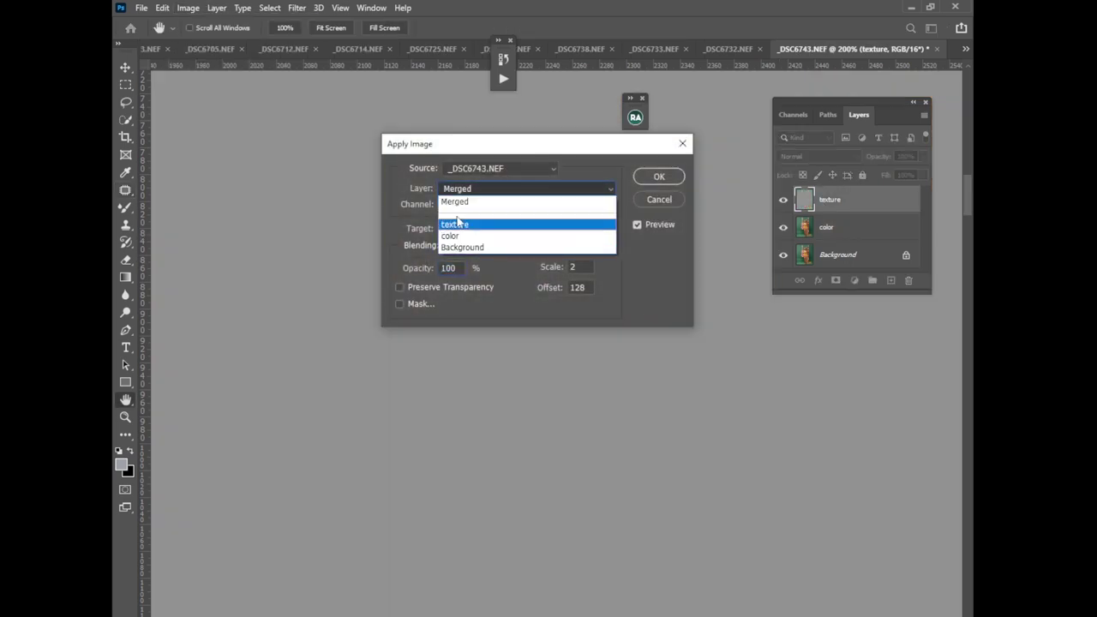
click(460, 236)
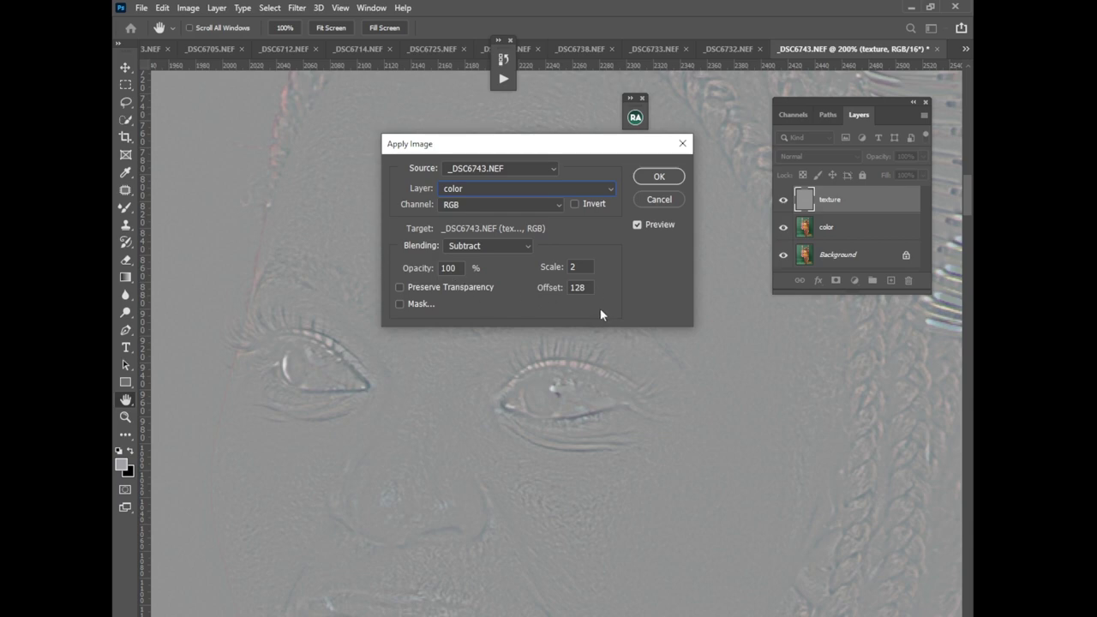
click(659, 176)
click(816, 158)
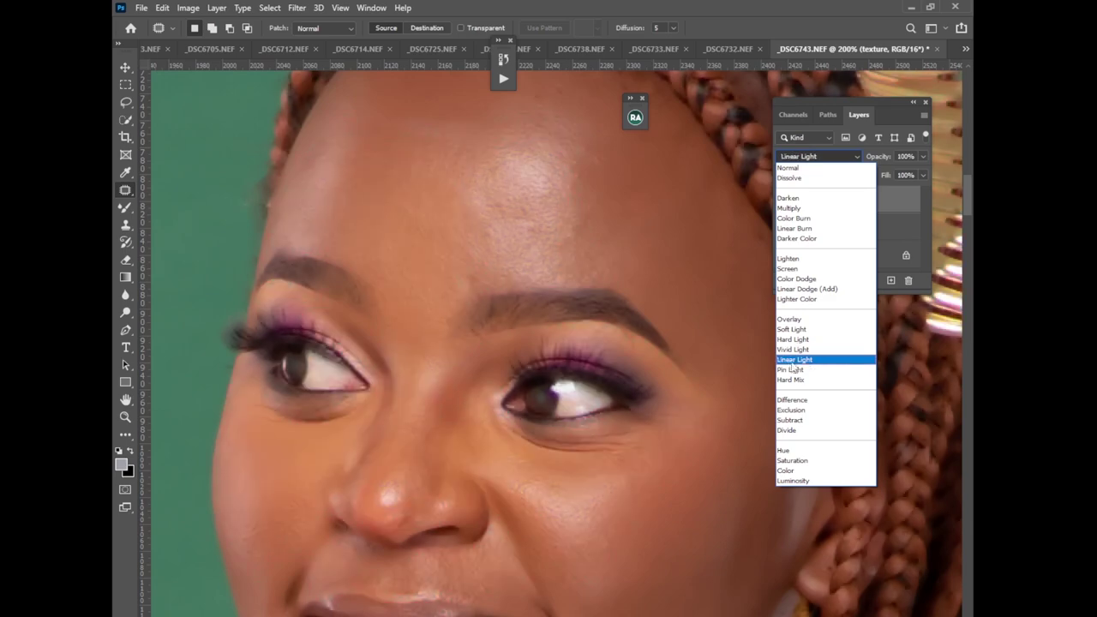
click(793, 360)
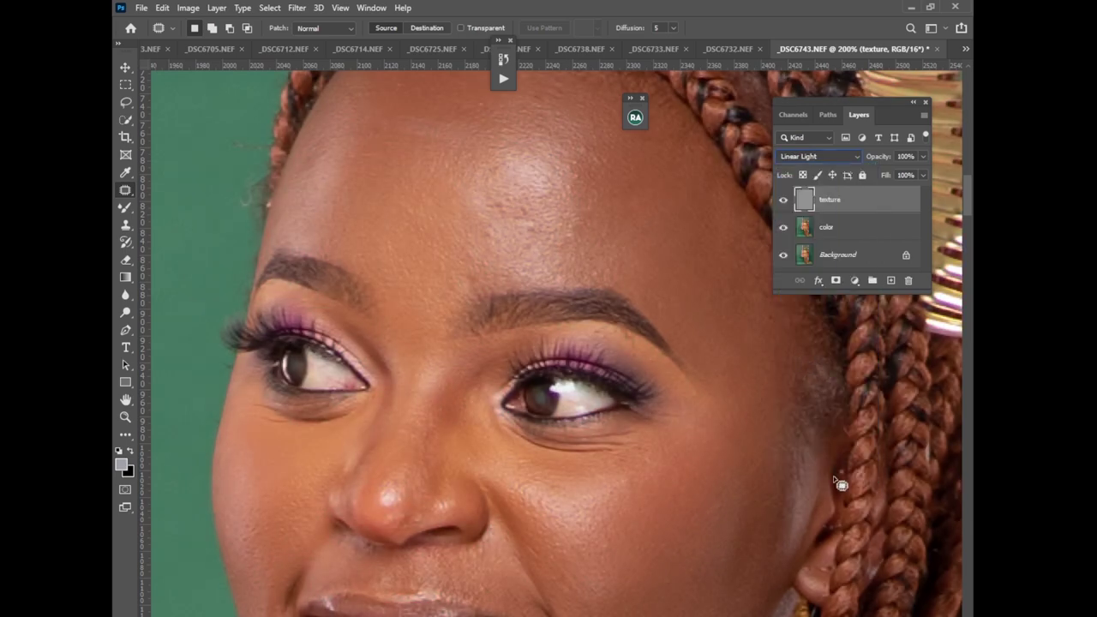
click(854, 281)
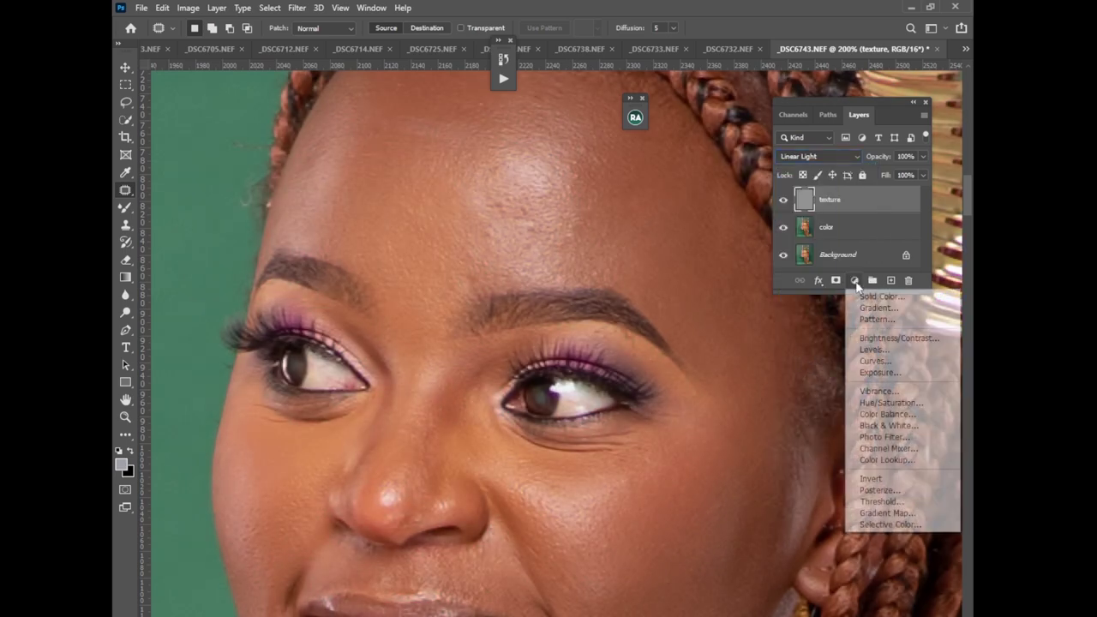
- Run the Invert Check Layer action after discarding a trial Black & White layer
click(883, 425)
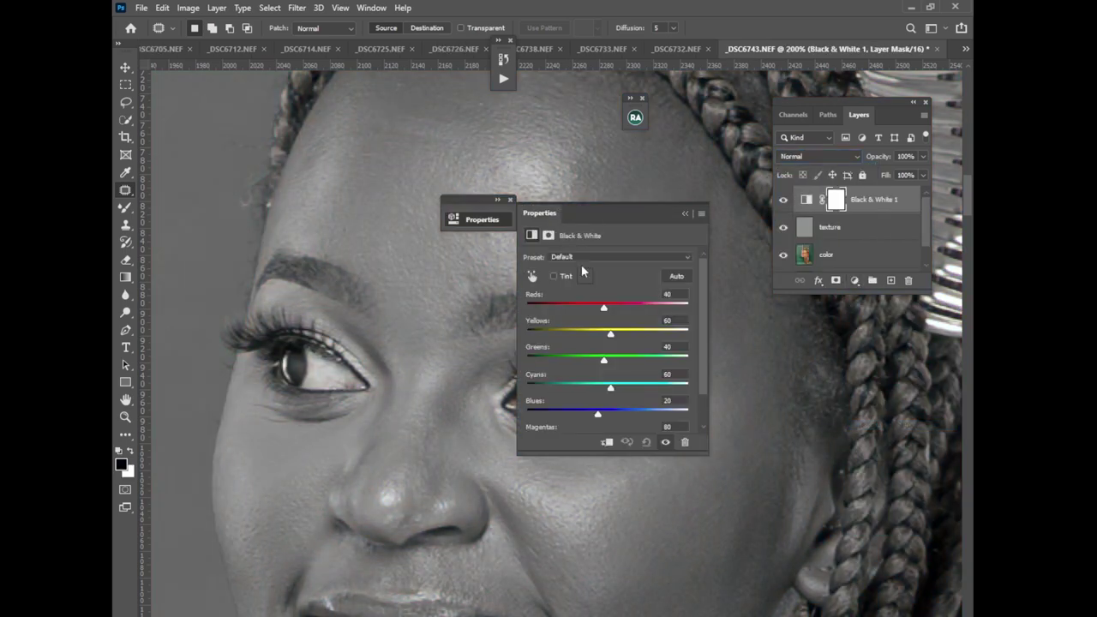
click(686, 212)
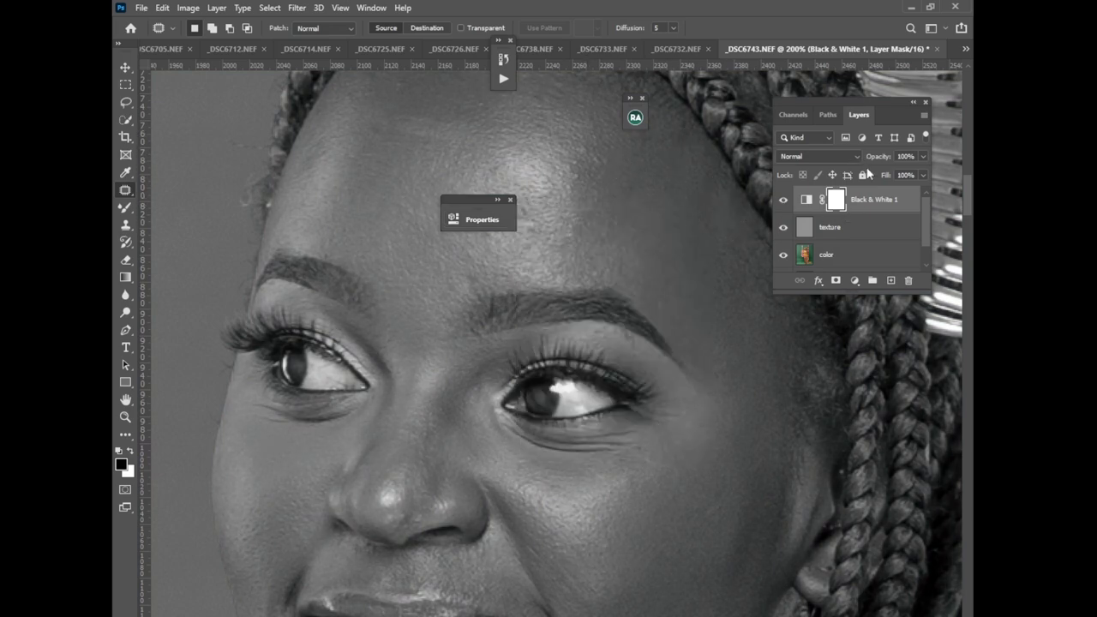
key(ctrl+z)
click(501, 77)
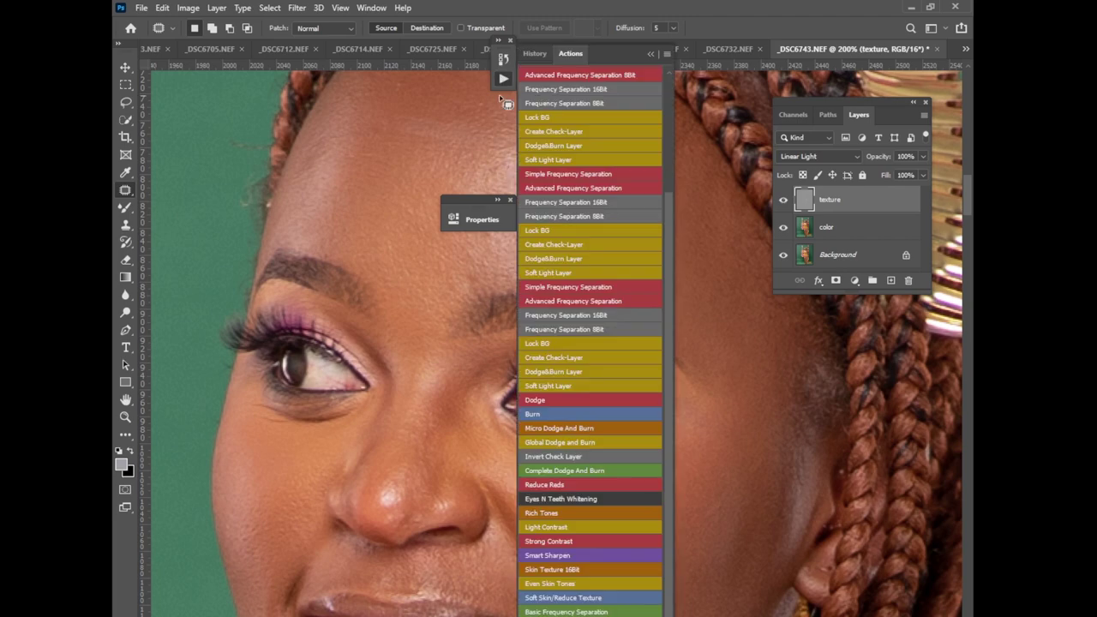
click(539, 455)
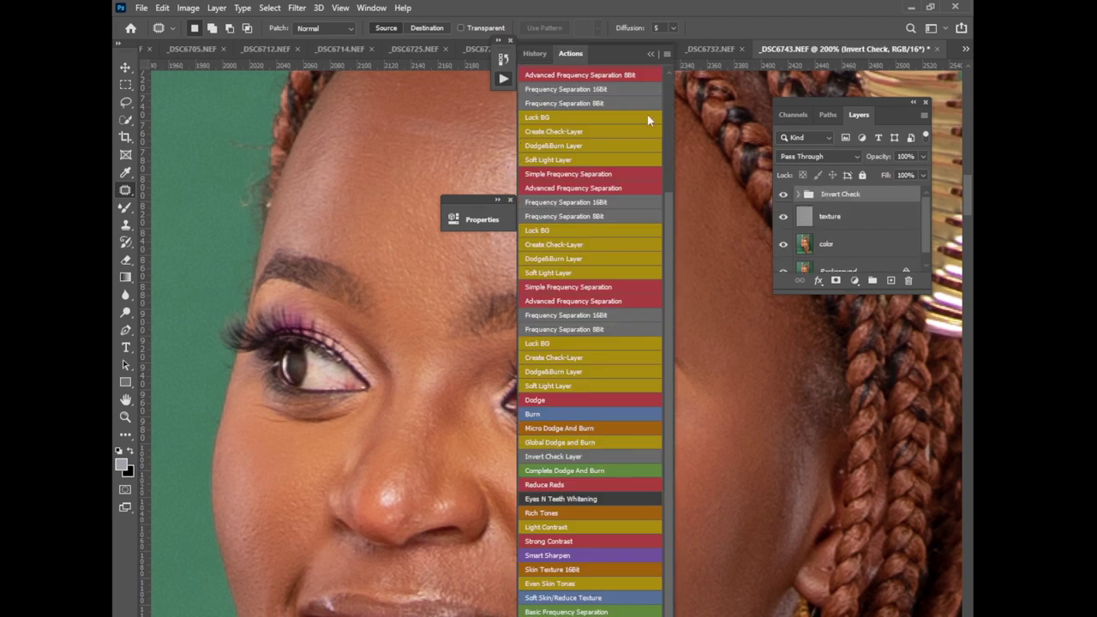
click(650, 53)
- Raise the Levels 1 midtone from 0.21 to 0.47 and zoom out
click(797, 194)
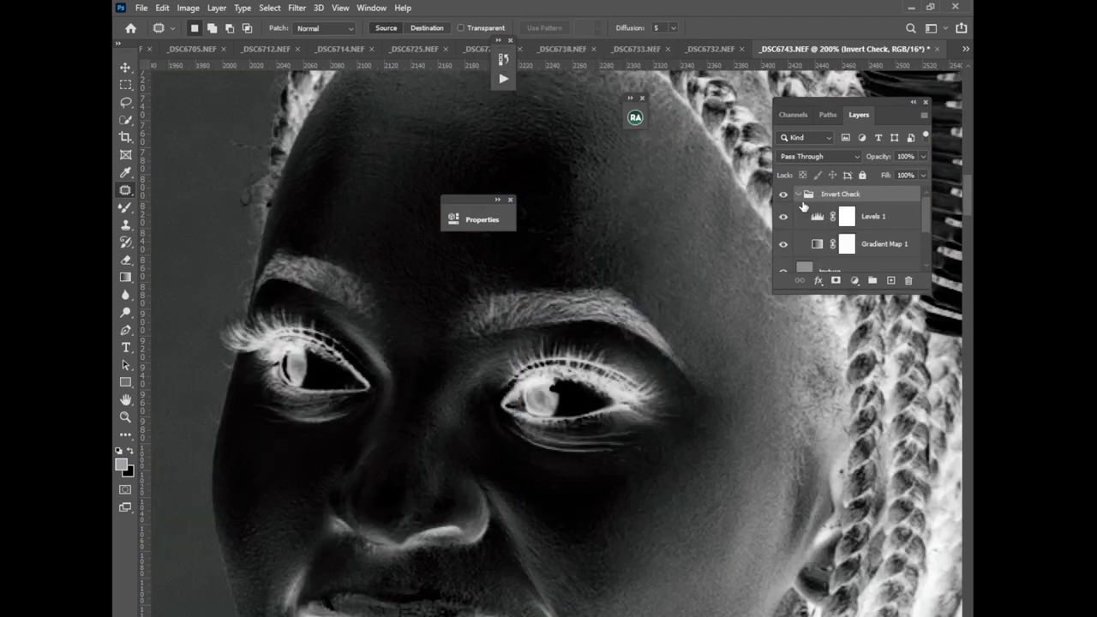
double_click(818, 221)
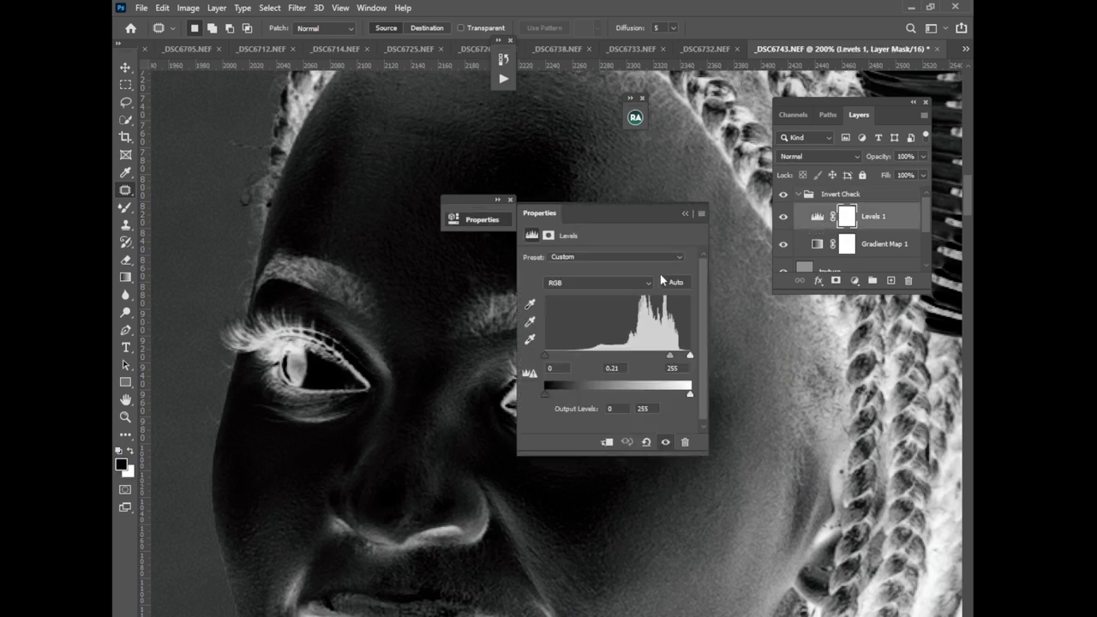
drag(670, 354, 647, 355)
click(684, 214)
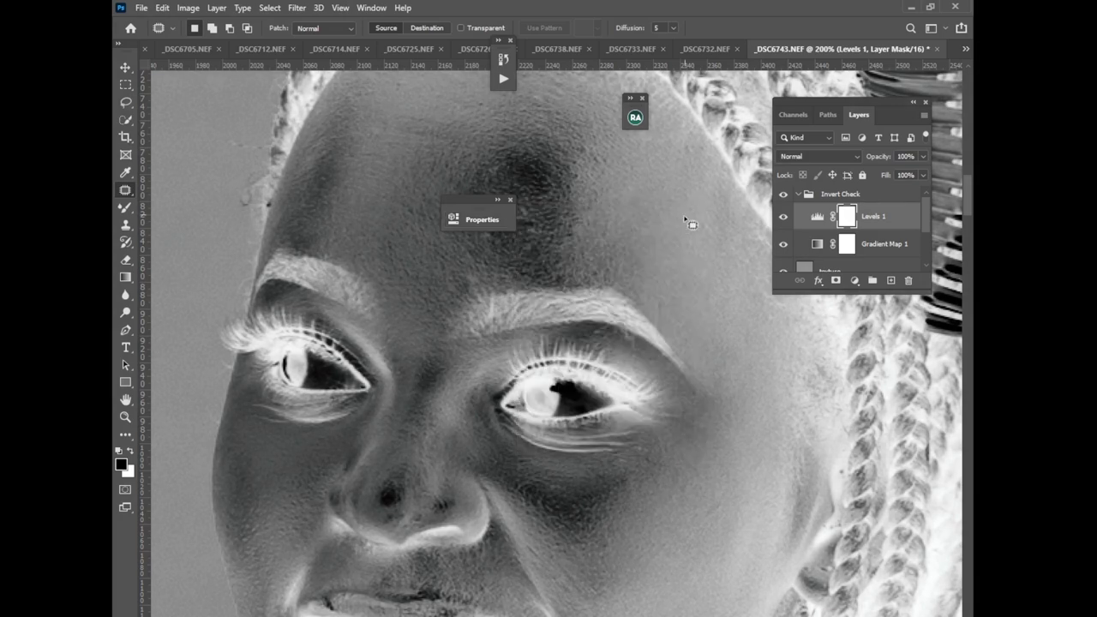
click(510, 199)
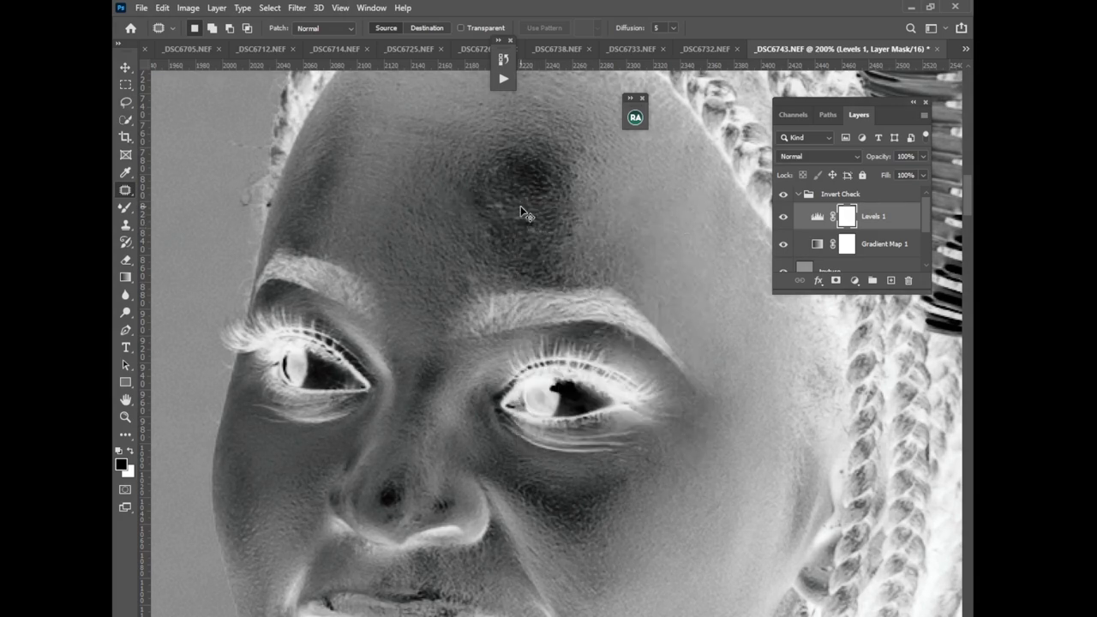
key(ctrl+minus)
key(ctrl+minus)
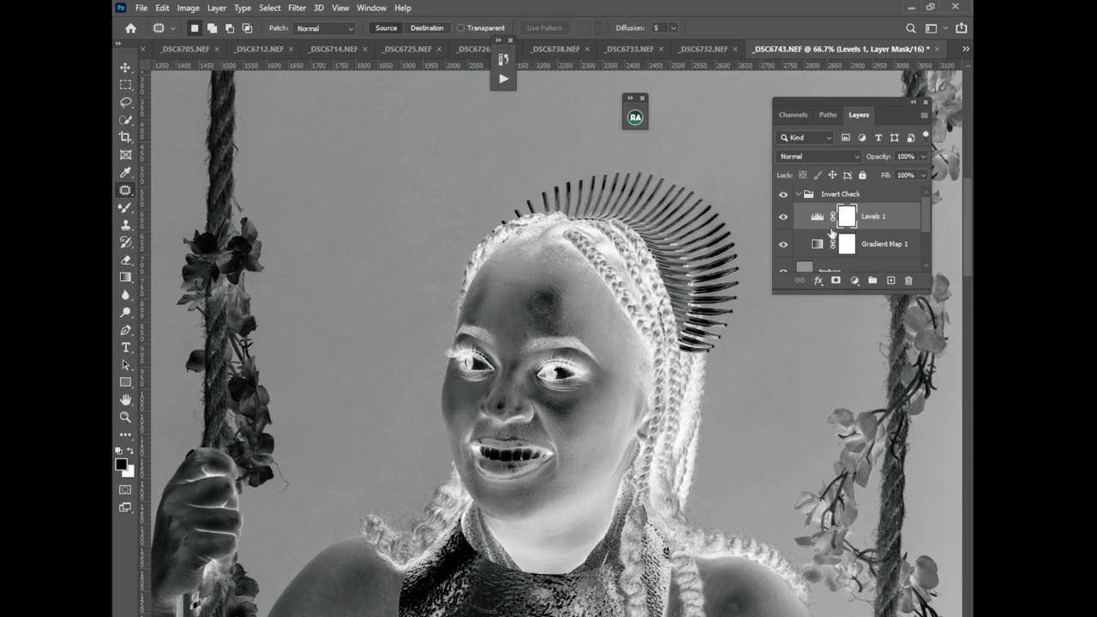
scroll(857, 231, down, 3)
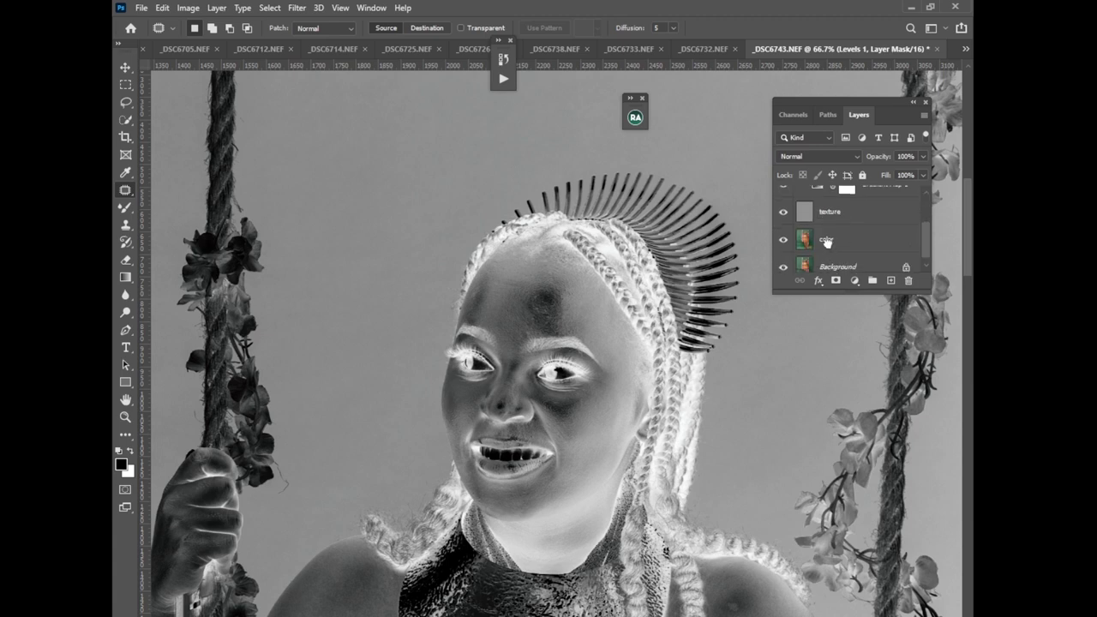
- On the color layer, switch to the Mixer Brush at 100% zoom with brush size 60
click(848, 241)
click(125, 207)
right_click(125, 208)
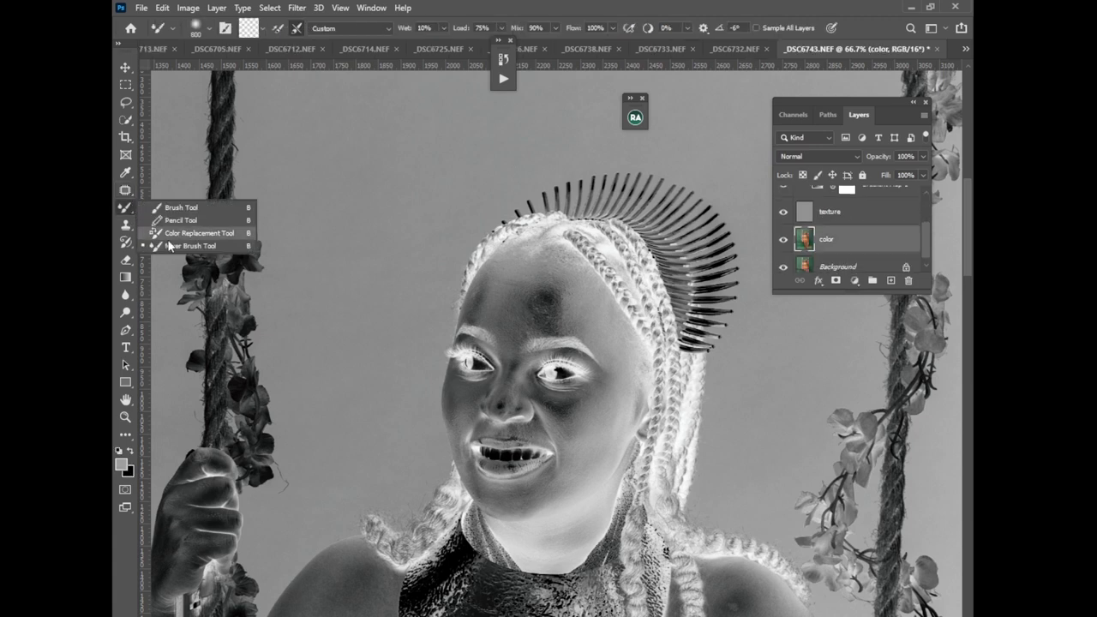
click(199, 247)
key(ctrl+plus)
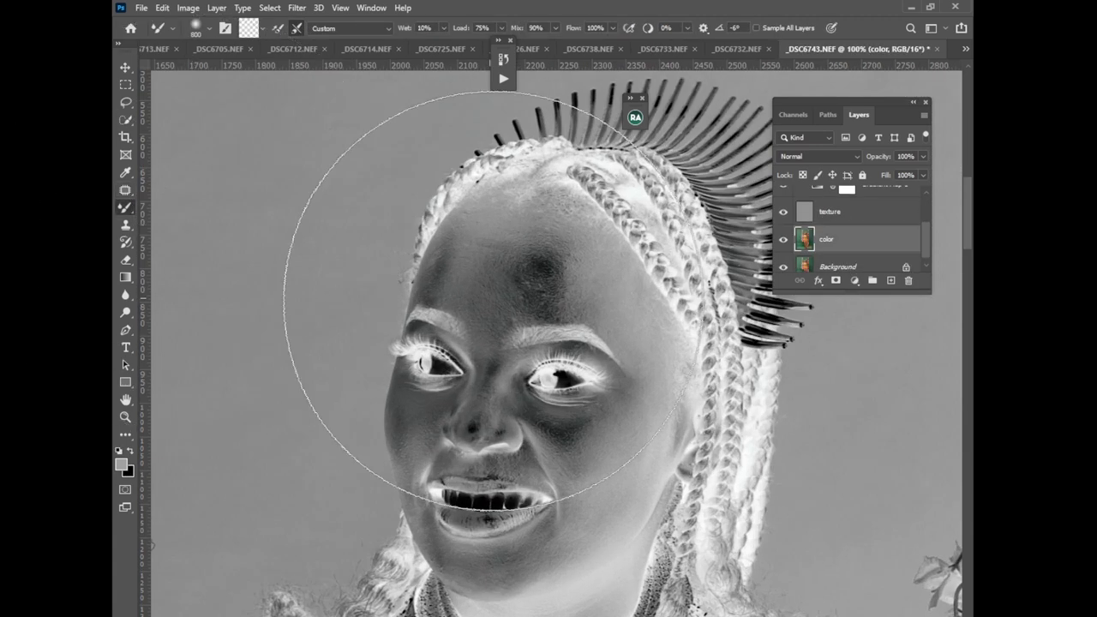
key(bracketleft)
key(bracketleft)
key(bracketleft)
key(bracketleft)
key(bracketleft)
key(bracketleft)
key(bracketleft)
key(bracketleft)
key(bracketleft)
key(bracketleft)
key(bracketleft)
key(bracketleft)
key(bracketleft)
key(bracketleft)
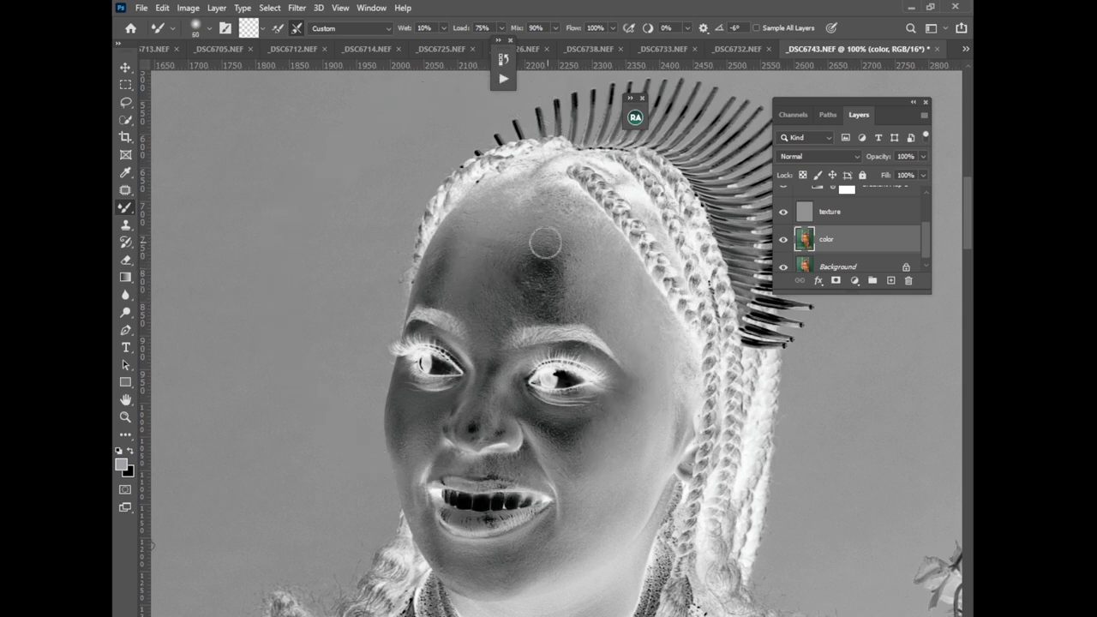
key(bracketright)
click(511, 41)
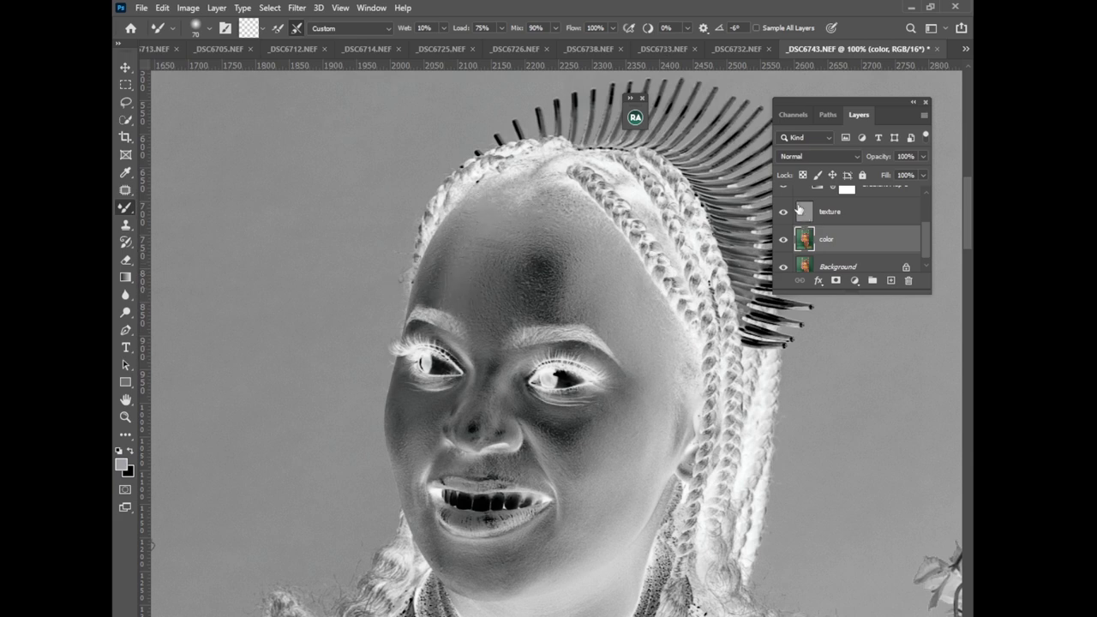
drag(922, 240, 924, 212)
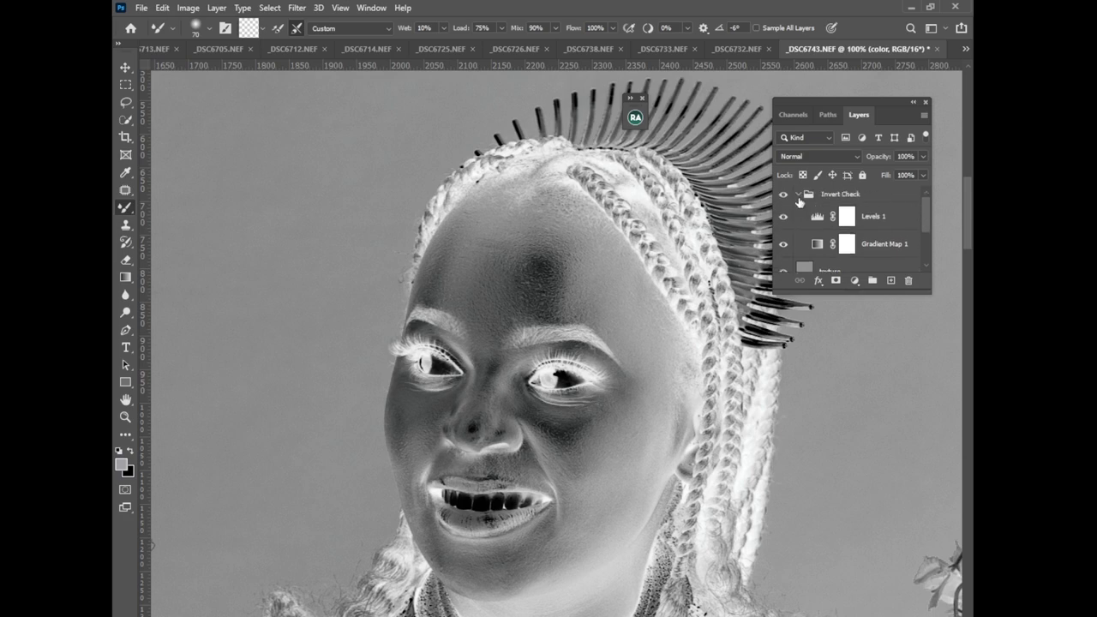
- Compare the image with the Invert Check group toggled off and back on
click(797, 195)
click(787, 194)
click(786, 195)
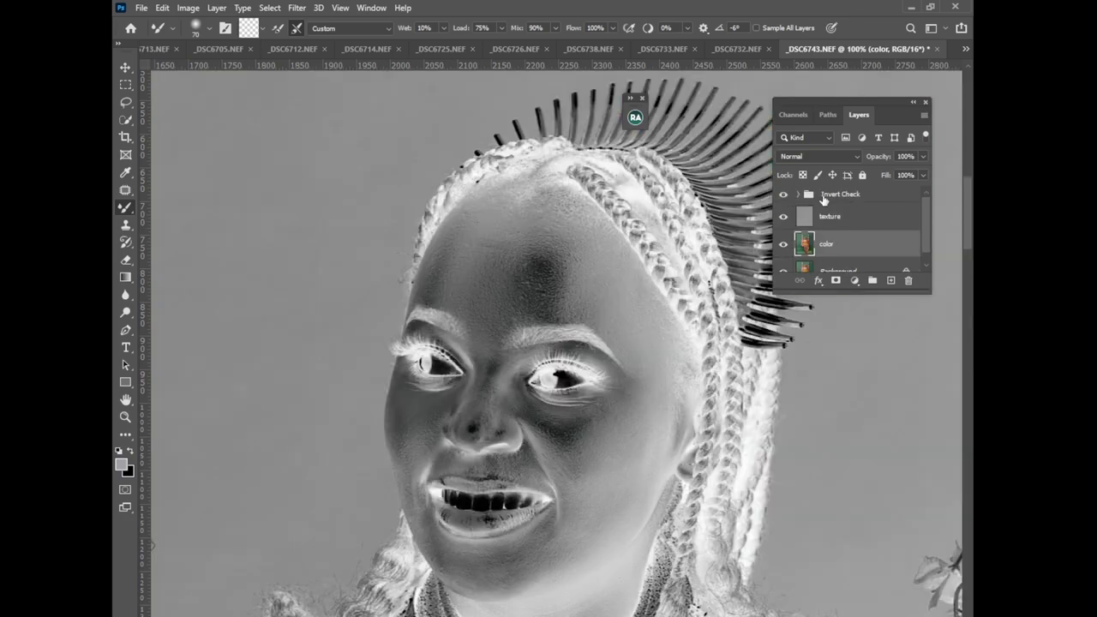
click(823, 202)
click(783, 197)
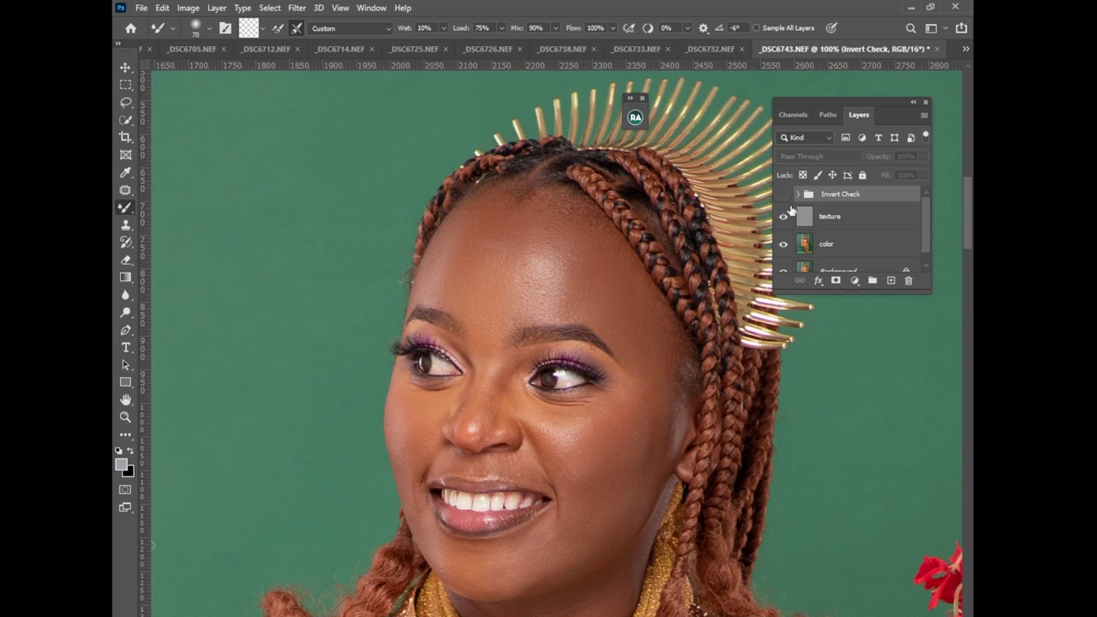
click(783, 196)
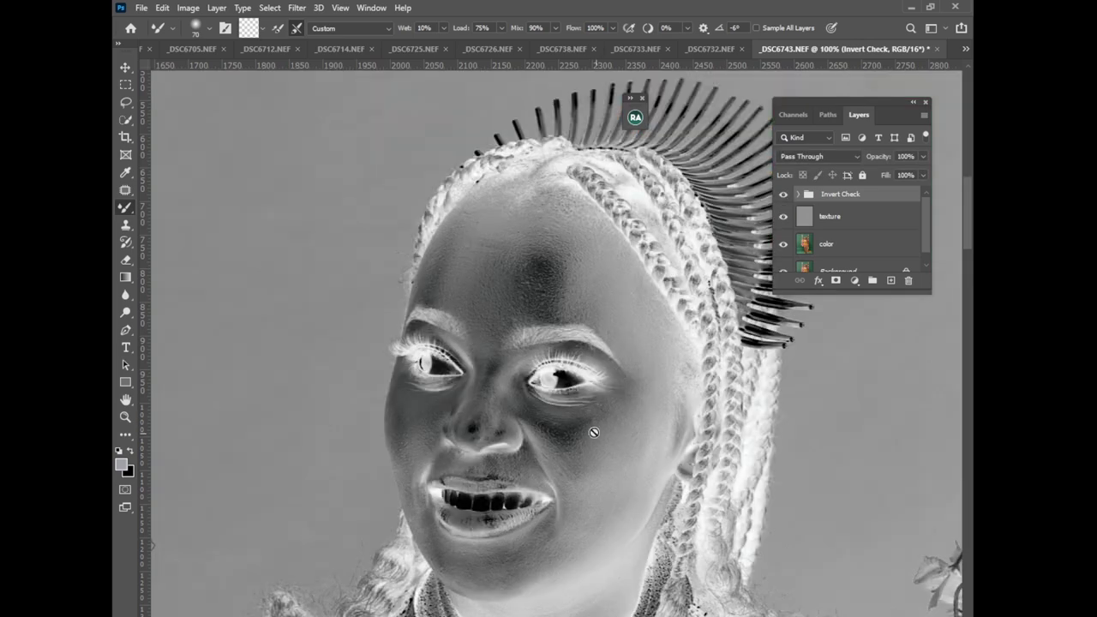
- Group the texture and color layers and name the group 'Frequency separation'
click(844, 221)
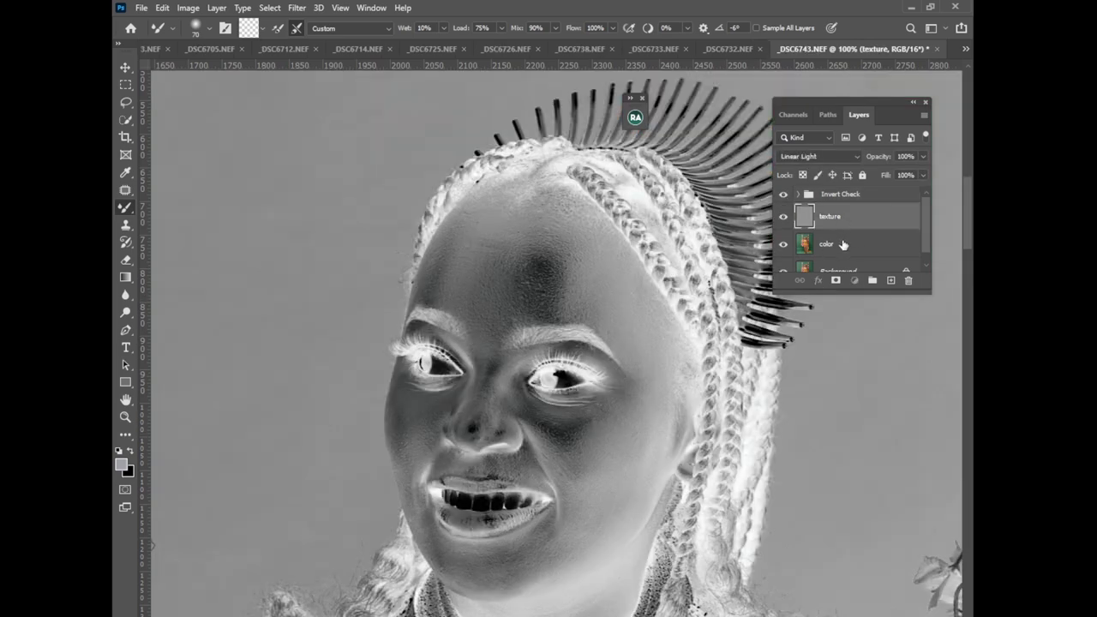
shift+click(841, 247)
key(ctrl+g)
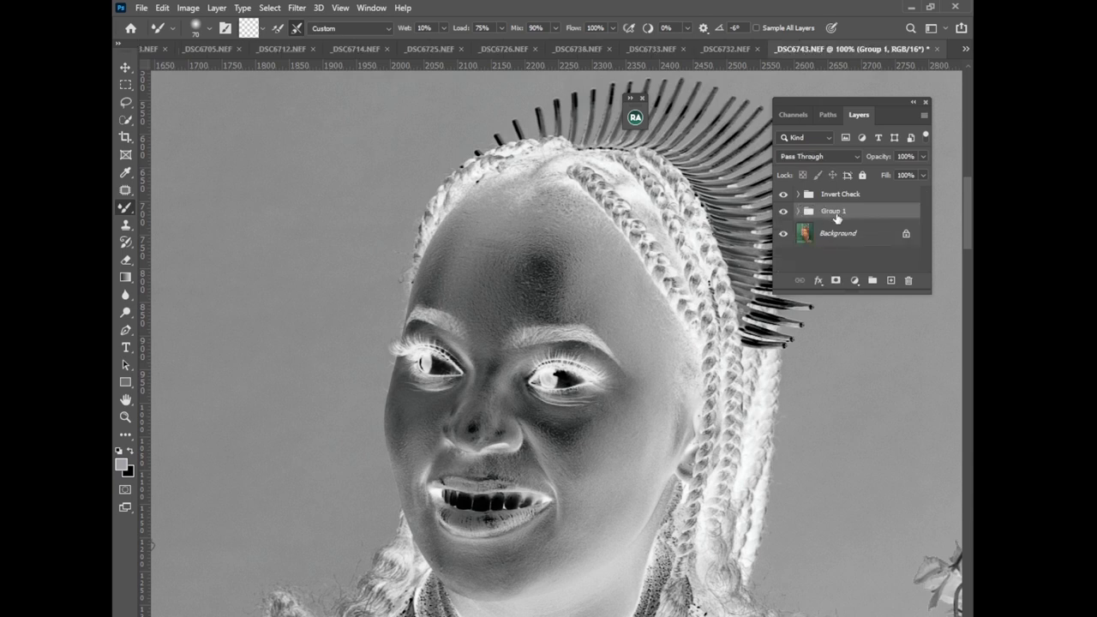
double_click(835, 214)
text(Fr)
click(878, 202)
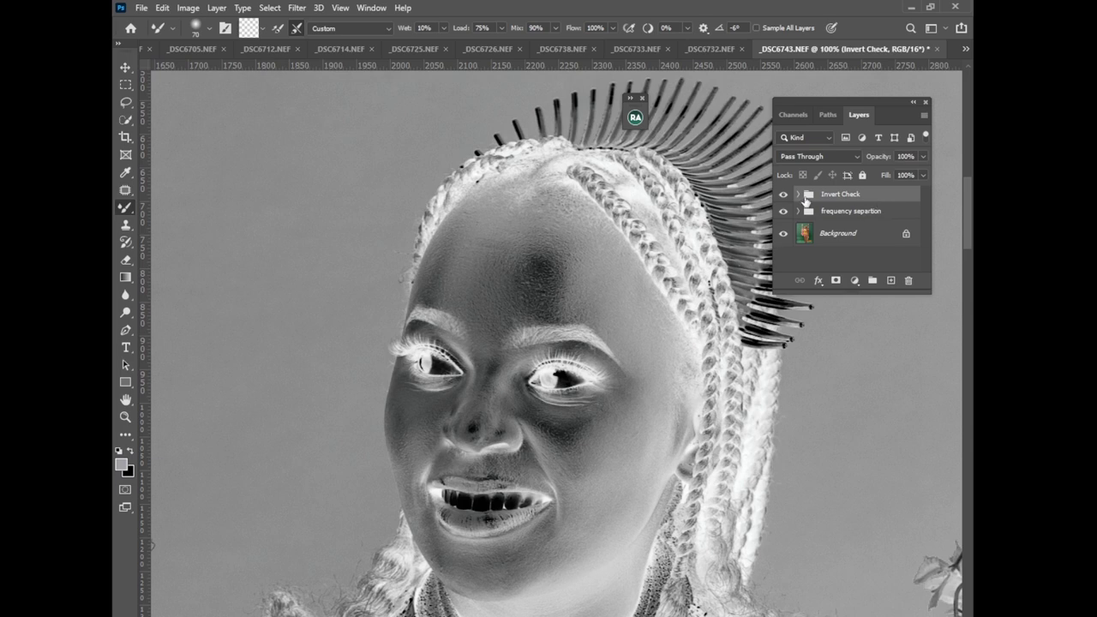
- Hide the texture layer and turn off Invert Check to show normal colours
click(782, 195)
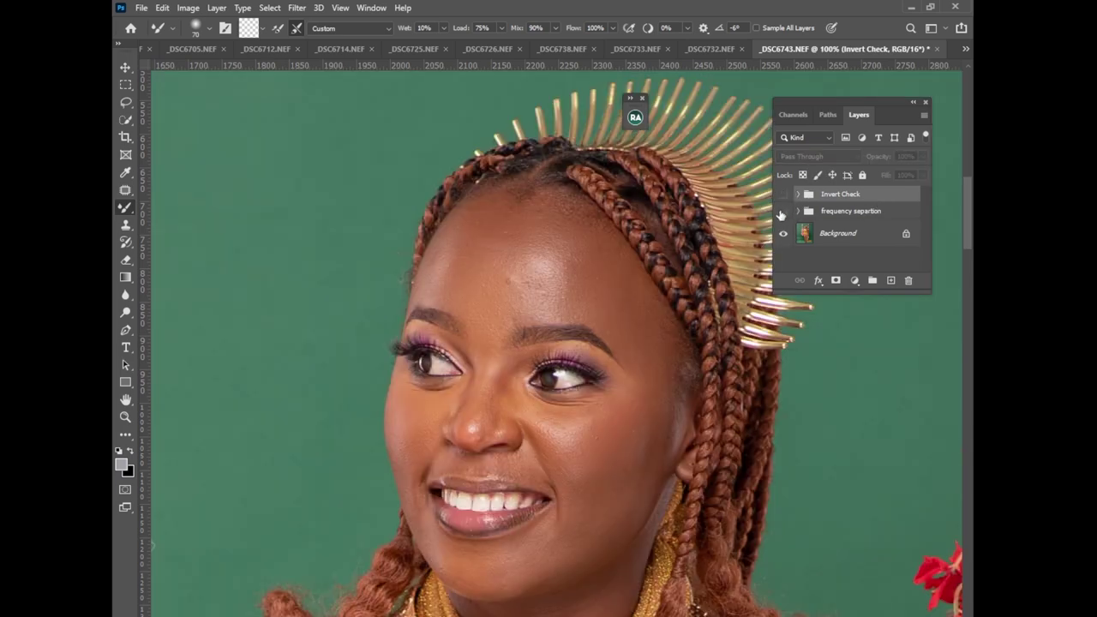
click(782, 194)
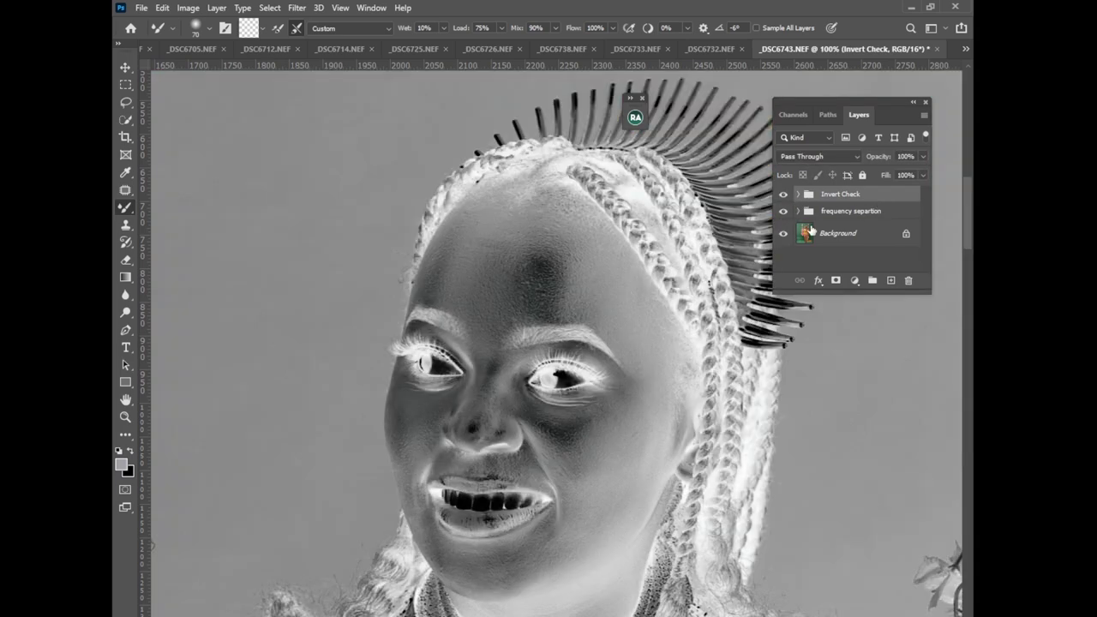
click(798, 210)
click(783, 234)
click(783, 194)
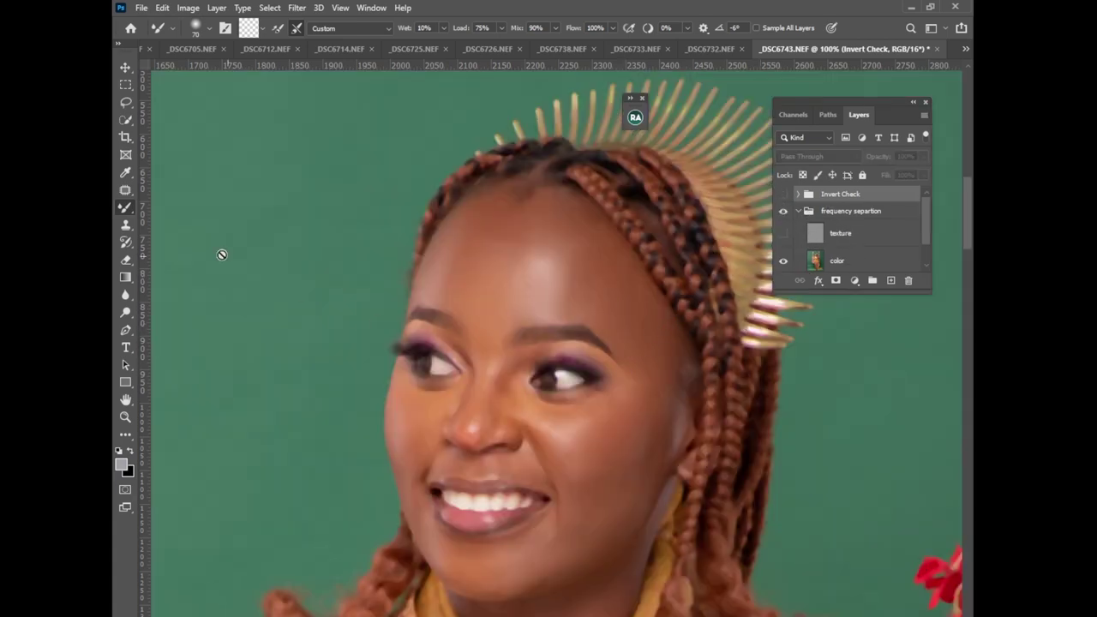
- Pick the Mixer Brush and target the color layer for blending
right_click(131, 215)
click(167, 246)
click(846, 257)
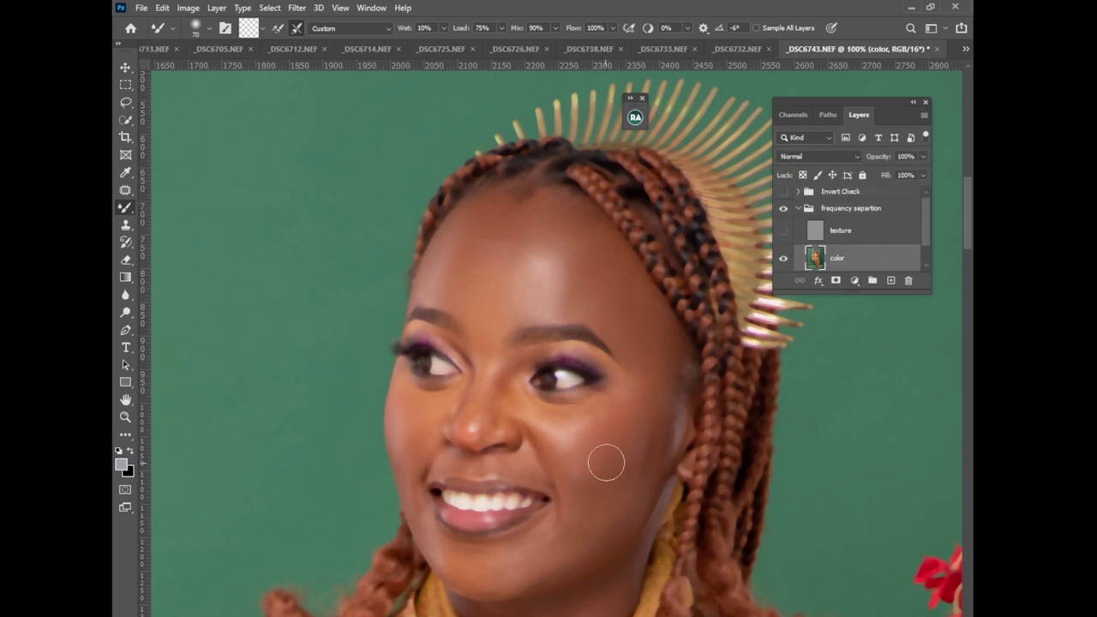
- Blend the skin tones on both cheeks with the mixer brush at sizes 60 and 45
key(bracketleft)
mouse_move(592, 437)
mouse_down()
mouse_move(540, 408)
mouse_move(581, 419)
mouse_move(612, 395)
mouse_move(626, 418)
mouse_up()
key(bracketleft)
key(bracketleft)
mouse_move(426, 412)
mouse_down()
mouse_move(431, 403)
mouse_move(405, 434)
mouse_move(412, 408)
mouse_move(435, 399)
mouse_up()
key(bracketleft)
key(bracketleft)
key(bracketright)
key(bracketright)
key(r)
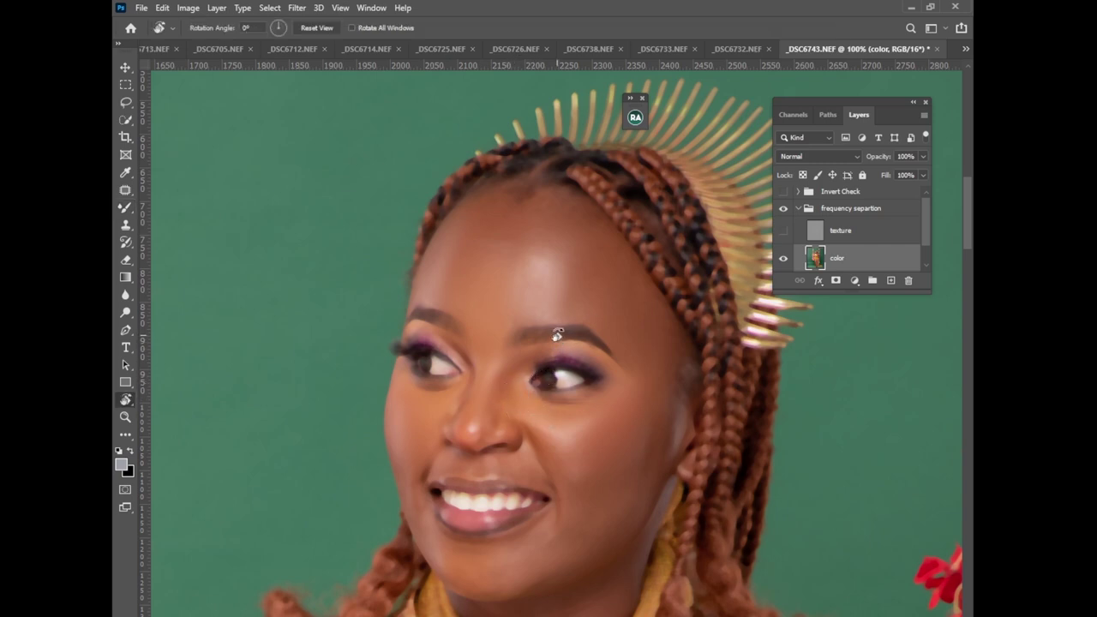
- Rotate the canvas view to about 174°, nearly upside down, at 100% zoom
drag(586, 262, 533, 437)
key(ctrl+plus)
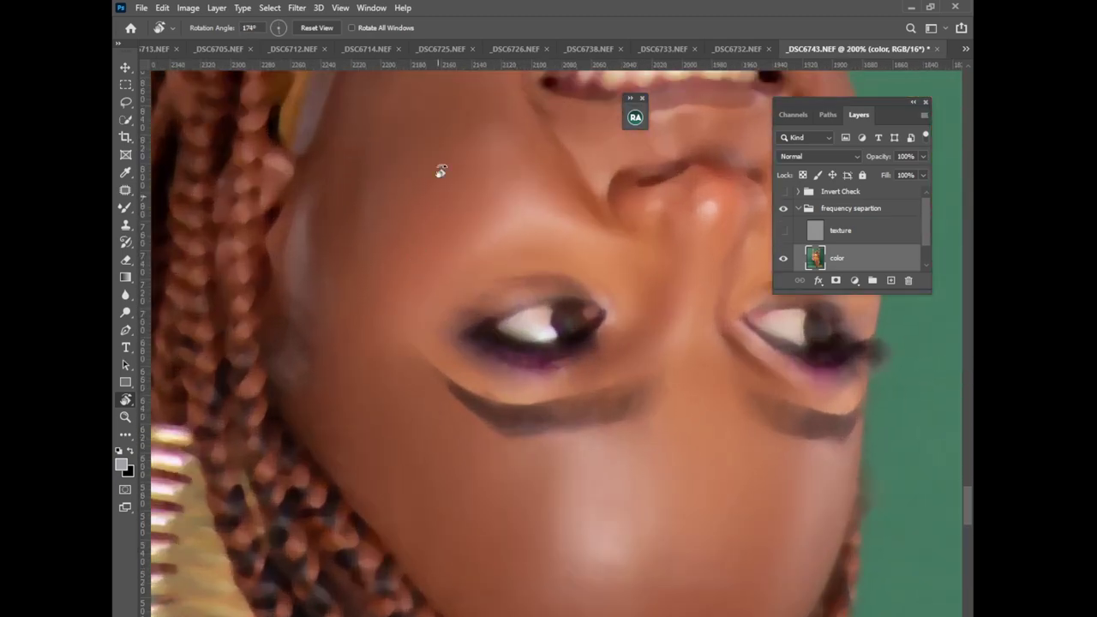
key(ctrl+minus)
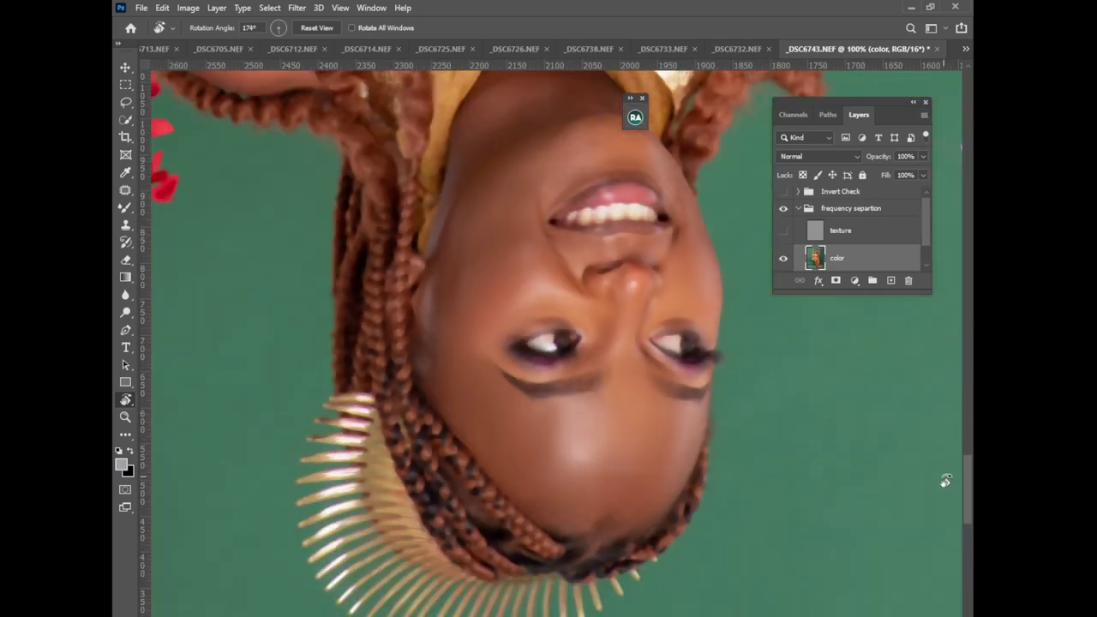
scroll(968, 485, up, 3)
- Return to the Mixer Brush and toggle the texture layer to compare the smoothed skin
click(125, 207)
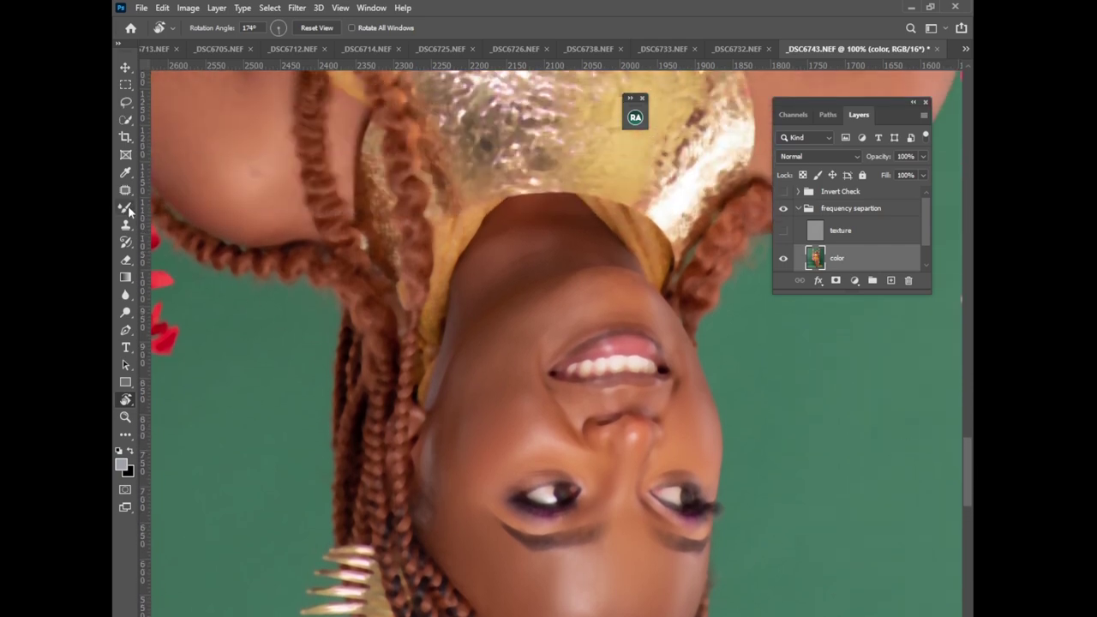
key(bracketright)
key(bracketright)
key(bracketright)
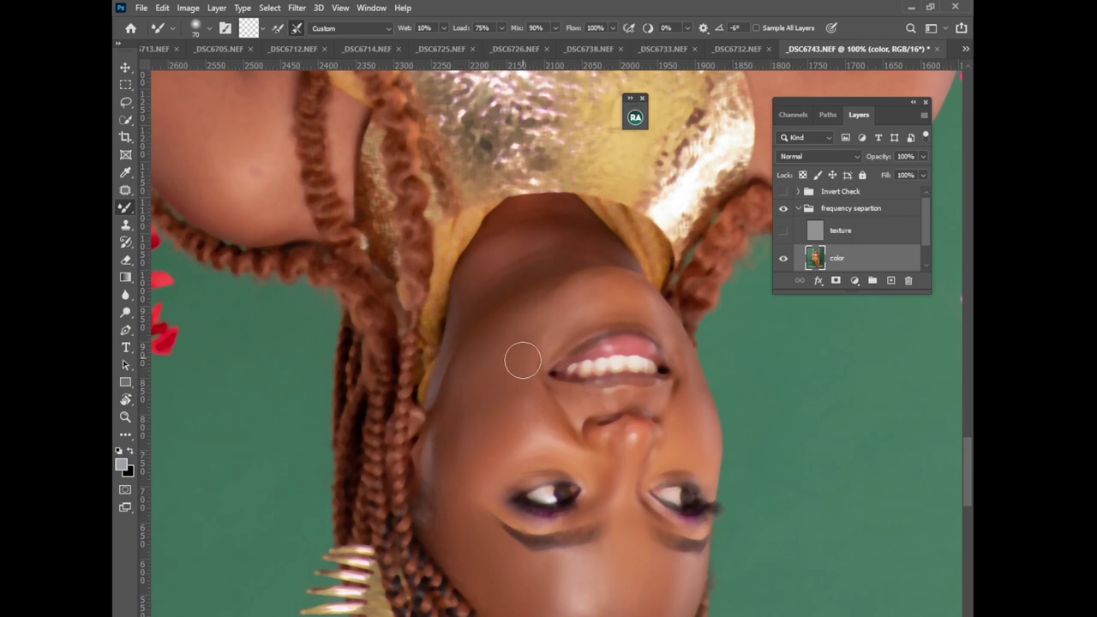
key(bracketleft)
key(bracketleft)
click(783, 231)
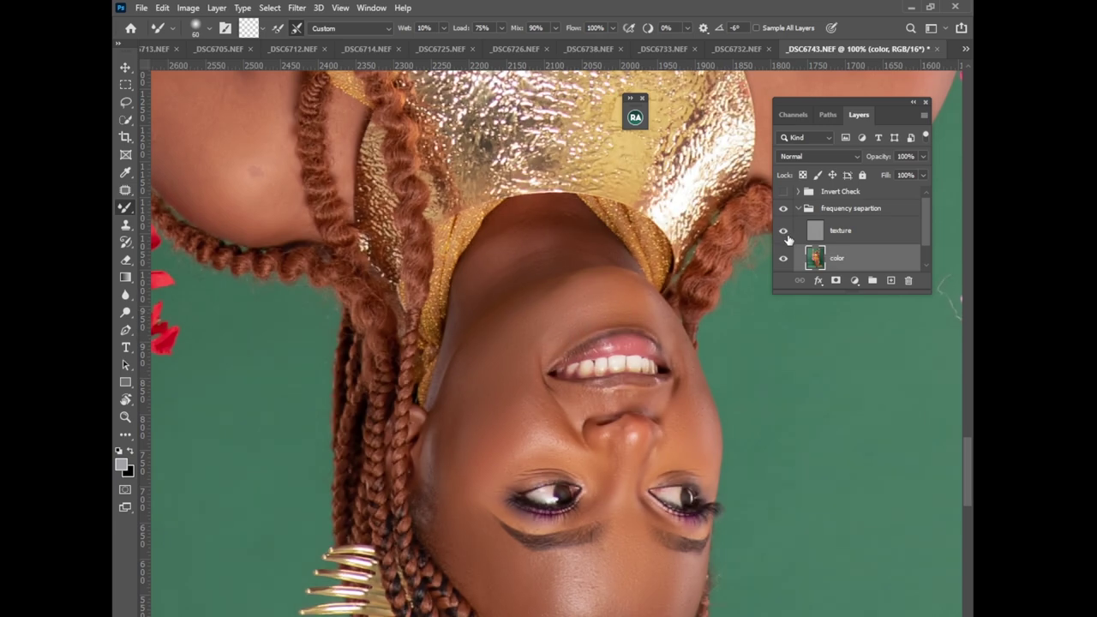
click(783, 231)
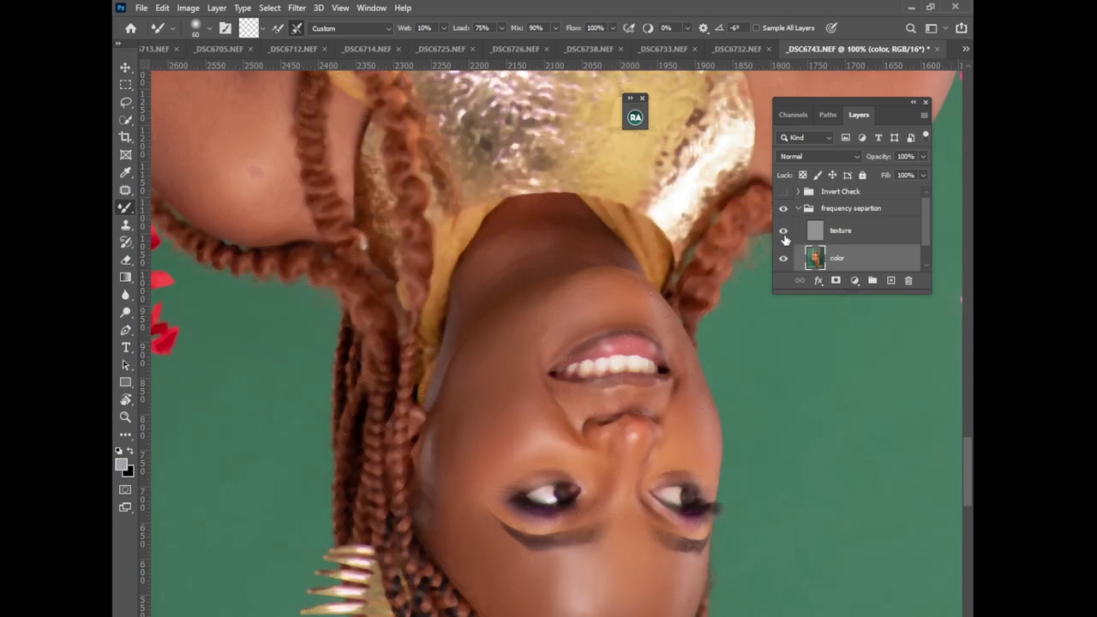
click(783, 232)
click(784, 209)
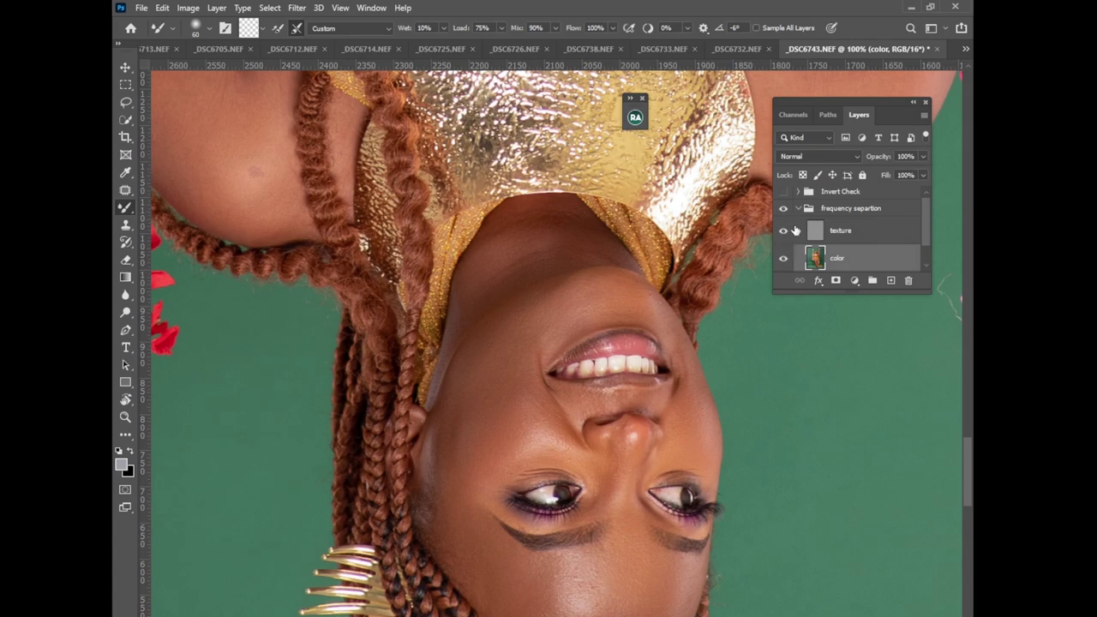
click(783, 231)
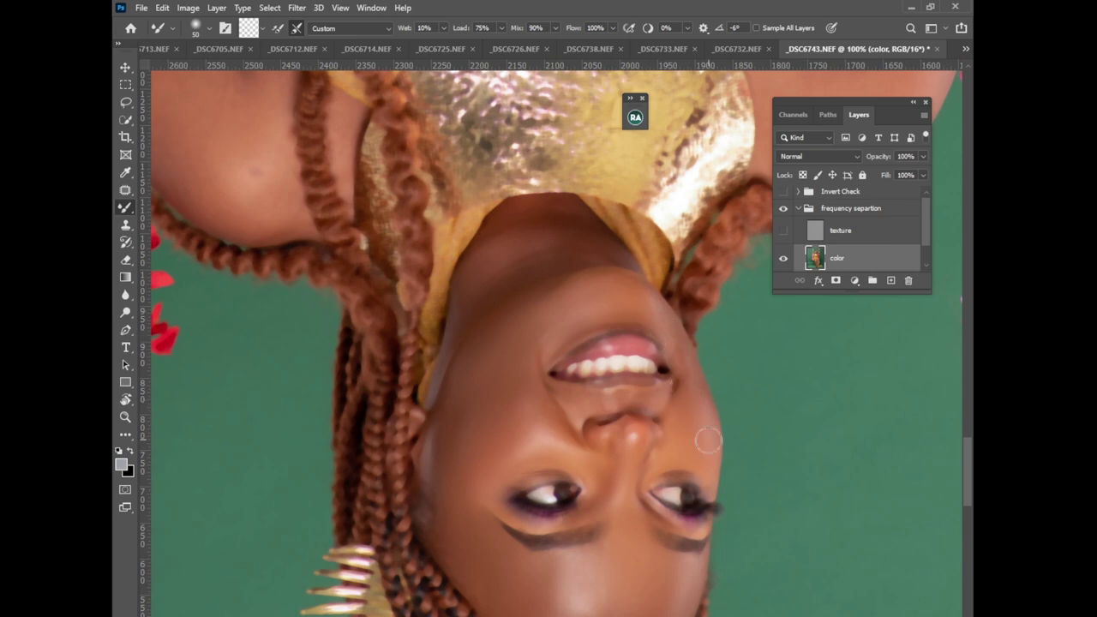
key(bracketright)
key(bracketright)
- Restore the upright view, reselect the Mixer Brush, and compare with Invert Check and texture toggled
click(126, 137)
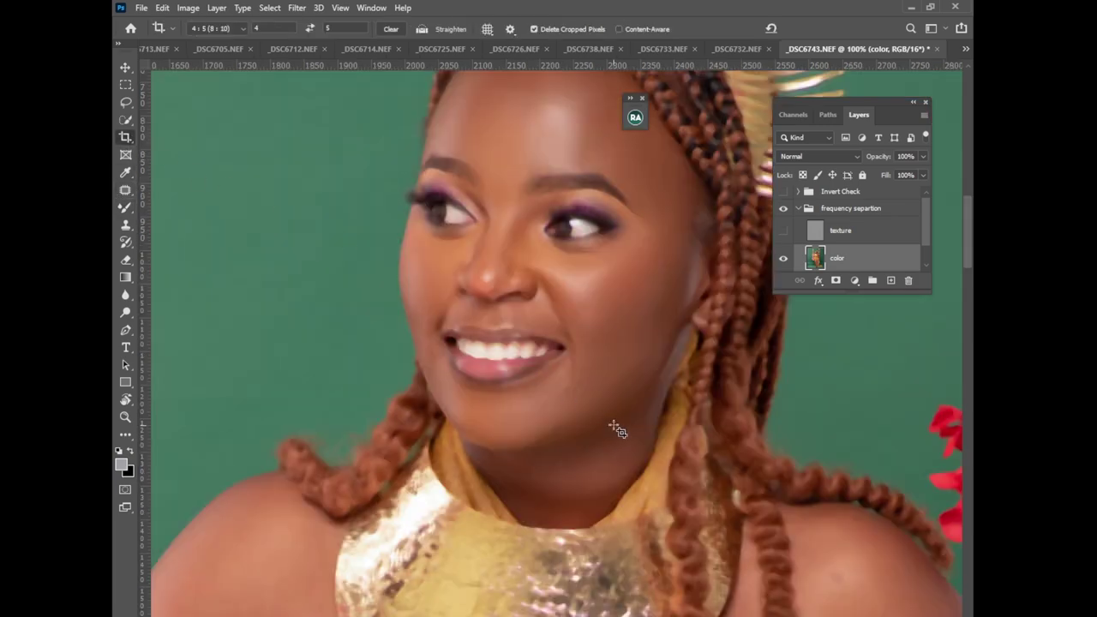
scroll(558, 441, down, 5)
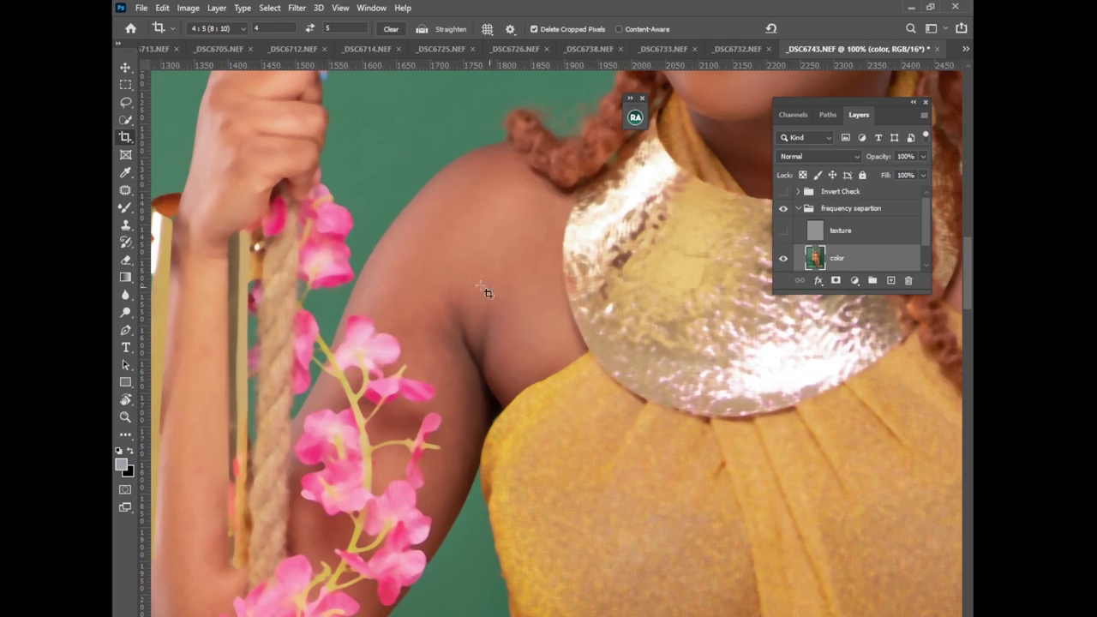
click(126, 207)
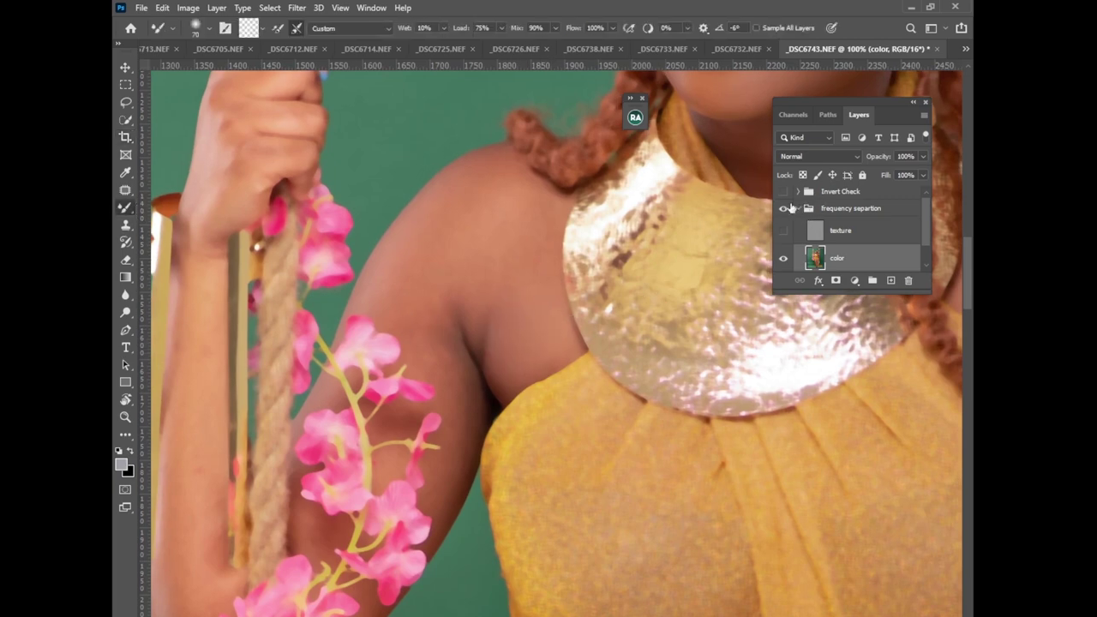
click(782, 192)
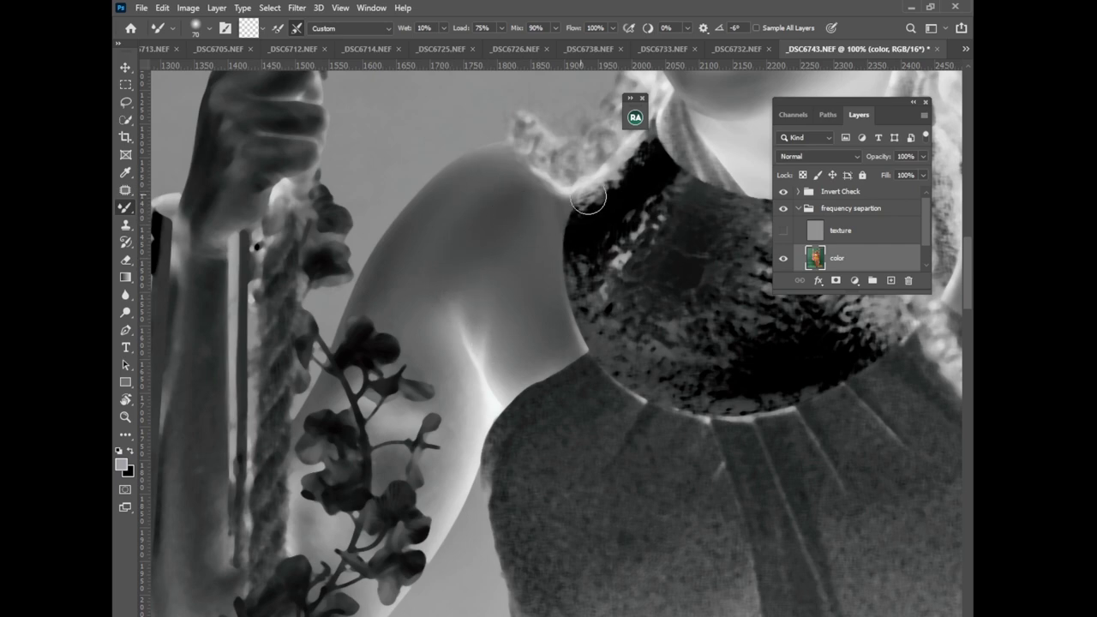
click(783, 191)
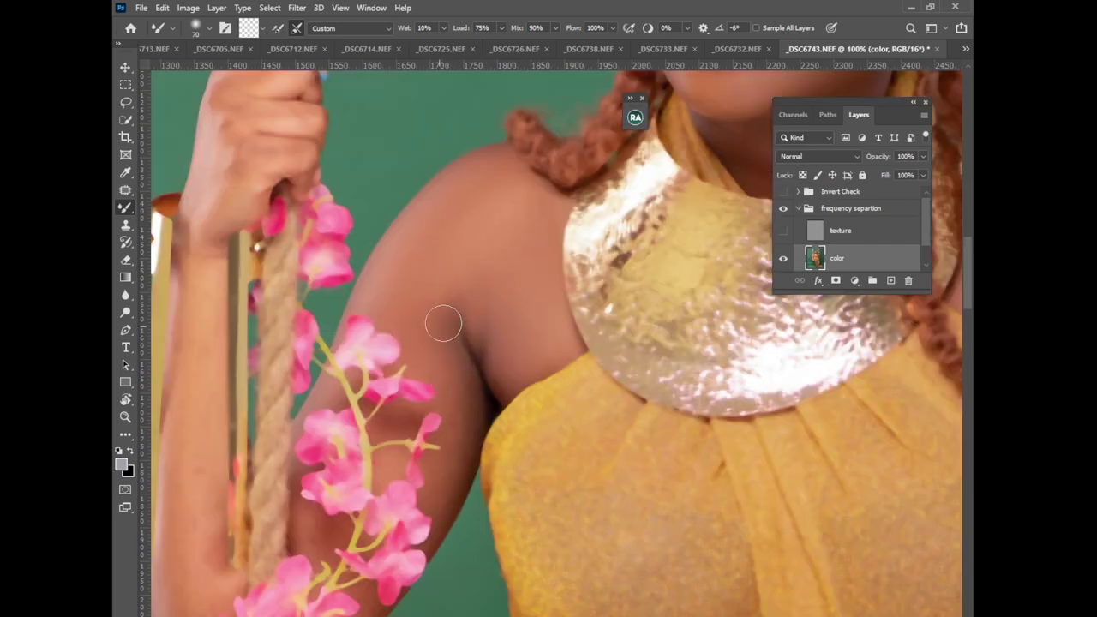
click(782, 232)
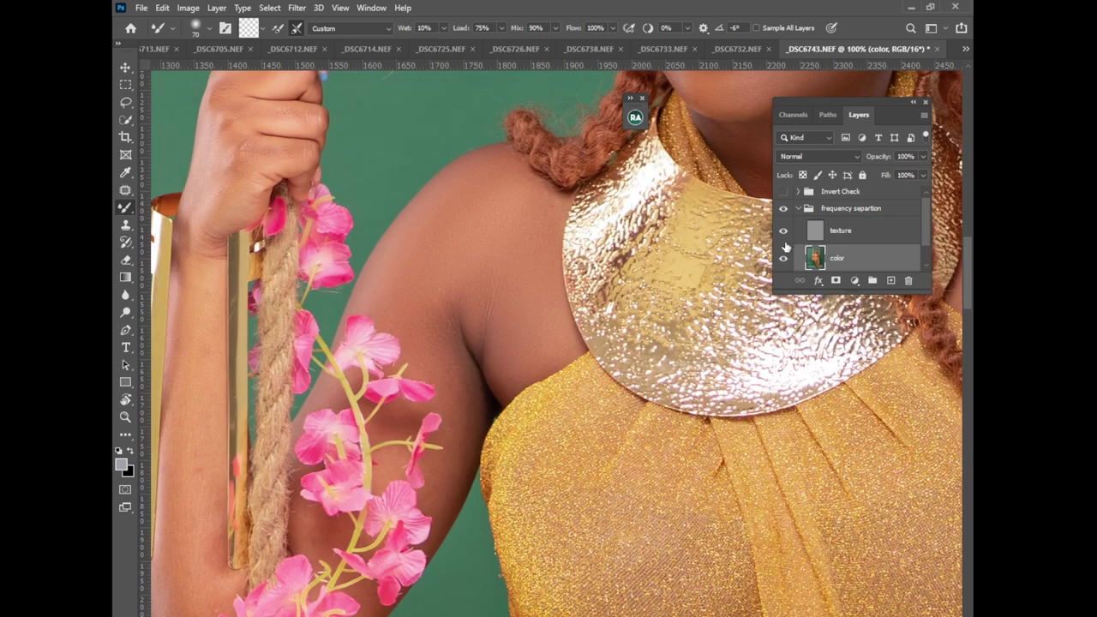
click(782, 231)
- Smooth the upper-arm shading near the armpit with a 60-size mixer brush stroke
key(bracketleft)
key(bracketleft)
key(bracketleft)
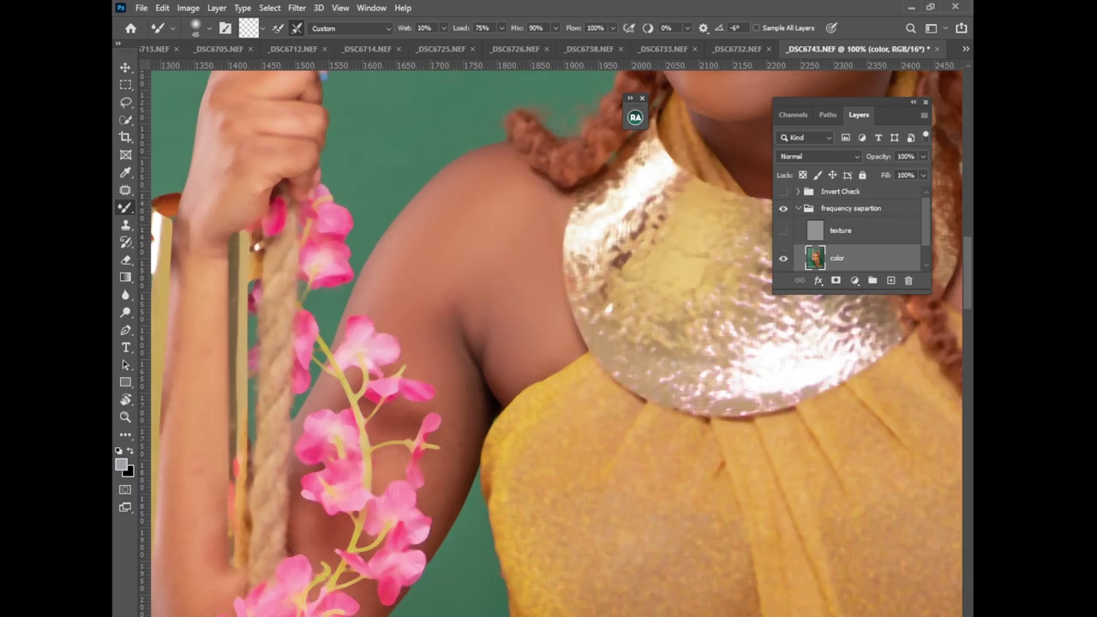
drag(285, 534, 508, 535)
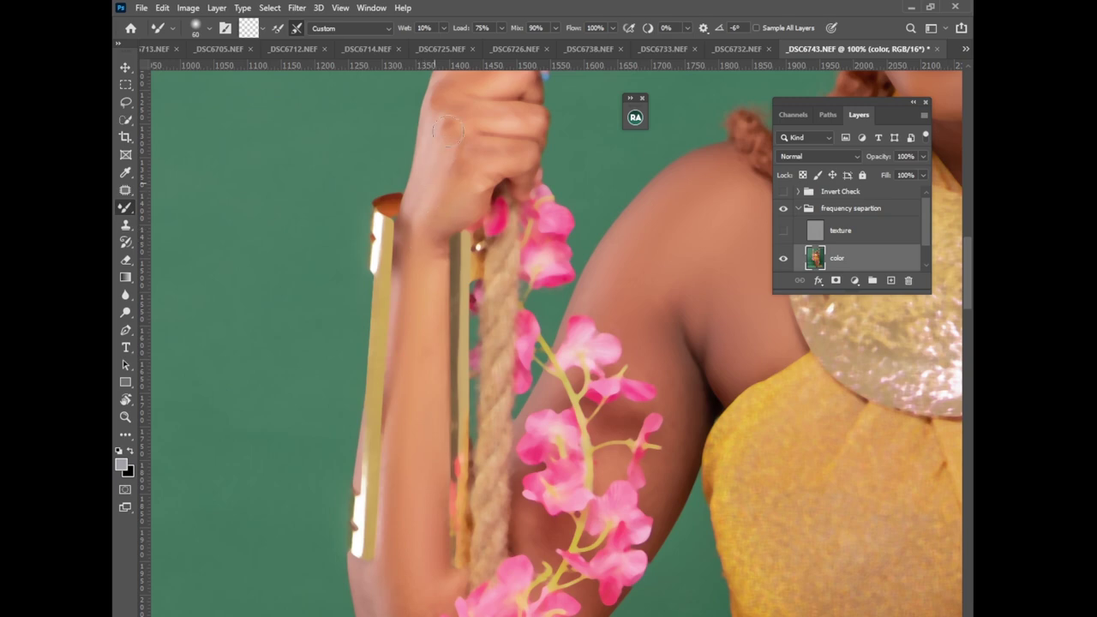
scroll(902, 328, down, 5)
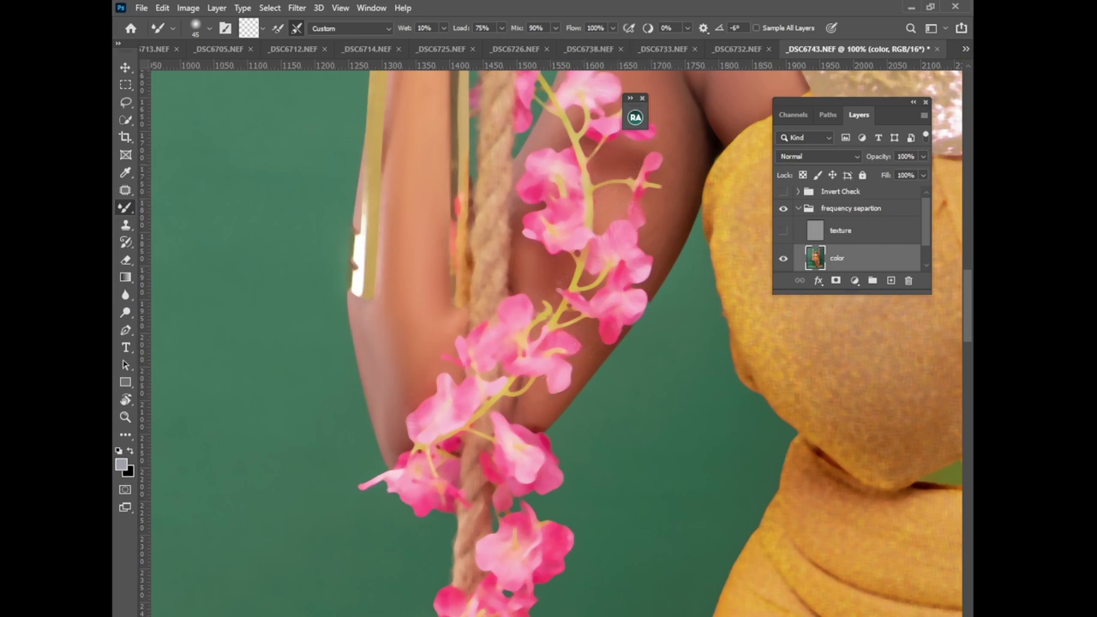
scroll(914, 395, right, 5)
scroll(969, 342, up, 5)
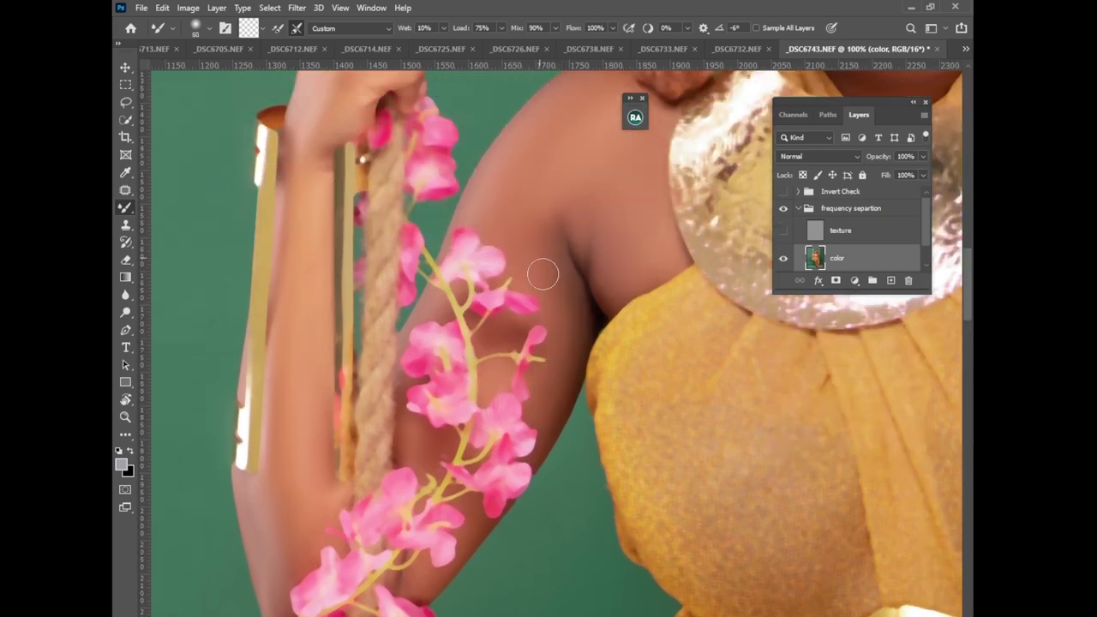
key(bracketright)
key(bracketright)
mouse_move(535, 235)
mouse_down()
mouse_move(551, 267)
mouse_move(611, 257)
mouse_up()
click(782, 232)
- Bring the far shoulder into view with texture hidden and Invert Check on
drag(720, 397, 497, 368)
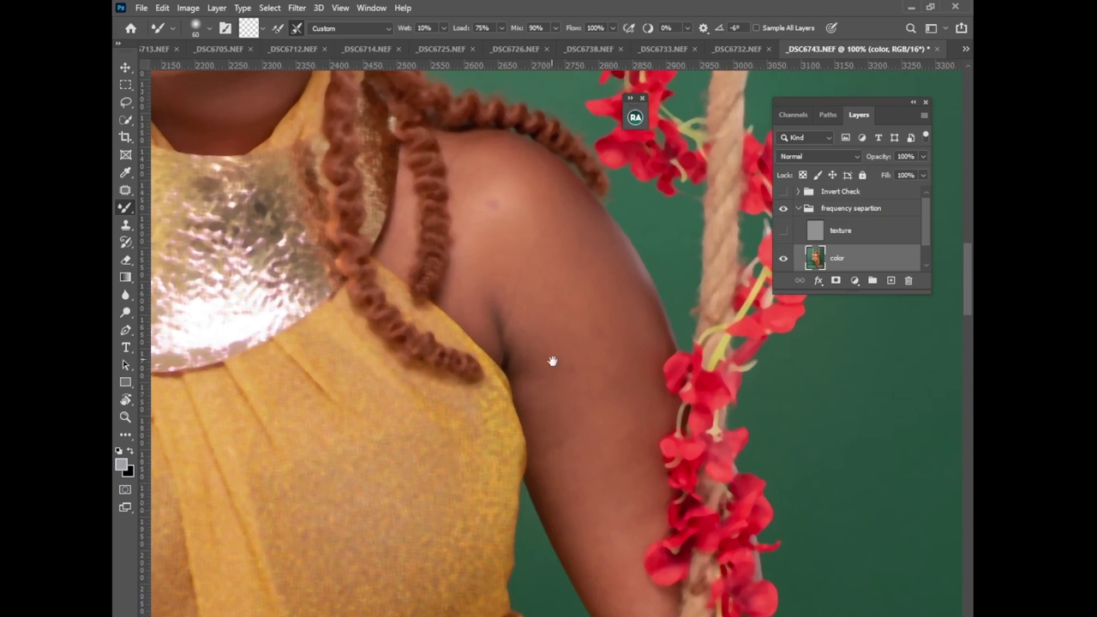
click(782, 232)
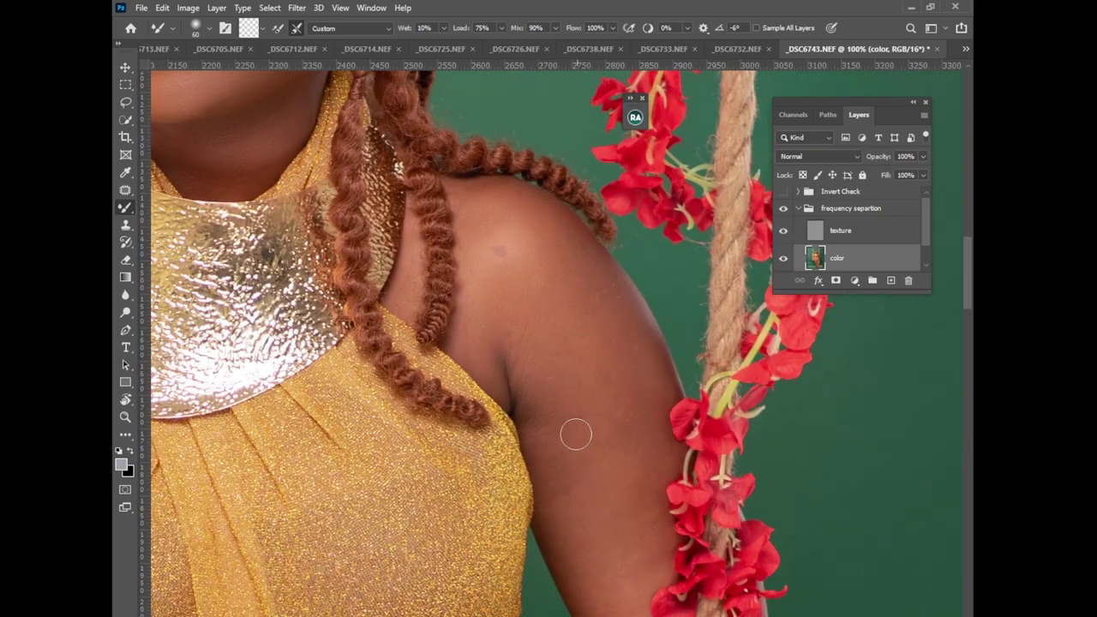
click(783, 232)
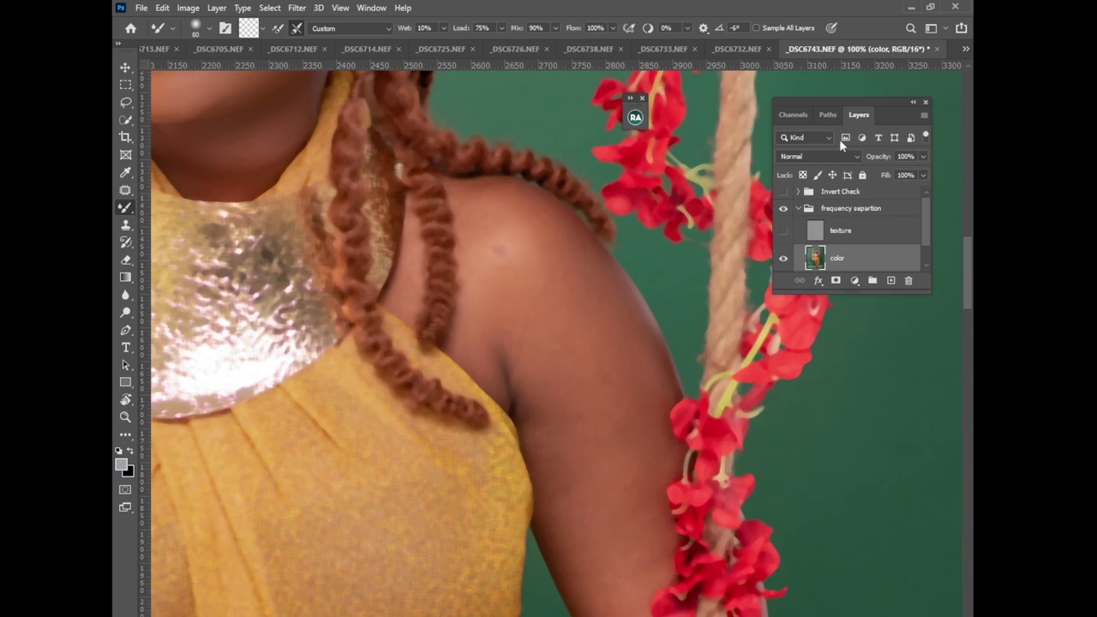
click(782, 191)
- Even out the dark shoulder blotch with an 80–90 size mixer brush
key(bracketleft)
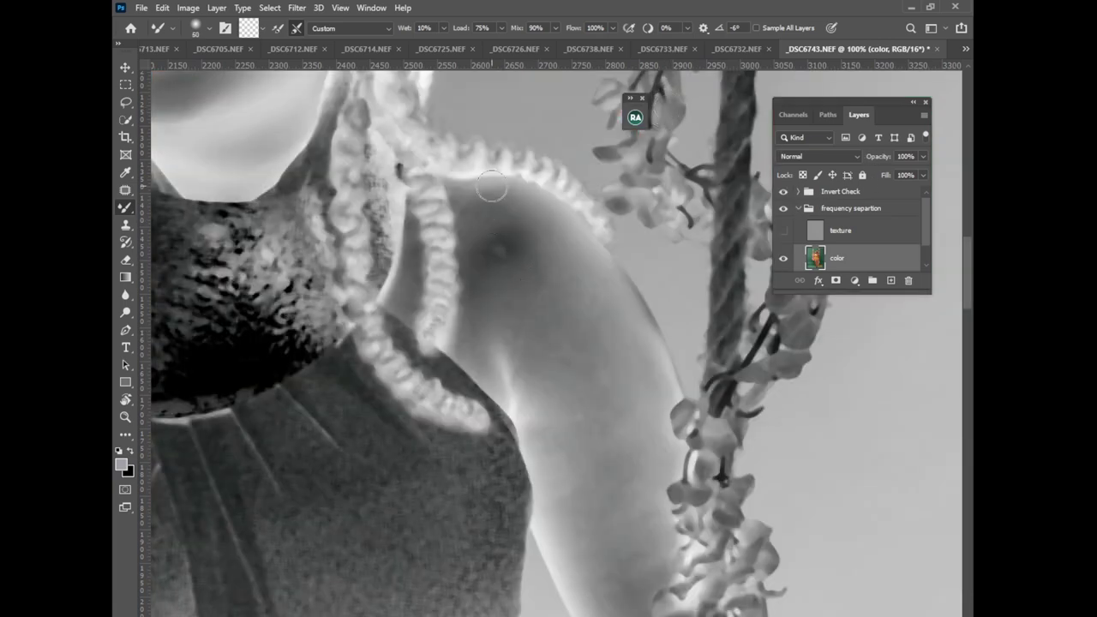
key(bracketright)
key(bracketright)
key(bracketright)
mouse_move(494, 240)
mouse_down()
mouse_move(584, 180)
mouse_move(486, 225)
mouse_move(469, 199)
mouse_move(492, 221)
mouse_up()
key(bracketright)
key(bracketright)
key(bracketright)
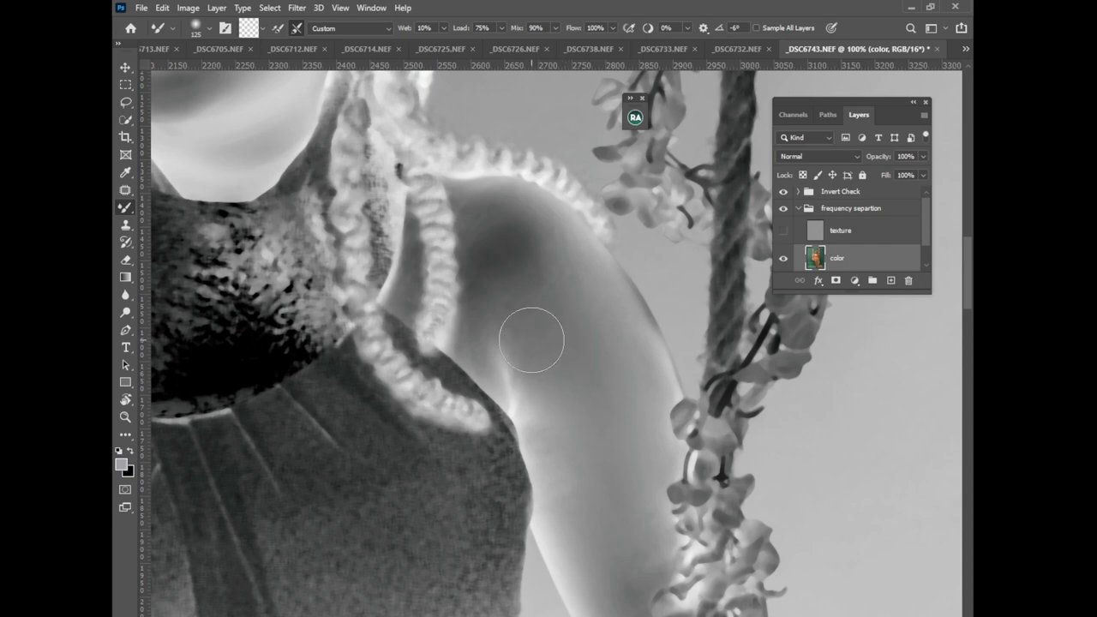
key(bracketleft)
key(bracketleft)
key(ctrl+minus)
key(ctrl+minus)
key(ctrl+minus)
key(ctrl+minus)
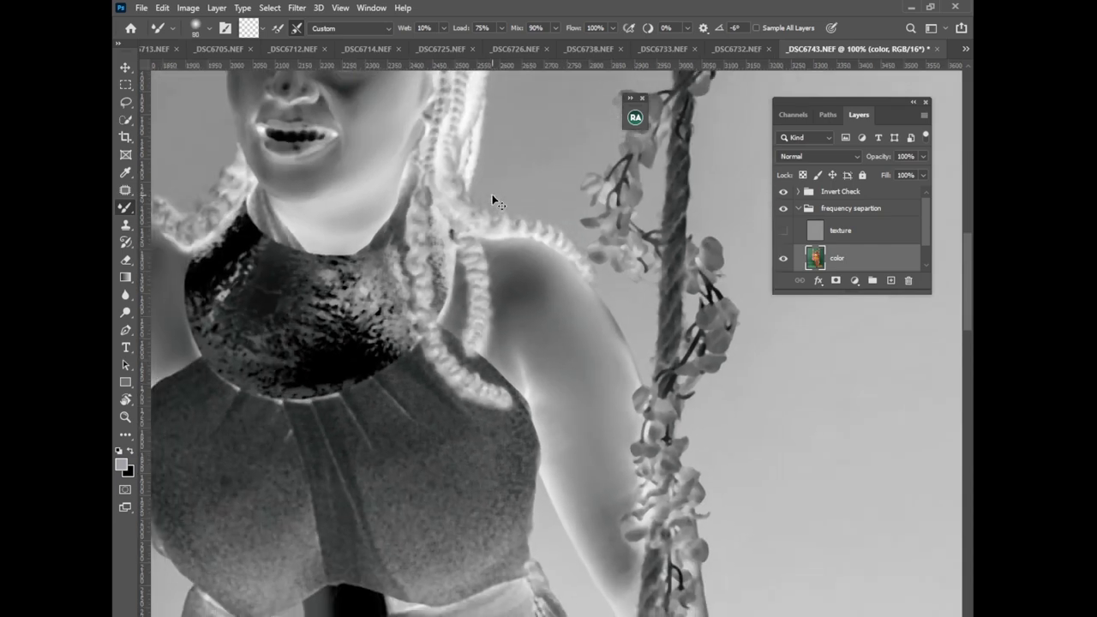
- Compare texture and Invert Check on and off, leave both hidden, and move down to the legs
click(785, 229)
click(783, 191)
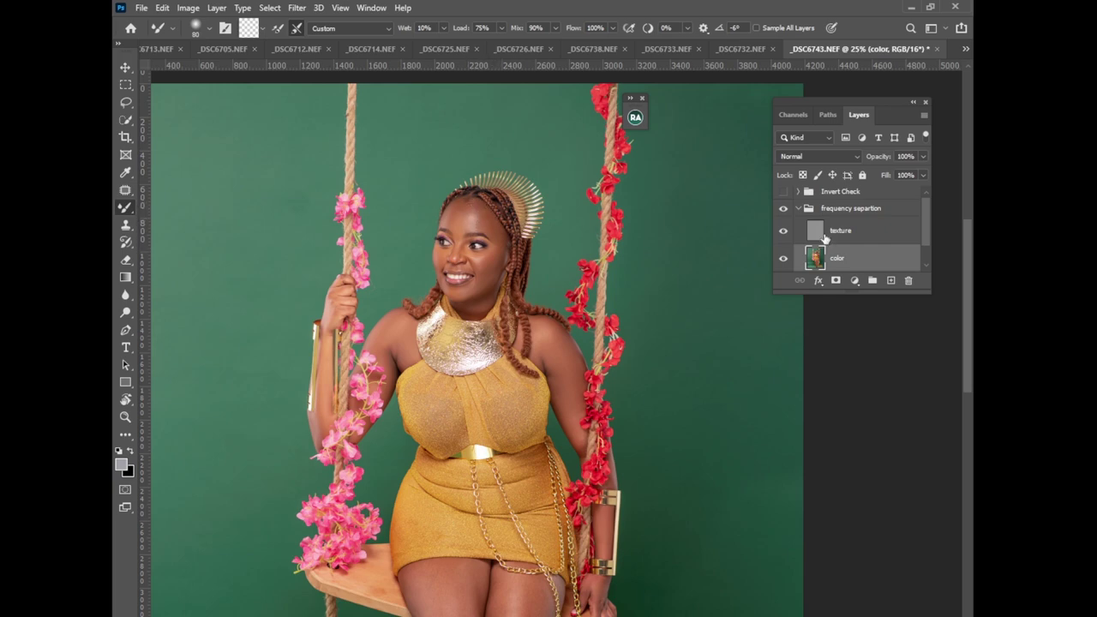
click(783, 192)
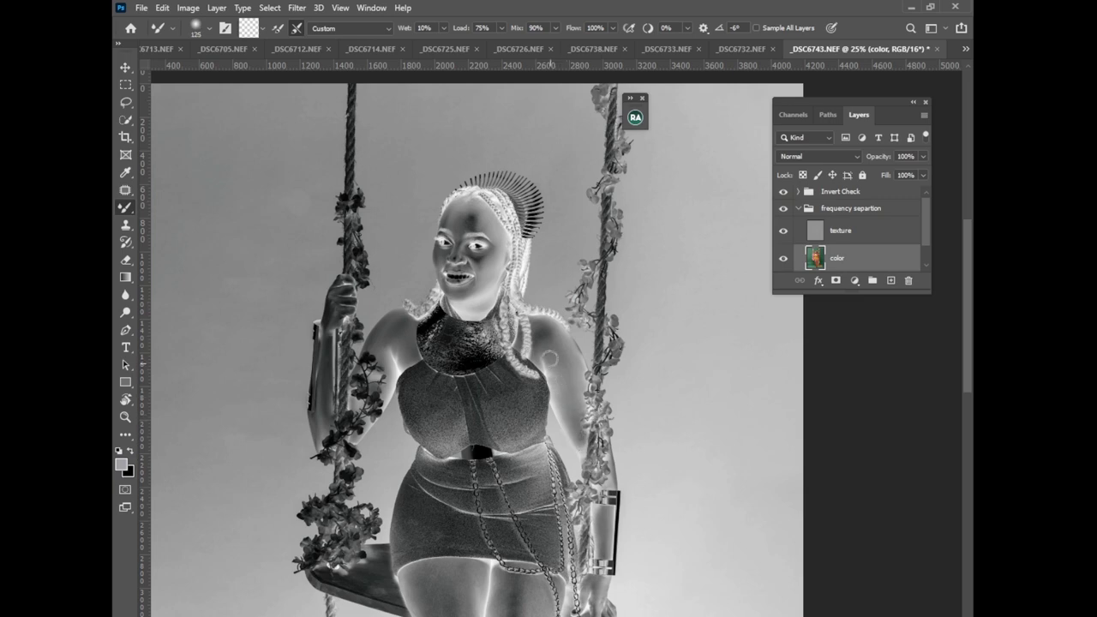
click(783, 192)
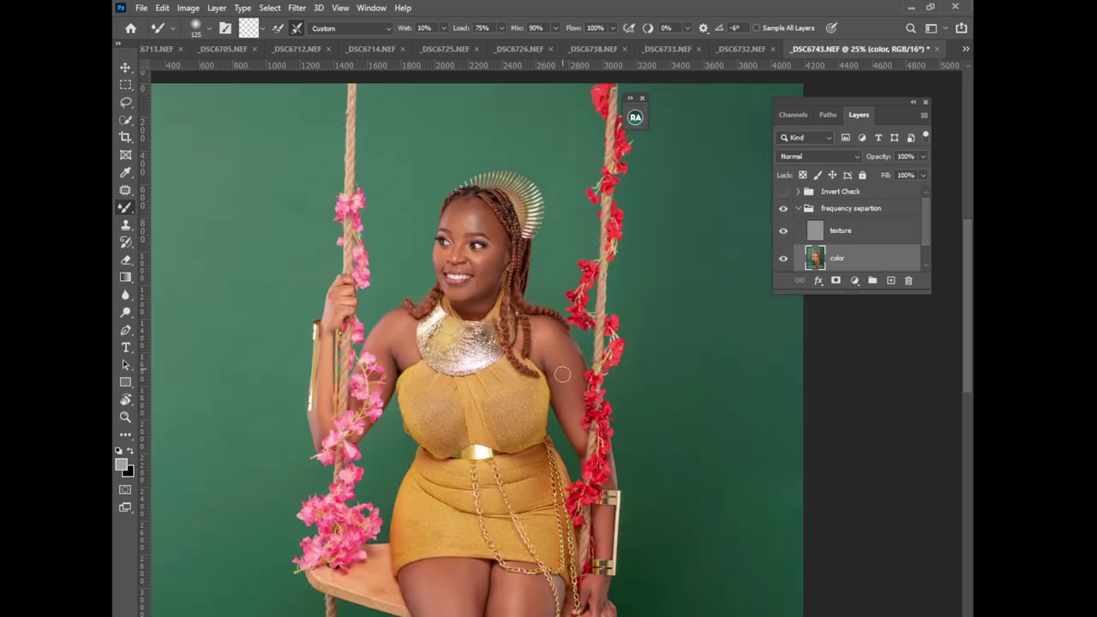
click(783, 230)
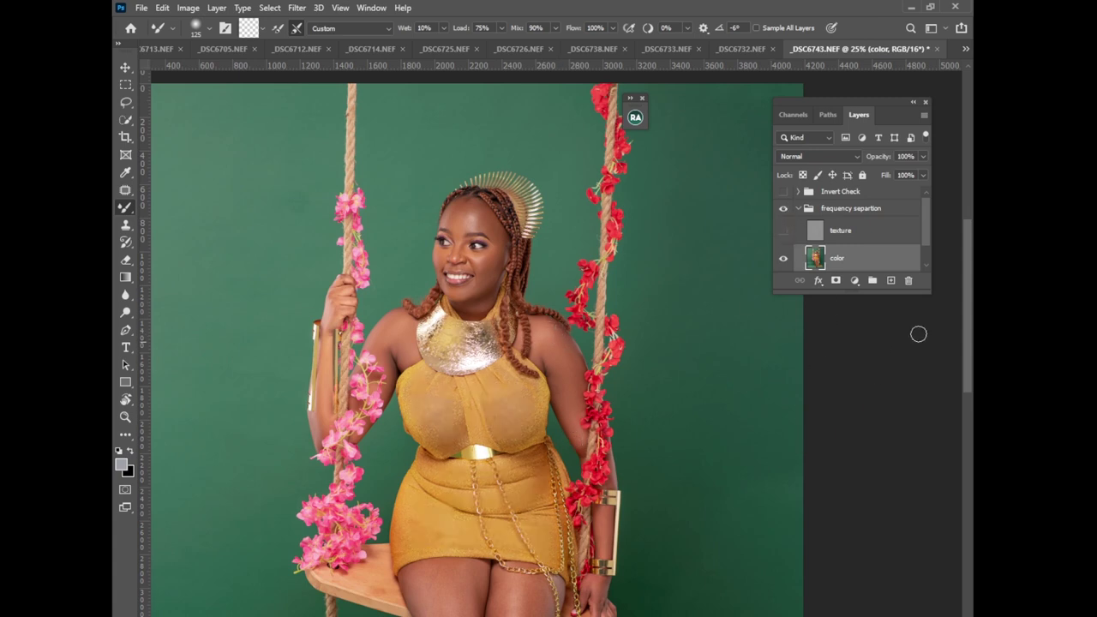
drag(964, 360, 970, 435)
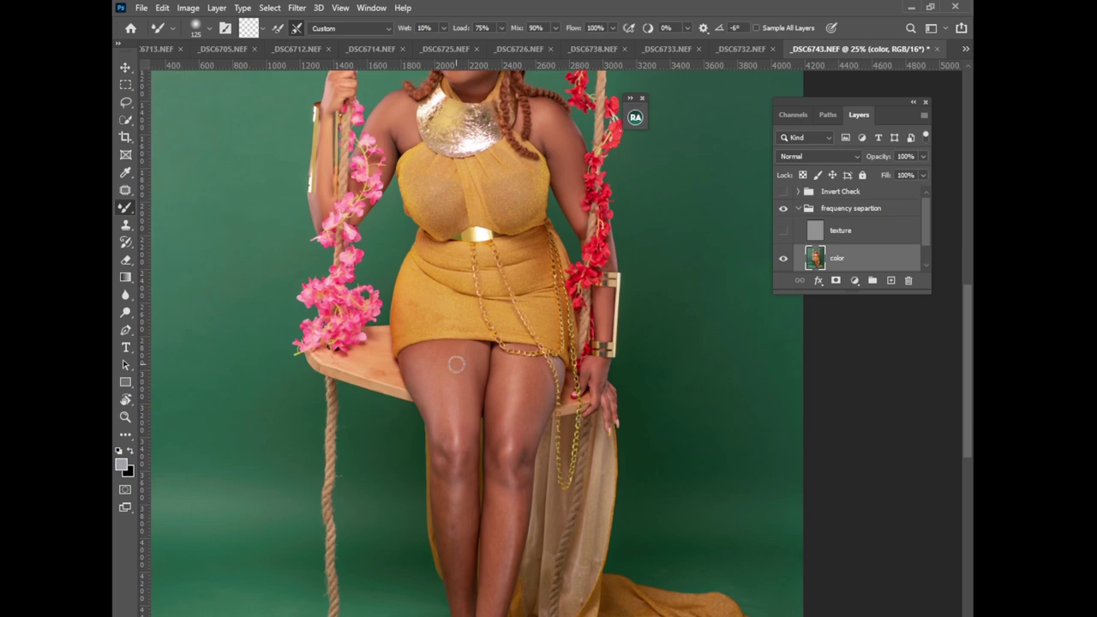
- Set the mixer brush to 125 and check the thighs with texture and Invert Check toggled
scroll(455, 362, up, 2)
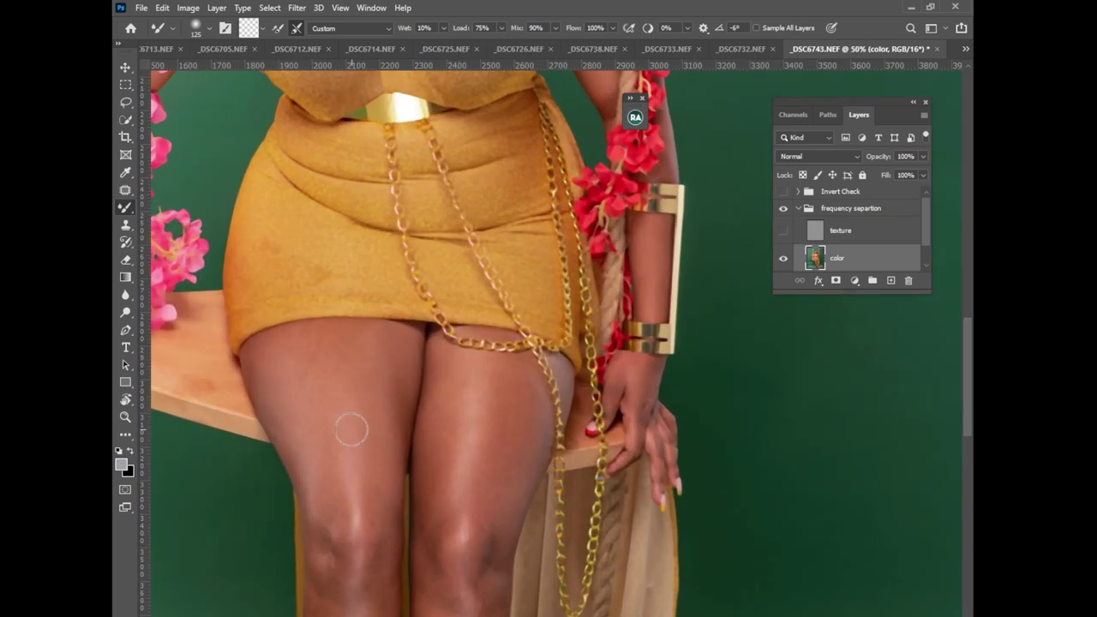
key(bracketright)
key(bracketright)
key(bracketleft)
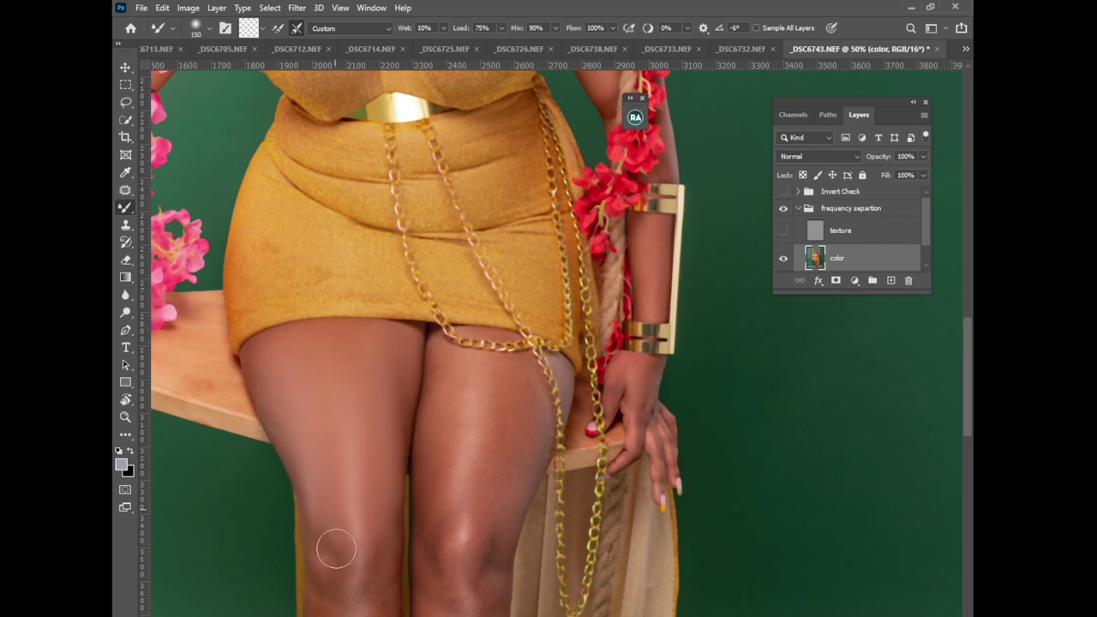
key(bracketleft)
click(782, 230)
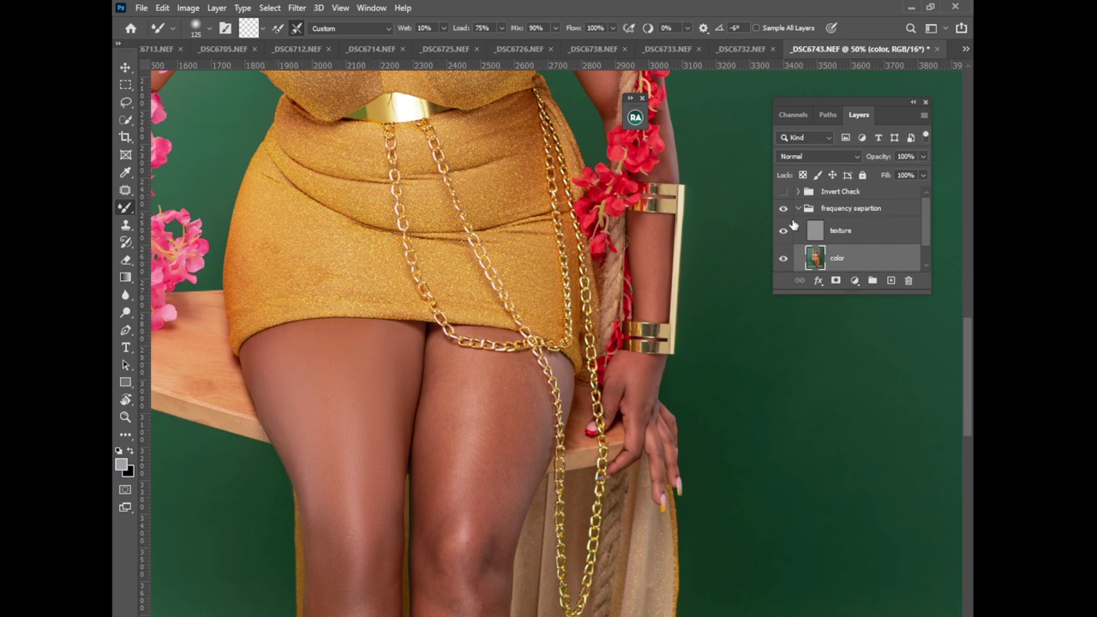
click(783, 192)
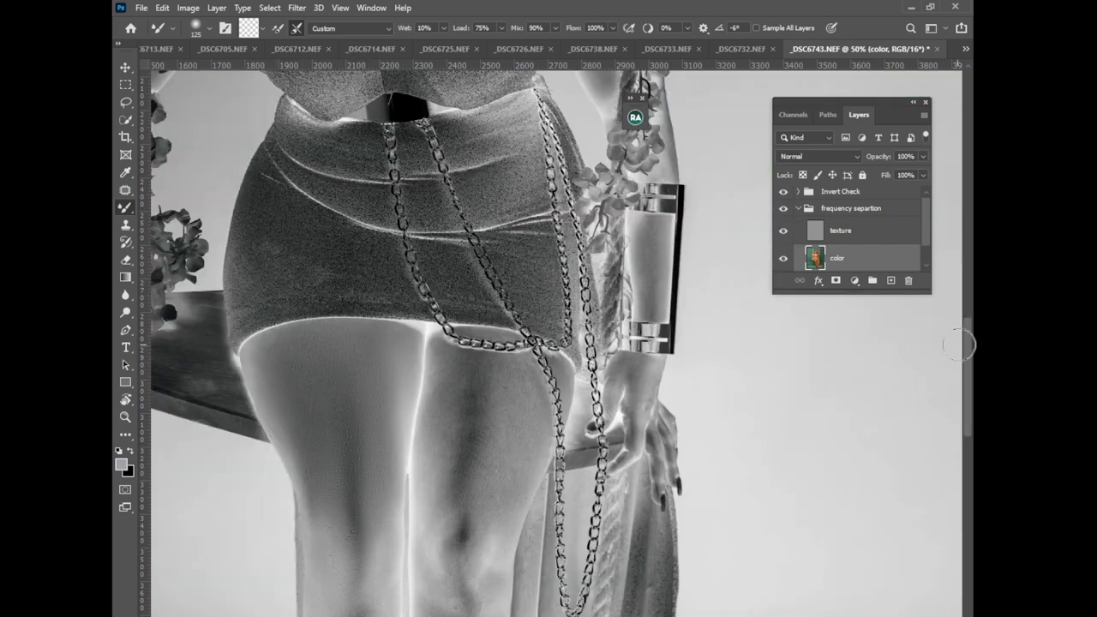
drag(965, 346, 970, 403)
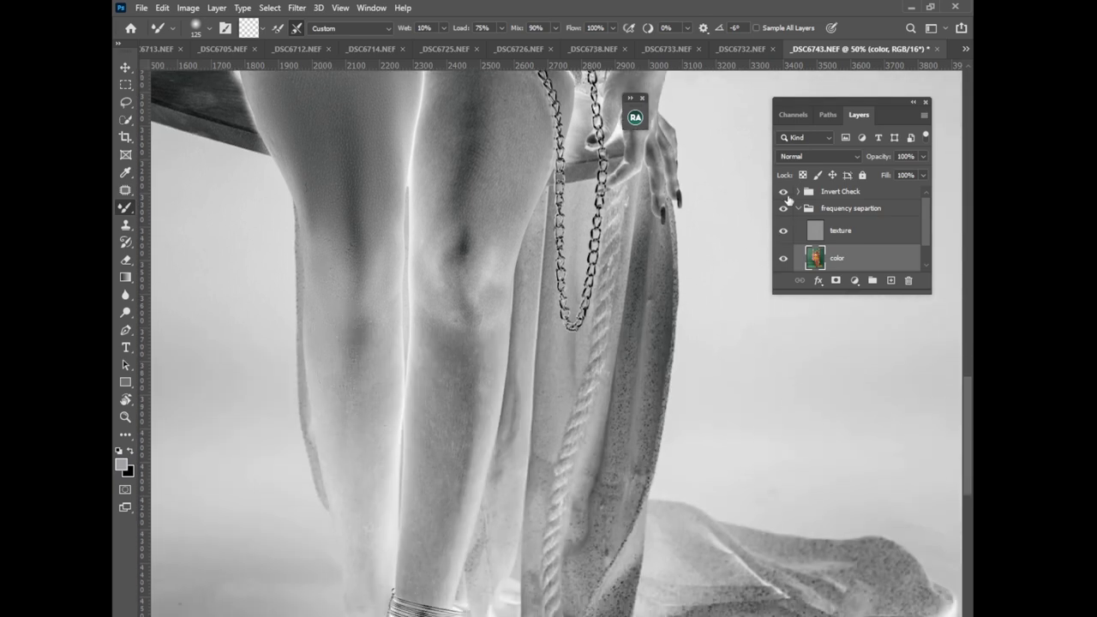
click(783, 192)
- Smooth the skin tone down the left leg with a 150 brush, with Invert Check back on
key(bracketright)
key(bracketright)
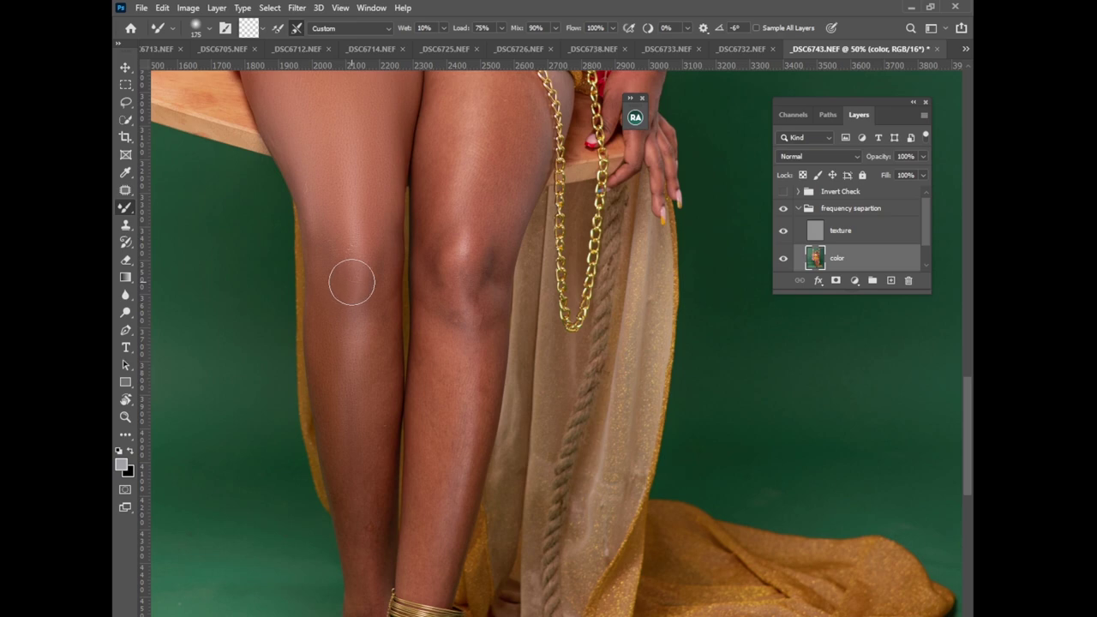
key(bracketleft)
mouse_move(366, 548)
mouse_down()
mouse_move(379, 363)
mouse_move(355, 351)
mouse_move(345, 297)
mouse_move(350, 482)
mouse_move(325, 335)
mouse_move(372, 248)
mouse_up()
key(bracketleft)
key(bracketleft)
scroll(973, 439, up, 3)
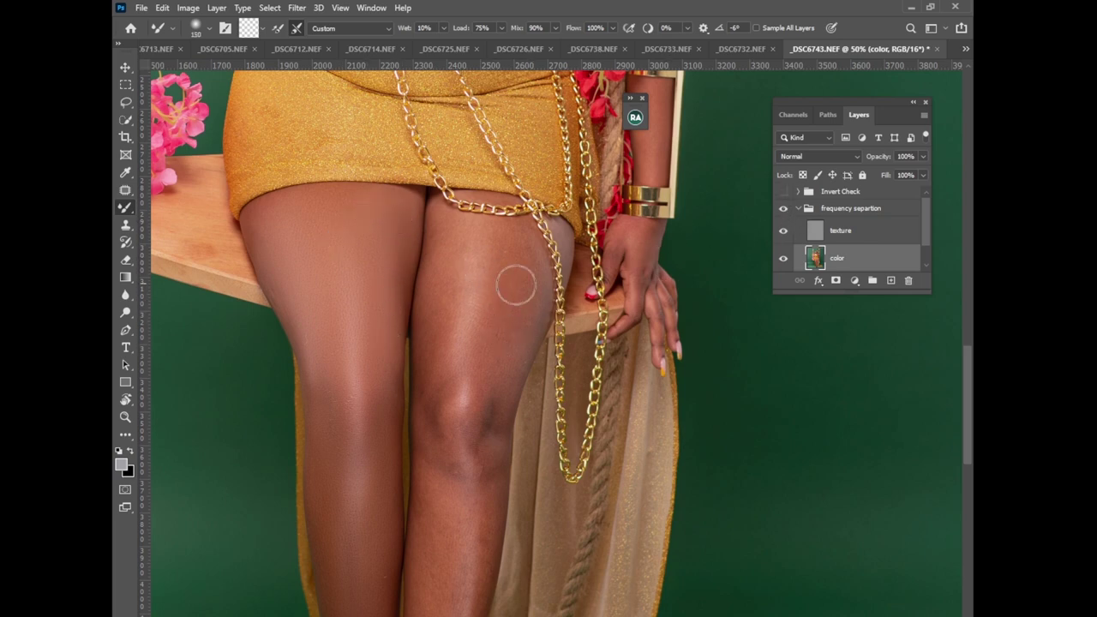
click(781, 199)
- Blend the lower leg, ankle and foot skin with the mixer brush sized 100–125
key(bracketright)
key(bracketright)
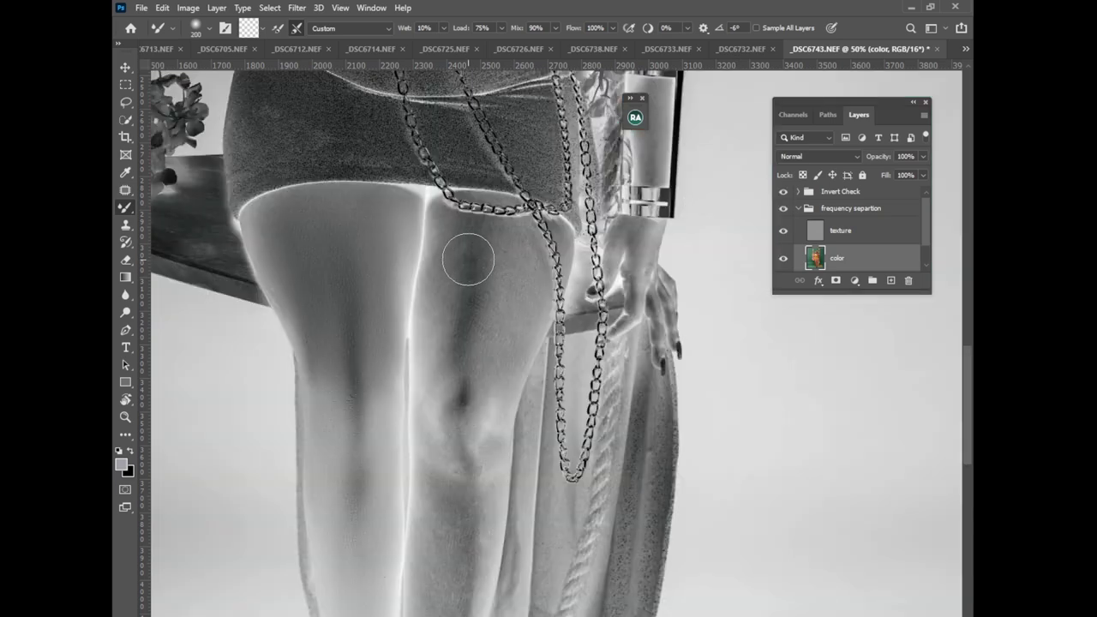
key(bracketleft)
key(bracketleft)
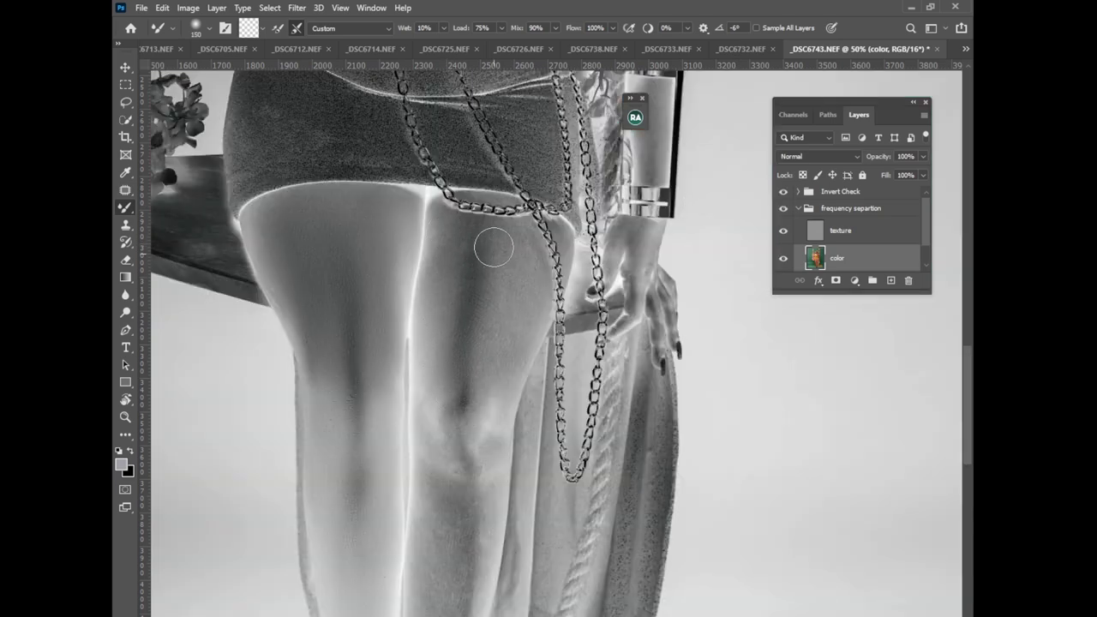
key(bracketright)
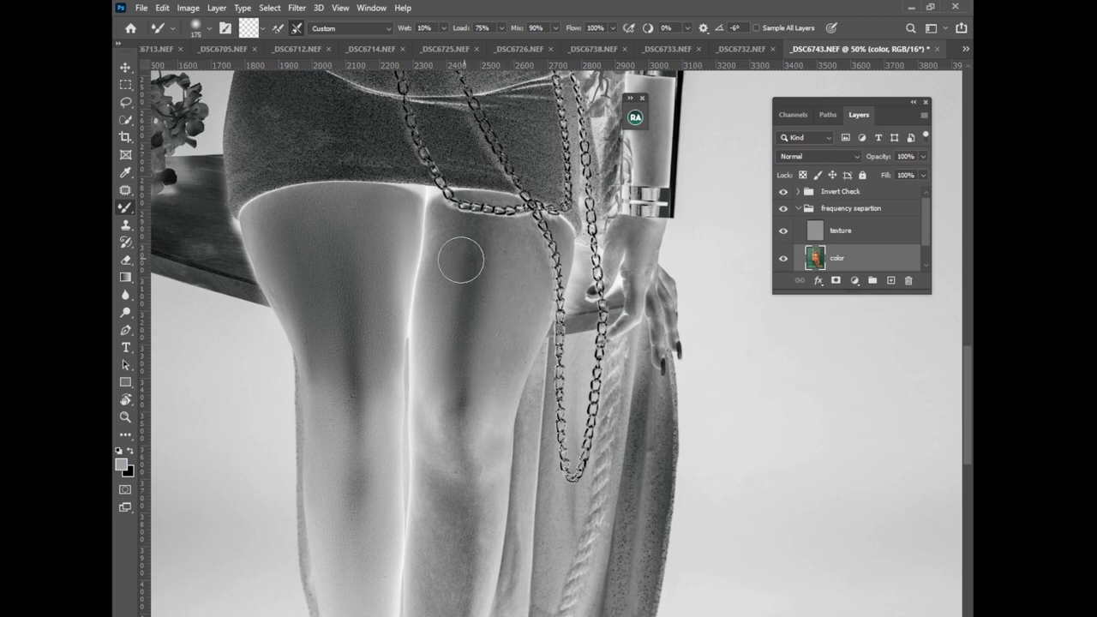
key(bracketleft)
key(bracketleft)
key(bracketleft)
key(bracketleft)
key(bracketleft)
key(bracketleft)
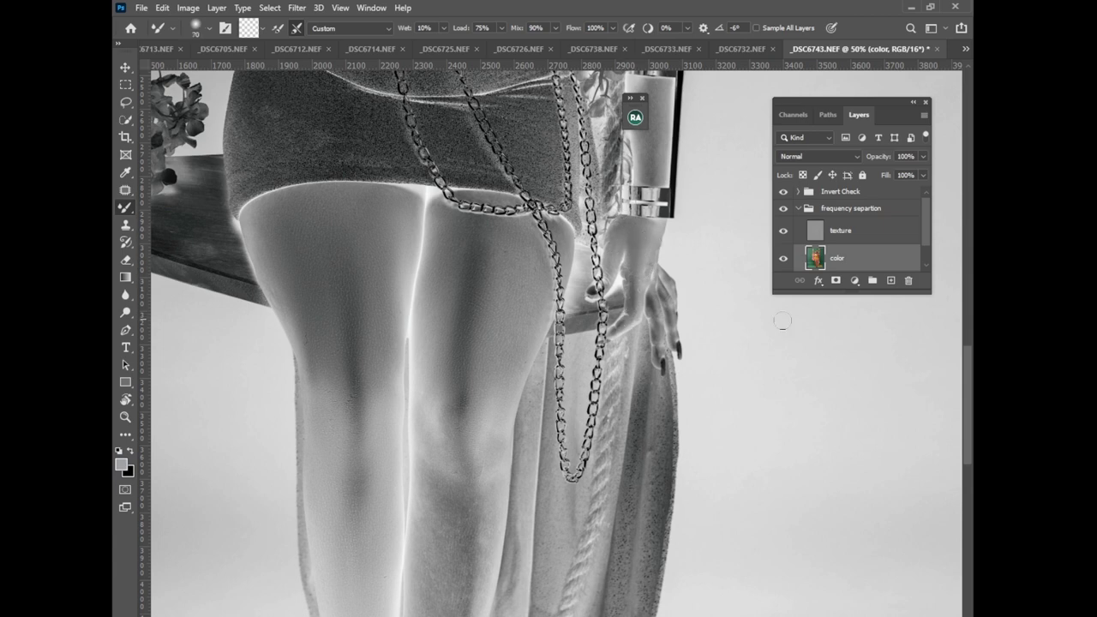
drag(968, 357, 968, 394)
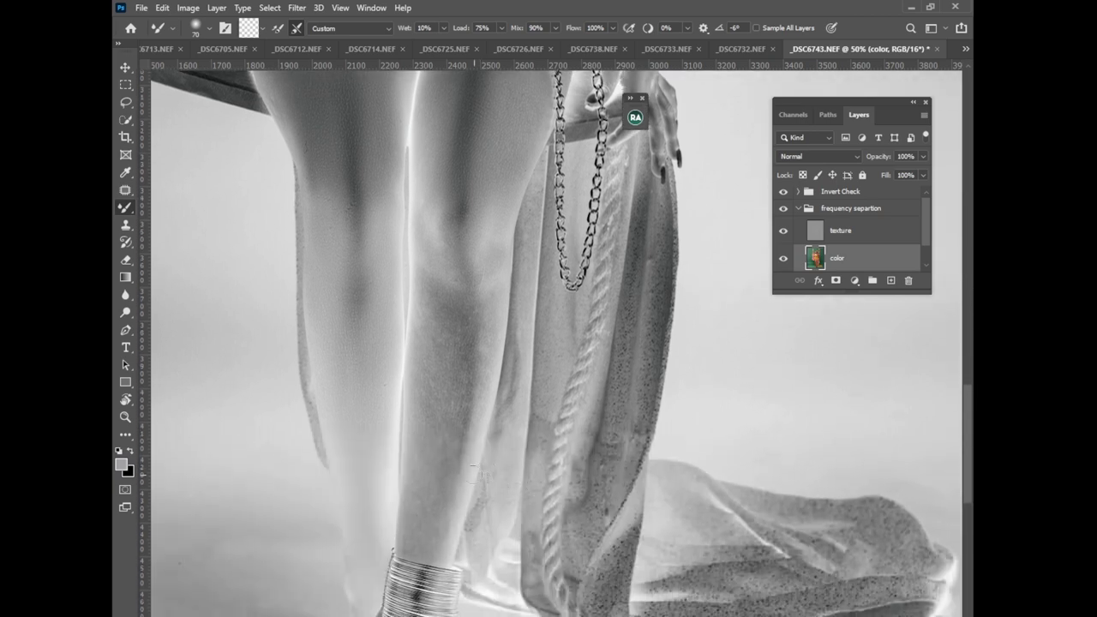
key(bracketright)
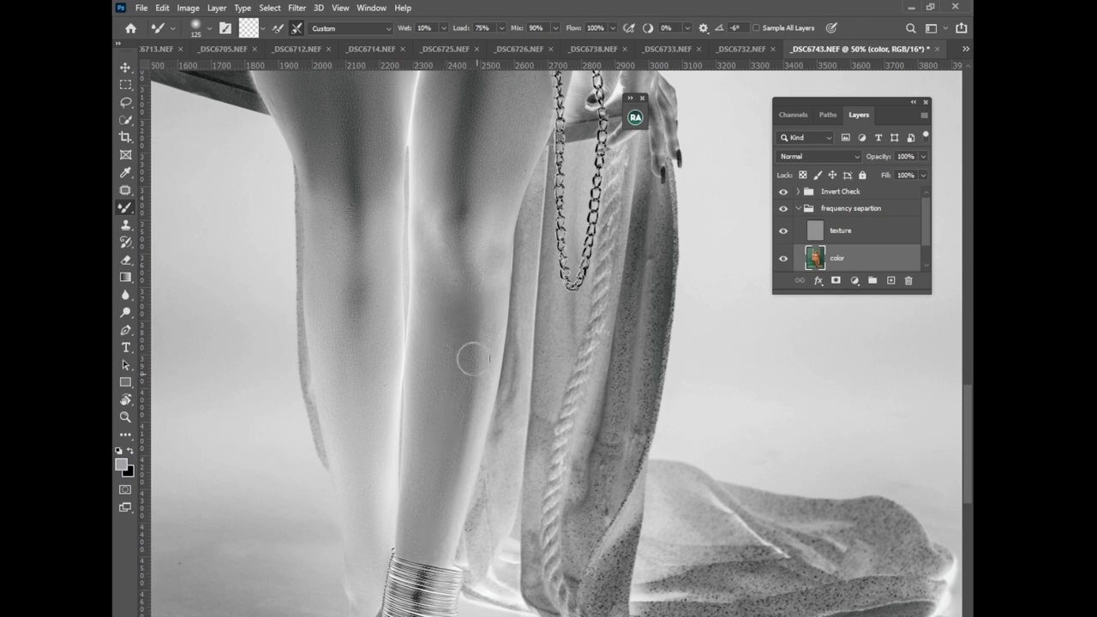
- Zoom around the inverted legs and feet, ending on the whole portrait at 12.5%
key(ctrl+minus)
key(ctrl+minus)
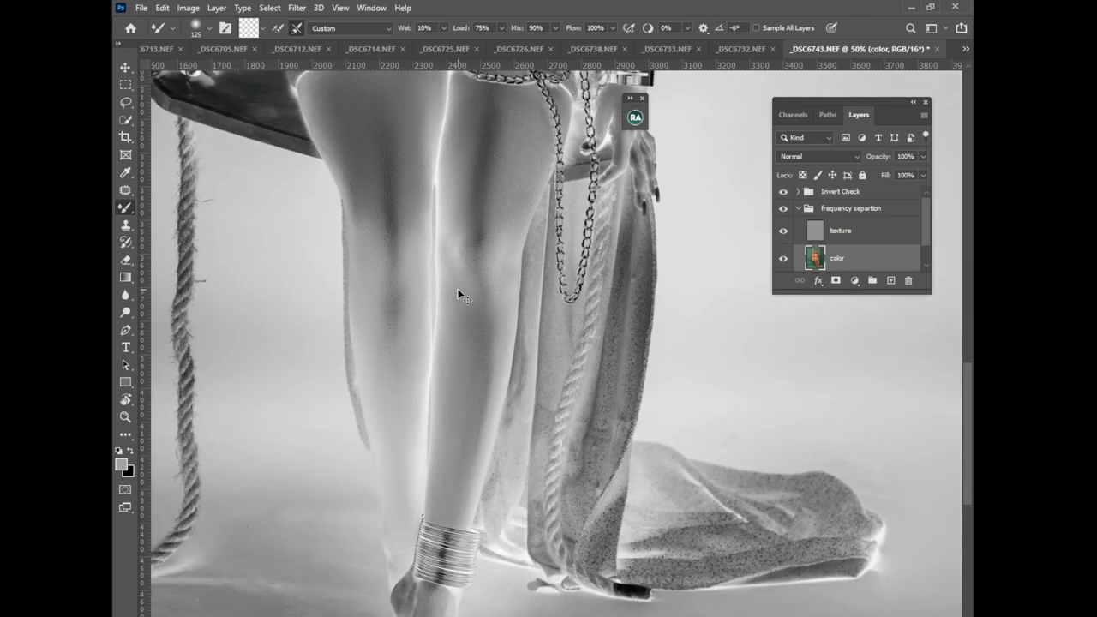
key(ctrl+minus)
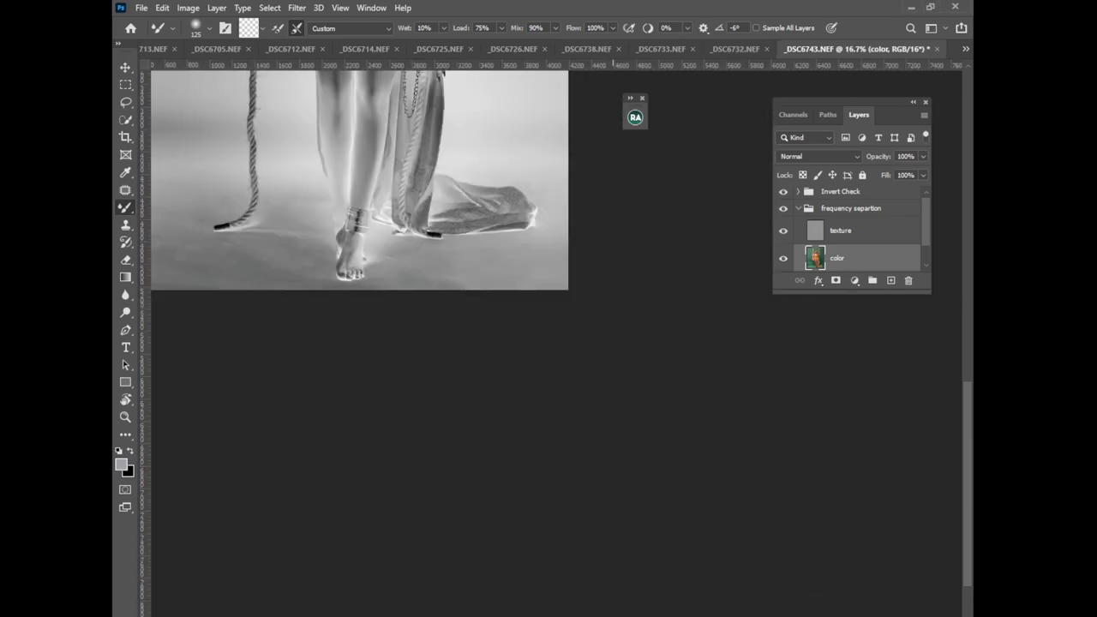
key(ctrl+plus)
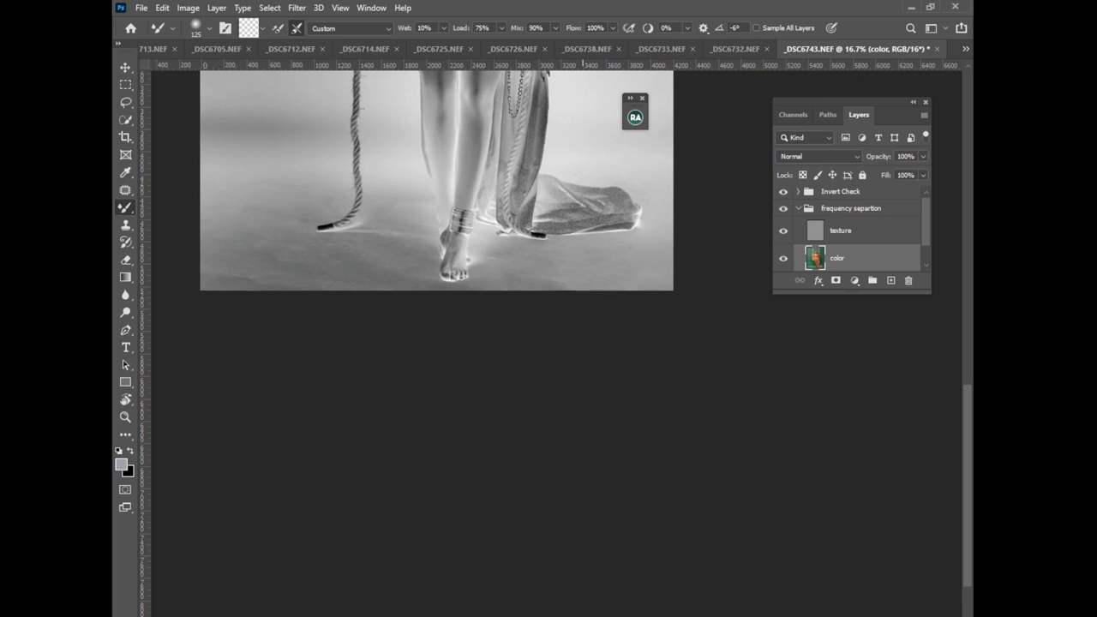
key(ctrl+plus)
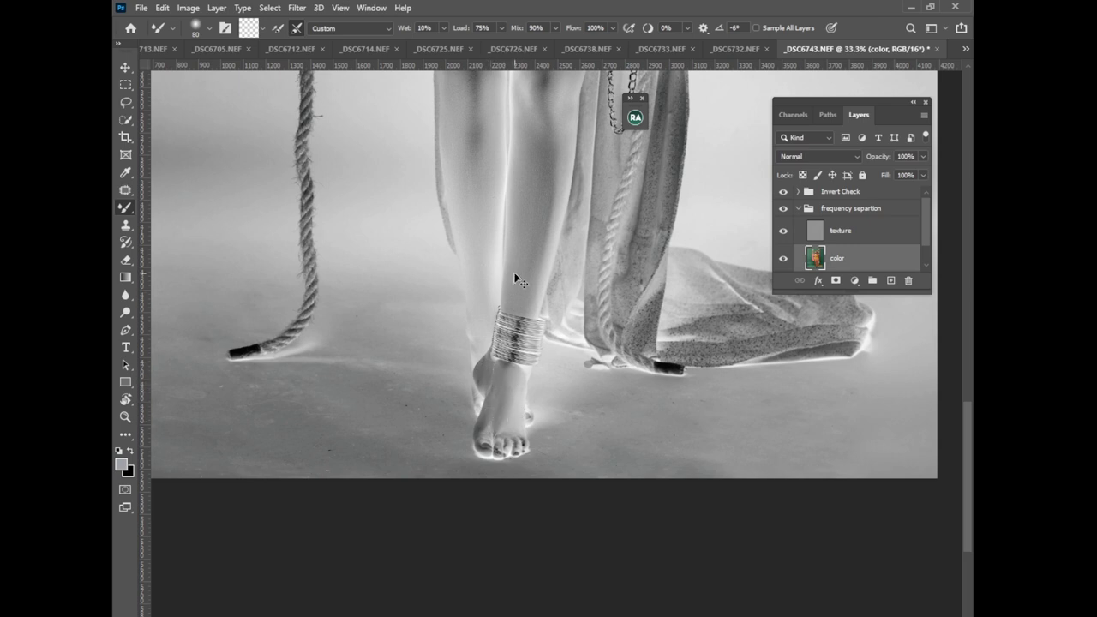
key(ctrl+minus)
key(ctrl+minus)
key(ctrl+minus)
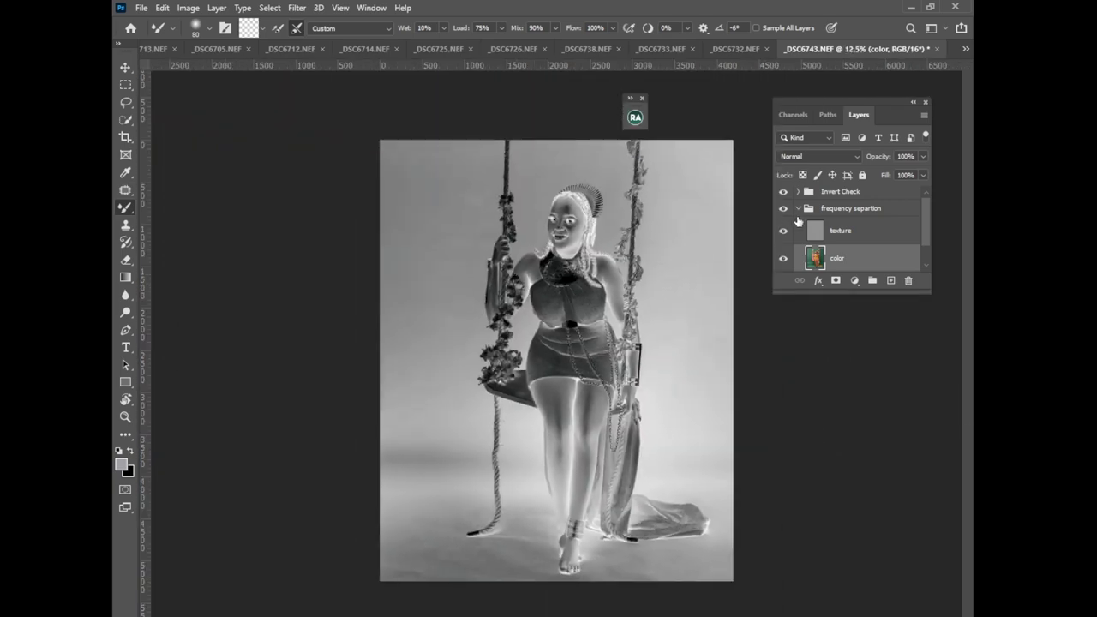
- Delete the Invert Check group and compare frequency separation on and off
click(783, 196)
click(835, 195)
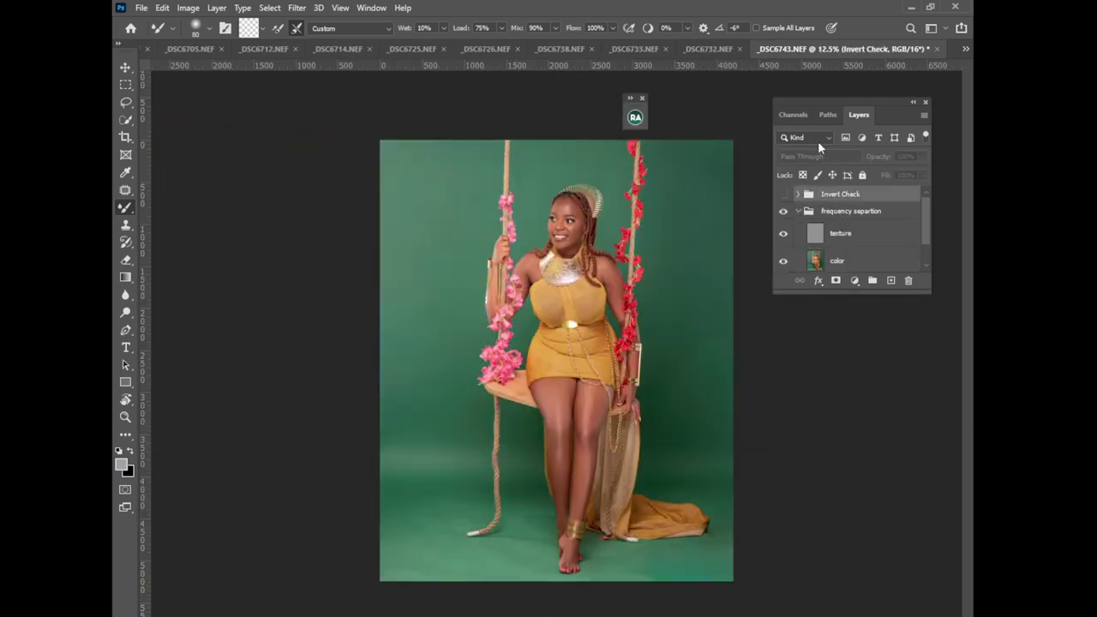
key(Delete)
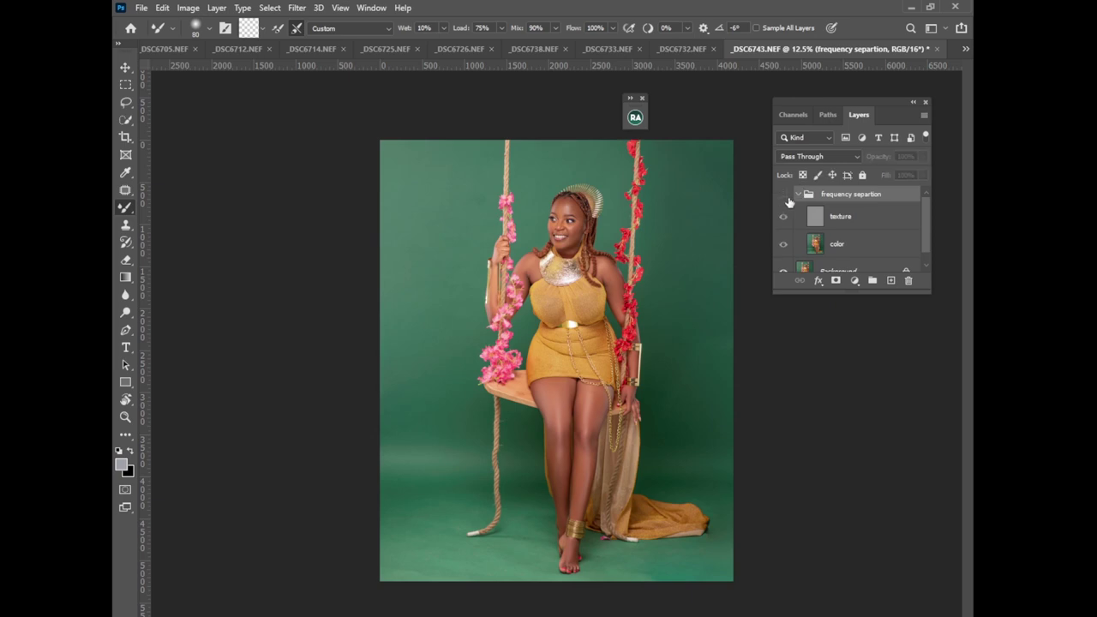
click(783, 195)
click(783, 196)
click(783, 197)
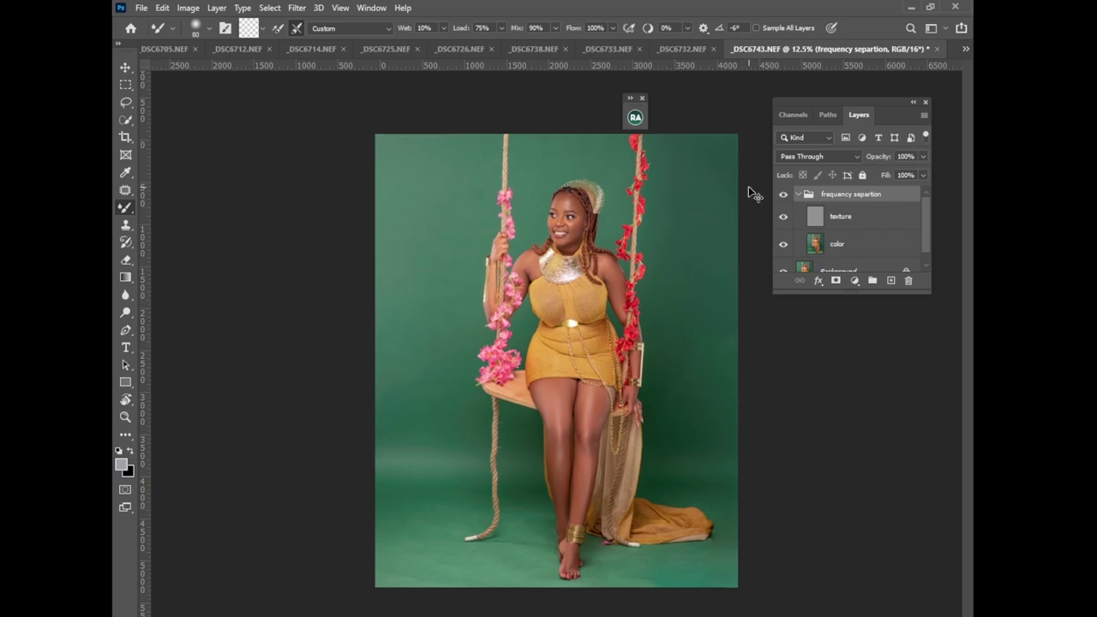
- Review the legs with a 125 Mixer Brush on the color layer, then collapse the frequency separation group
key(ctrl+plus)
key(ctrl+plus)
key(ctrl+plus)
drag(683, 520, 656, 336)
right_click(119, 202)
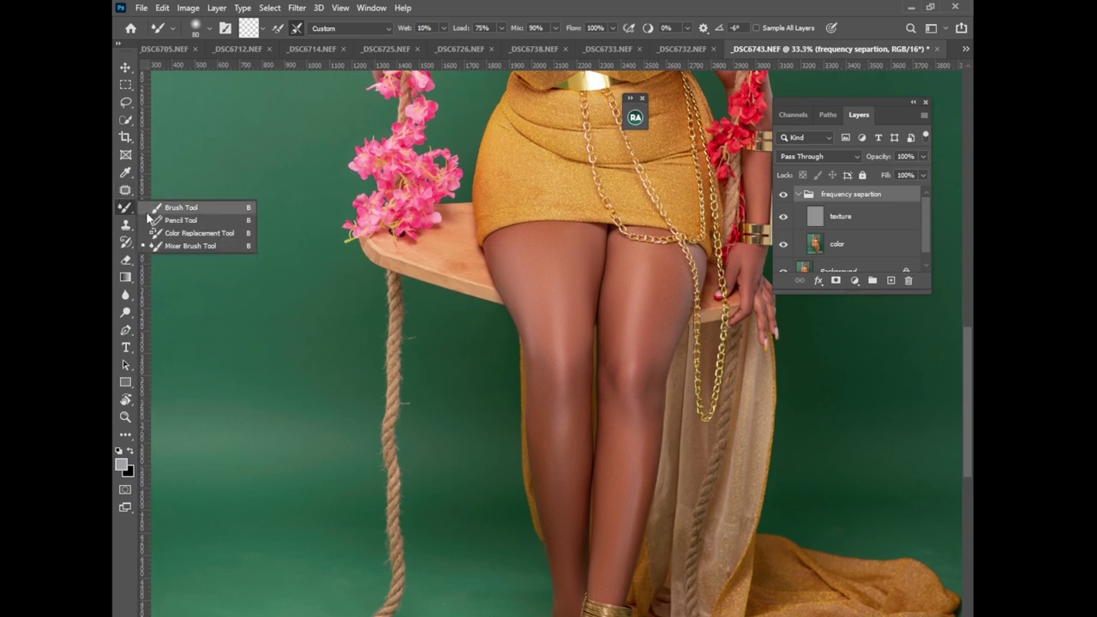
click(171, 243)
click(842, 243)
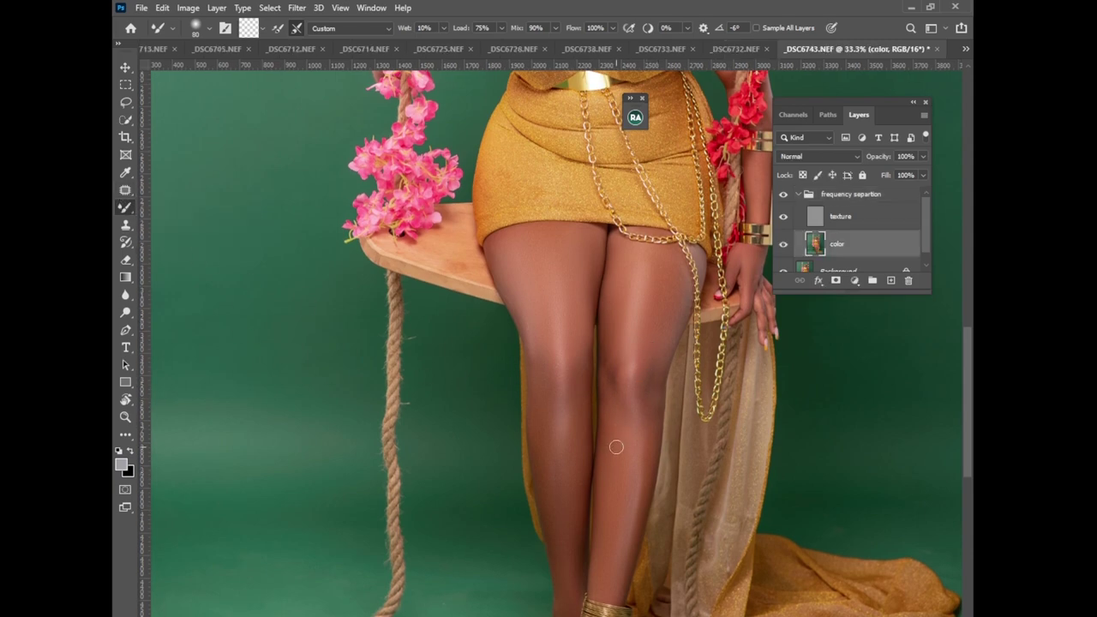
key(bracketright)
key(bracketright)
key(bracketright)
drag(968, 399, 964, 369)
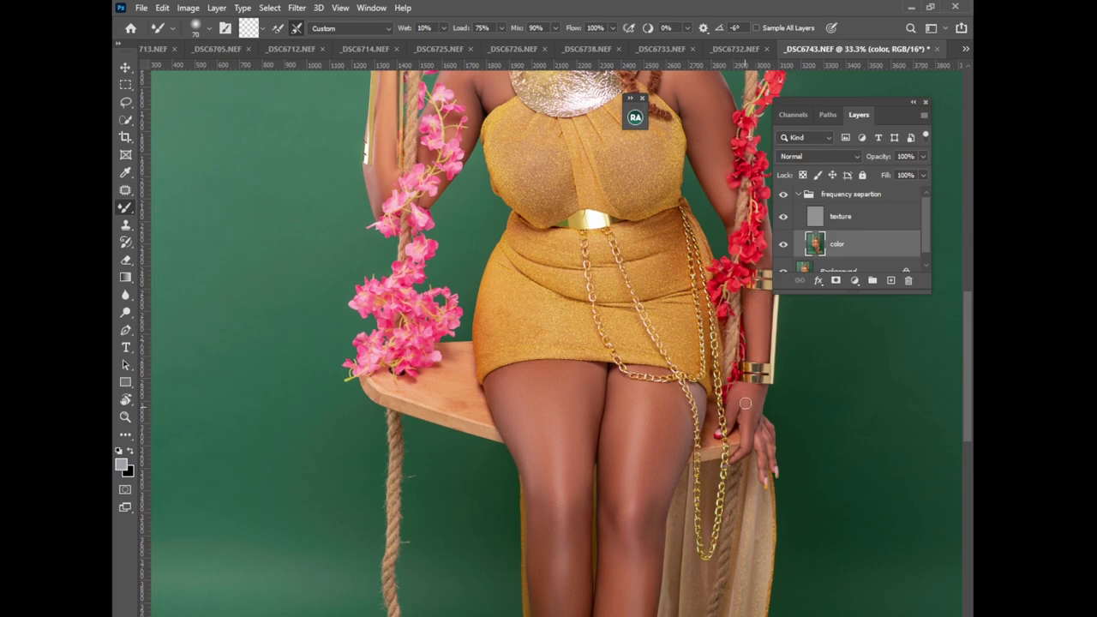
drag(966, 377, 951, 304)
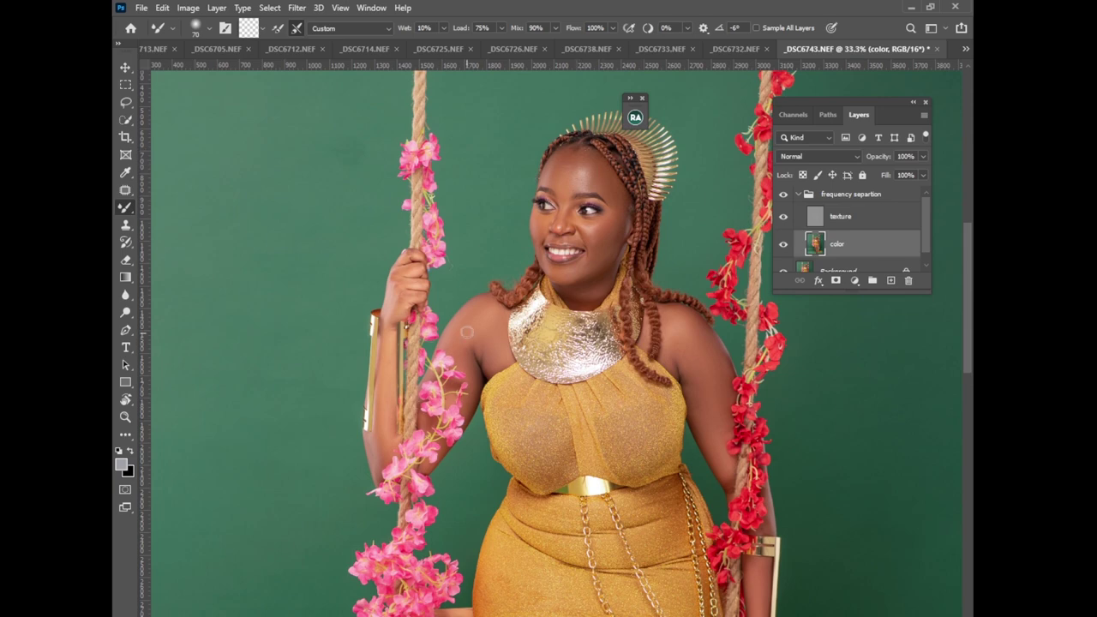
key(ctrl+minus)
key(ctrl+minus)
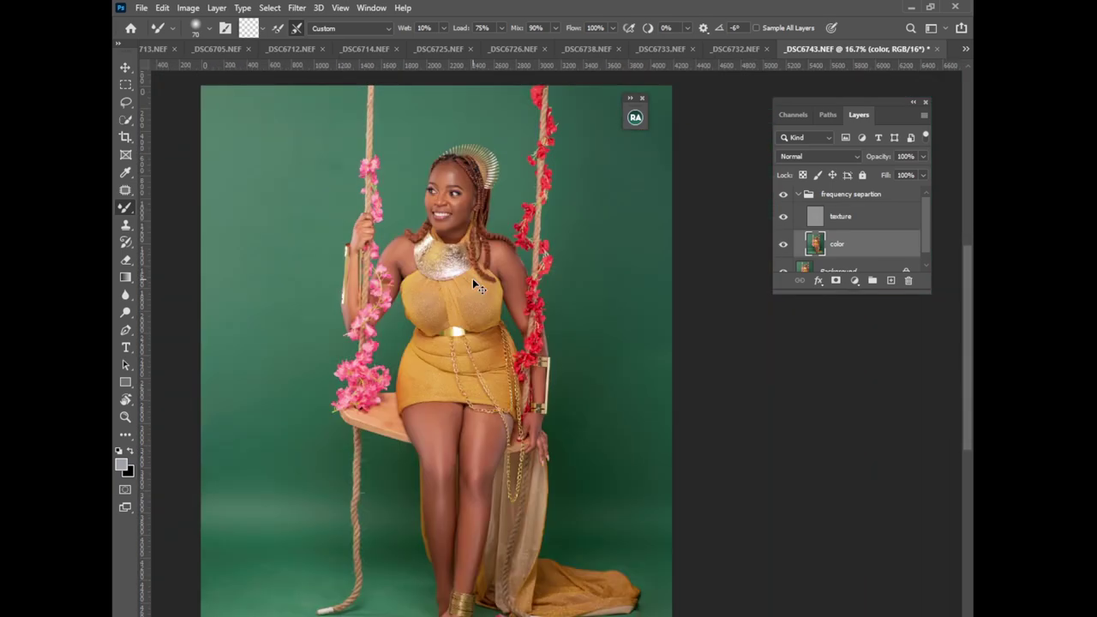
click(800, 193)
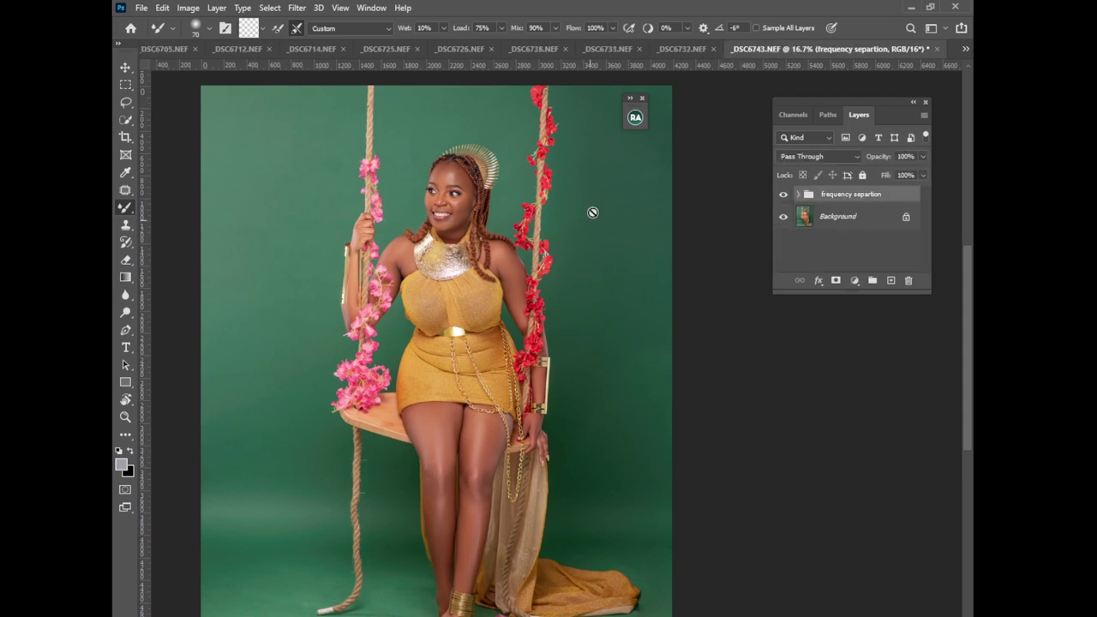
- Create the DB Curves dodge-and-burn layers and target the Dodge Curve mask
click(635, 121)
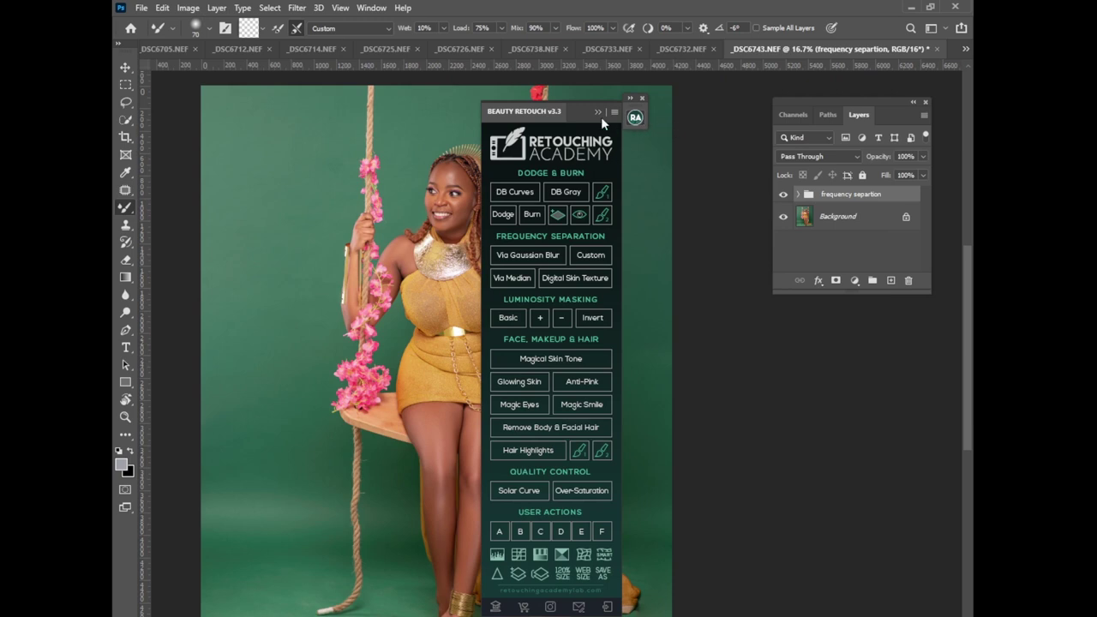
click(506, 193)
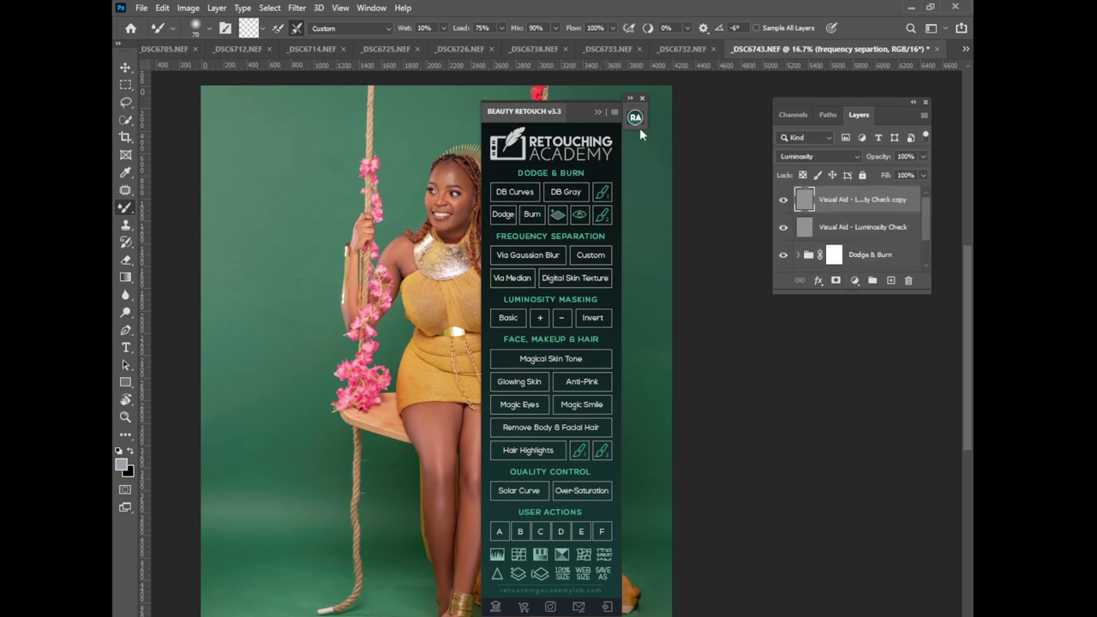
click(598, 113)
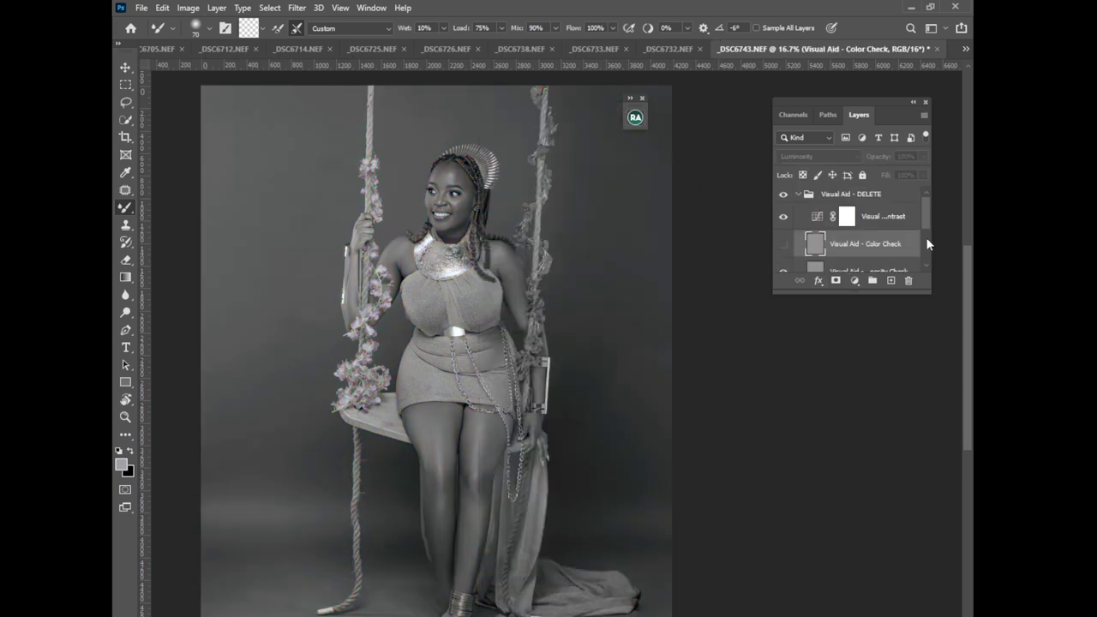
scroll(924, 248, down, 3)
click(834, 214)
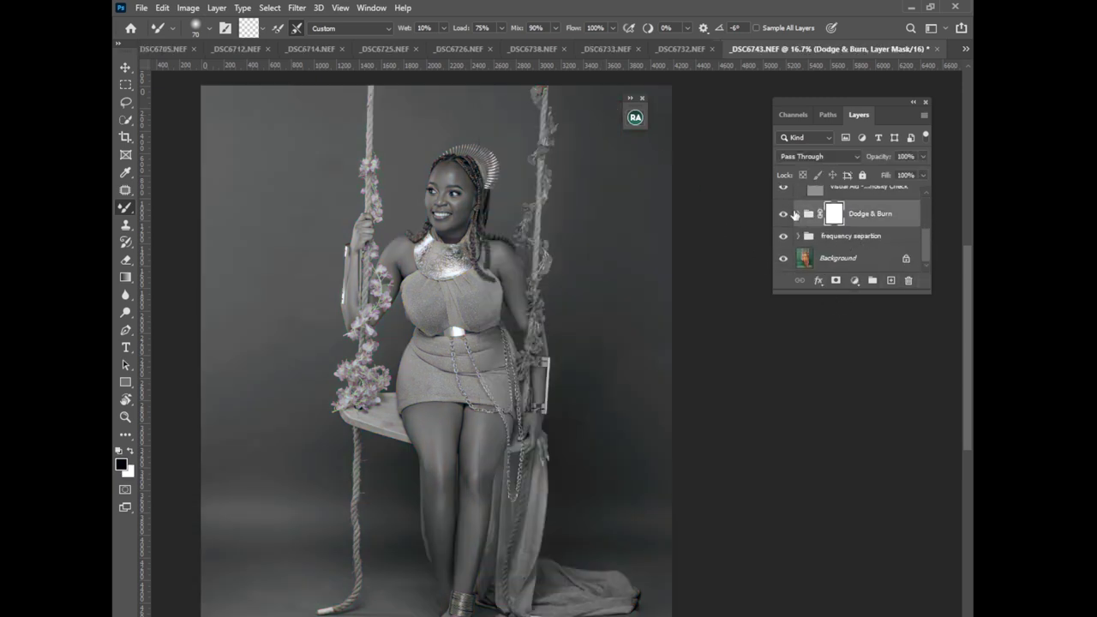
click(798, 214)
click(848, 242)
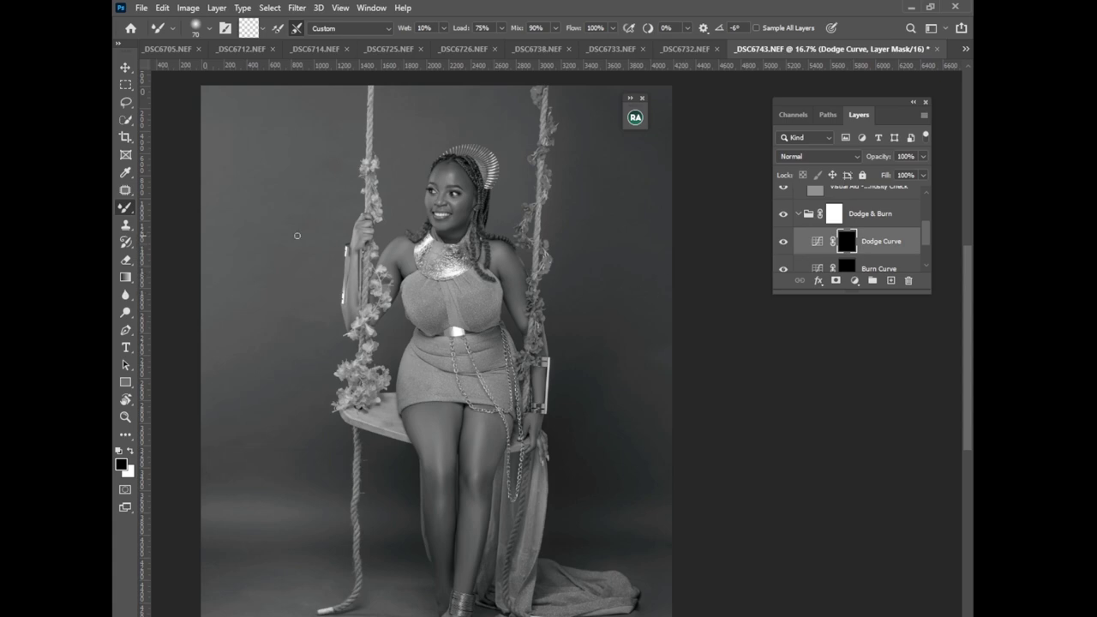
- Dodge the nose area with a white 200-size brush at 10% flow on the mask
right_click(125, 208)
click(167, 209)
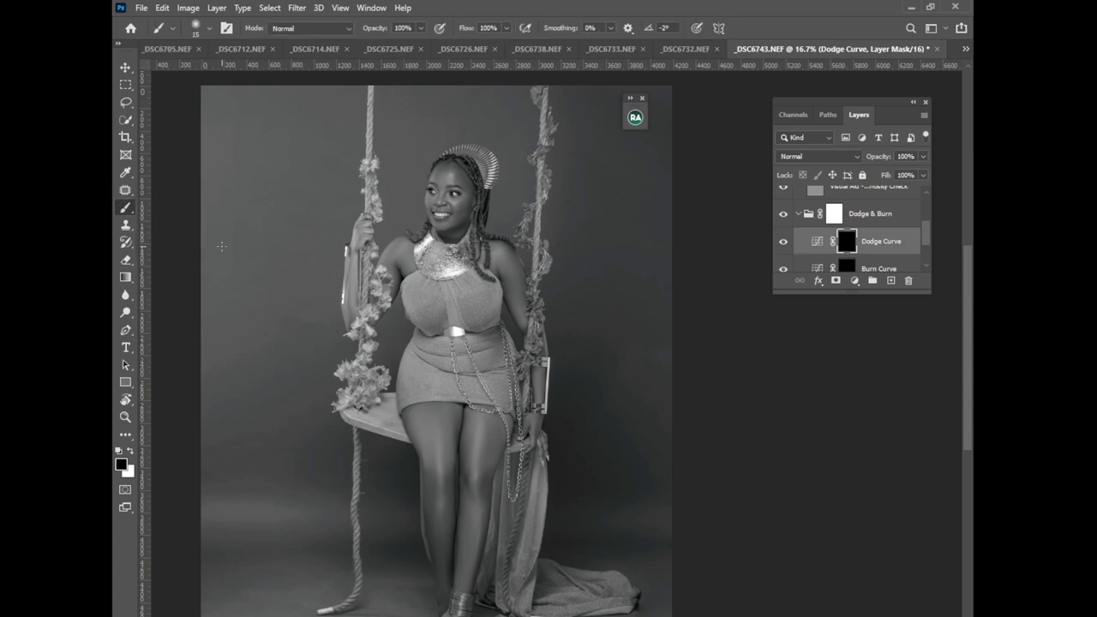
key(ctrl+plus)
key(ctrl+plus)
key(ctrl+plus)
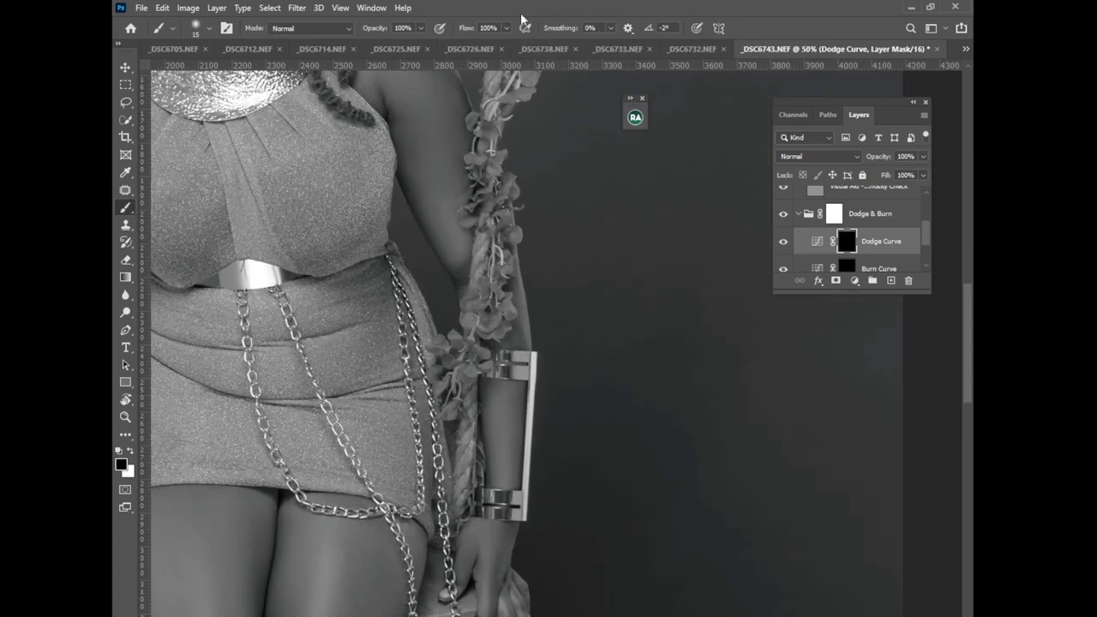
click(505, 27)
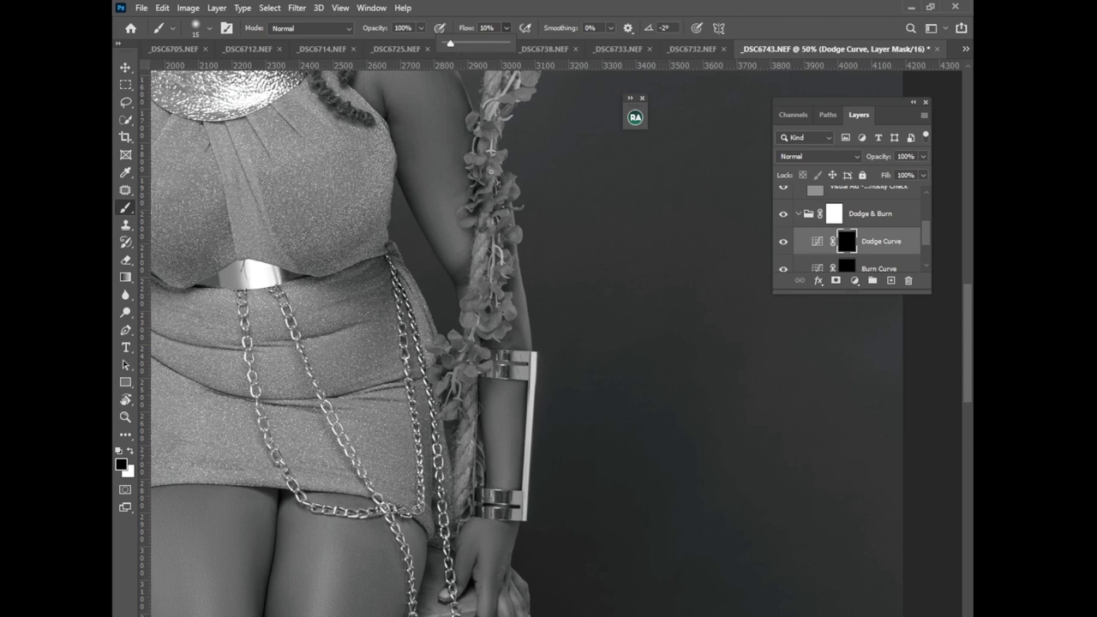
scroll(948, 451, left, 5)
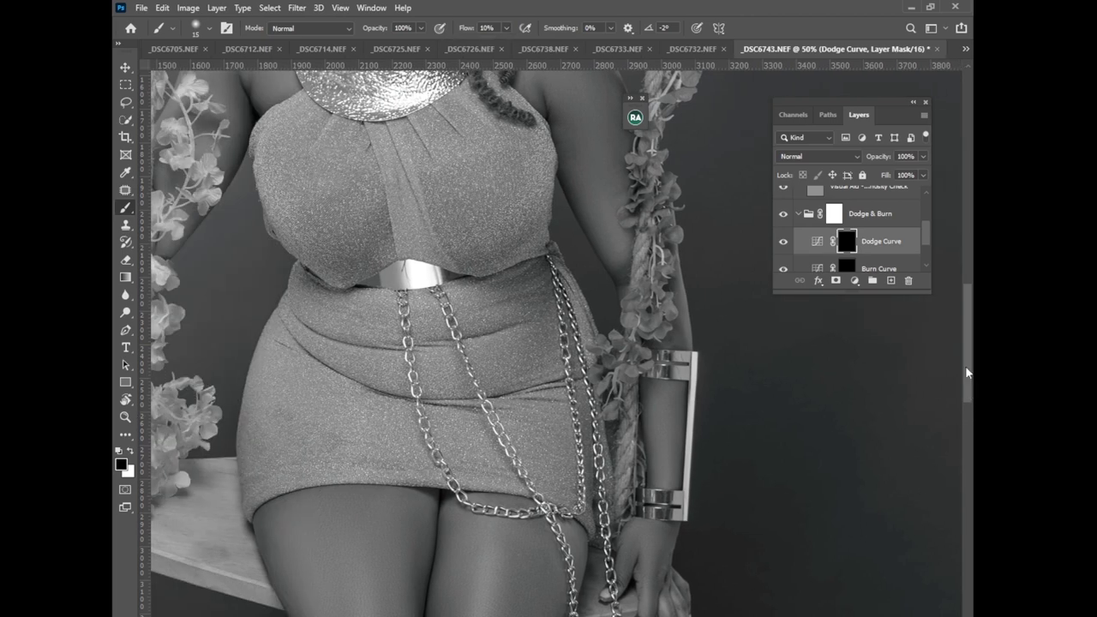
scroll(968, 373, up, 5)
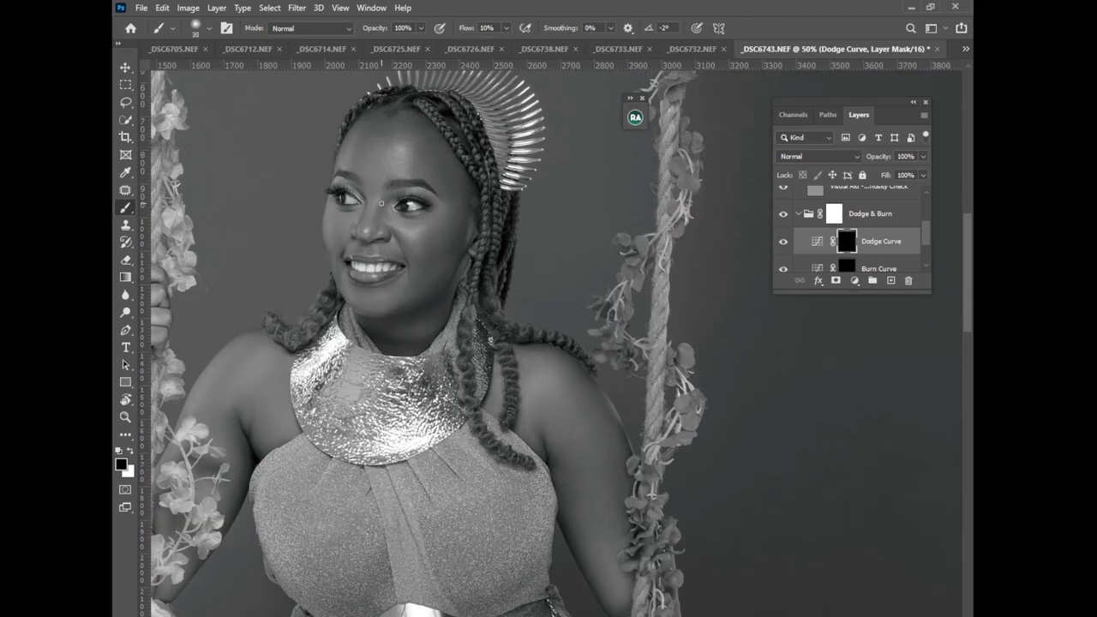
key(bracketright)
key(bracketright)
key(bracketright)
key(bracketright)
key(bracketright)
key(bracketright)
key(bracketright)
key(bracketright)
key(bracketright)
key(bracketright)
key(bracketright)
key(x)
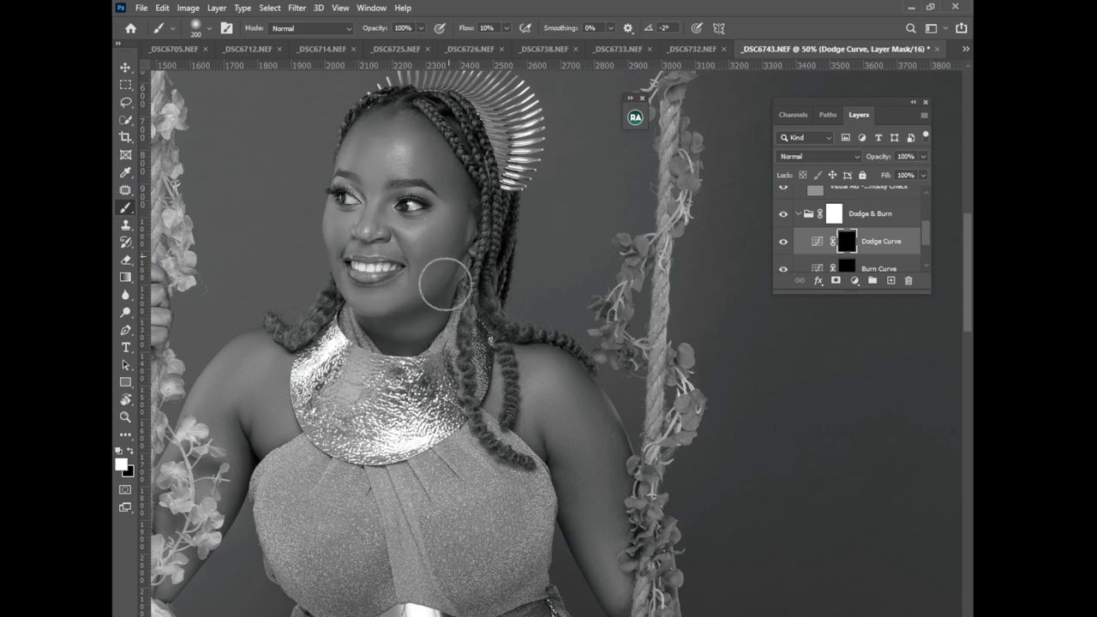
click(450, 142)
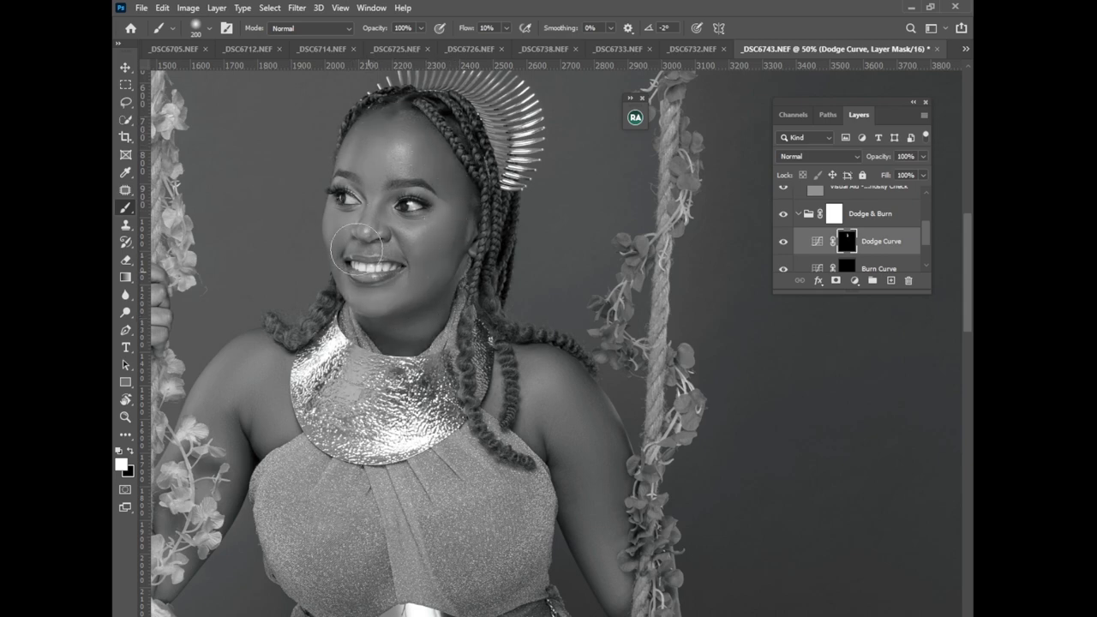
- Delete the Visual Aid - DELETE group
key(ctrl+minus)
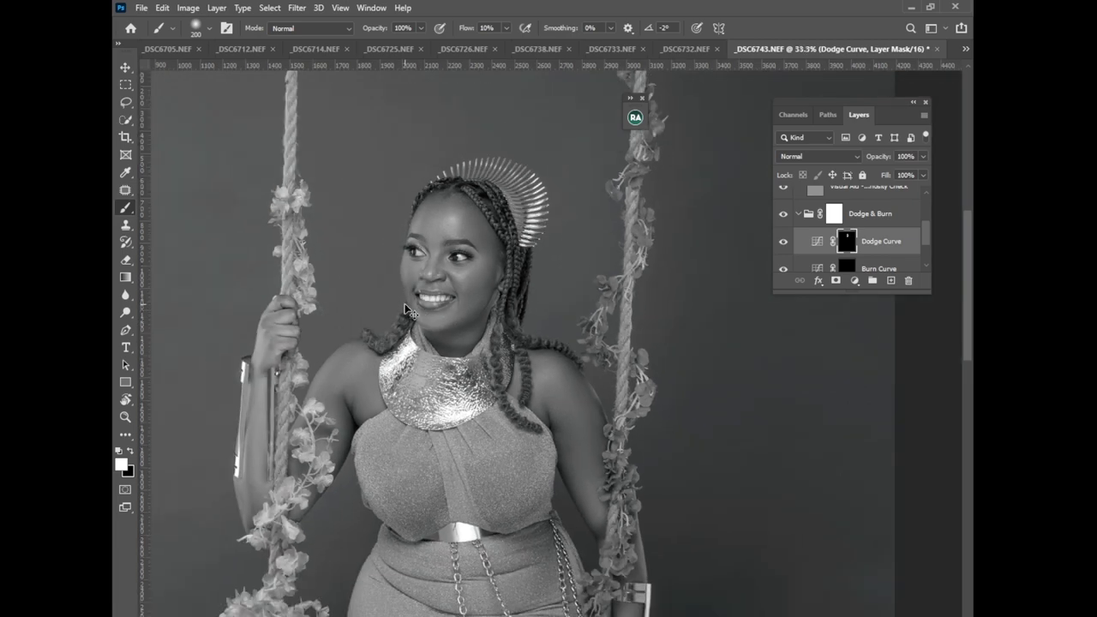
key(ctrl+minus)
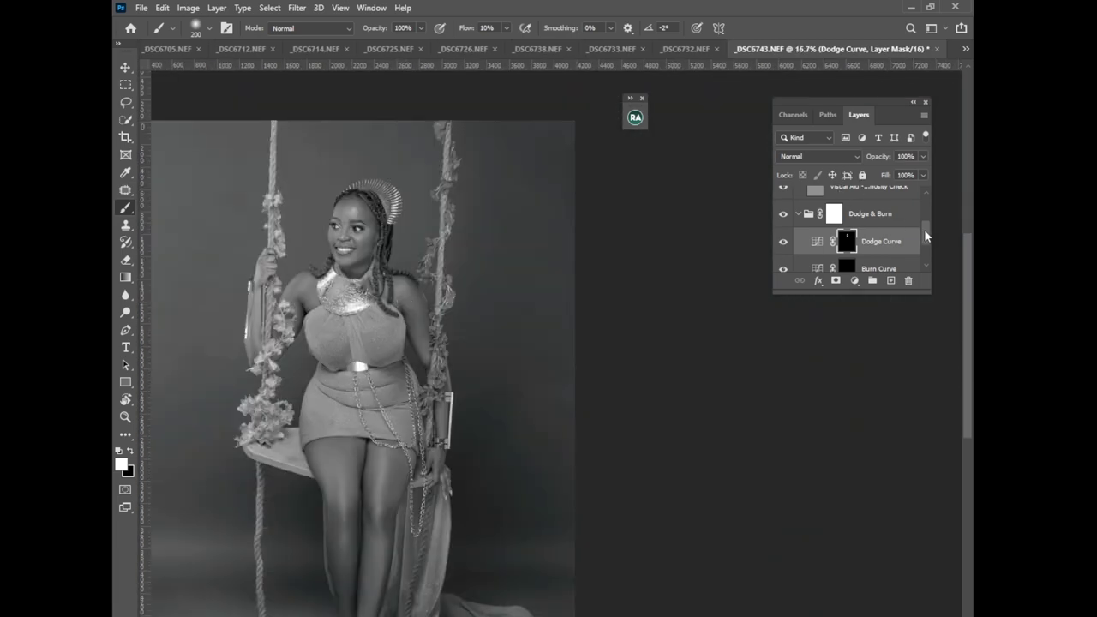
scroll(924, 229, up, 3)
click(799, 196)
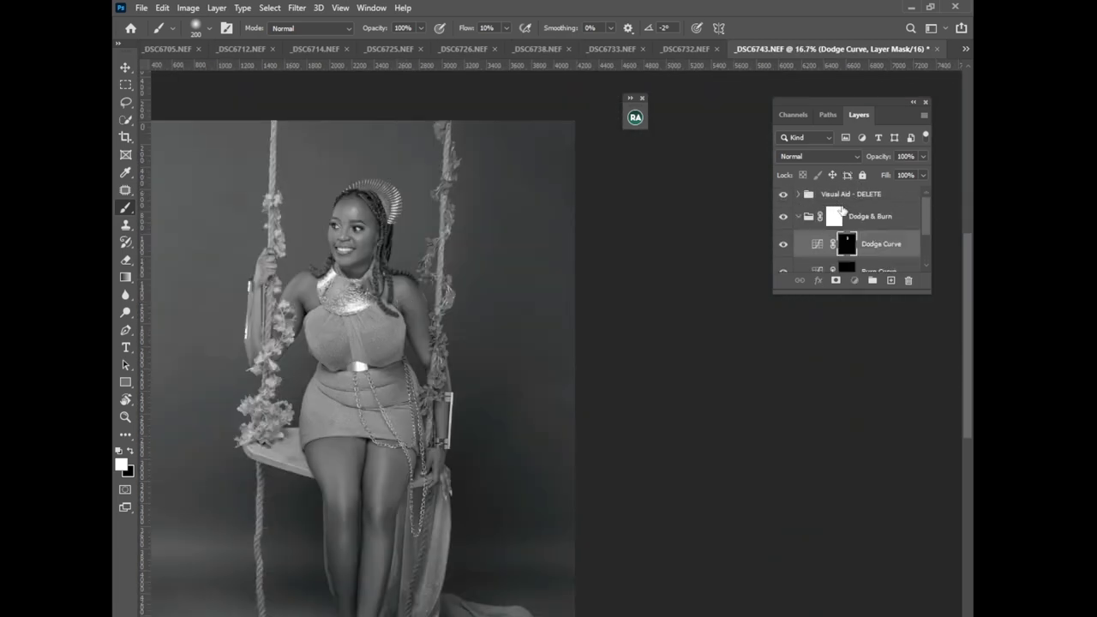
click(846, 199)
key(Delete)
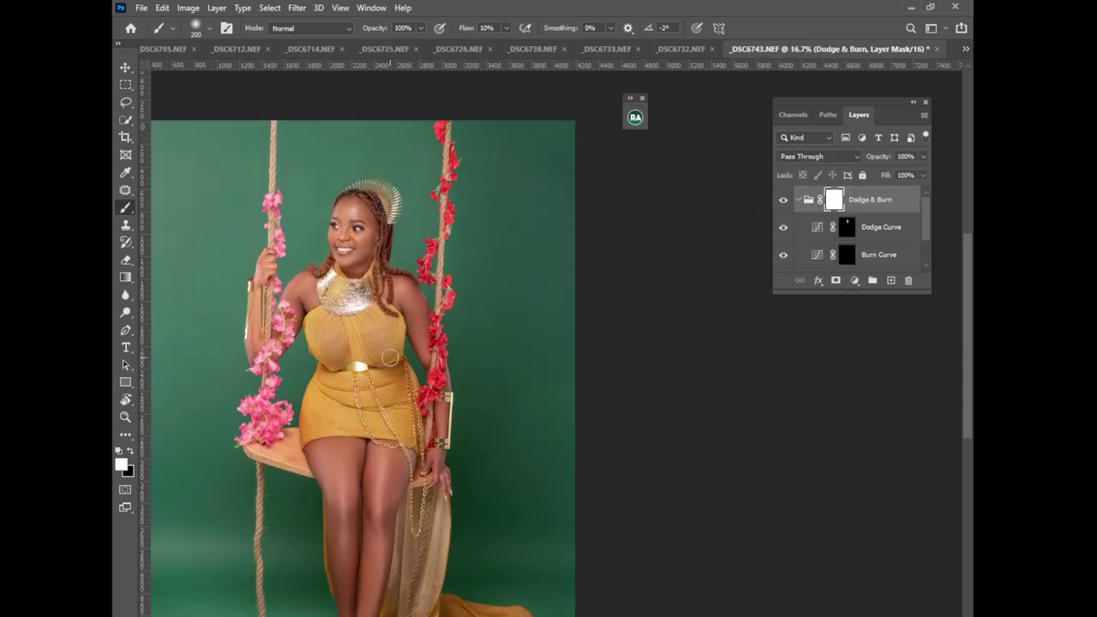
- Brighten the woman's skin on the Dodge Curve mask with a 300-size white brush at 3% flow
key(bracketright)
click(507, 28)
drag(503, 43, 500, 43)
key(bracketright)
key(bracketright)
key(bracketright)
key(bracketright)
key(ctrl+minus)
key(alt+bracketleft)
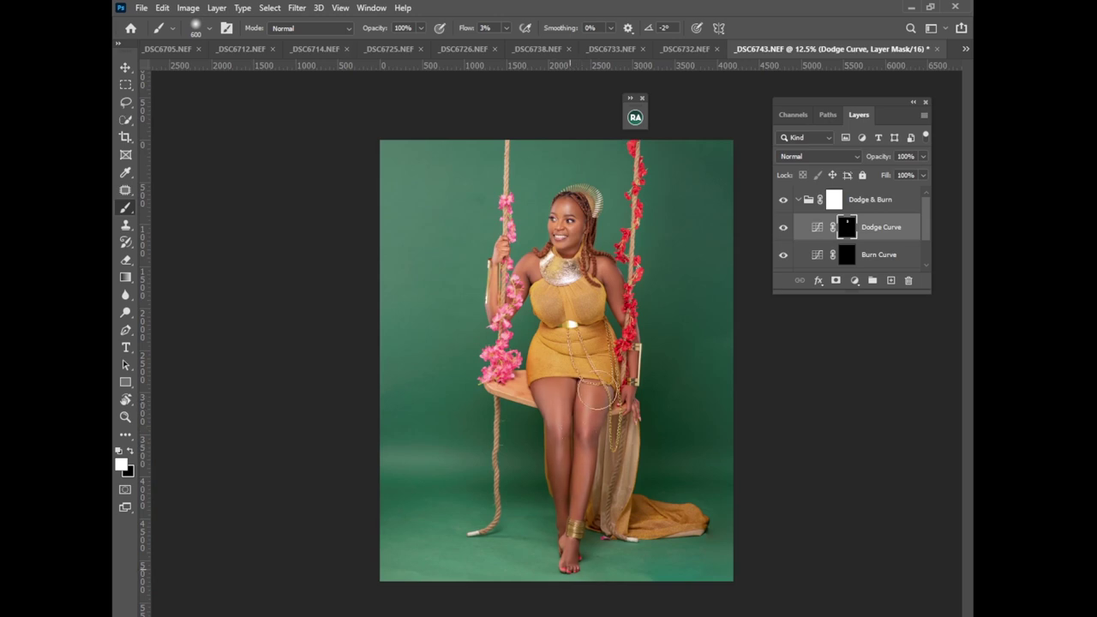
mouse_move(605, 282)
mouse_down()
mouse_move(627, 416)
mouse_move(527, 278)
mouse_move(619, 286)
mouse_move(596, 481)
mouse_move(616, 381)
mouse_move(574, 538)
mouse_move(629, 340)
mouse_move(604, 280)
mouse_up()
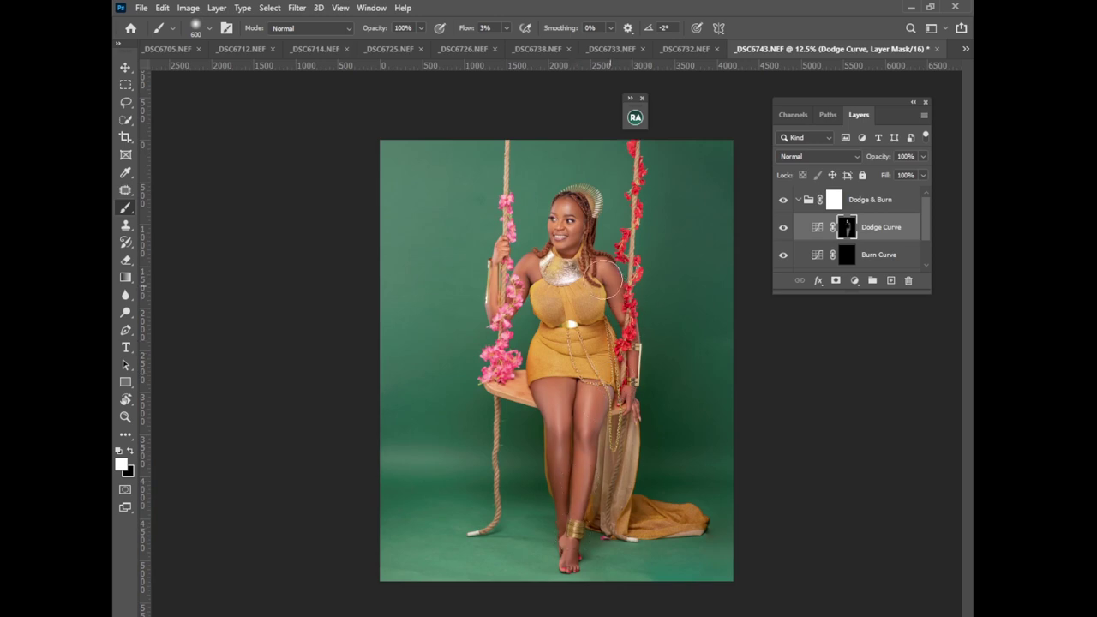
- Lower the Dodge Curve layer opacity to about 75% and collapse the Dodge & Burn group
click(782, 227)
click(923, 156)
drag(925, 175, 908, 176)
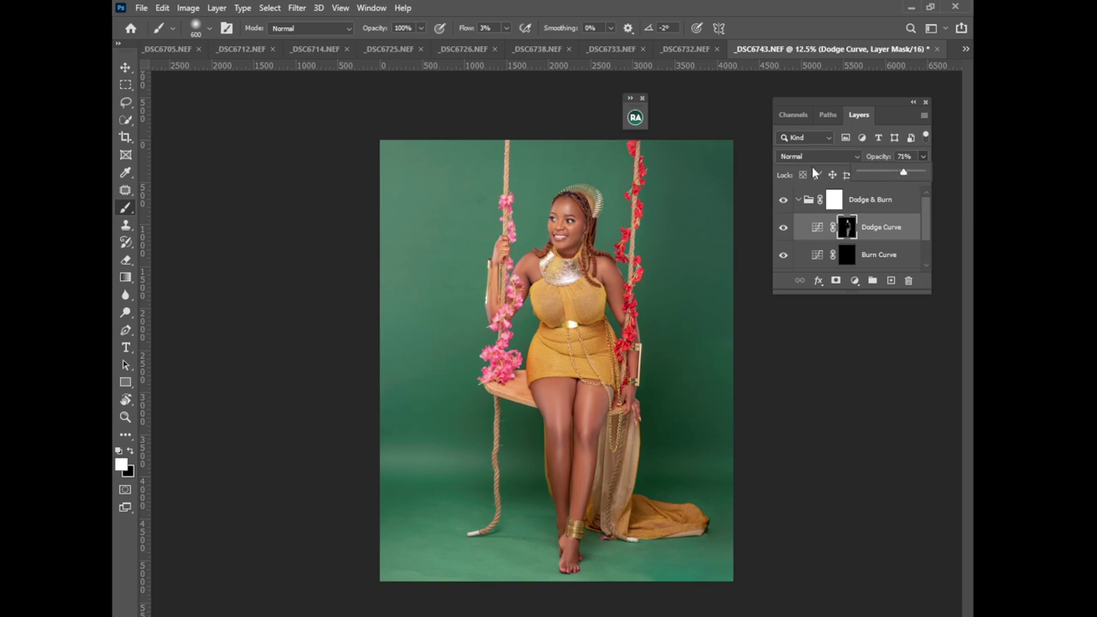
click(797, 200)
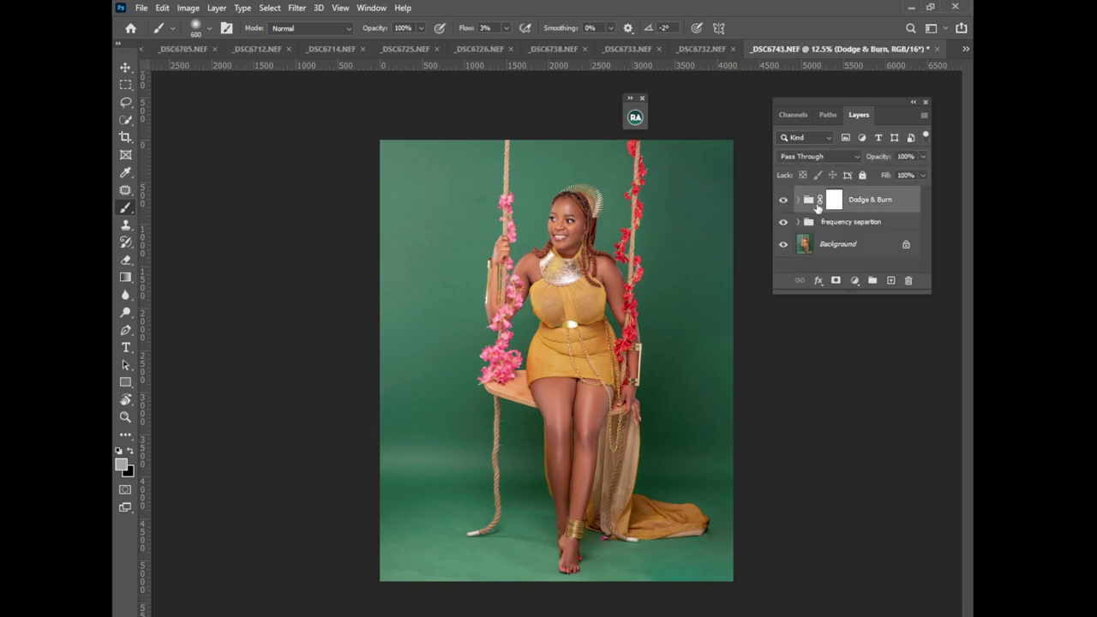
- Lower the Dodge & Burn group's opacity to 60%, toggling it to compare the retouch
click(798, 200)
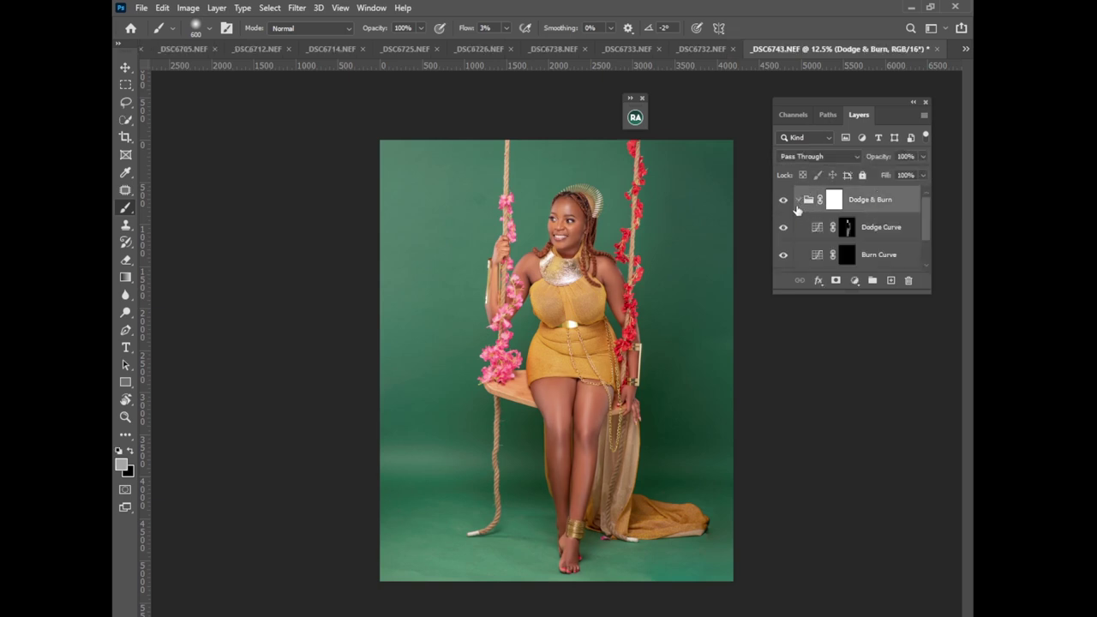
click(783, 199)
click(785, 199)
key(ctrl+plus)
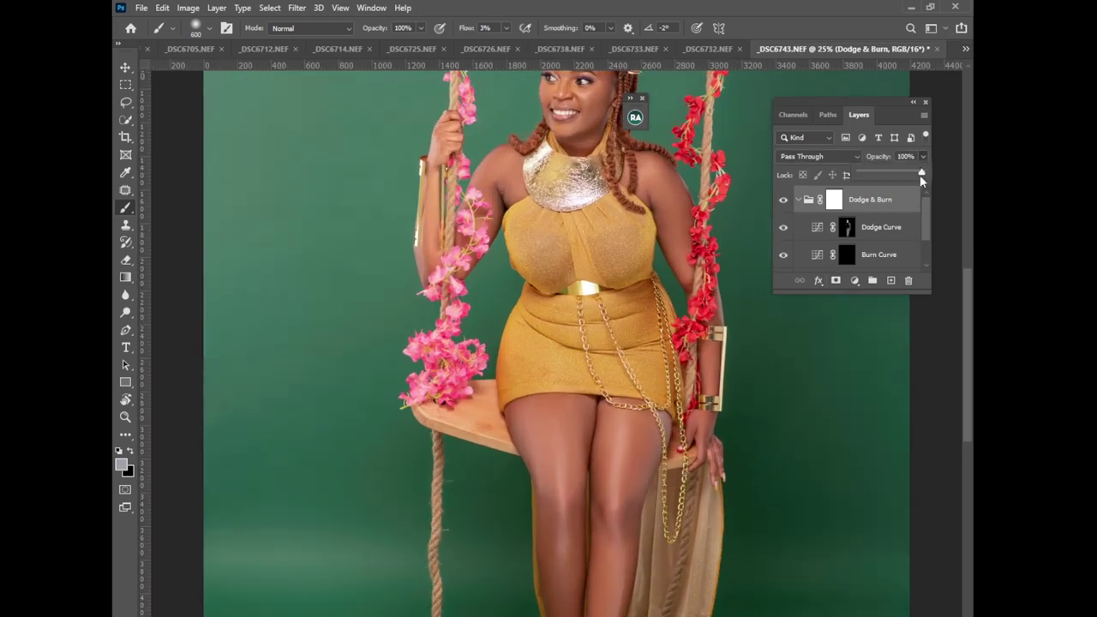
drag(921, 177, 902, 175)
click(925, 247)
click(784, 201)
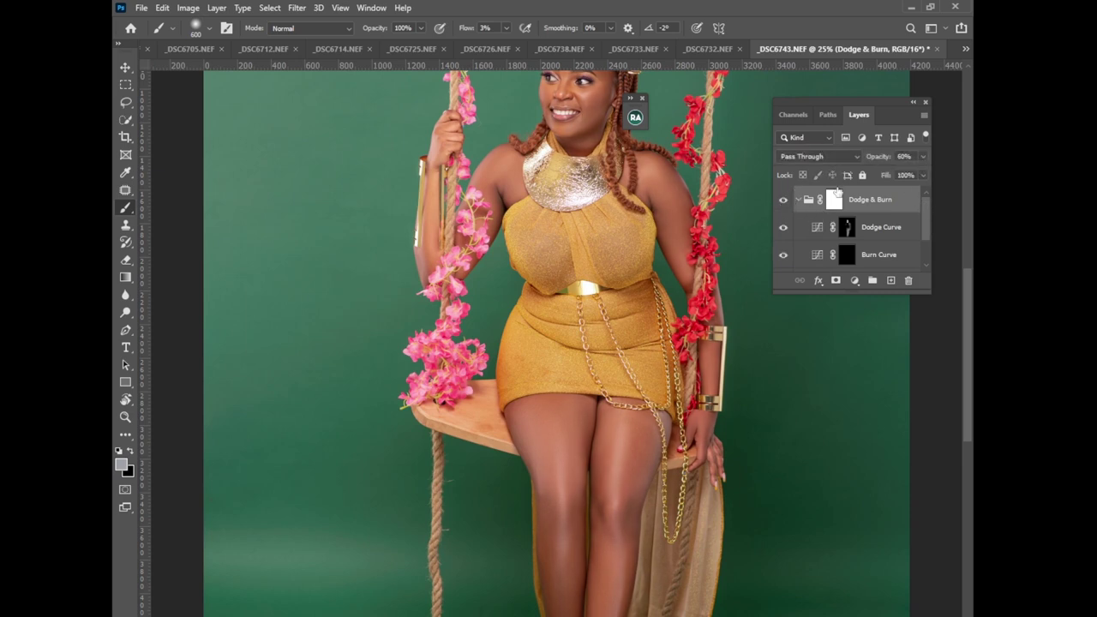
- Group the retouch layers into Group 1 and toggle its visibility for a before/after check
scroll(913, 238, down, 2)
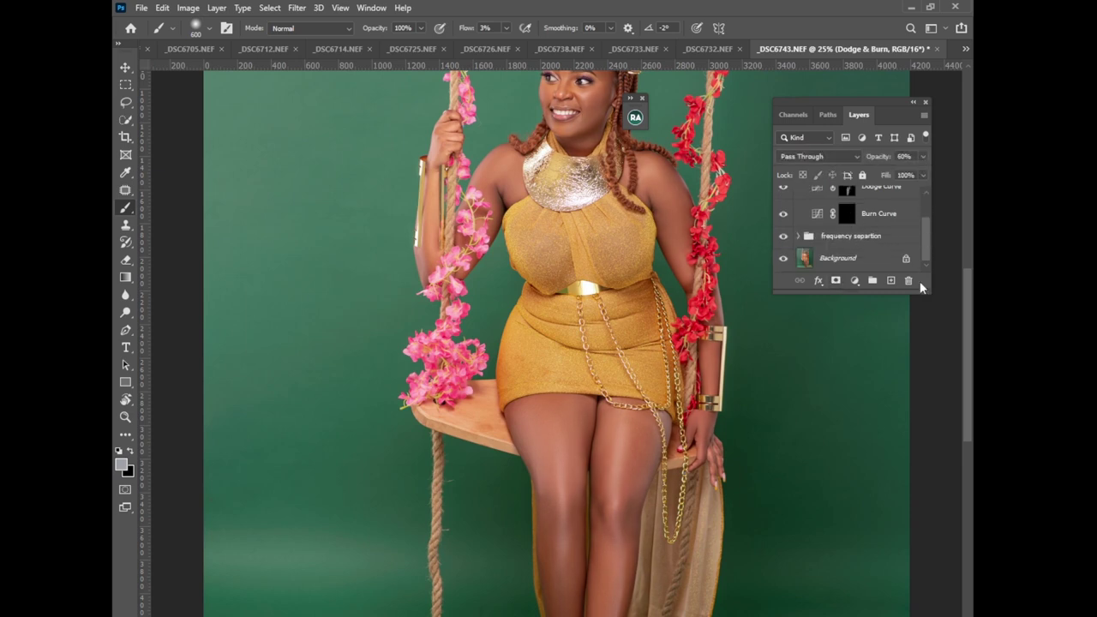
click(883, 224)
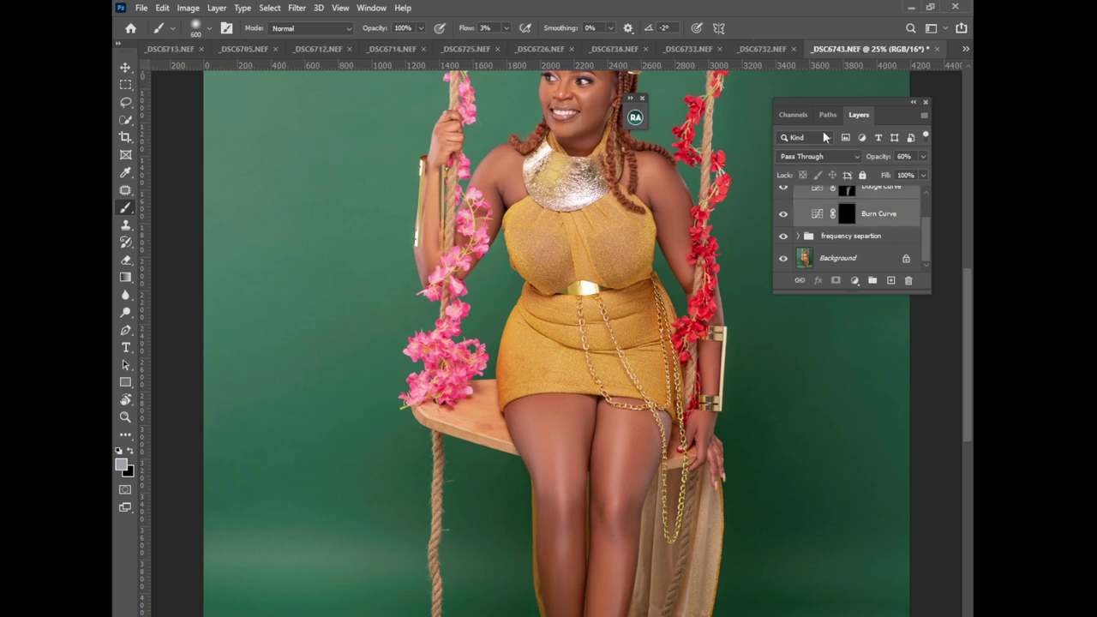
key(ctrl+g)
click(784, 198)
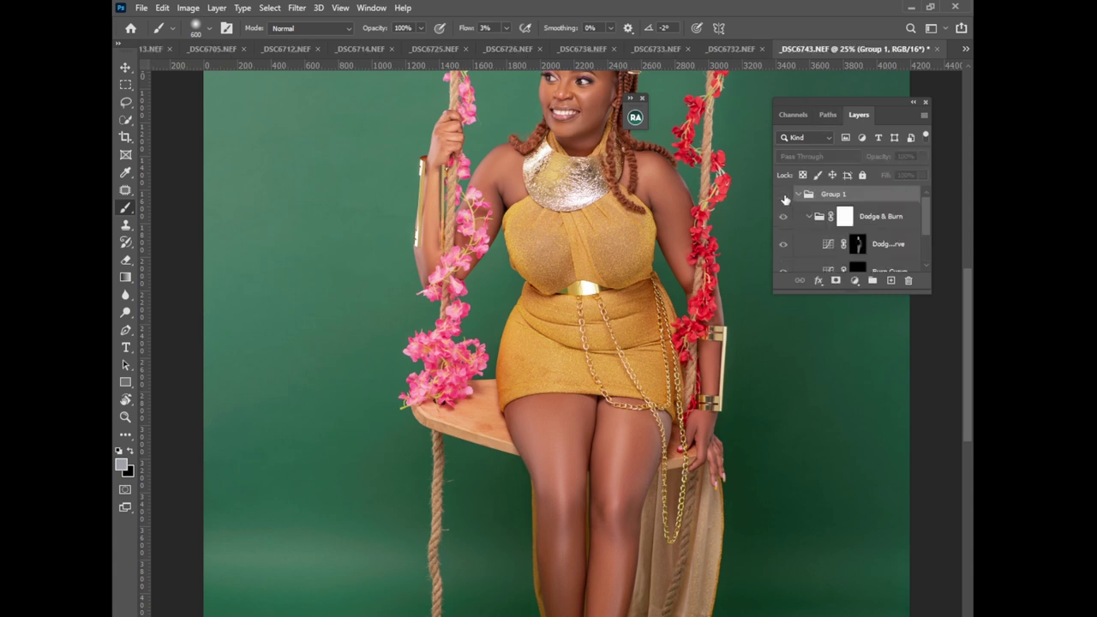
click(783, 197)
click(798, 194)
click(786, 199)
click(785, 198)
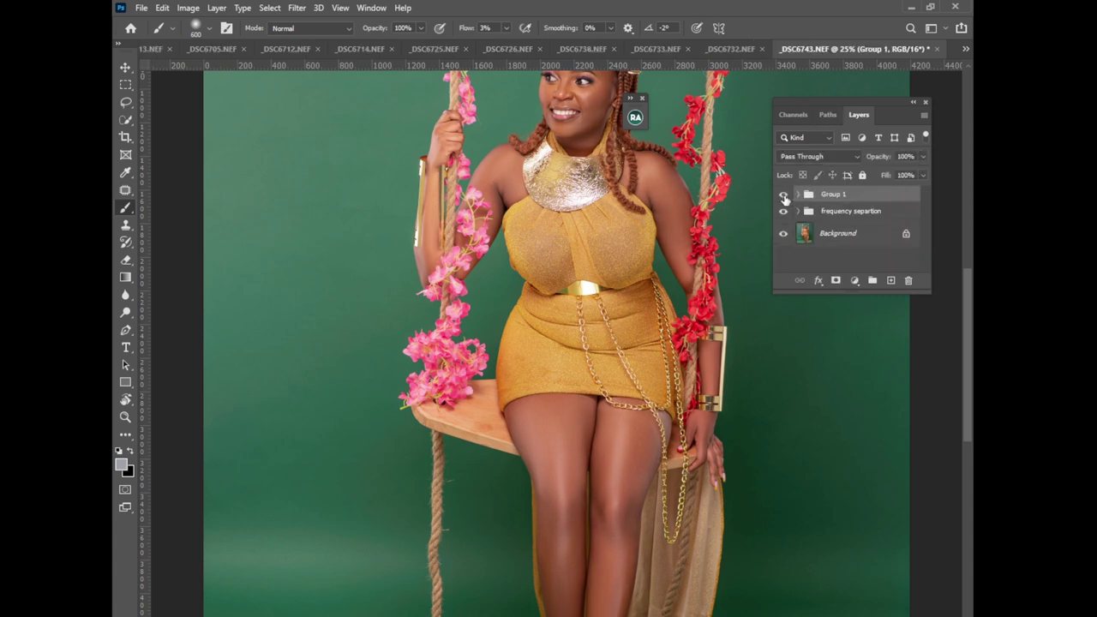
click(784, 199)
click(783, 195)
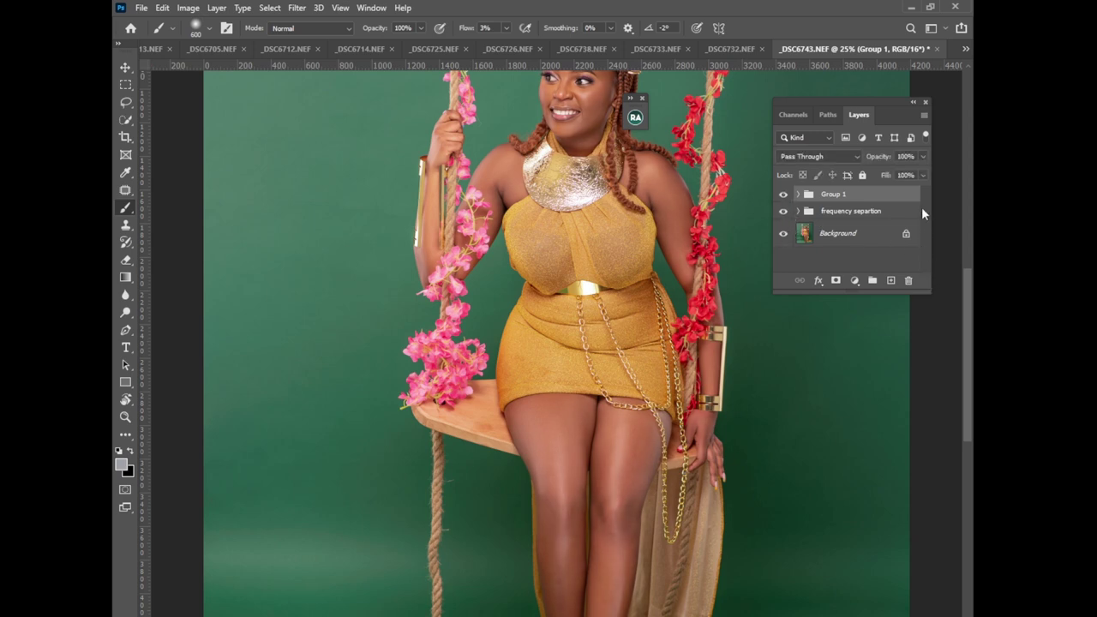
- Add new DB Curves plus a DB Gray visual aid, and target the Dodge Curve mask
click(633, 120)
click(512, 192)
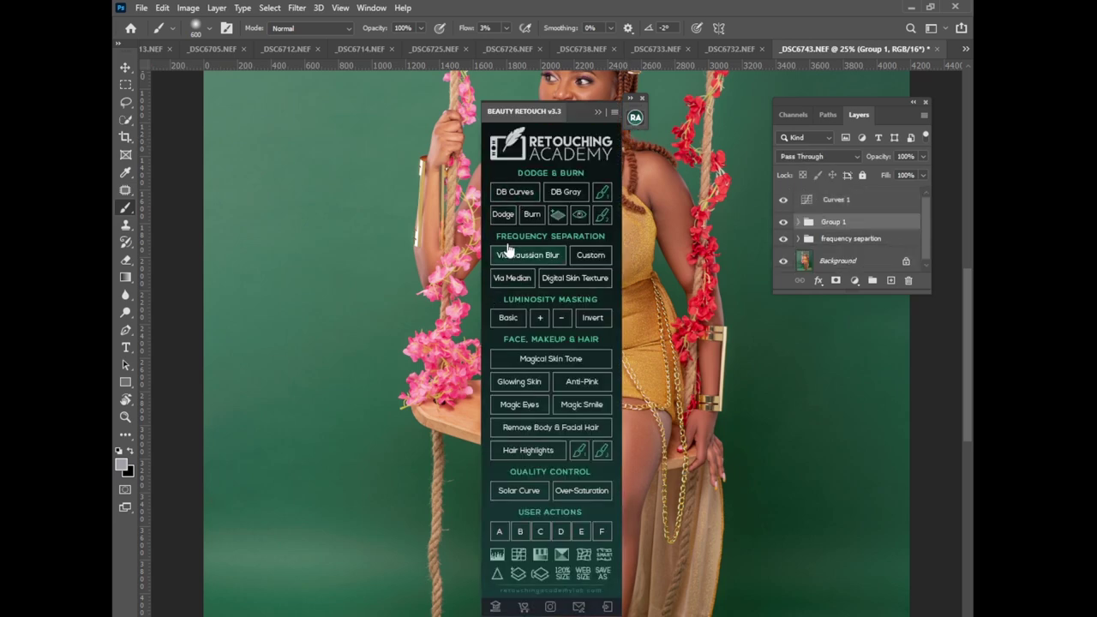
click(565, 192)
click(598, 111)
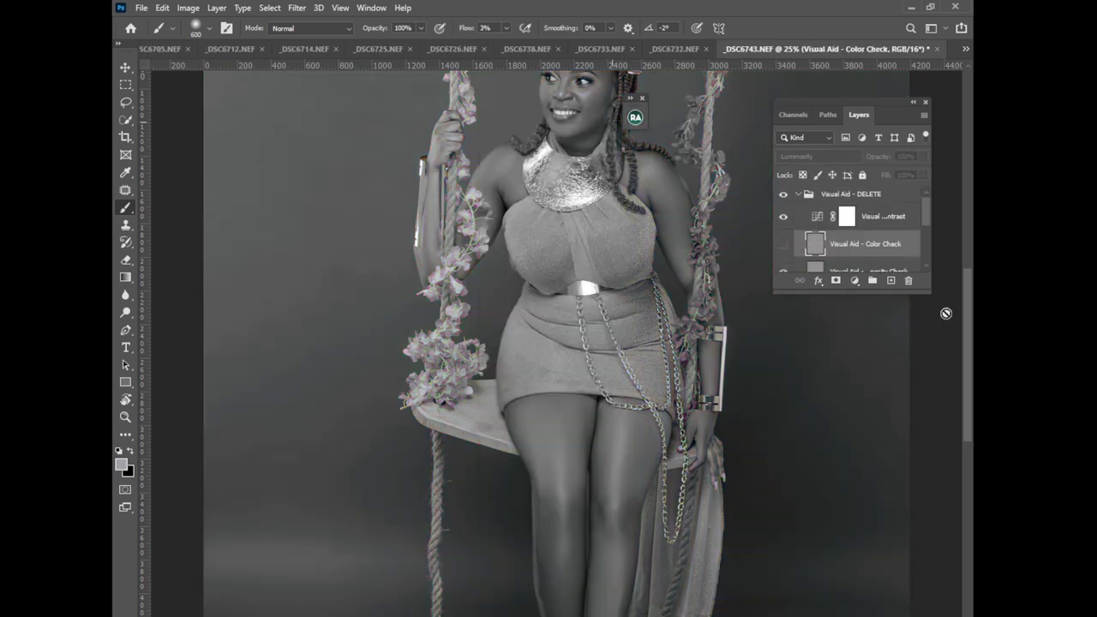
scroll(945, 313, up, 3)
scroll(928, 227, down, 3)
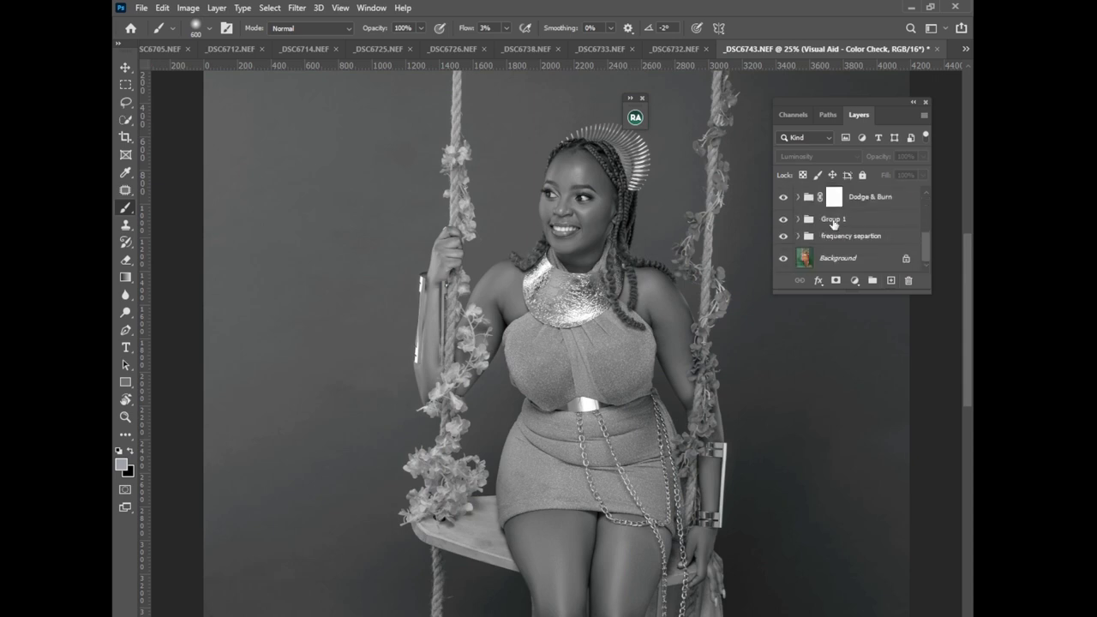
click(797, 198)
click(846, 224)
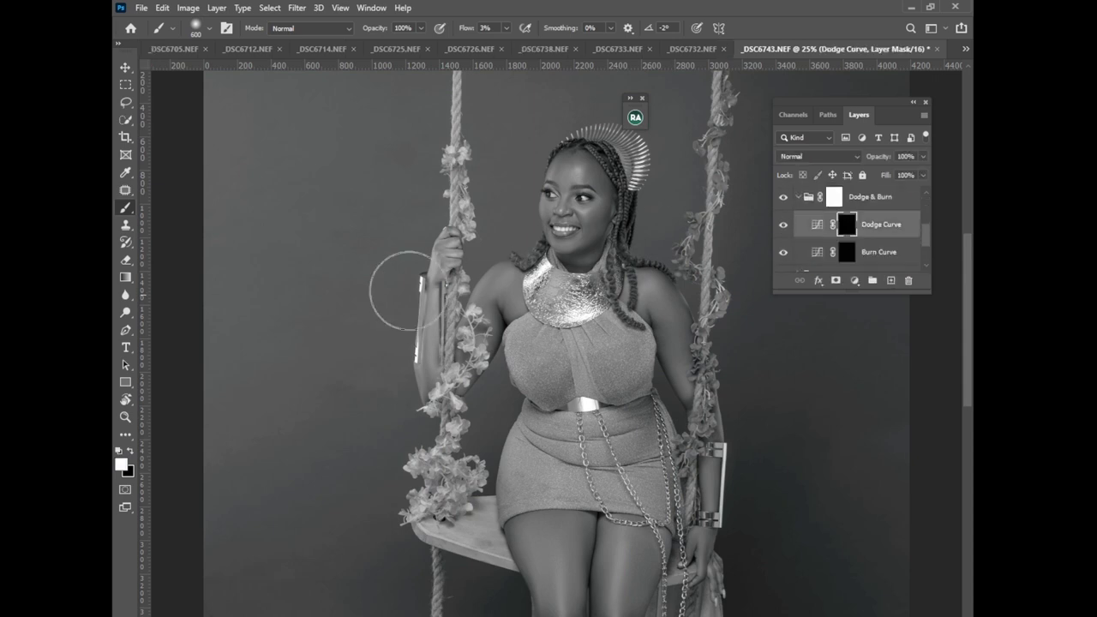
- Switch to the Brush, shrink it below 125, and zoom to 50% on the face
right_click(126, 208)
click(193, 203)
key(bracketleft)
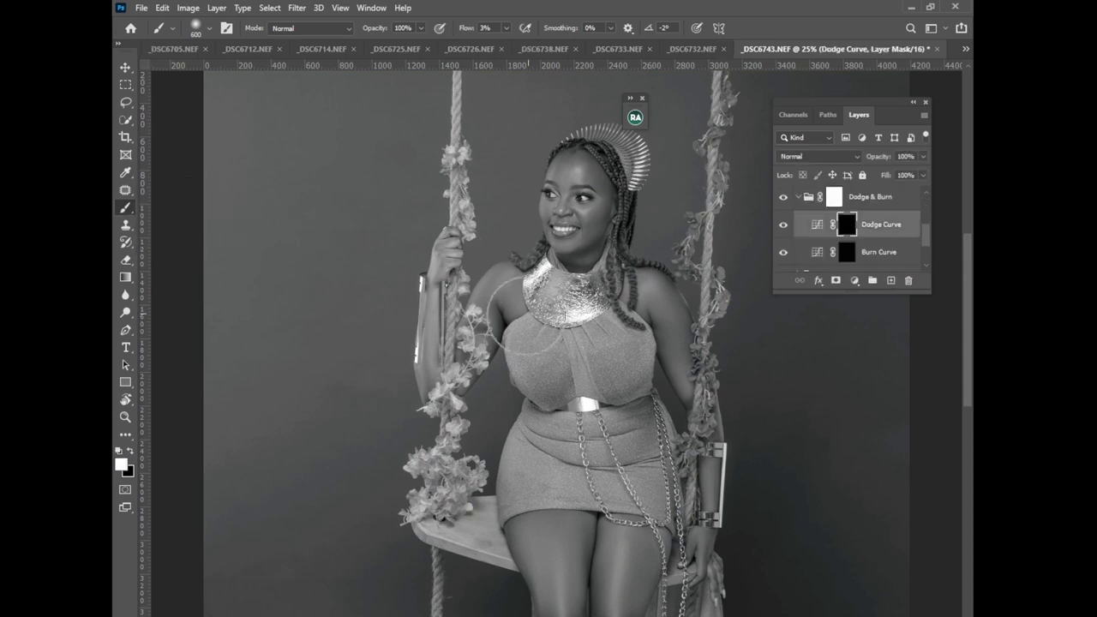
key(bracketleft)
key(bracketleft)
key(bracketleft)
key(bracketleft)
key(bracketleft)
key(bracketleft)
key(bracketleft)
key(ctrl+plus)
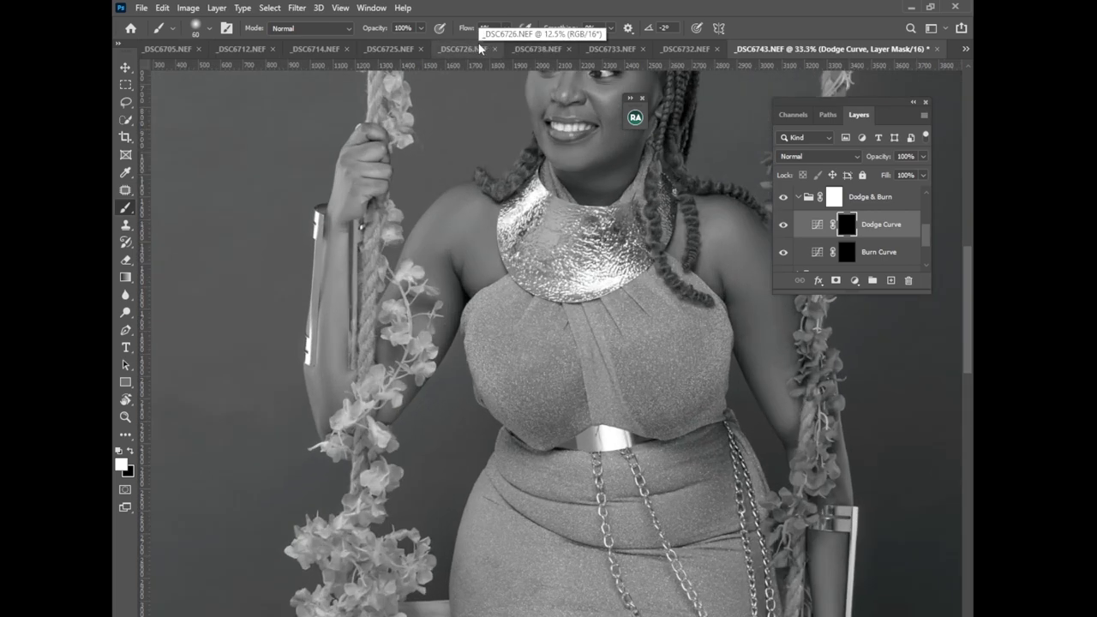
key(ctrl+plus)
scroll(968, 223, up, 3)
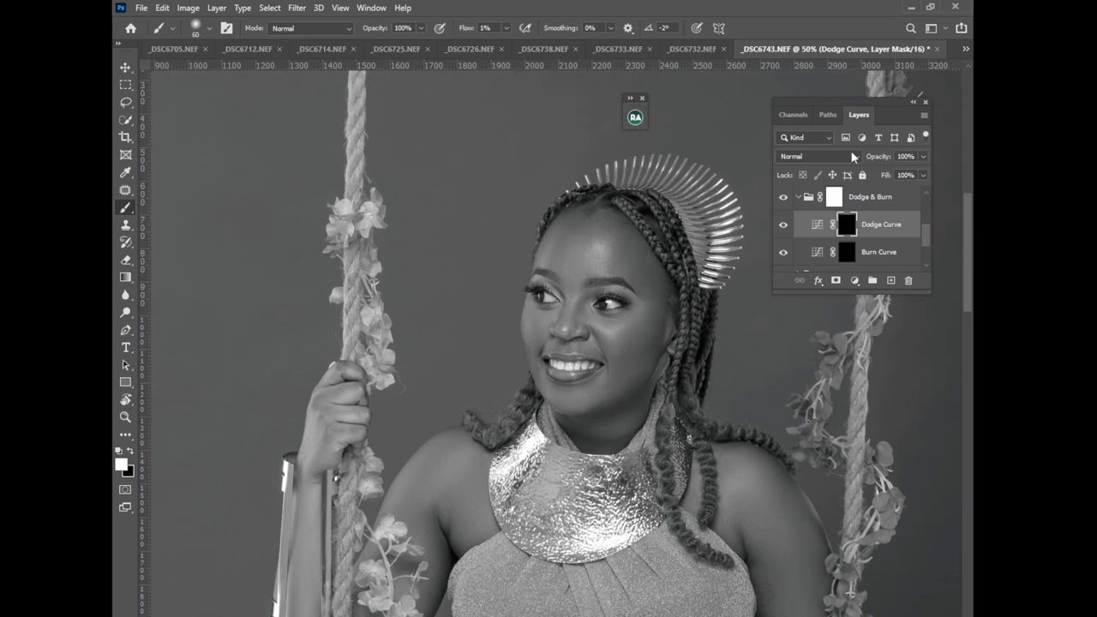
key(bracketleft)
key(bracketleft)
key(bracketleft)
key(bracketleft)
key(bracketleft)
- Paint dodge strokes on the shoulder at size 60 and down the legs at size 100
key(bracketright)
key(bracketright)
key(bracketright)
key(bracketright)
key(bracketright)
drag(963, 284, 972, 346)
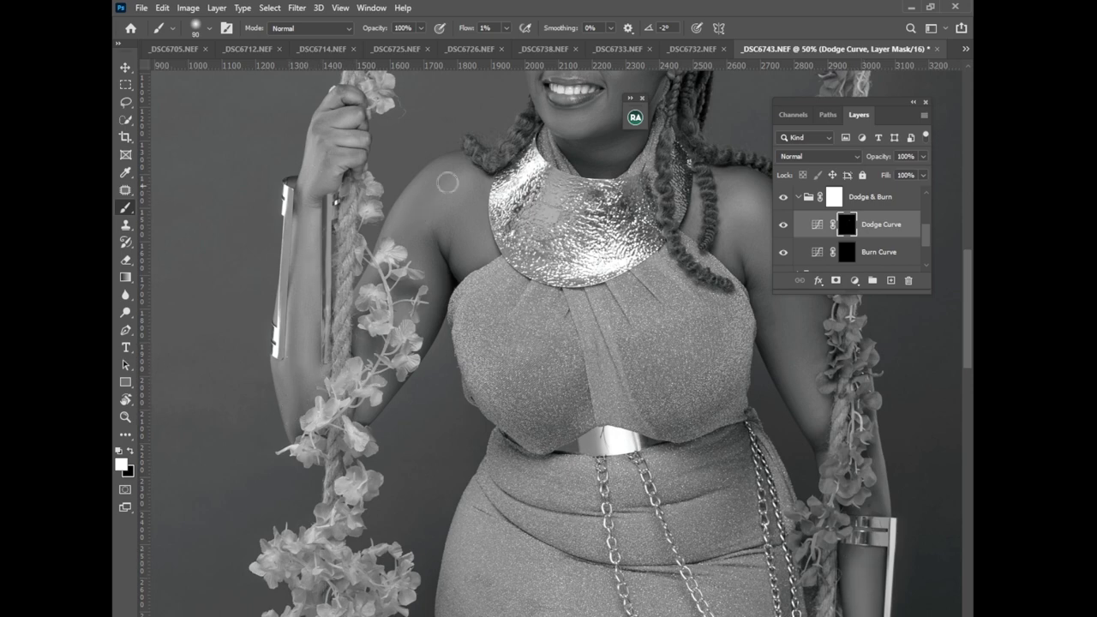
drag(967, 301, 969, 399)
key(bracketright)
key(bracketright)
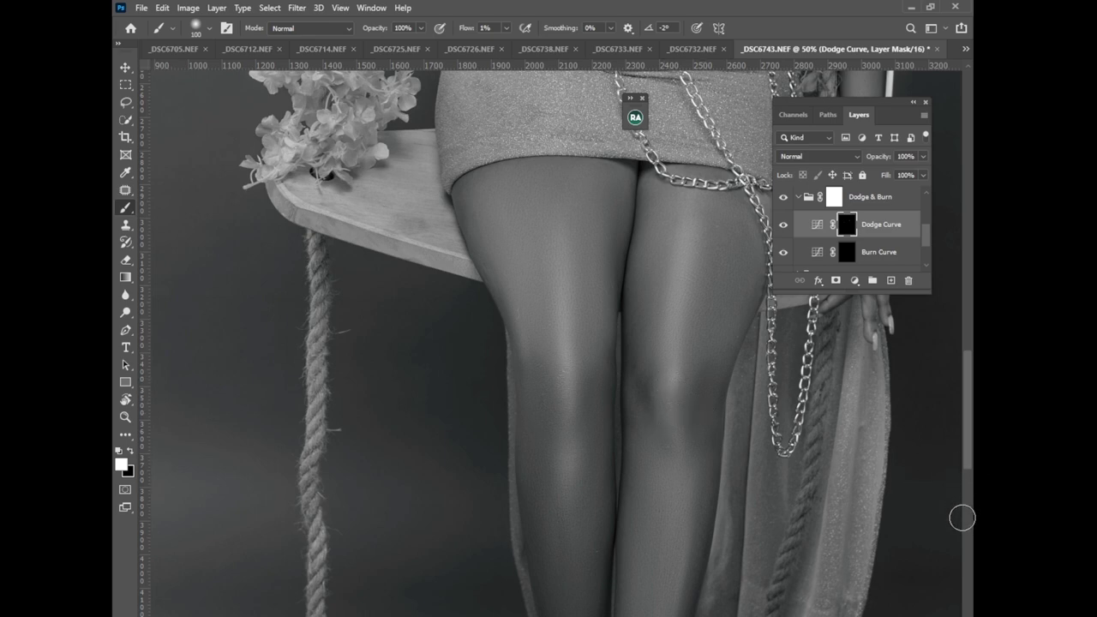
drag(968, 471, 968, 533)
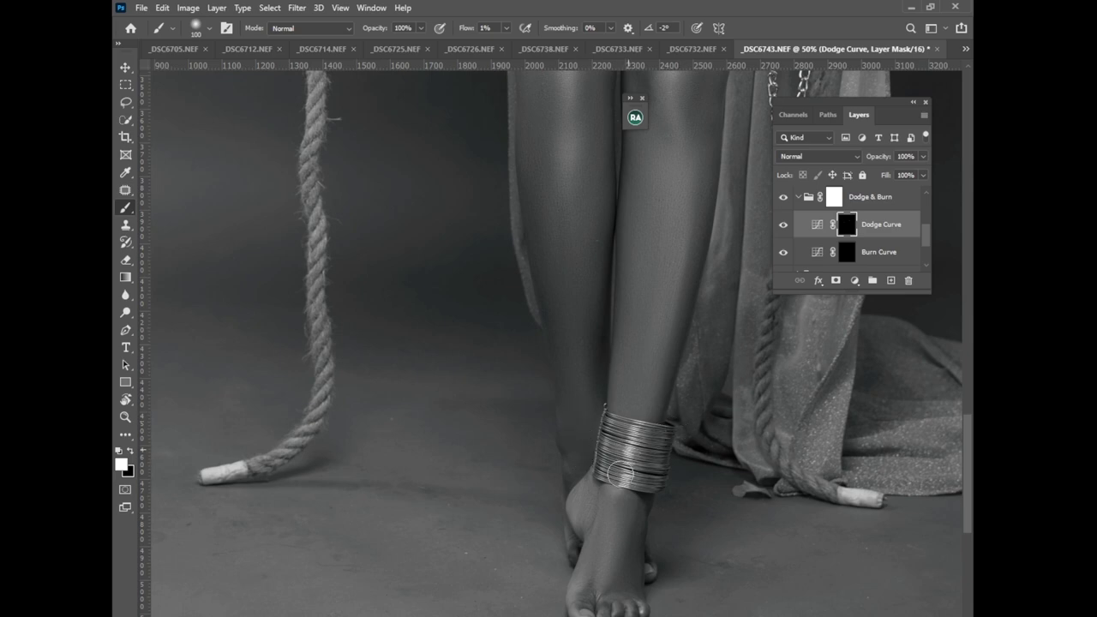
scroll(619, 460, down, 4)
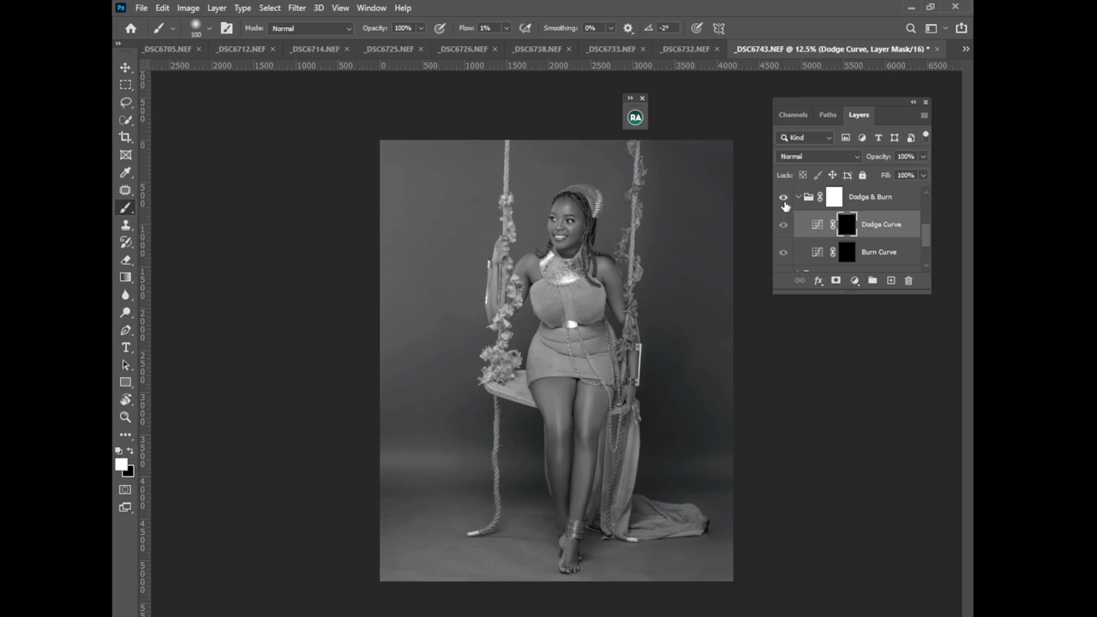
drag(924, 228, 926, 194)
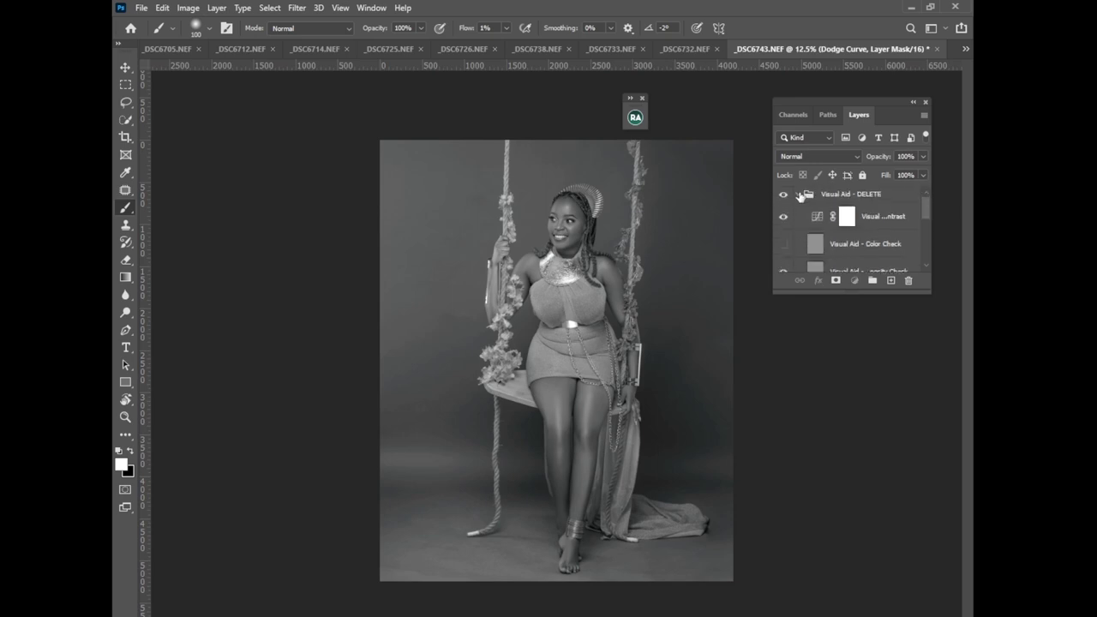
- Delete the Visual Aid - DELETE group so the portrait returns to colour
click(834, 198)
key(Delete)
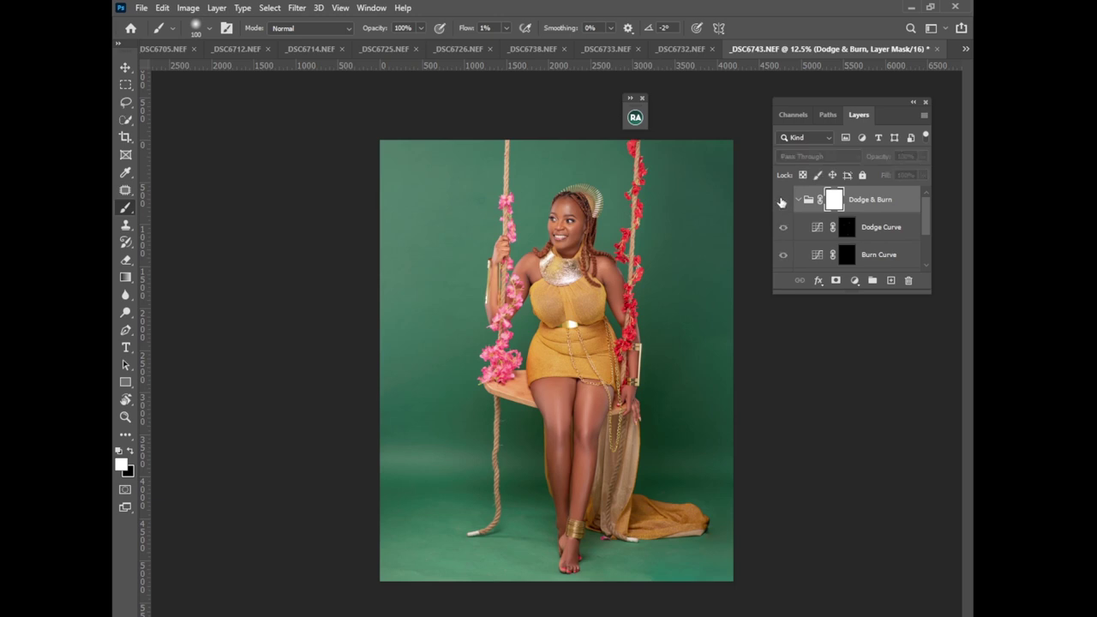
click(843, 230)
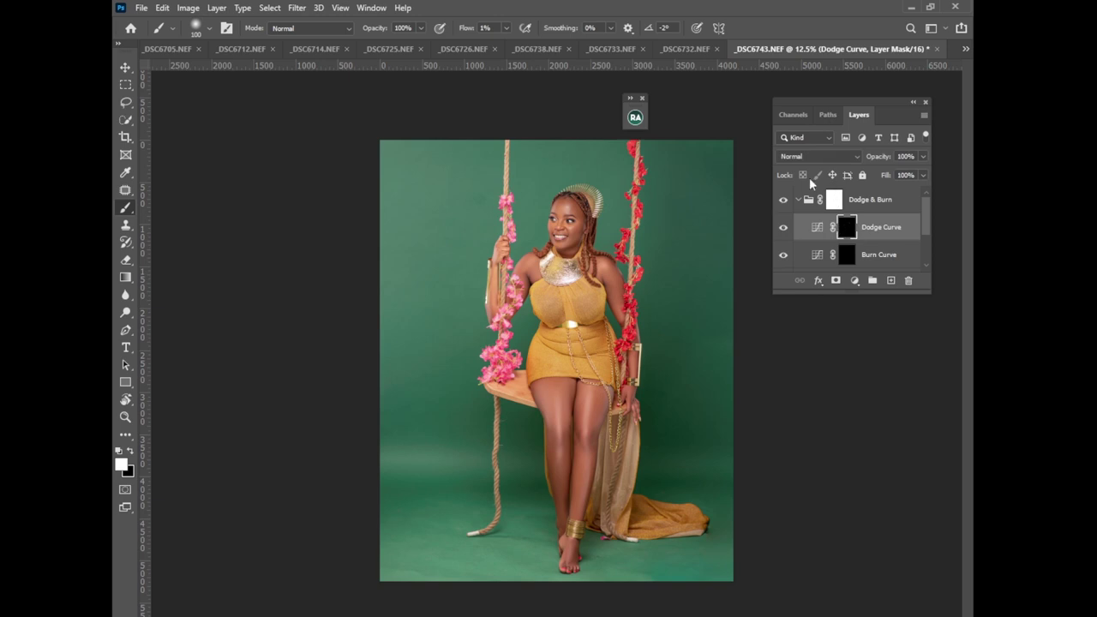
- Collapse the Dodge & Burn group and stamp all visible layers into a new Layer 1
click(807, 200)
click(797, 200)
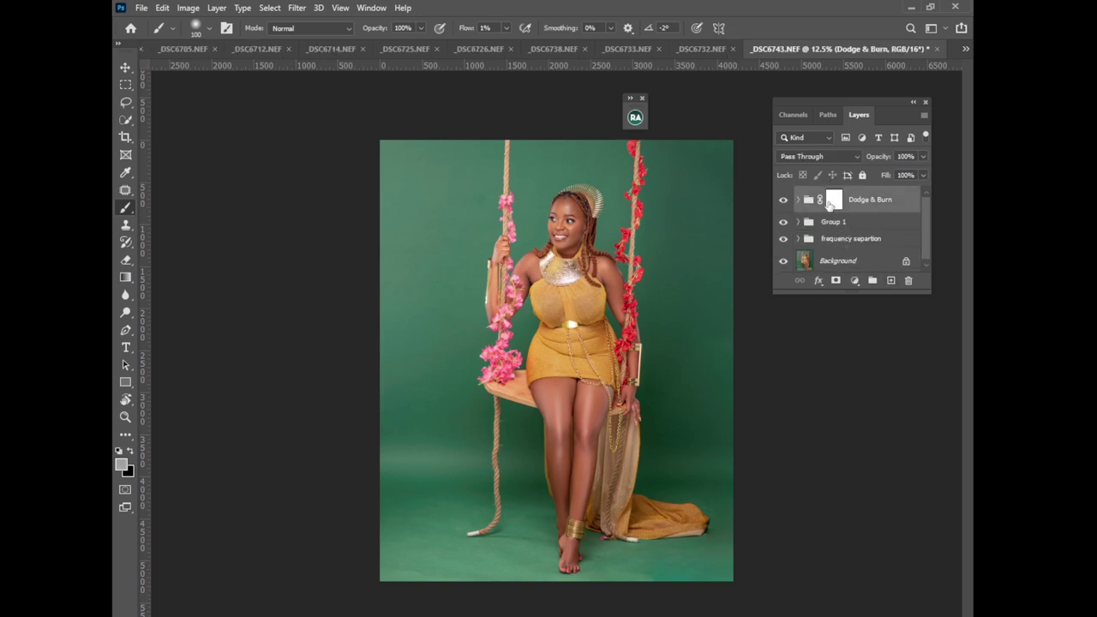
drag(829, 204, 829, 206)
key(ctrl+shift+alt+e)
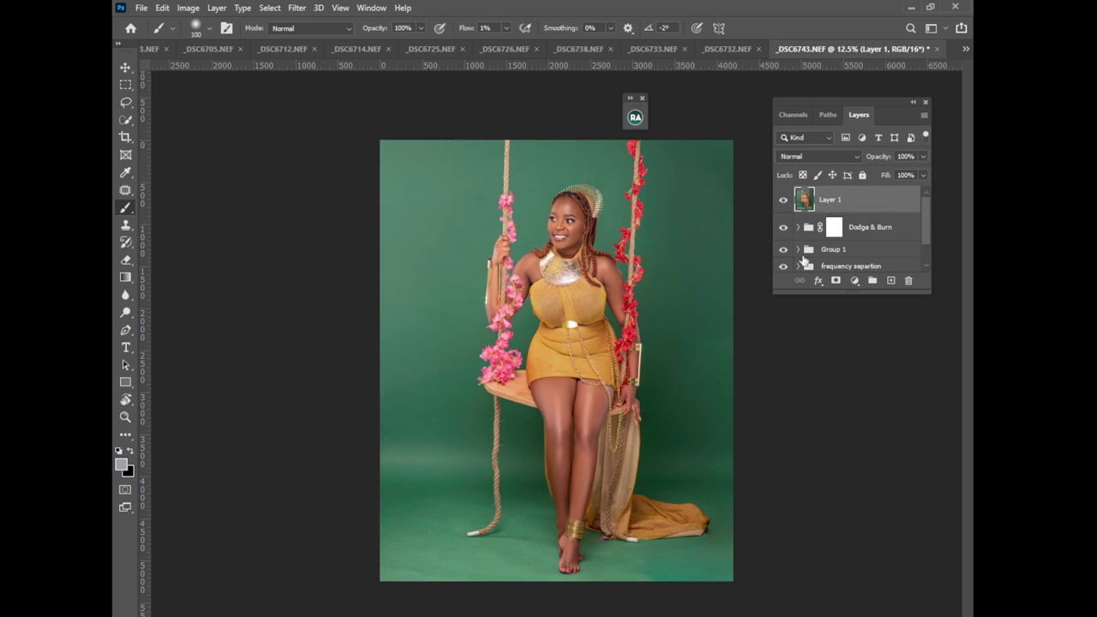
- Compare merged Layer 1 on and off, then duplicate it as Layer 1 copy
click(783, 200)
click(783, 200)
click(783, 199)
click(783, 200)
key(ctrl+j)
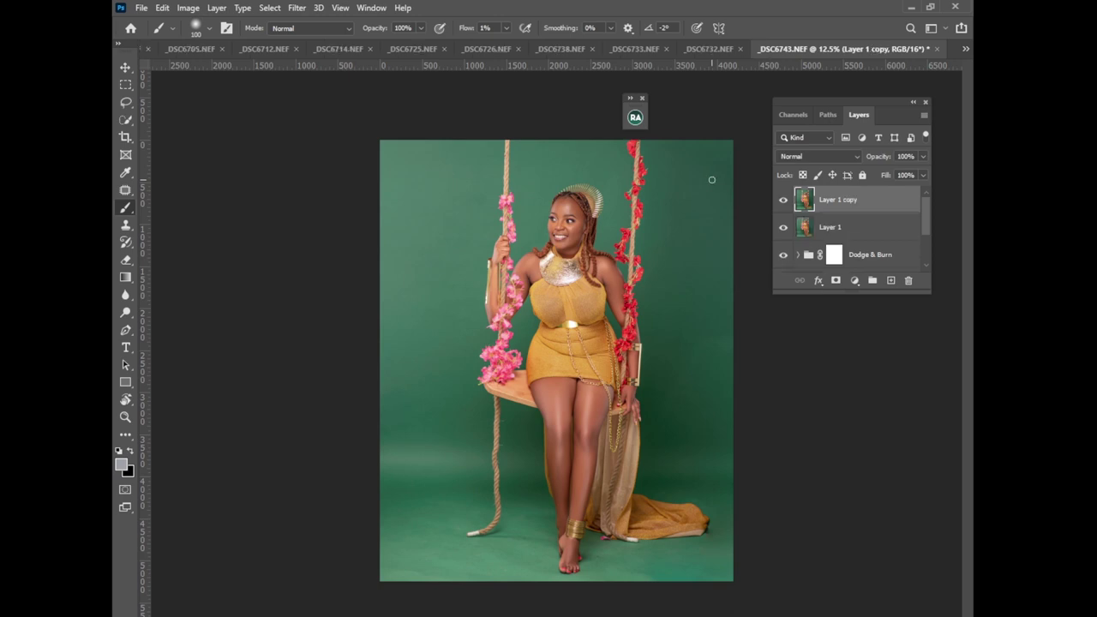
click(854, 281)
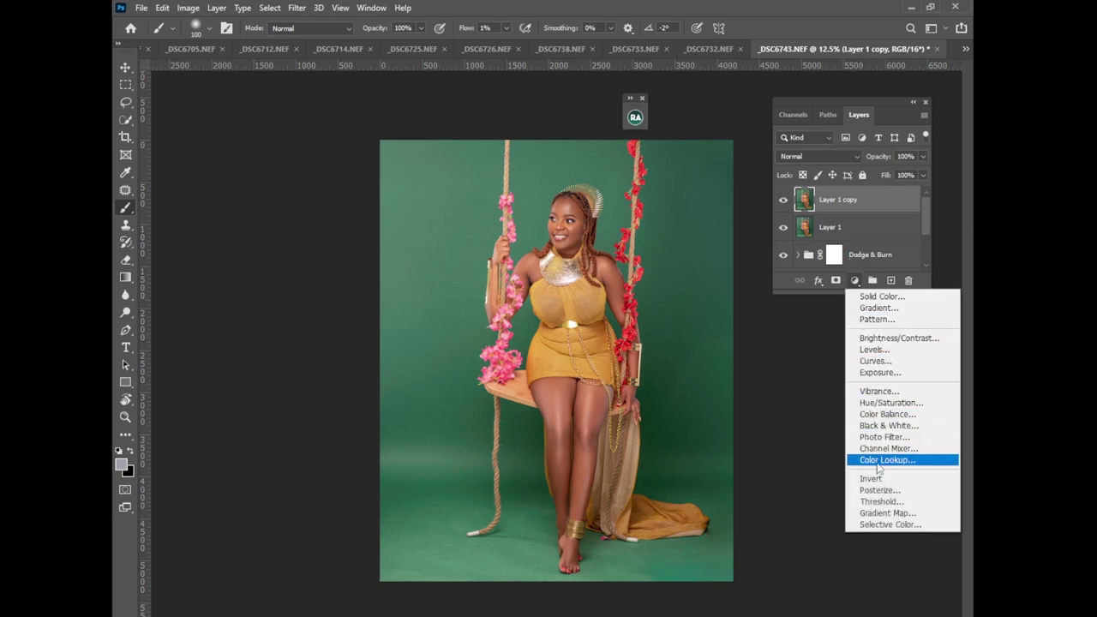
click(819, 396)
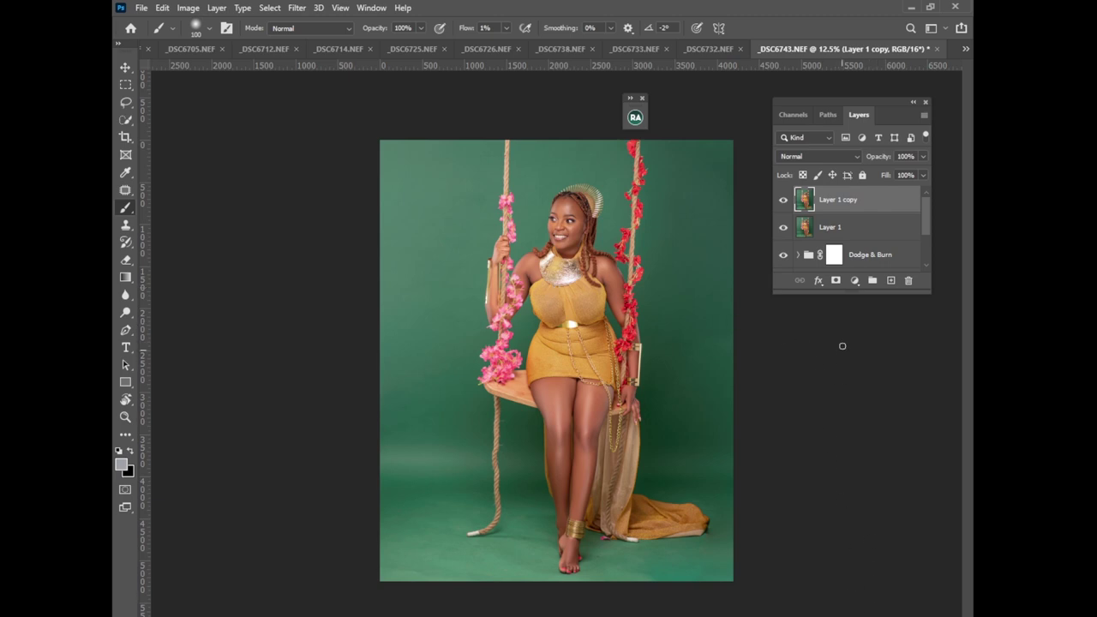
- Add a Color Lookup adjustment layer loaded with the Natural Skintone LUTs 2.CUBE 3D LUT
click(854, 281)
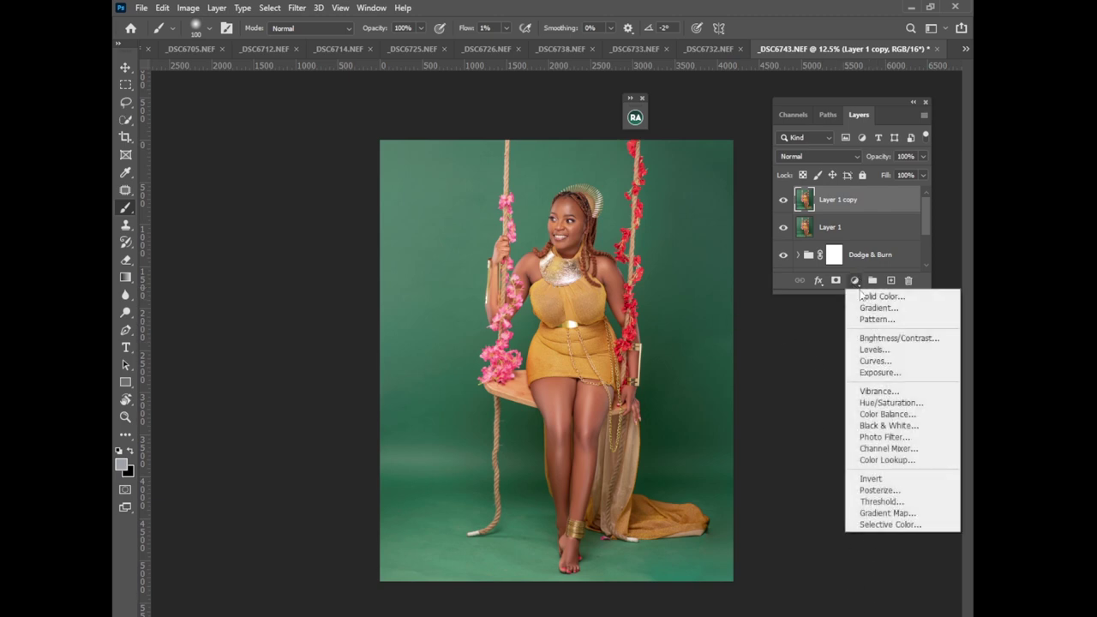
click(872, 460)
click(610, 257)
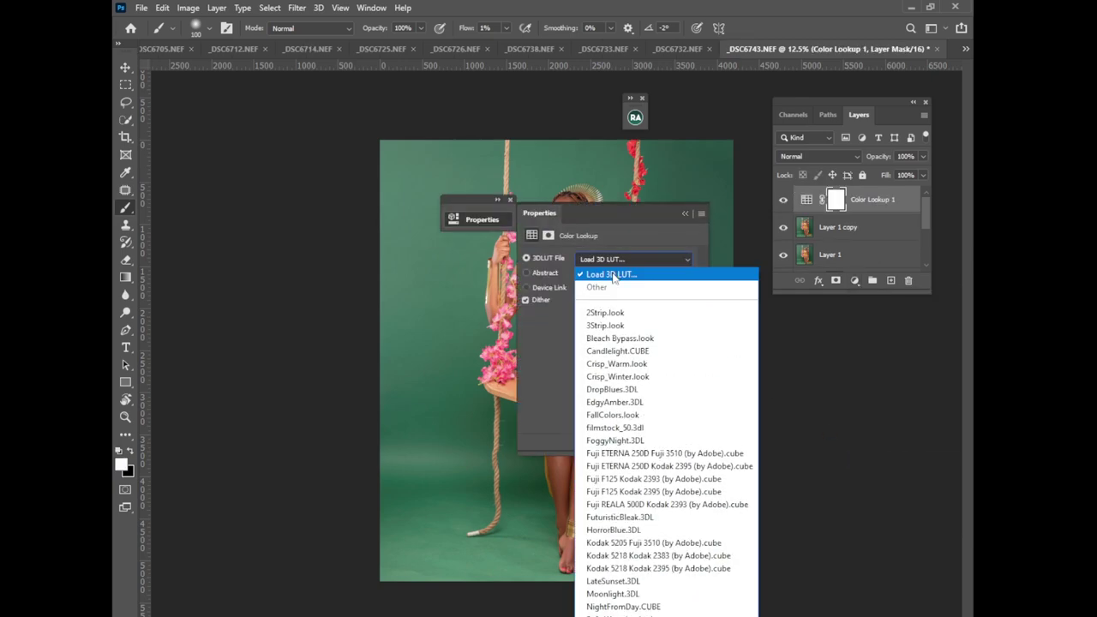
key(Escape)
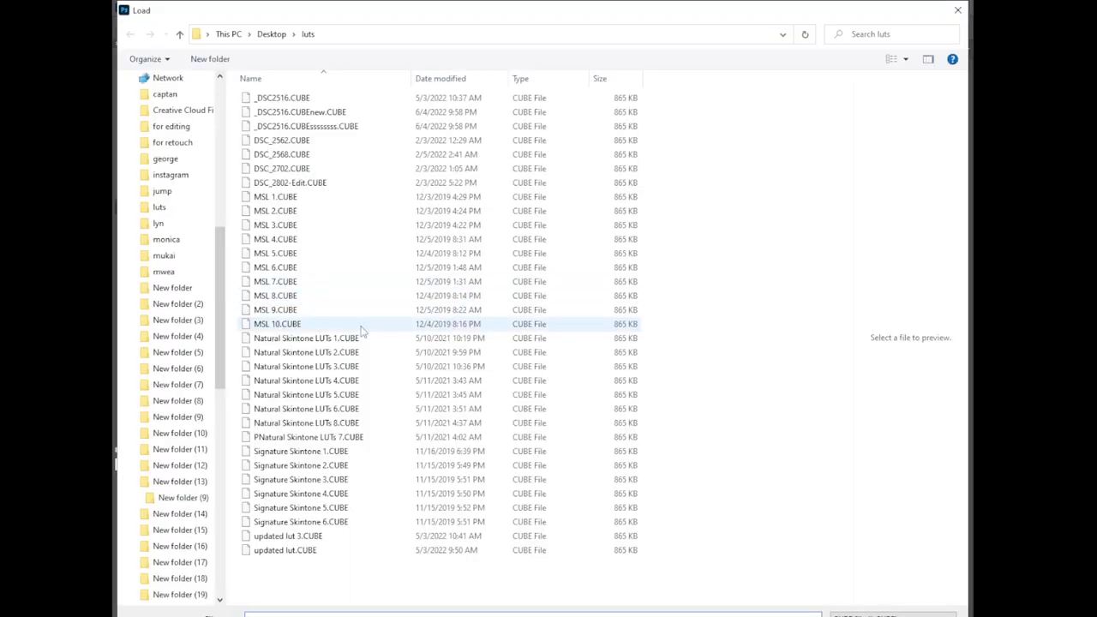
click(342, 354)
key(Return)
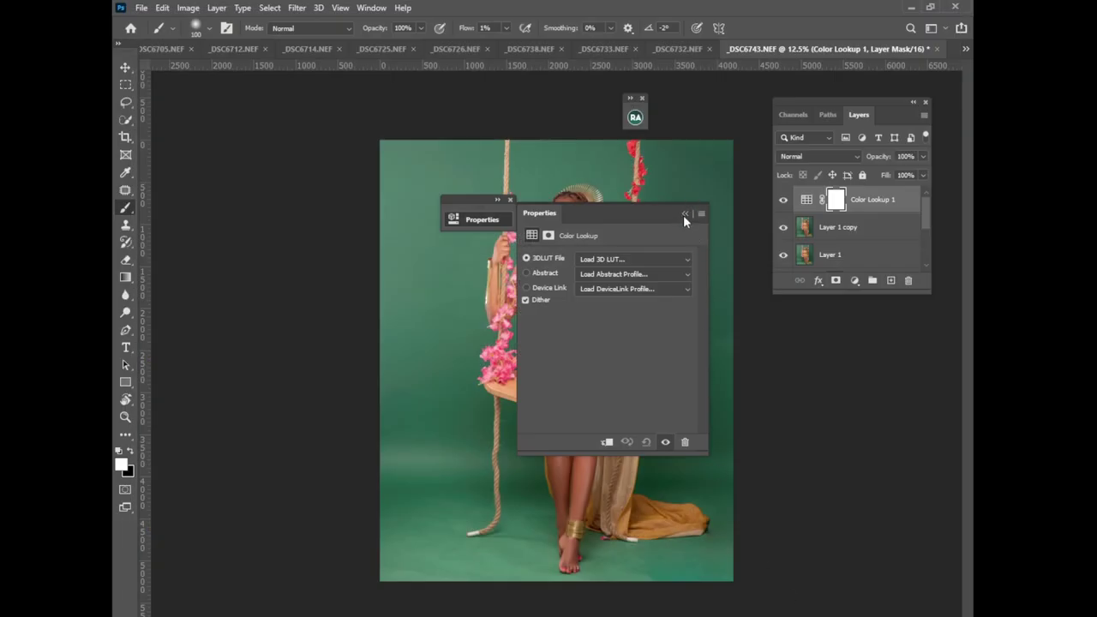
click(684, 213)
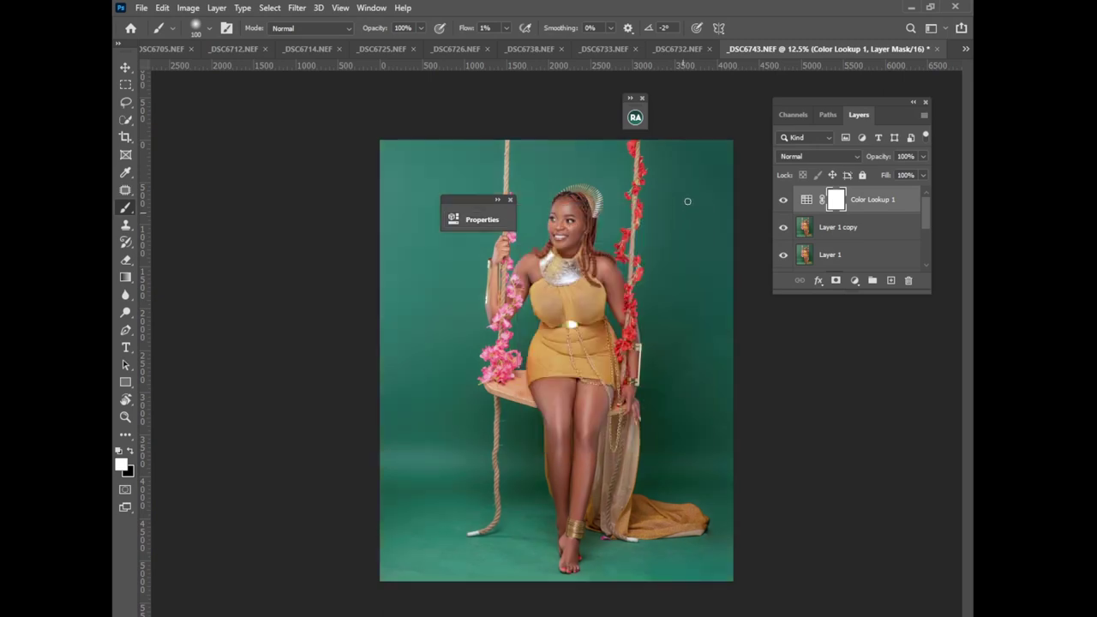
- Lower the Color Lookup layer's opacity to 66%
key(ctrl+plus)
key(ctrl+plus)
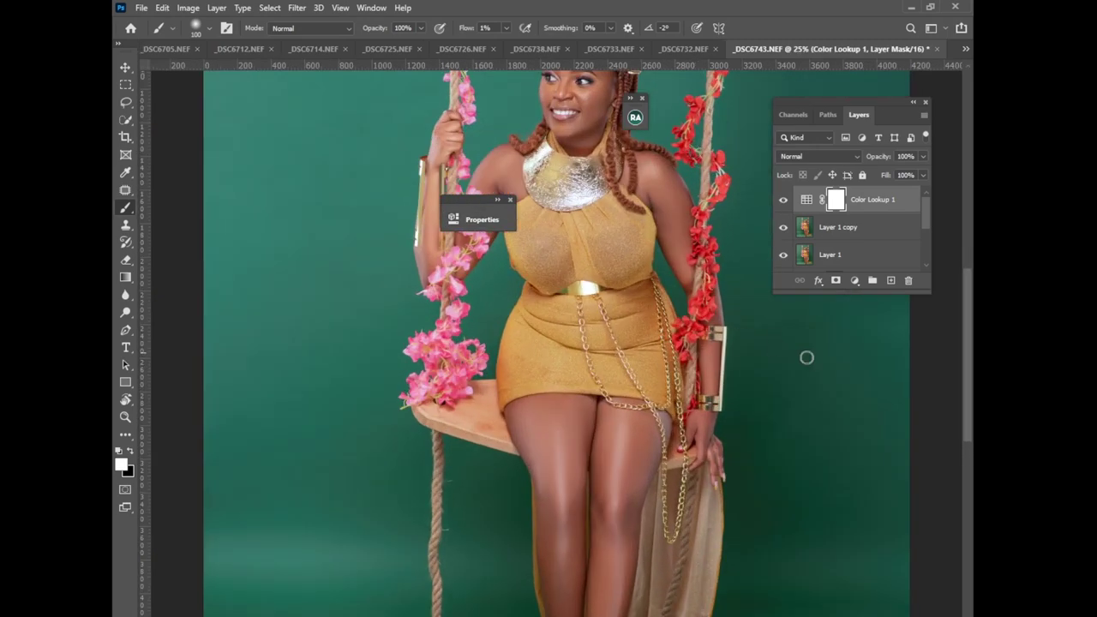
drag(968, 365, 968, 315)
click(924, 156)
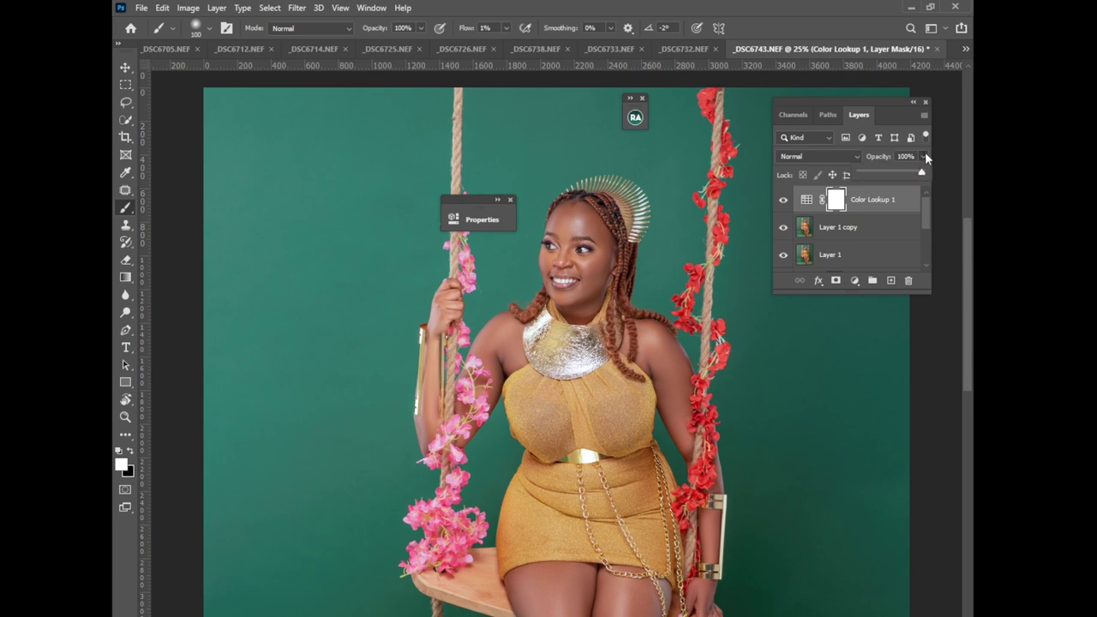
drag(915, 174, 900, 174)
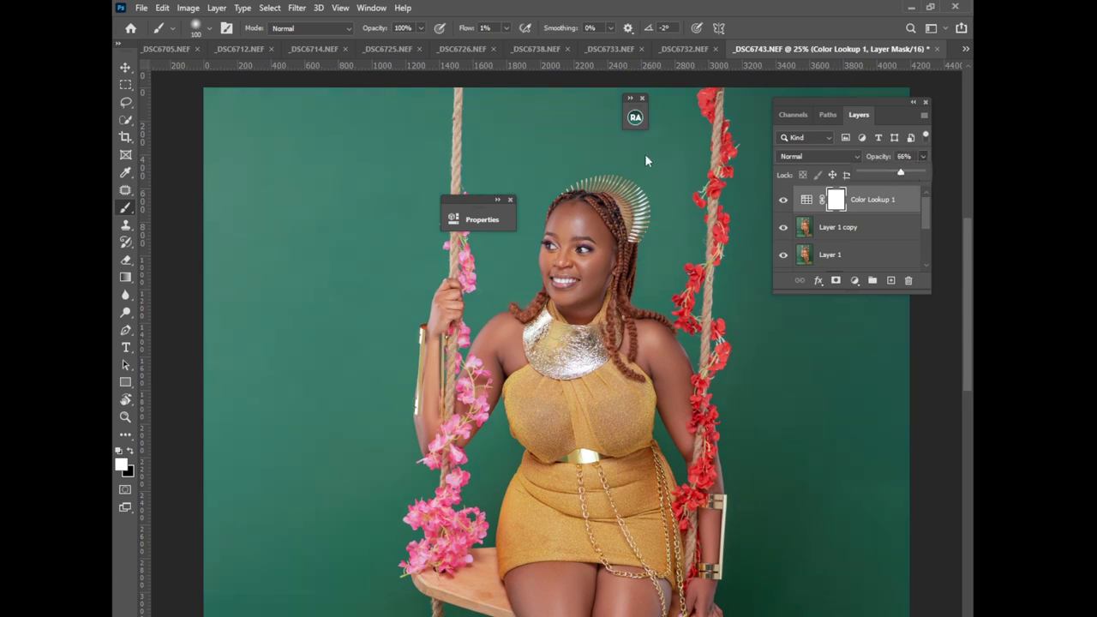
click(510, 200)
- Run the Light Contrast action from the Actions panel
click(371, 7)
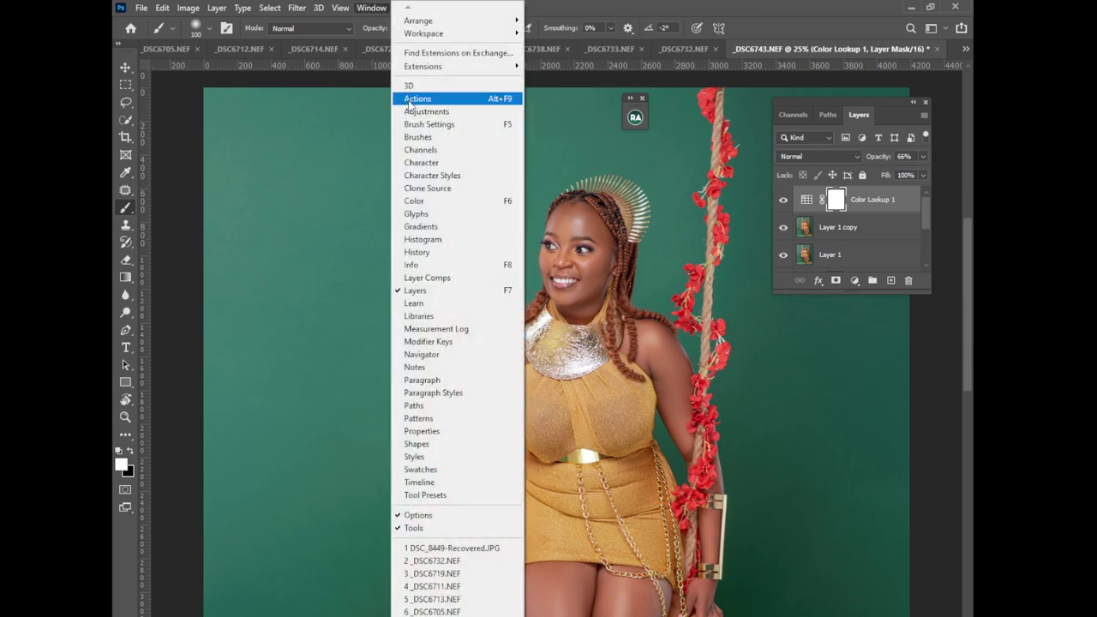
click(409, 99)
click(544, 527)
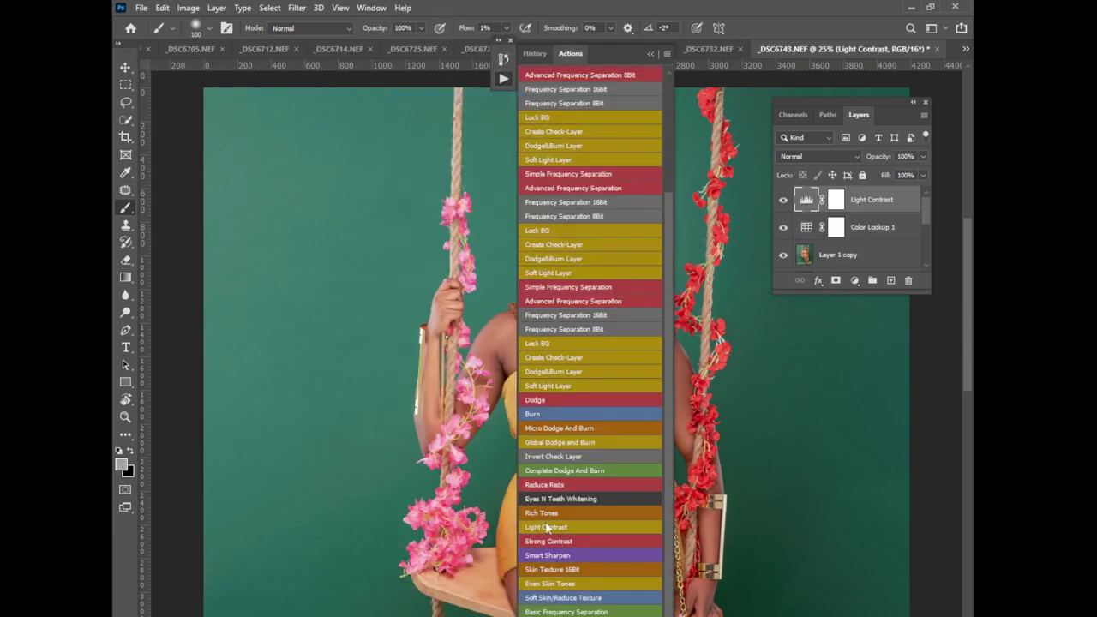
click(651, 53)
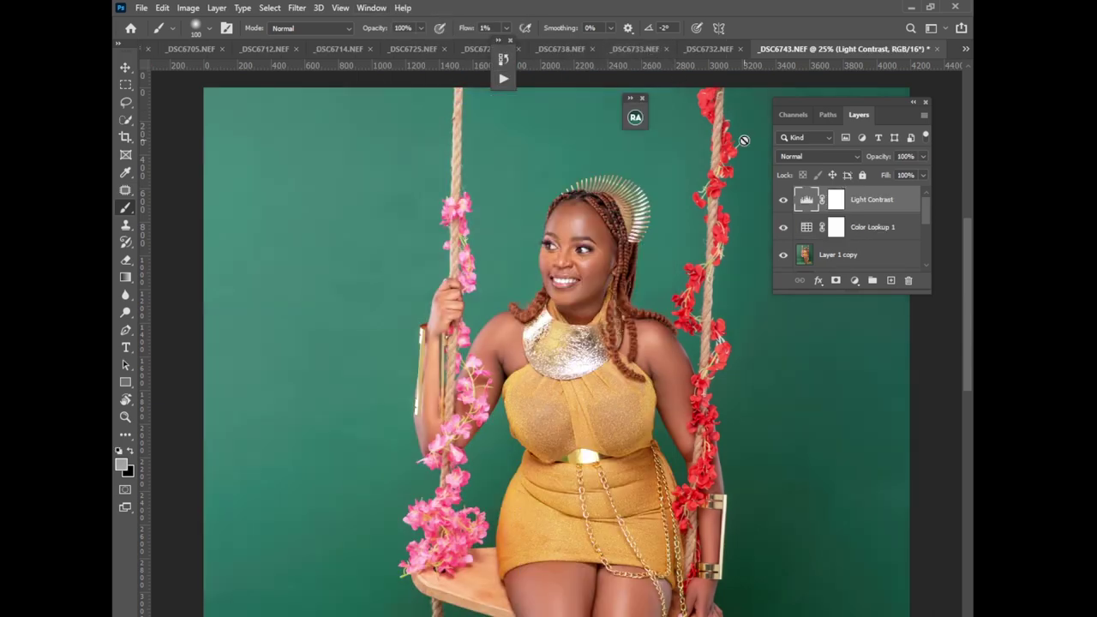
key(ctrl+minus)
key(ctrl+minus)
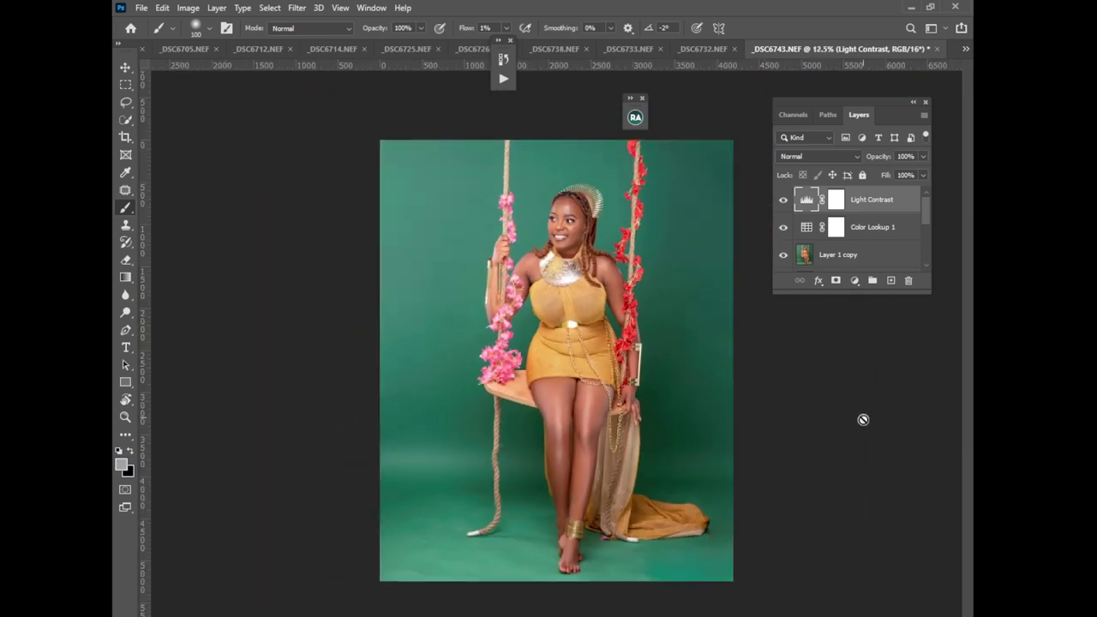
- Add a Levels adjustment layer with input black point 7 and white point 250
click(854, 280)
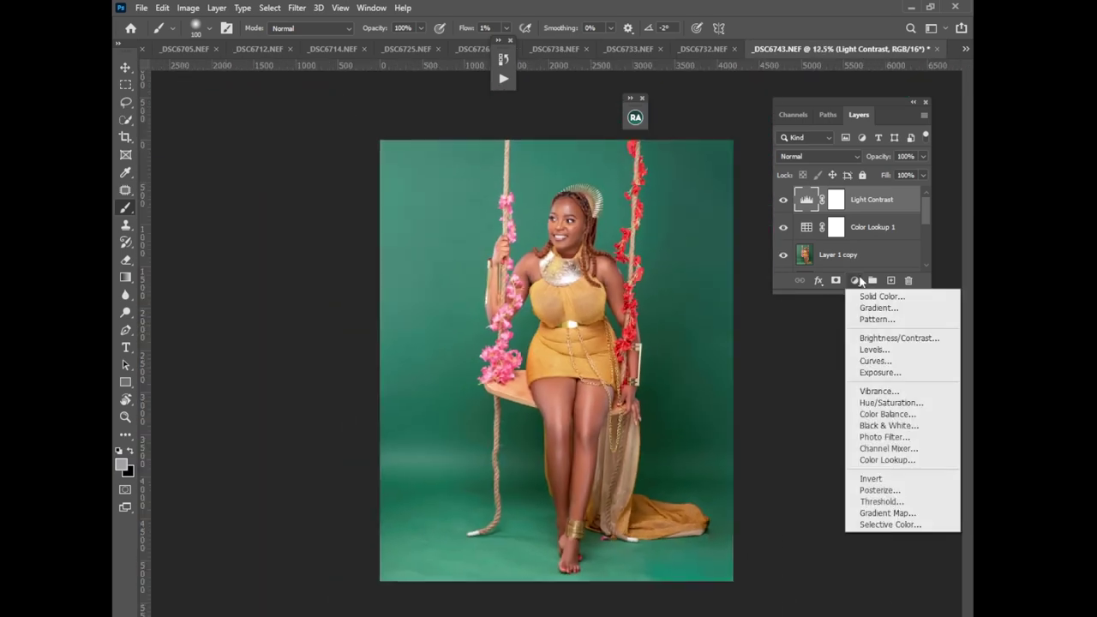
click(865, 346)
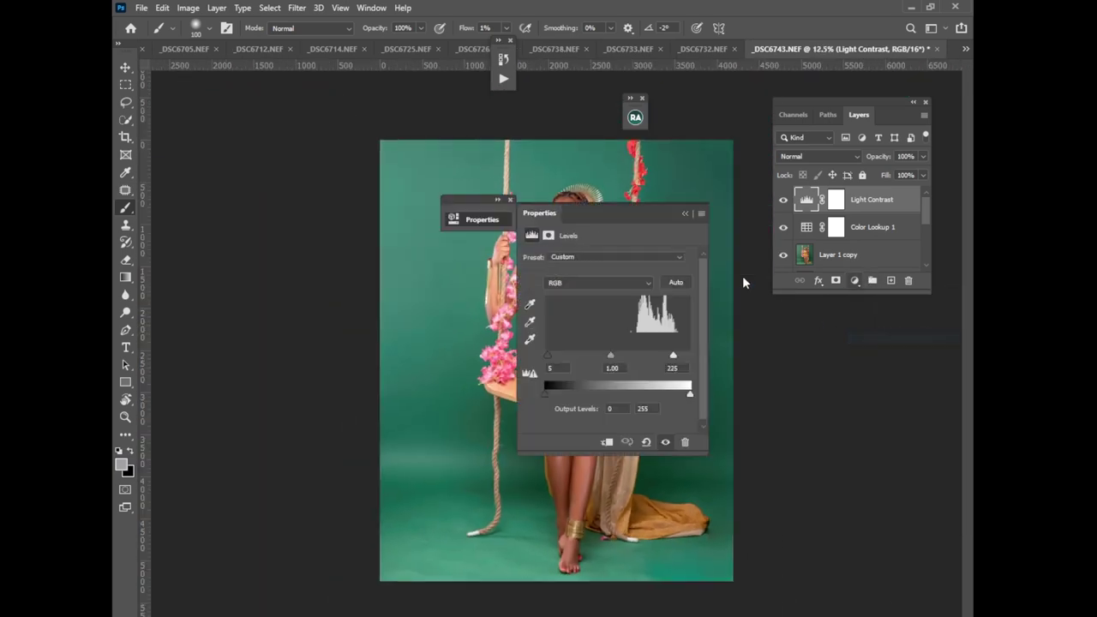
click(690, 213)
key(ctrl+z)
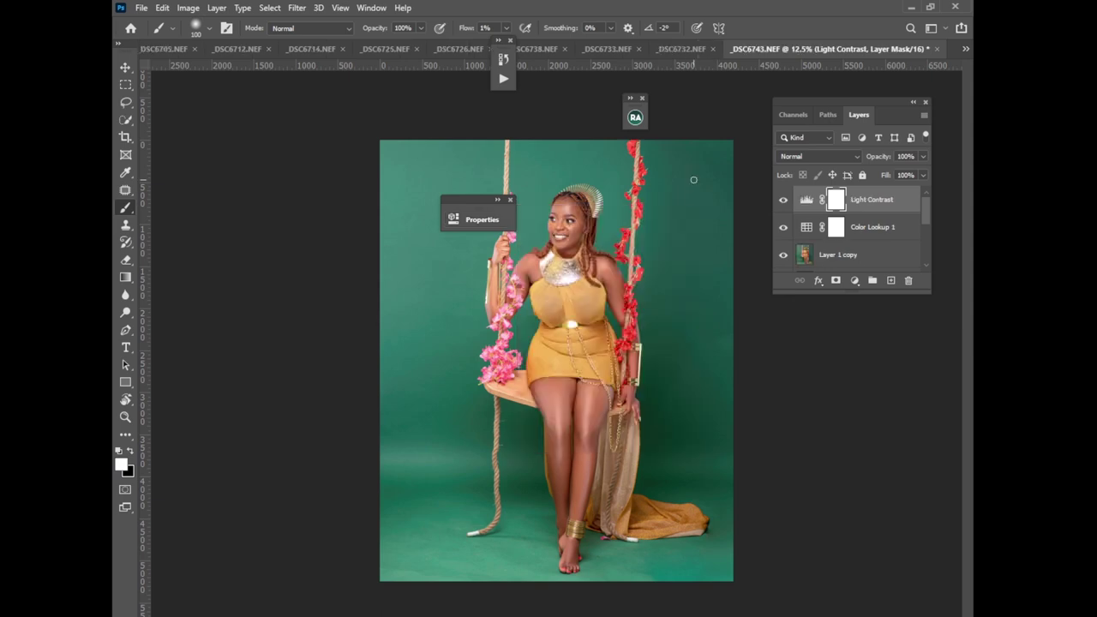
click(853, 281)
click(867, 347)
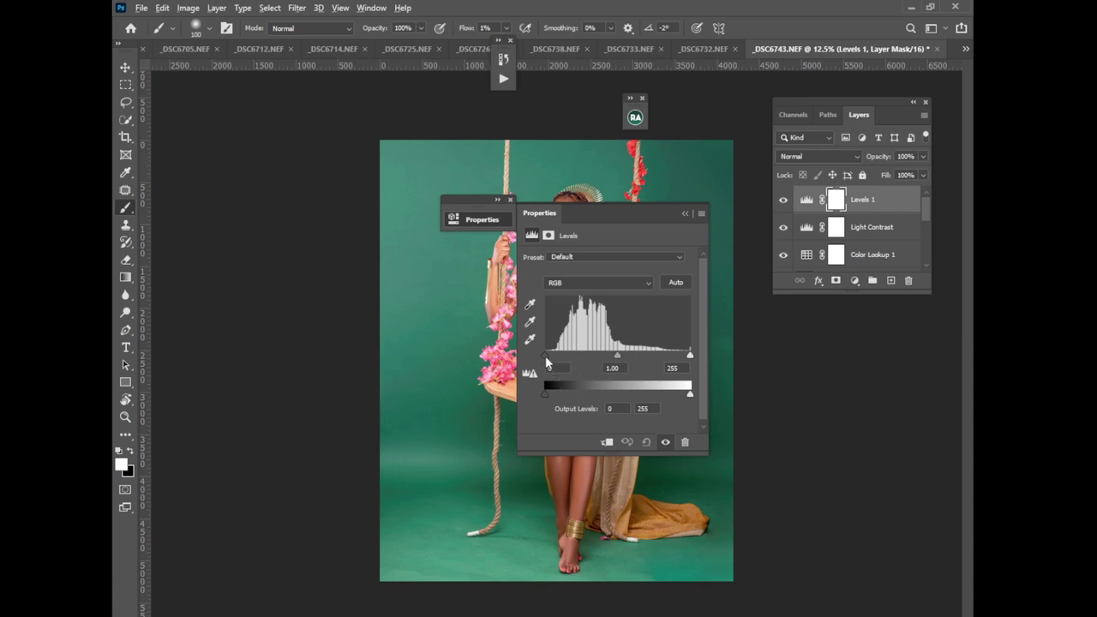
drag(546, 357, 552, 359)
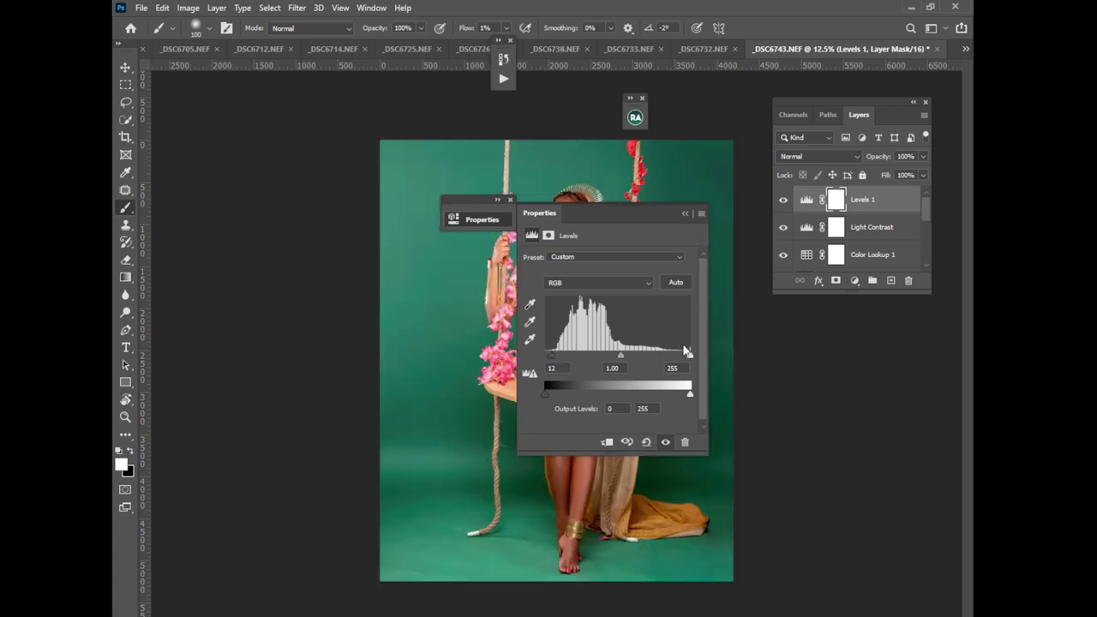
drag(690, 360, 687, 360)
drag(552, 358, 549, 360)
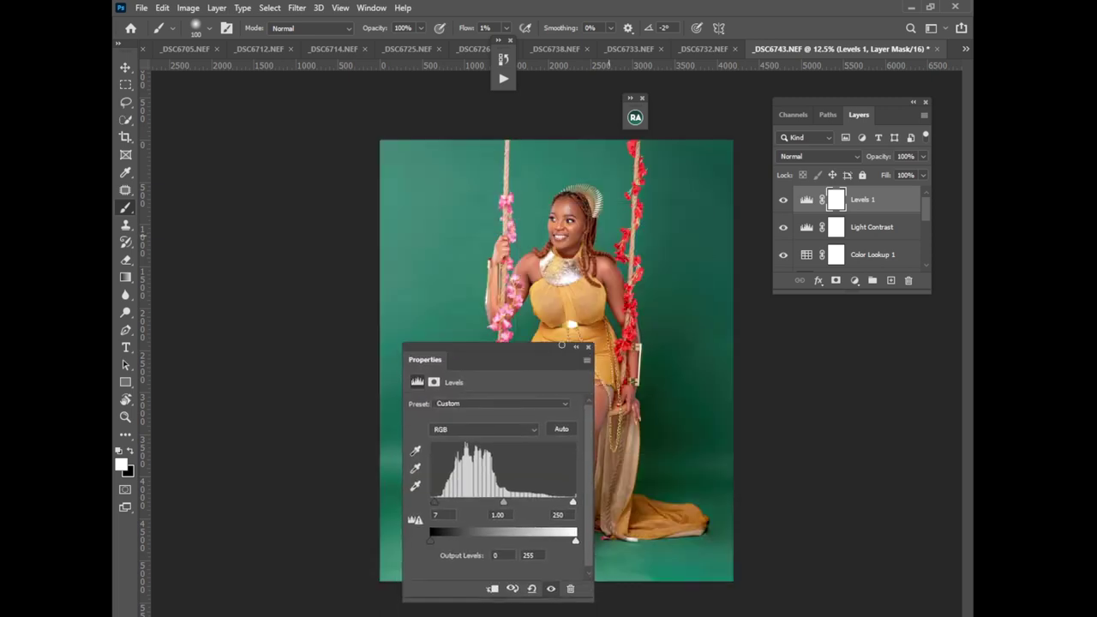
click(577, 347)
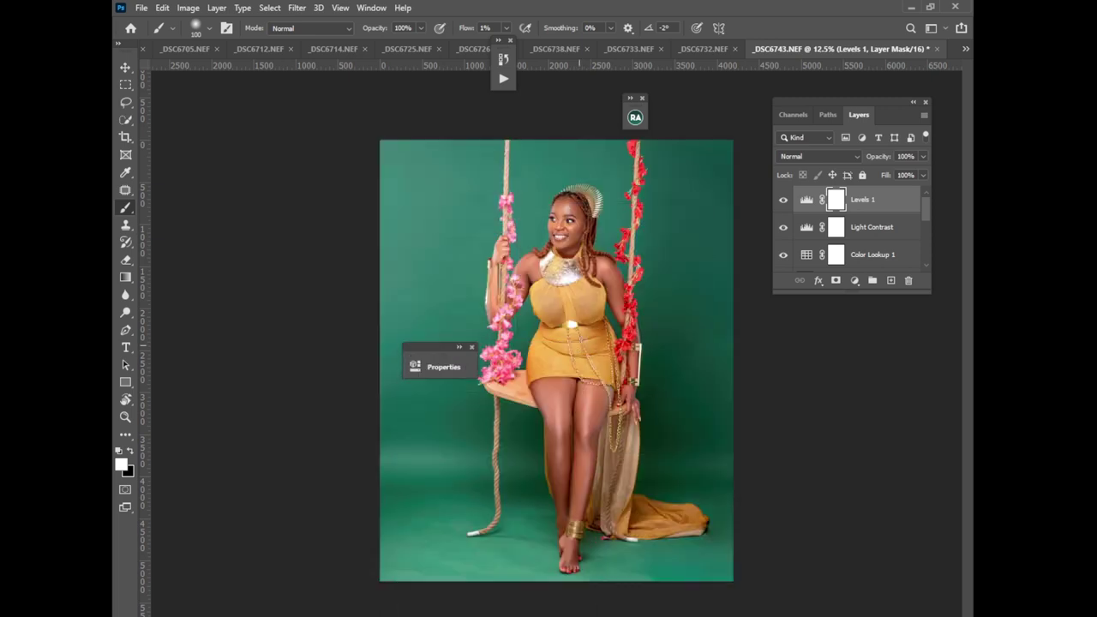
- Reduce Levels 1 opacity to 58%, comparing the result with the layer hidden
click(783, 200)
click(783, 200)
click(783, 201)
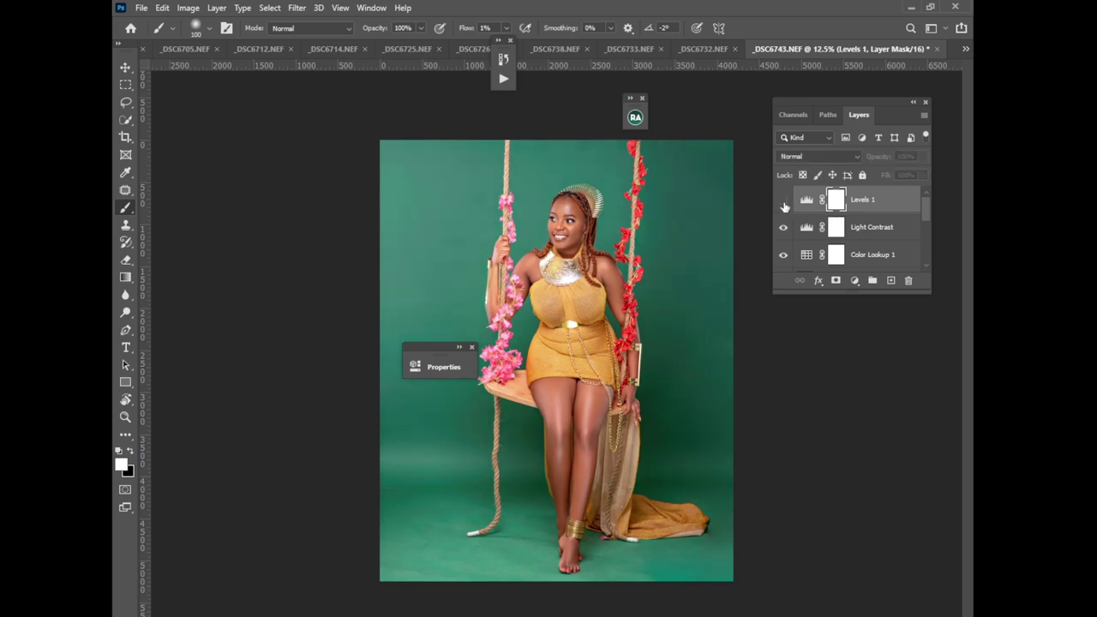
click(783, 200)
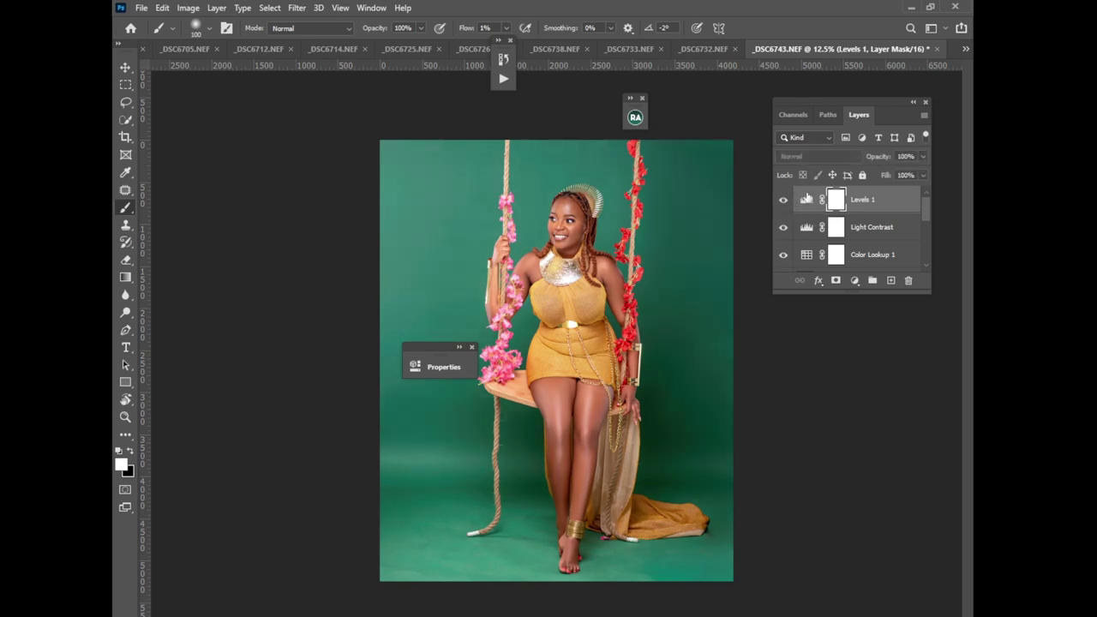
click(923, 157)
drag(909, 176, 901, 179)
click(783, 200)
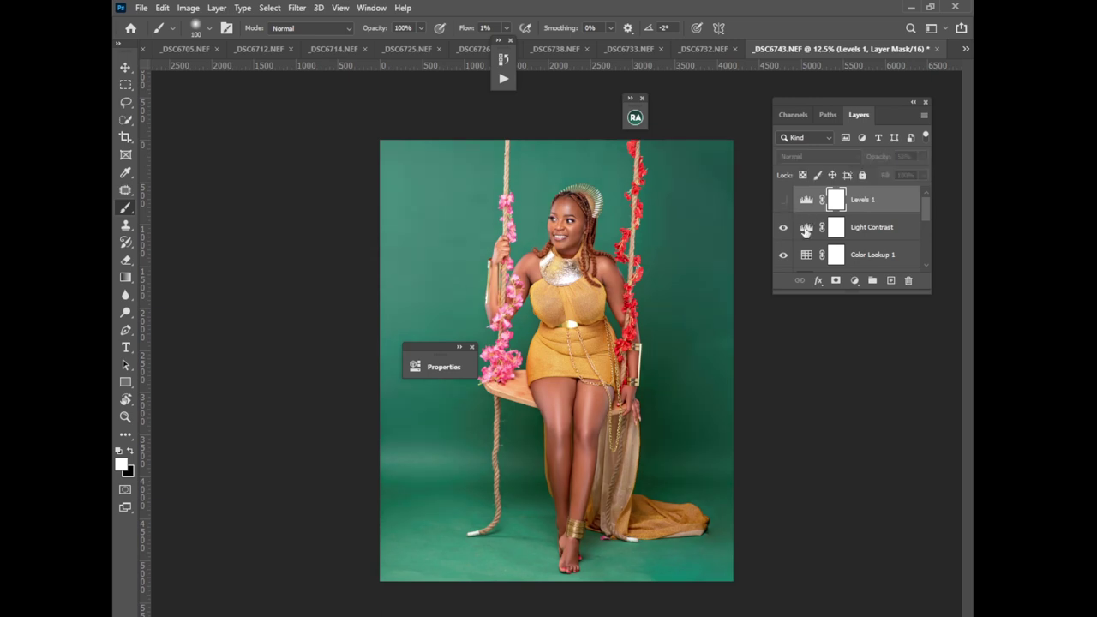
- Stamp the visible layers into Layer 2 and duplicate it as Layer 2 copy
scroll(932, 222, down, 3)
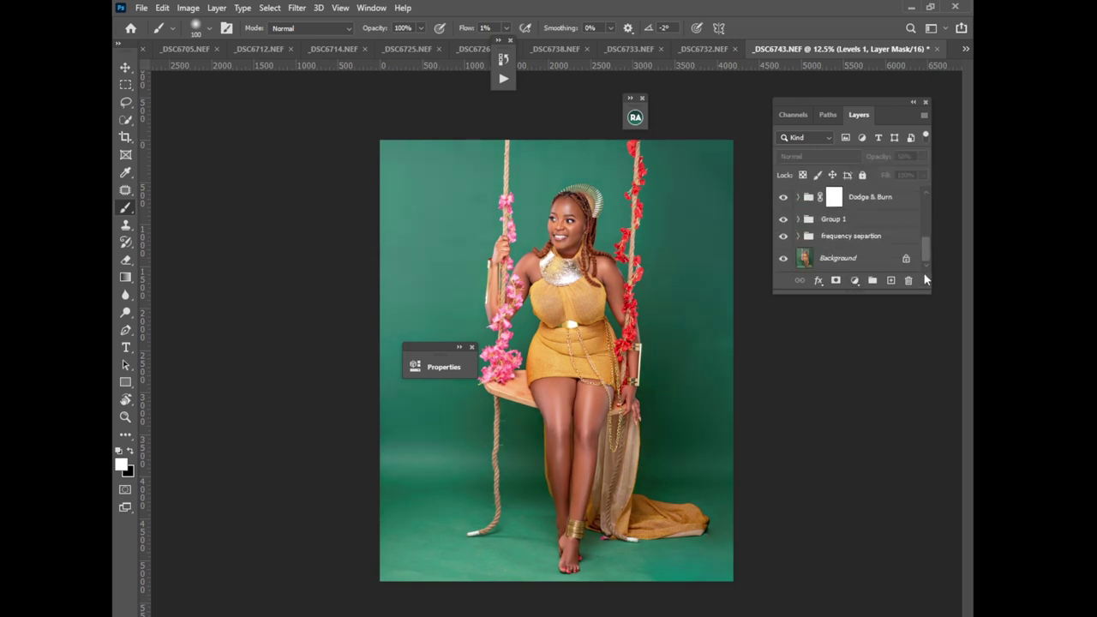
right_click(852, 260)
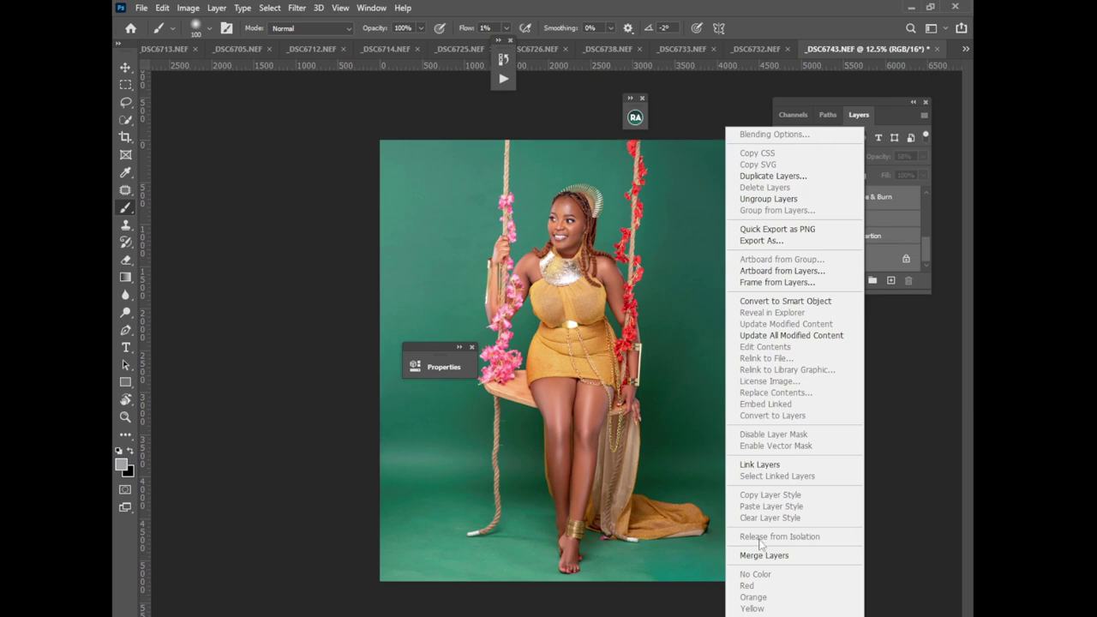
click(924, 209)
drag(928, 257, 921, 177)
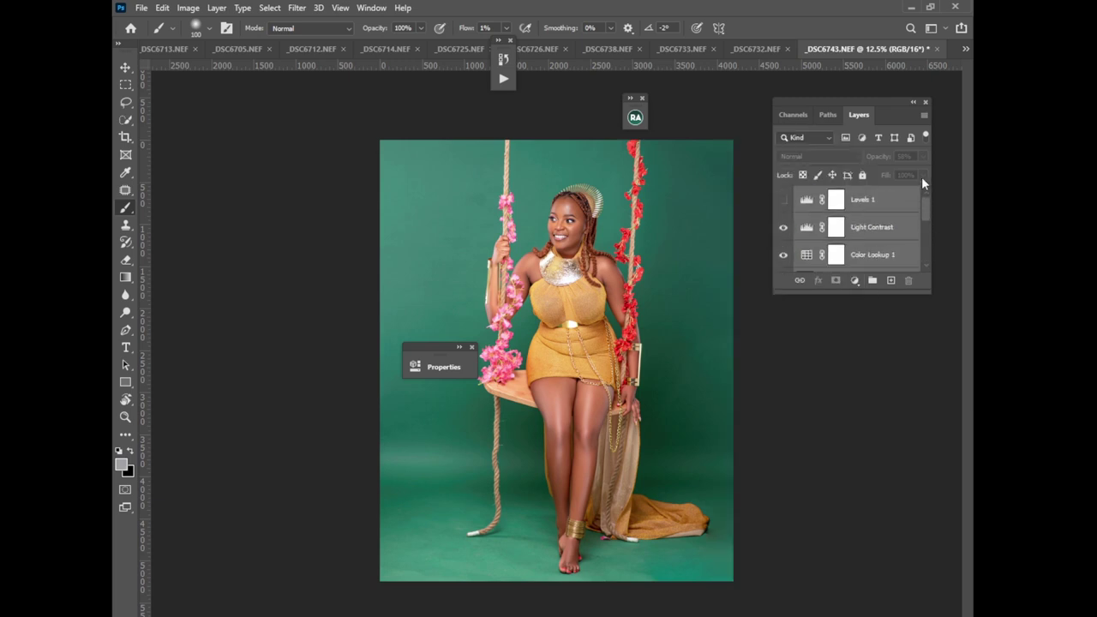
click(863, 204)
click(783, 204)
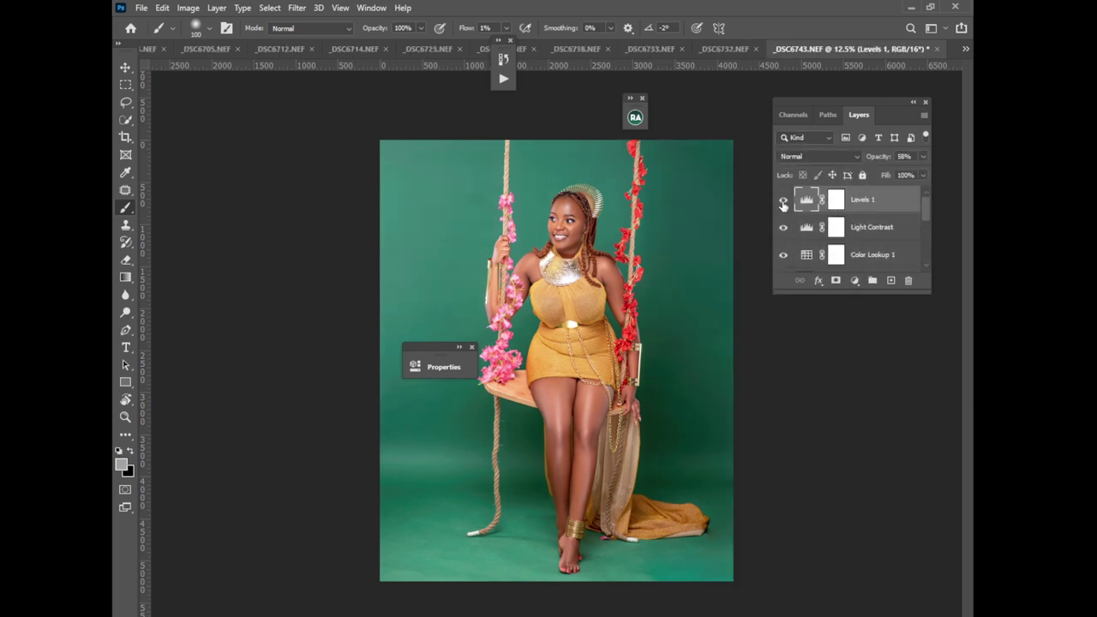
click(783, 205)
click(783, 206)
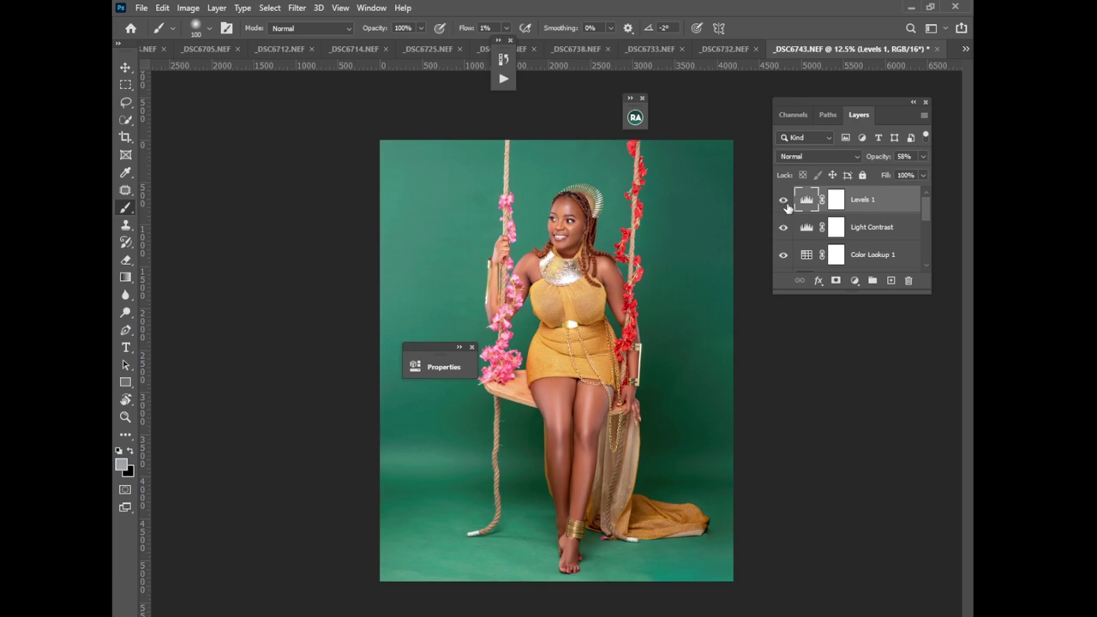
click(471, 347)
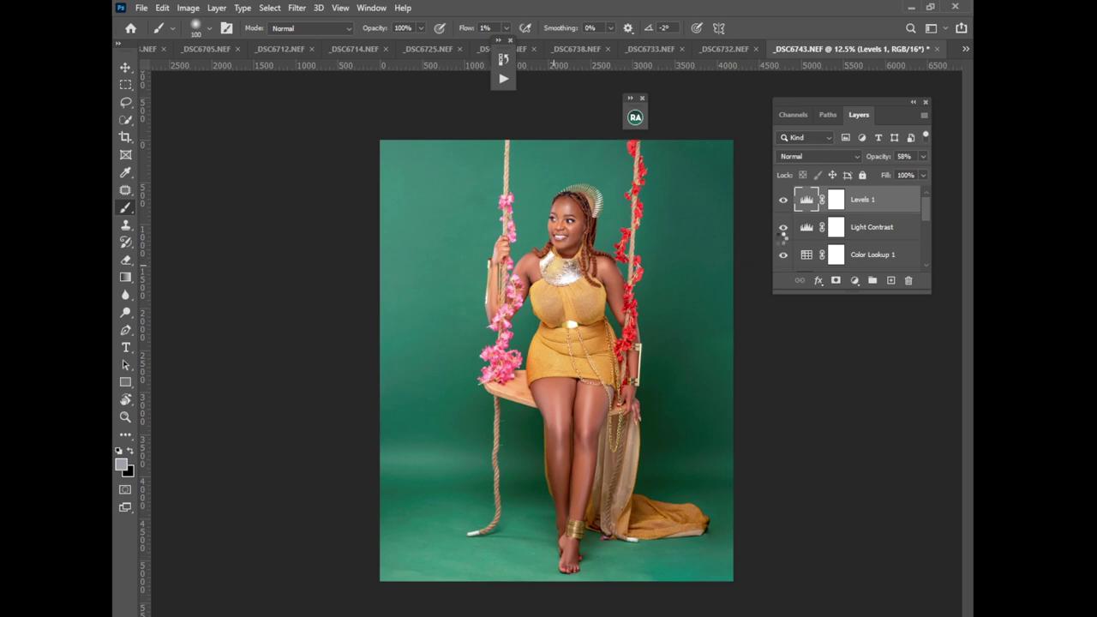
key(ctrl+shift+alt+e)
key(ctrl+j)
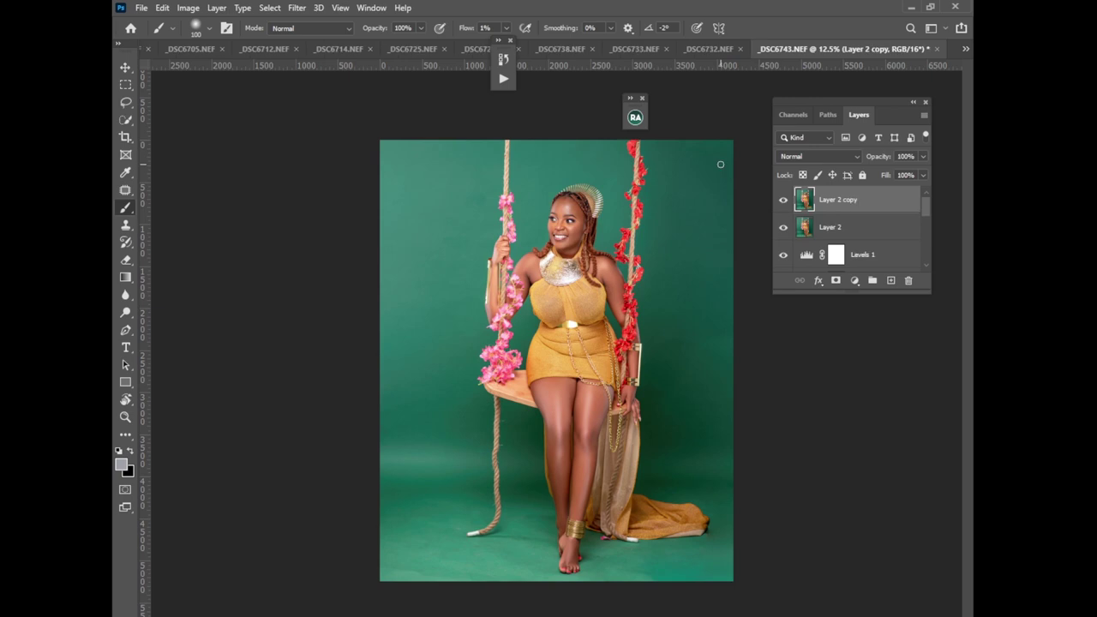
- Select the green backdrop with Color Range, sampling it at fuzziness about 131
click(269, 8)
click(286, 140)
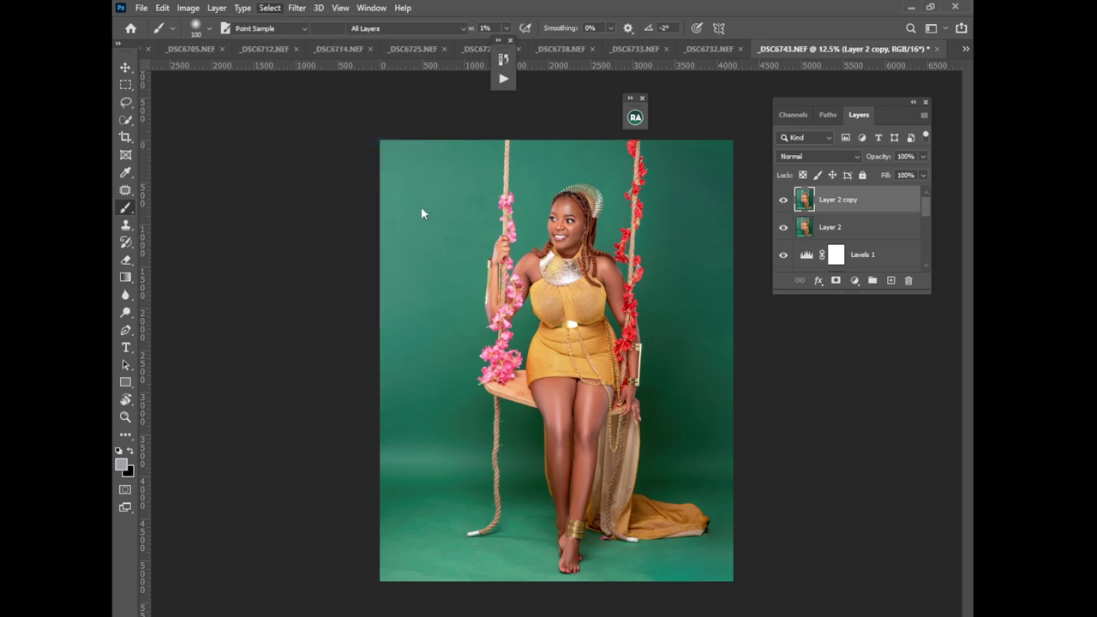
drag(600, 81, 708, 232)
click(426, 233)
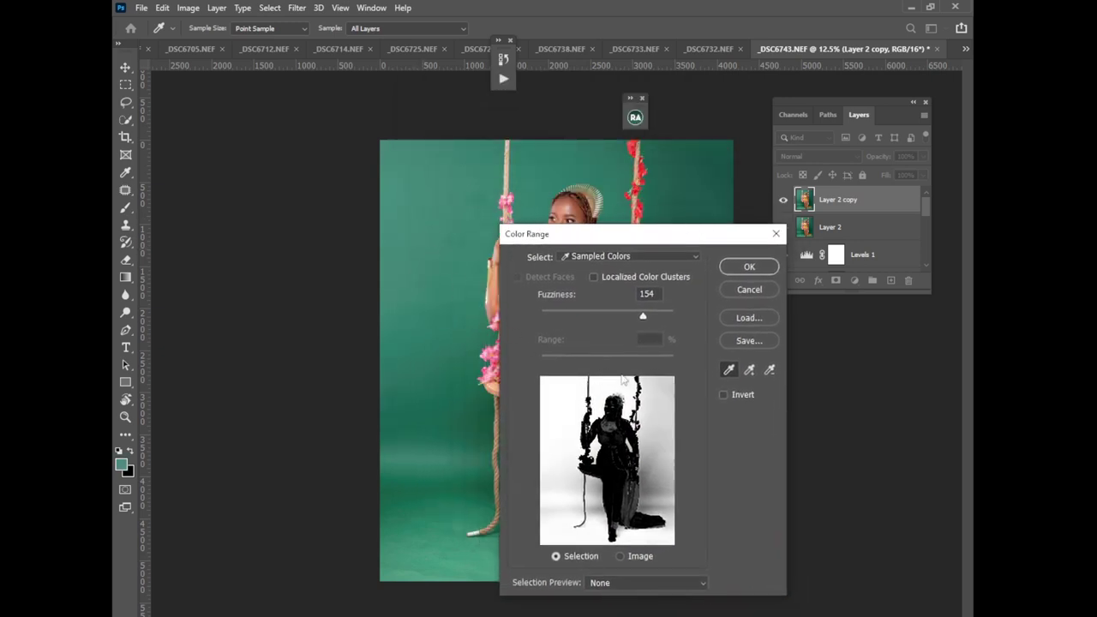
mouse_move(646, 316)
mouse_down()
mouse_move(545, 316)
mouse_move(694, 307)
mouse_move(631, 313)
mouse_up()
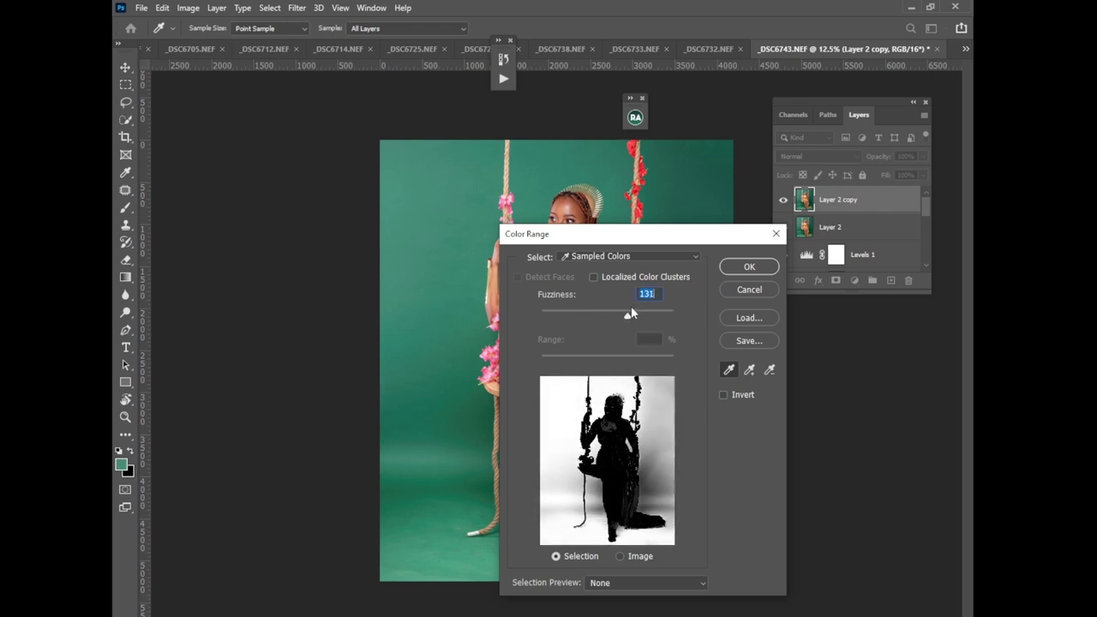
click(749, 267)
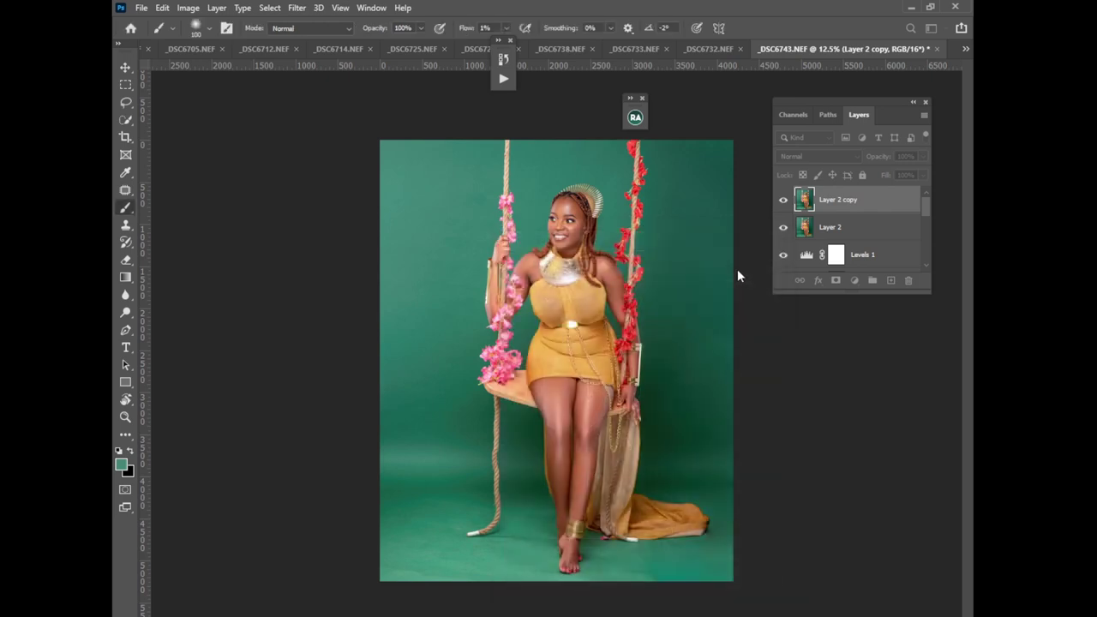
click(854, 280)
- Add a Brightness/Contrast adjustment layer and feather its mask to 4.6 px
click(898, 338)
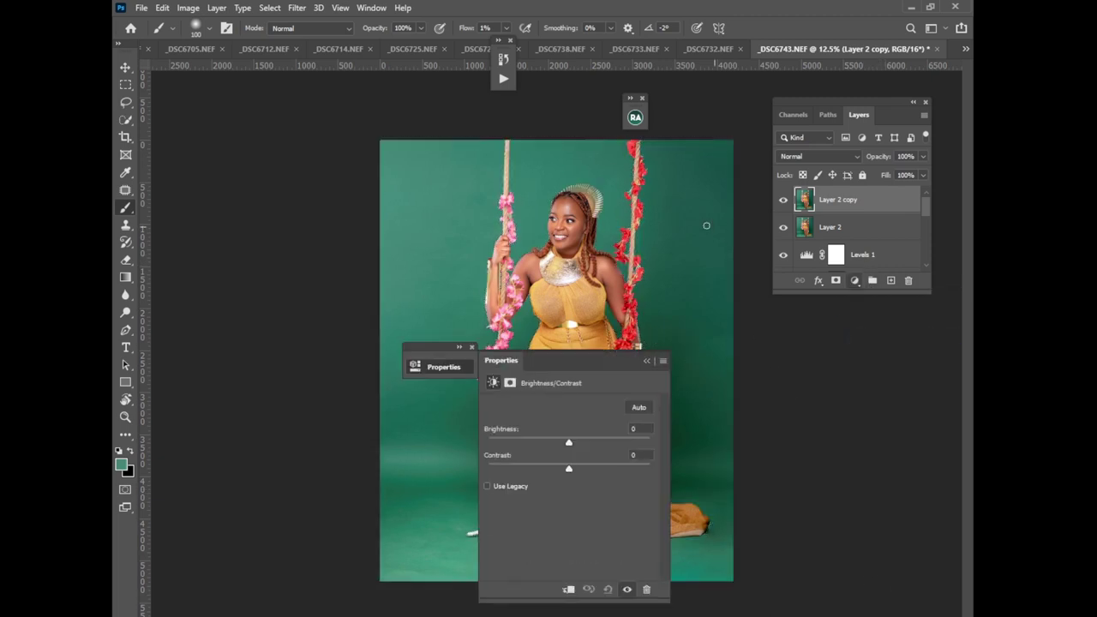
click(647, 360)
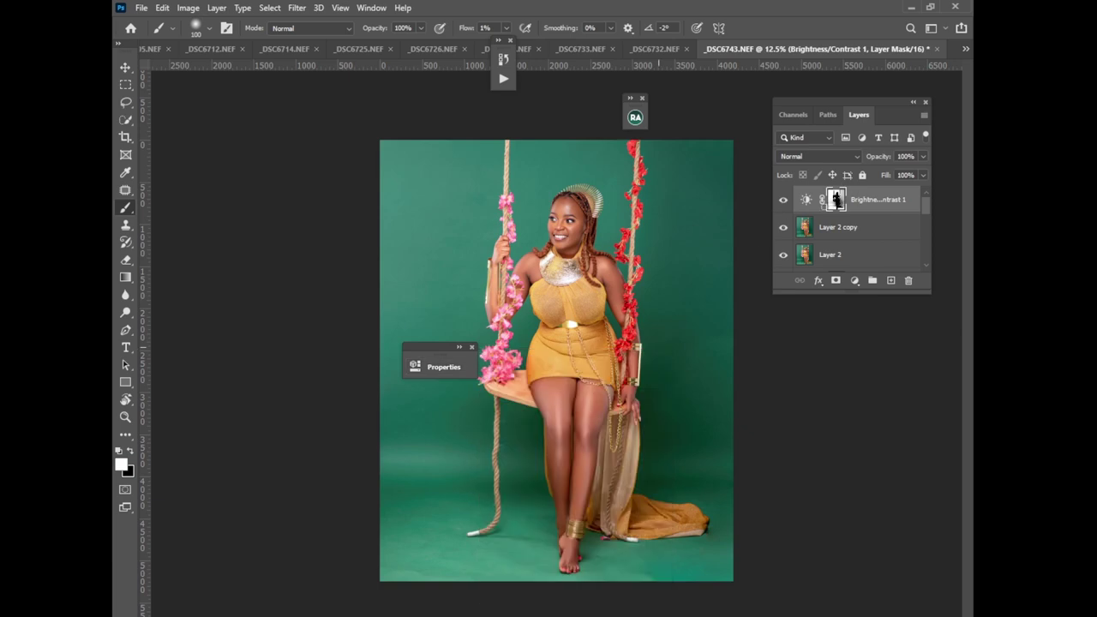
double_click(804, 204)
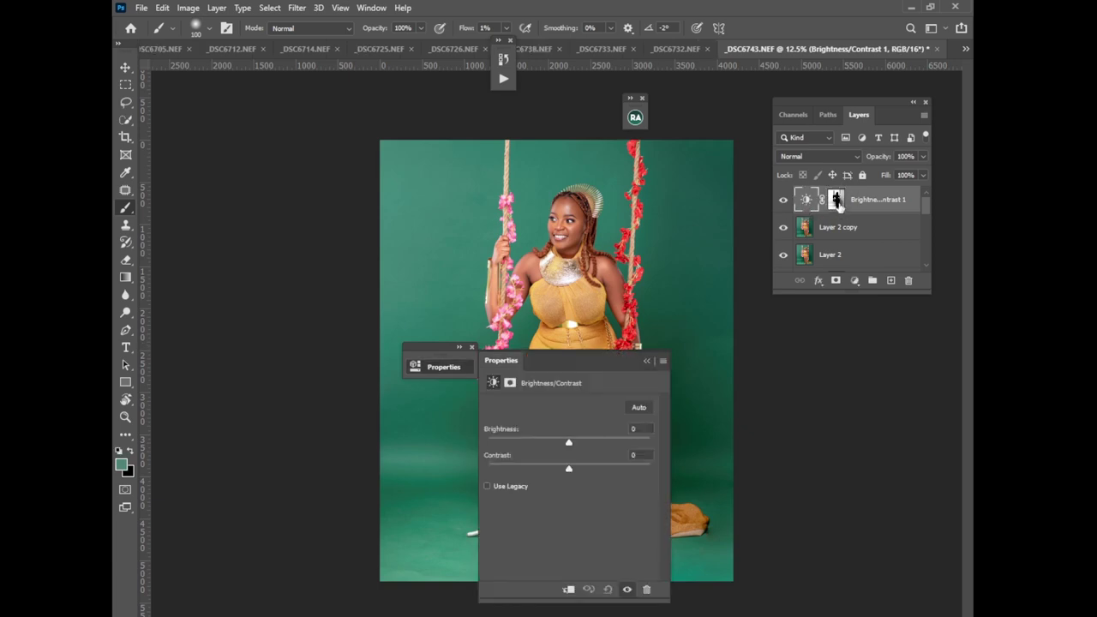
click(837, 204)
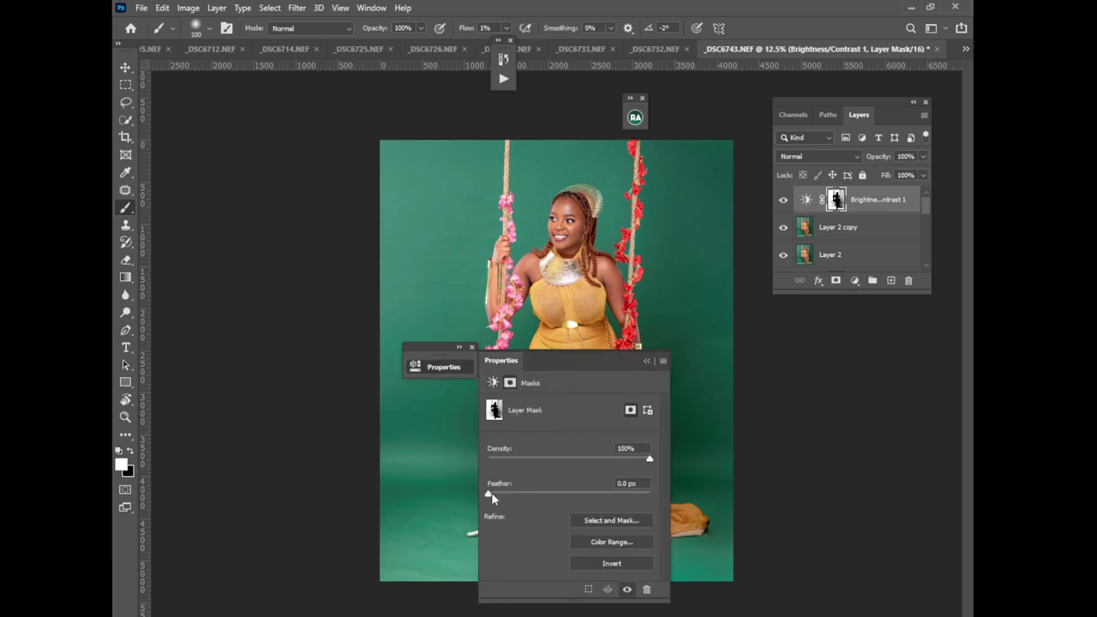
drag(492, 498, 529, 499)
click(665, 363)
- Darken the background to Brightness -60, comparing before and after
click(805, 199)
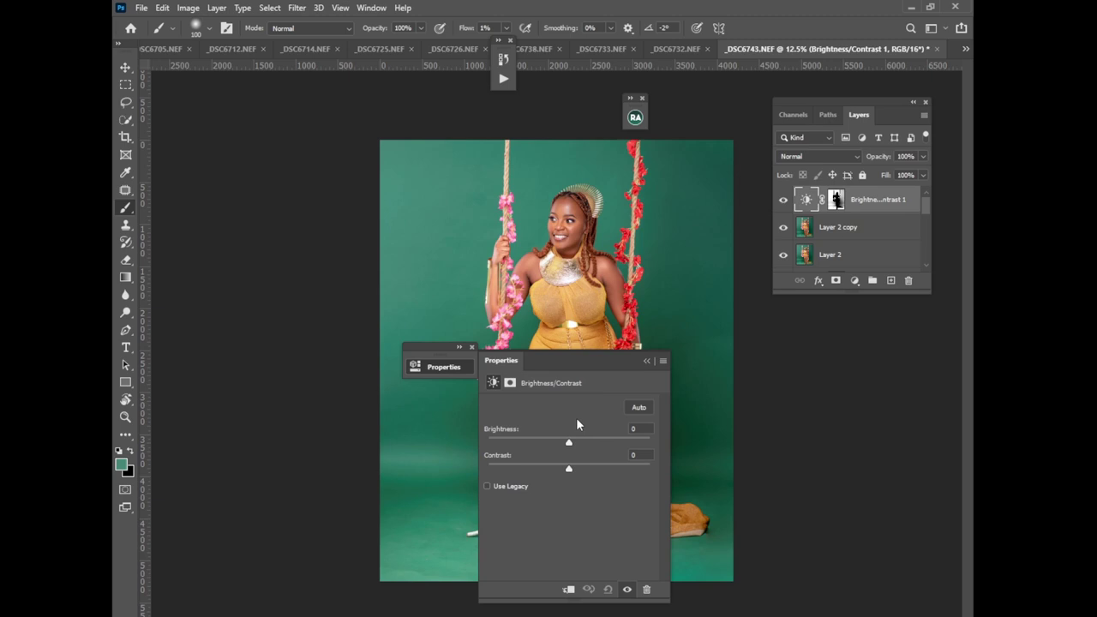
drag(568, 442, 537, 444)
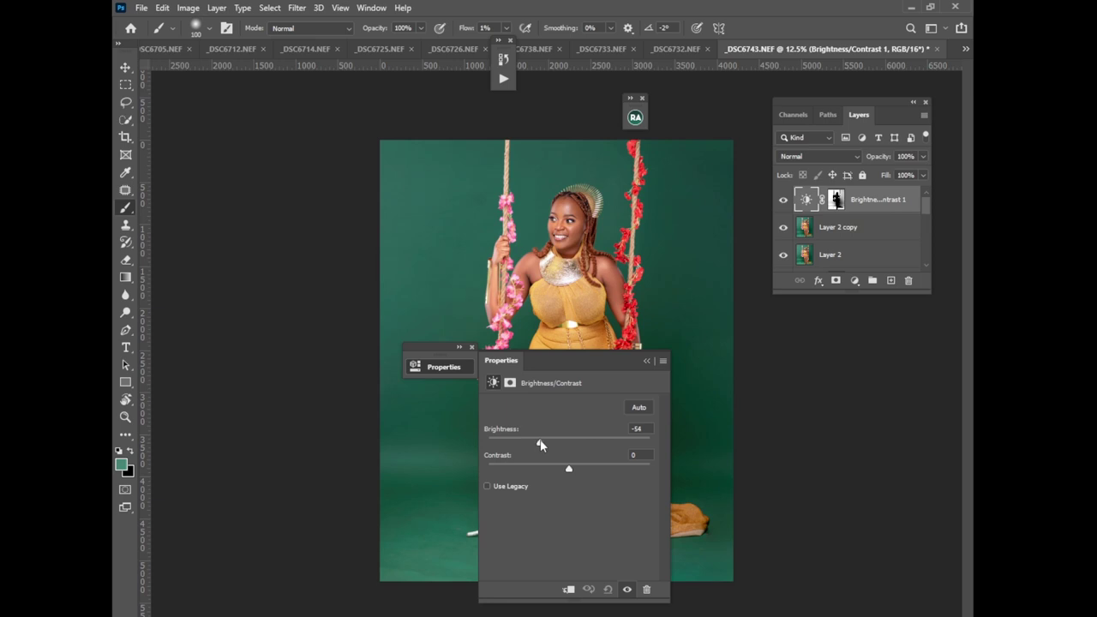
click(646, 361)
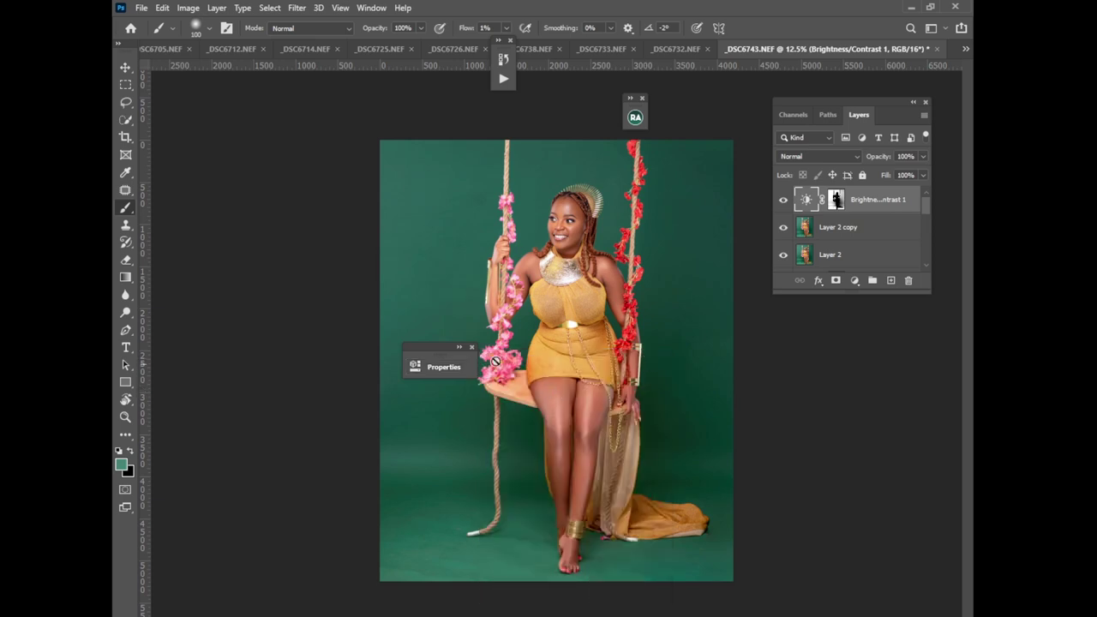
click(472, 347)
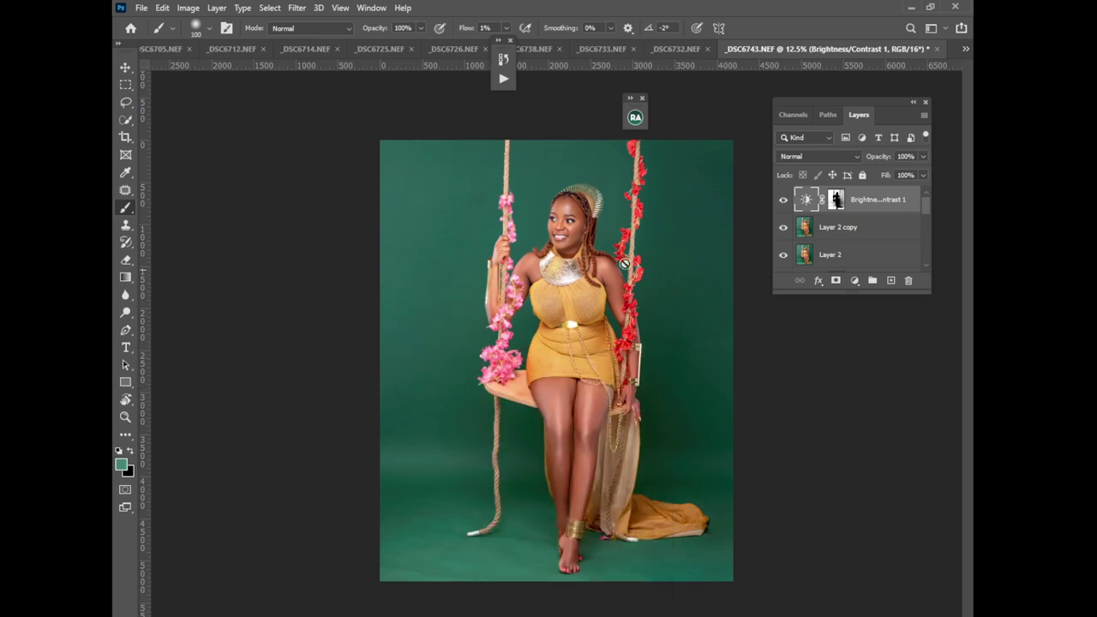
click(782, 200)
click(782, 201)
click(782, 201)
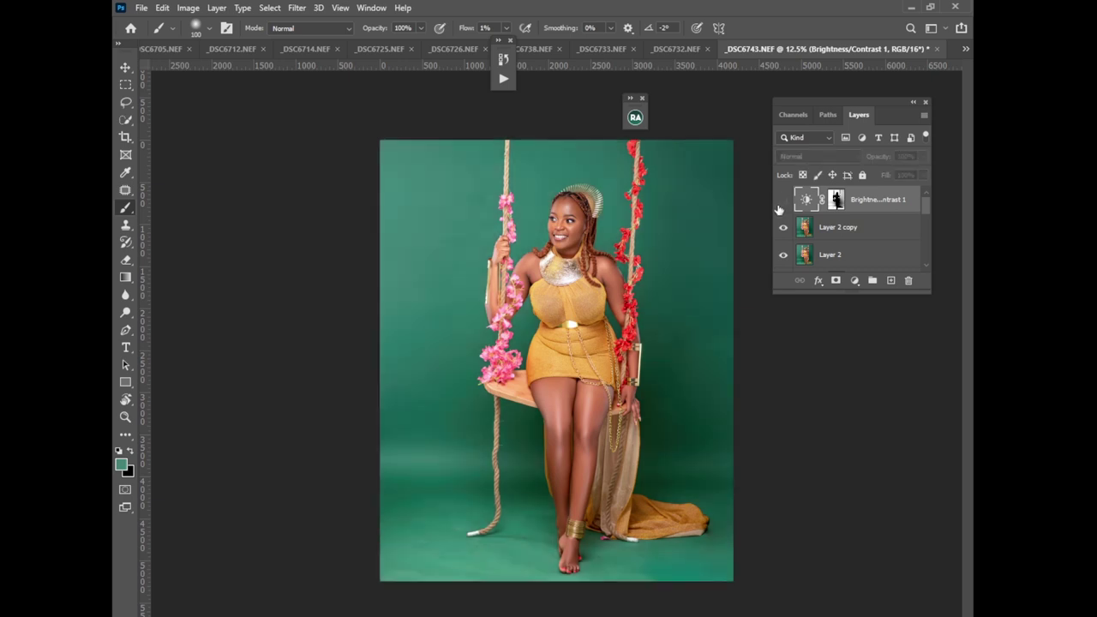
click(782, 200)
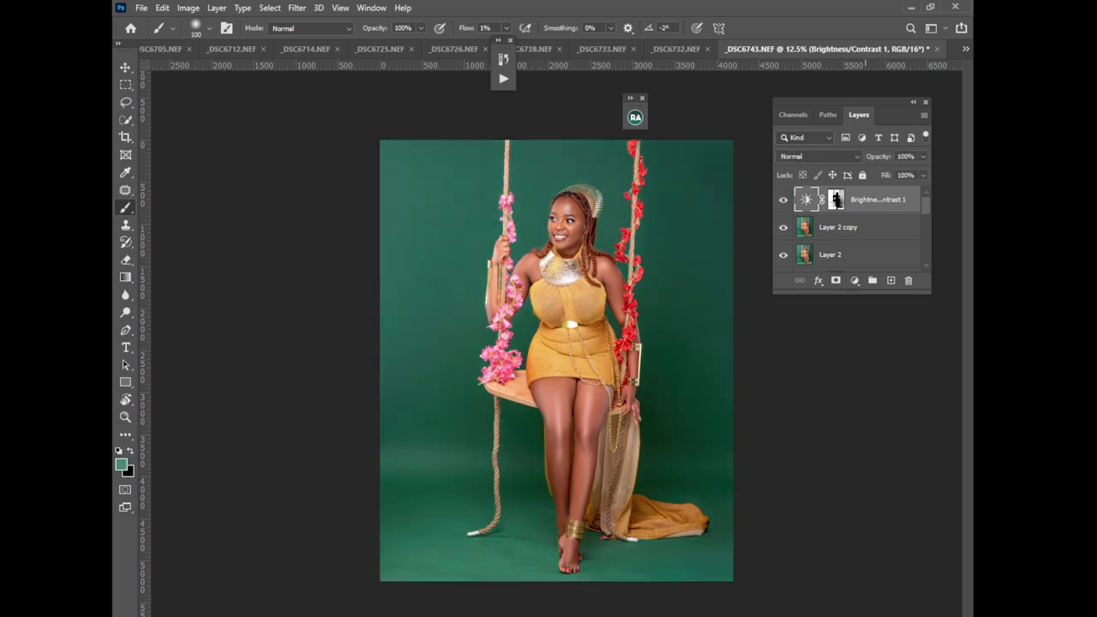
- Add a Selective Color adjustment layer
click(855, 280)
click(870, 523)
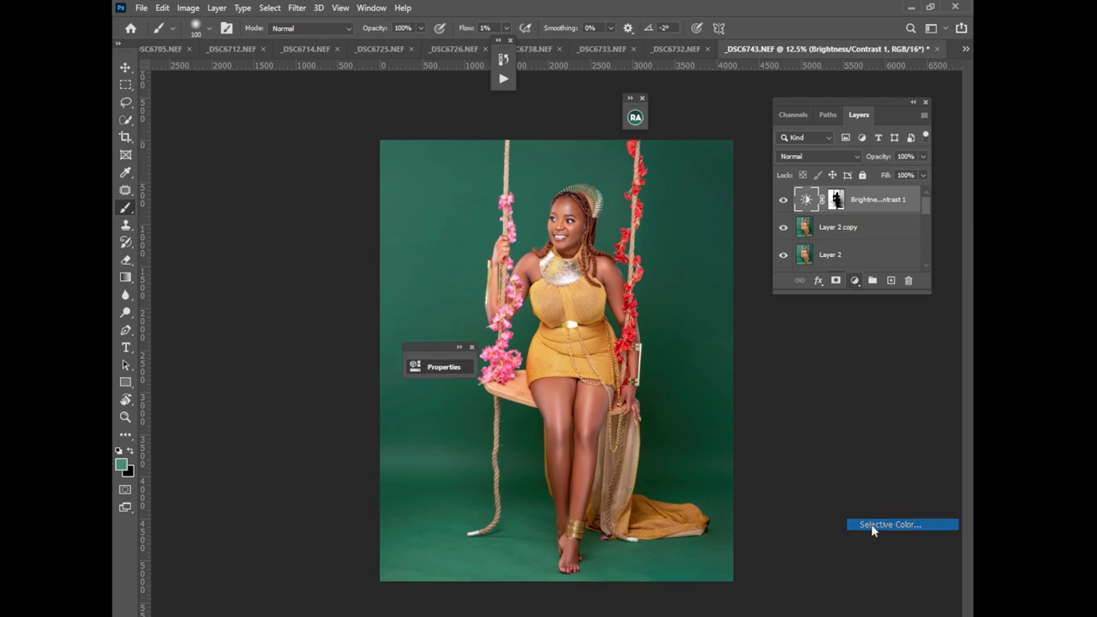
click(646, 359)
- Copy the Brightness/Contrast background mask onto Selective Color 1, replacing its mask
click(835, 236)
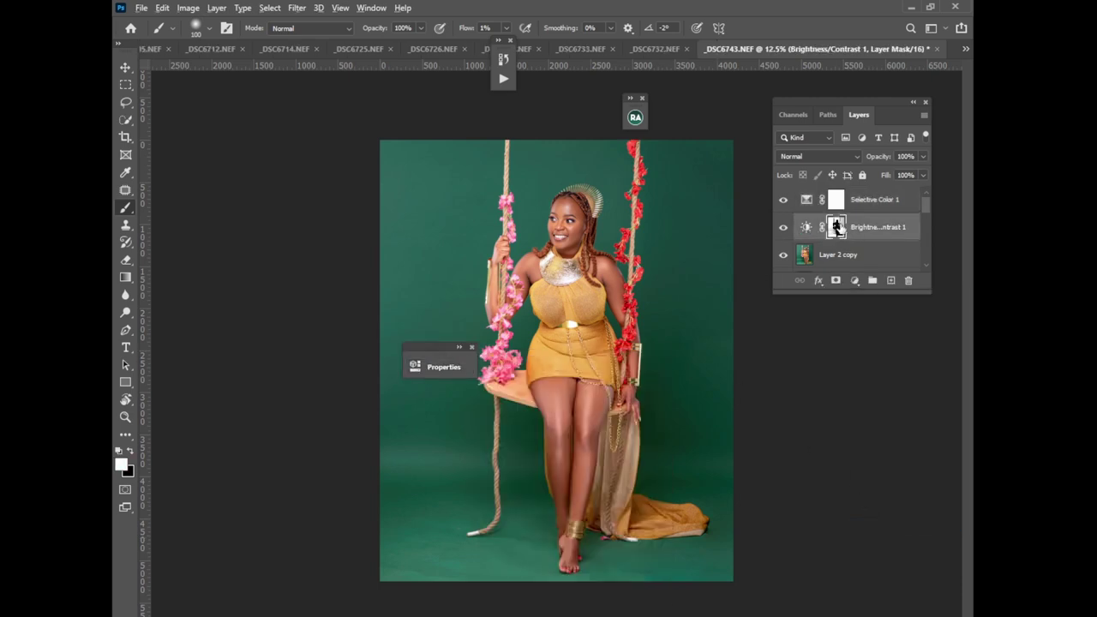
drag(835, 227, 836, 199)
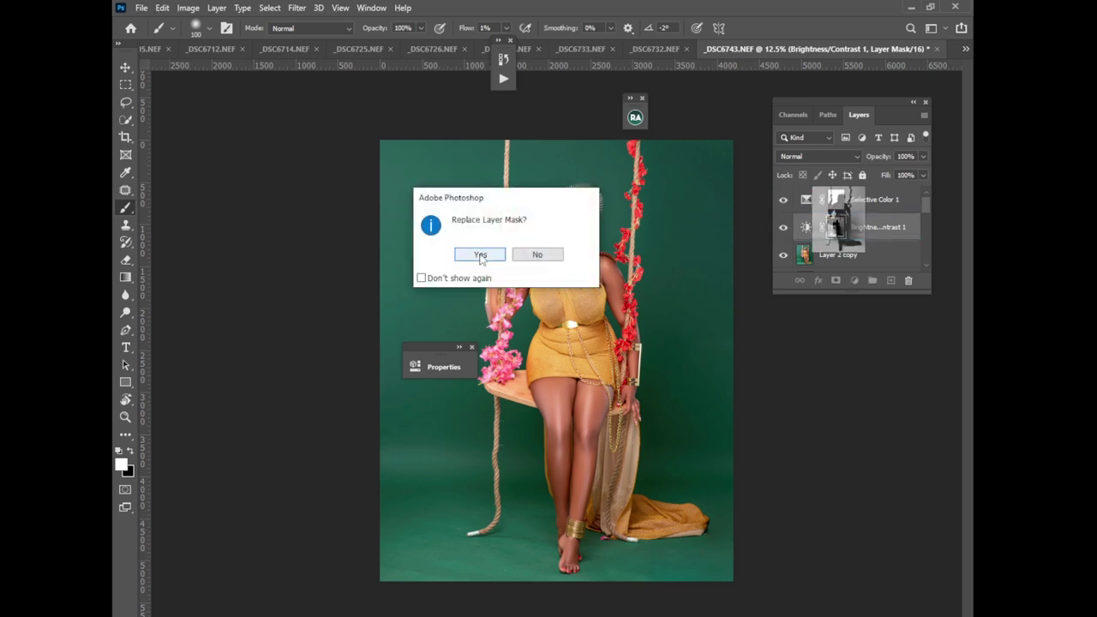
click(487, 256)
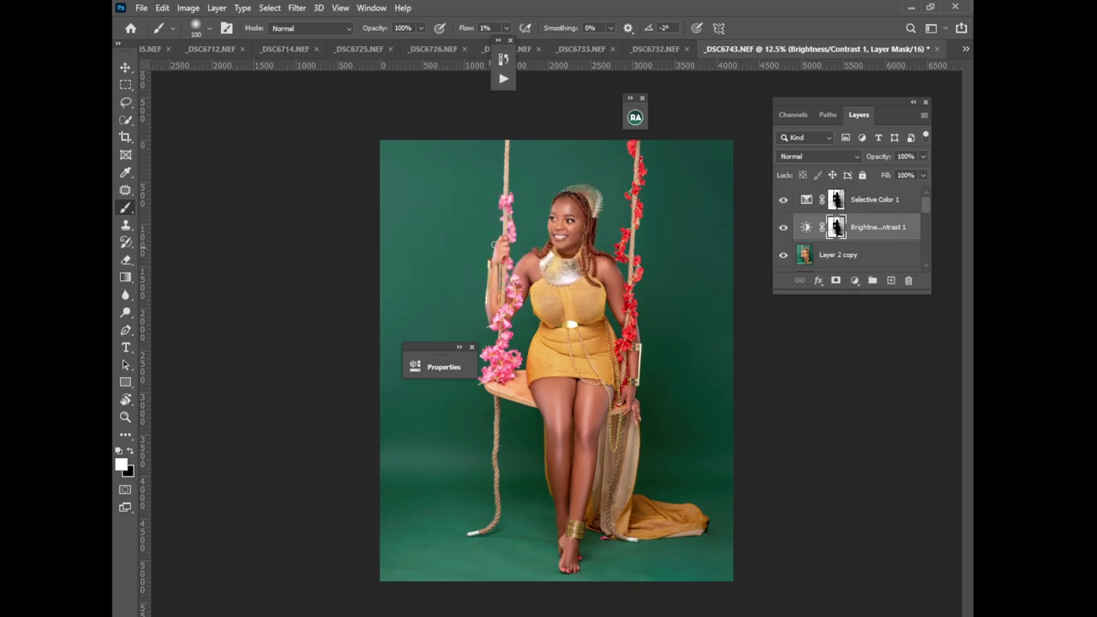
- Shift the Greens to Cyan +71, Magenta -29, Yellow +55, Black +14
double_click(805, 201)
click(550, 419)
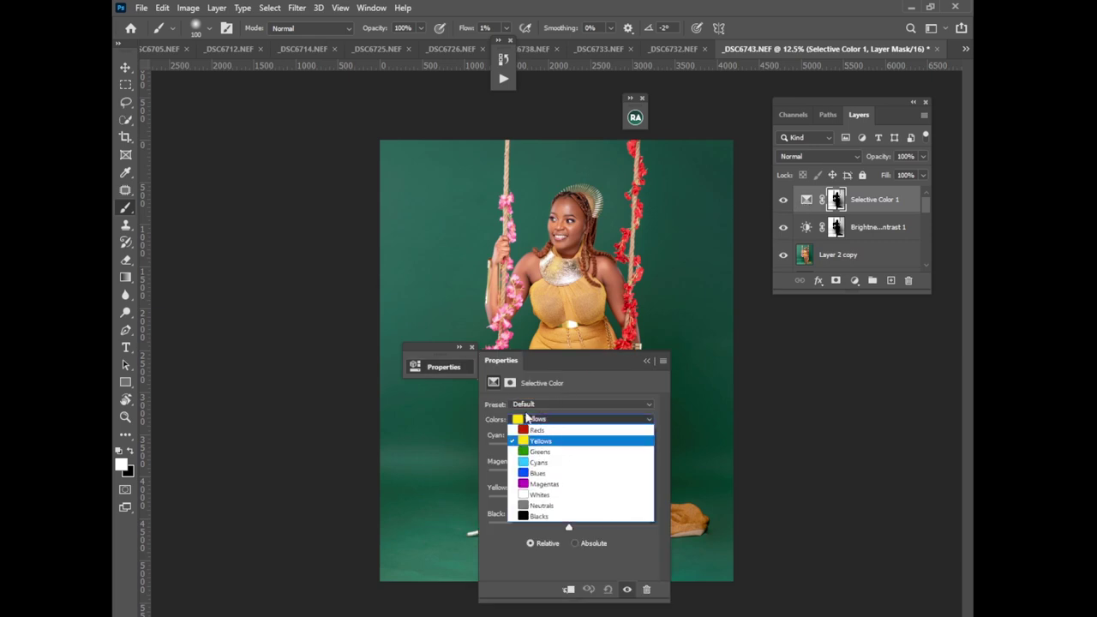
key(Escape)
key(Down)
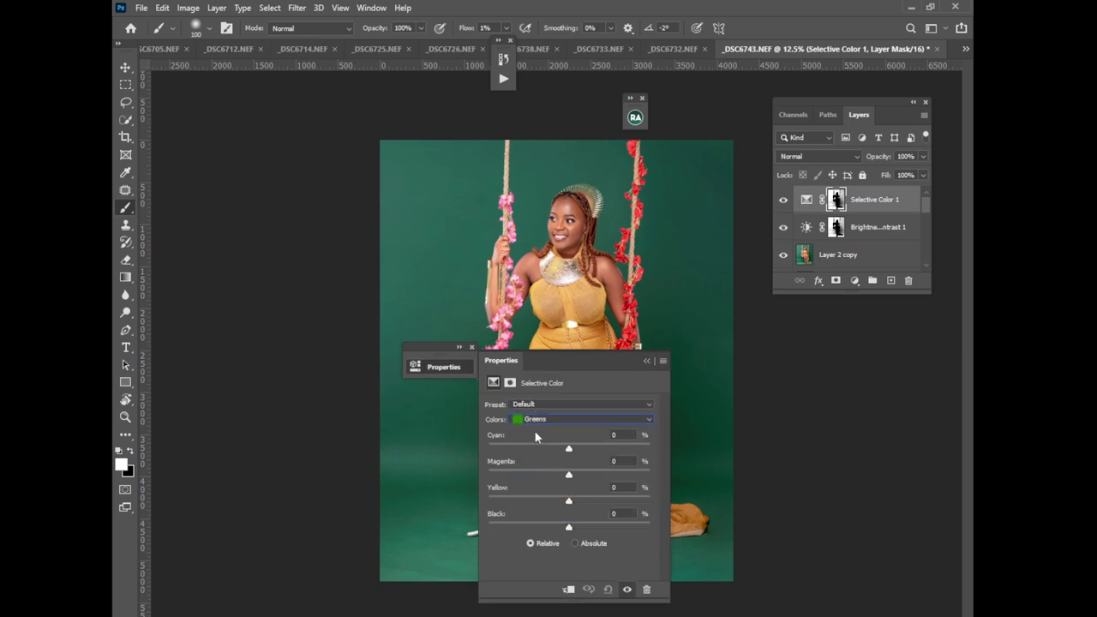
drag(547, 457, 641, 434)
drag(568, 474, 614, 490)
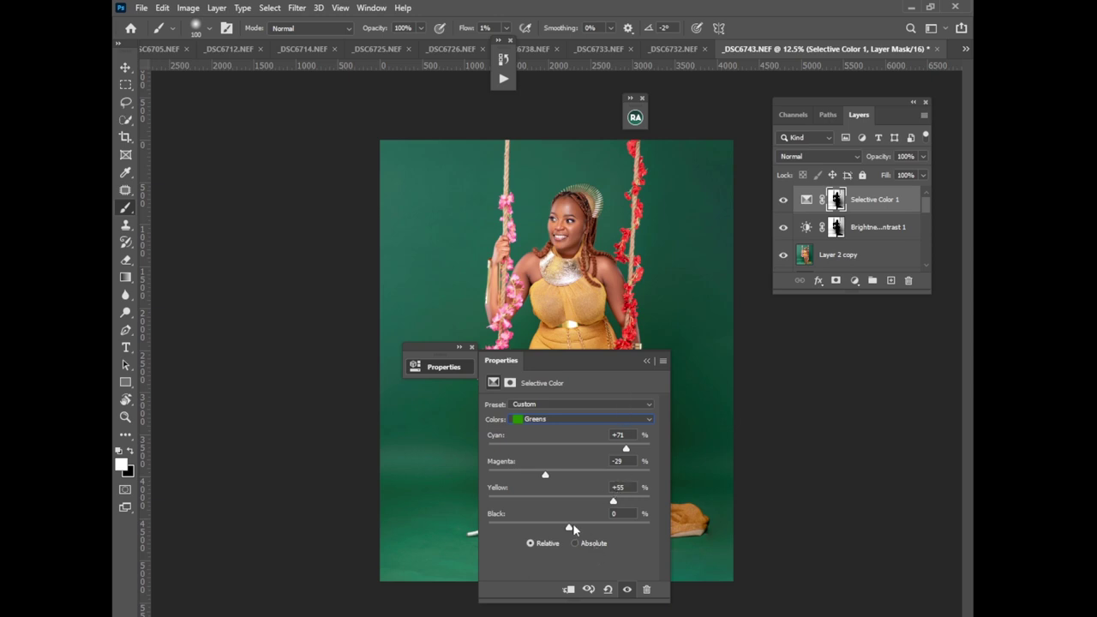
drag(569, 527, 580, 527)
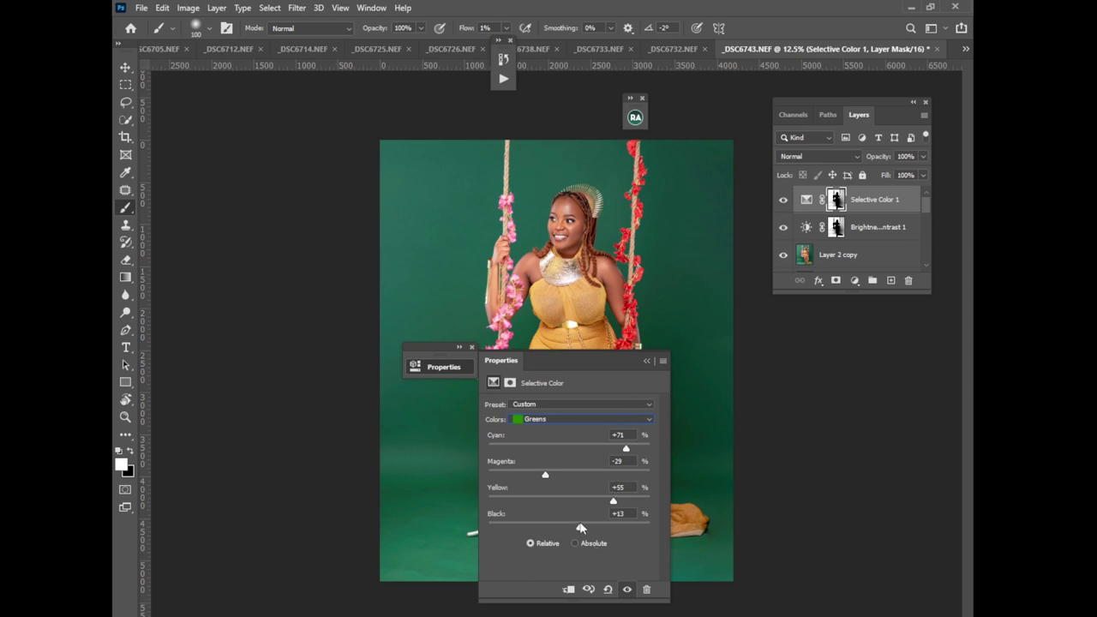
click(646, 361)
click(471, 347)
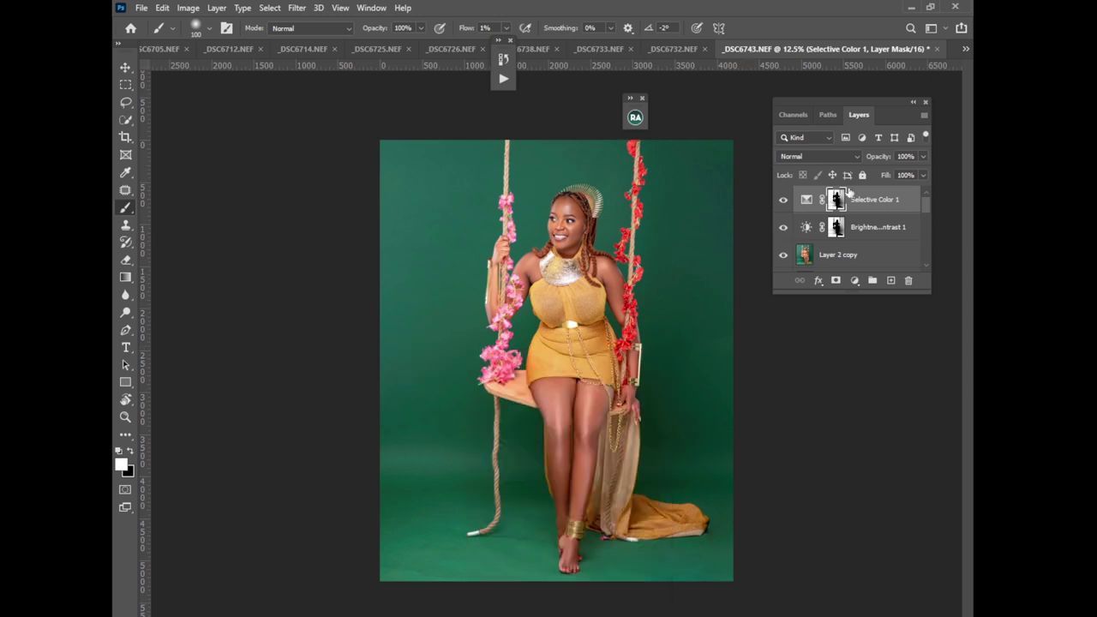
click(782, 202)
click(783, 227)
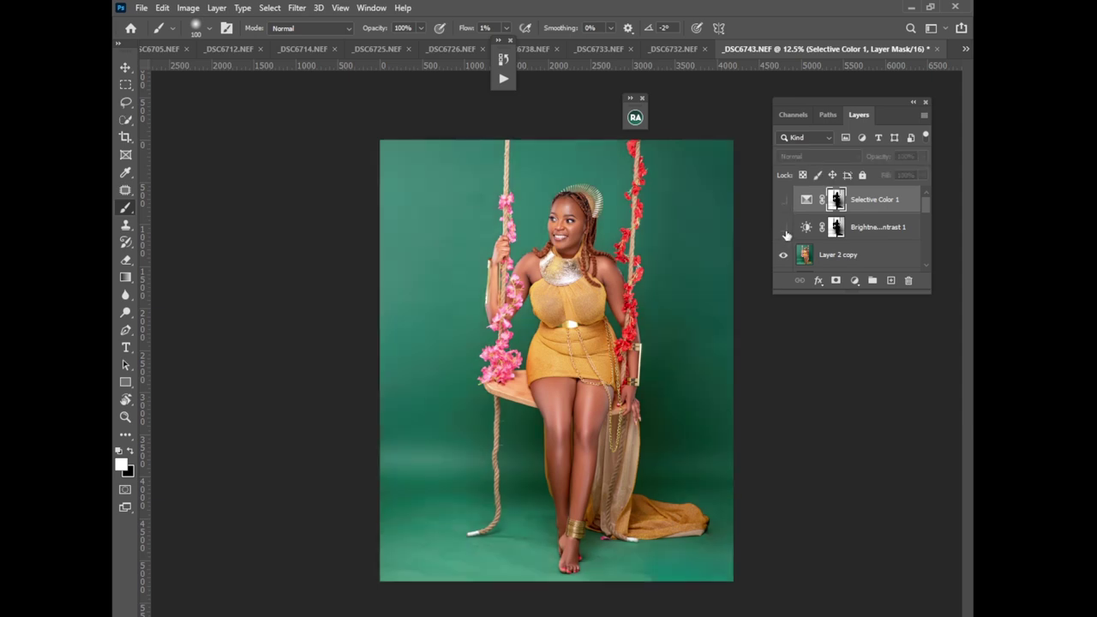
click(784, 227)
click(782, 199)
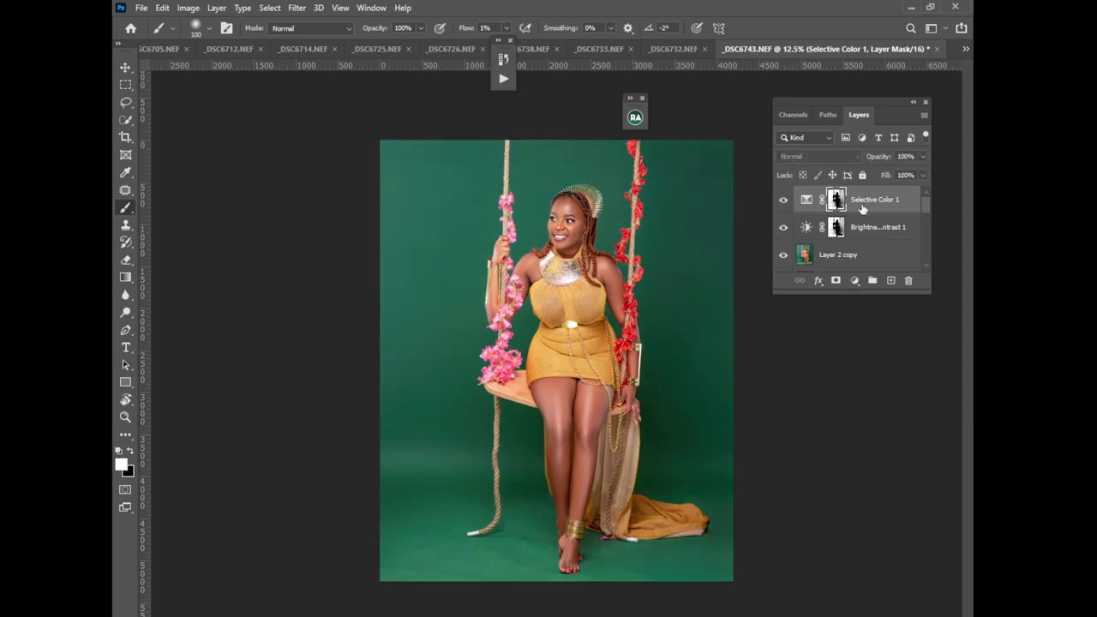
click(866, 207)
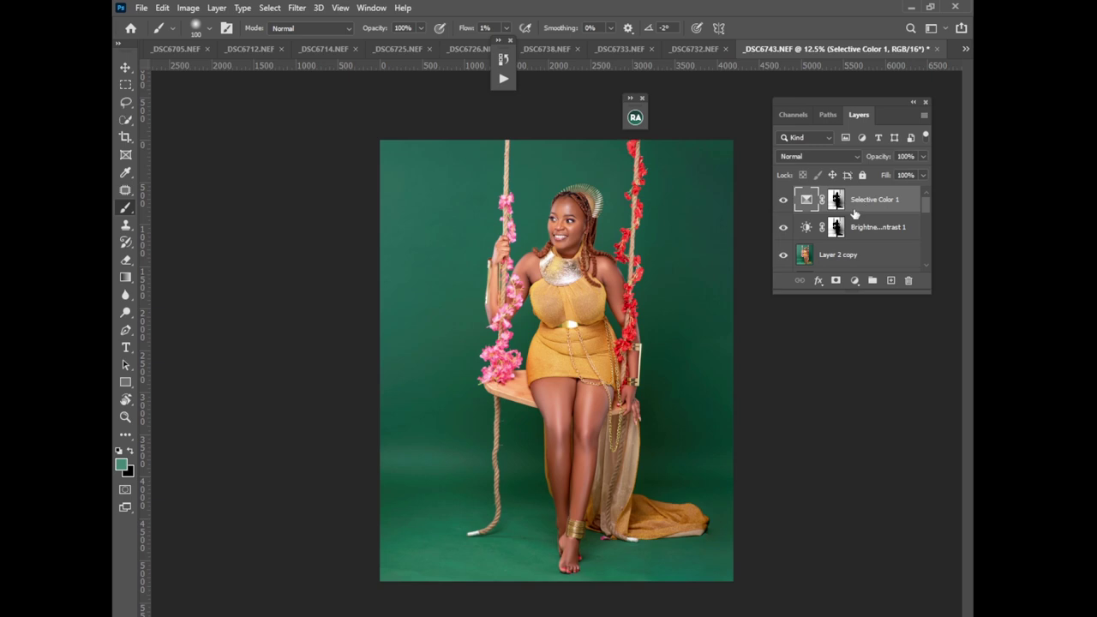
- Group Brightness/Contrast 1 and Selective Color 1 into one layer group
shift+click(868, 228)
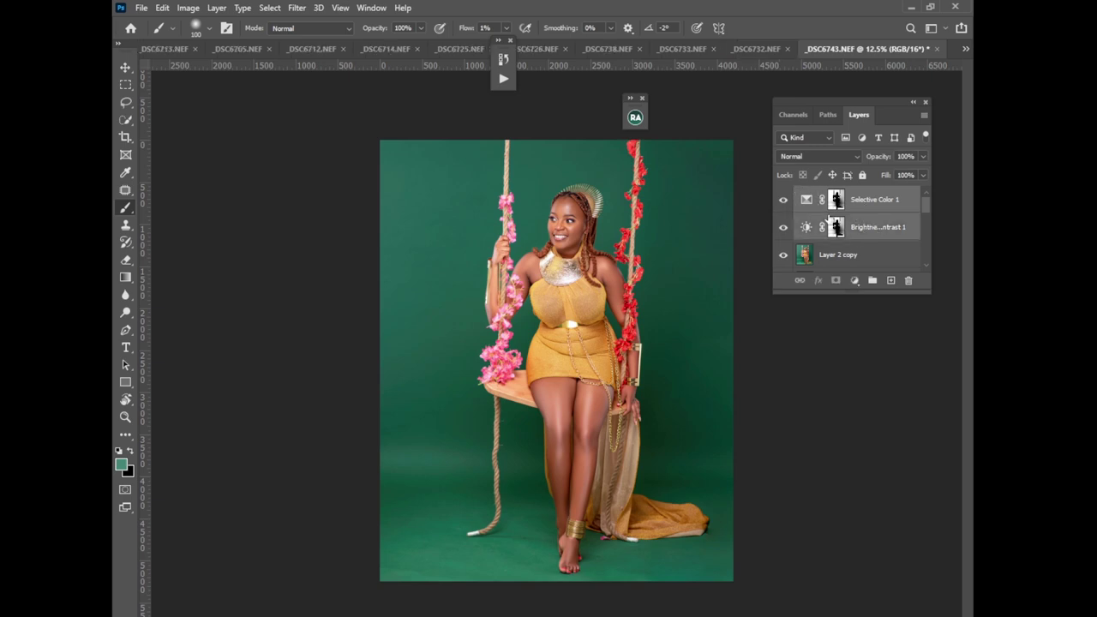
key(ctrl+g)
click(782, 197)
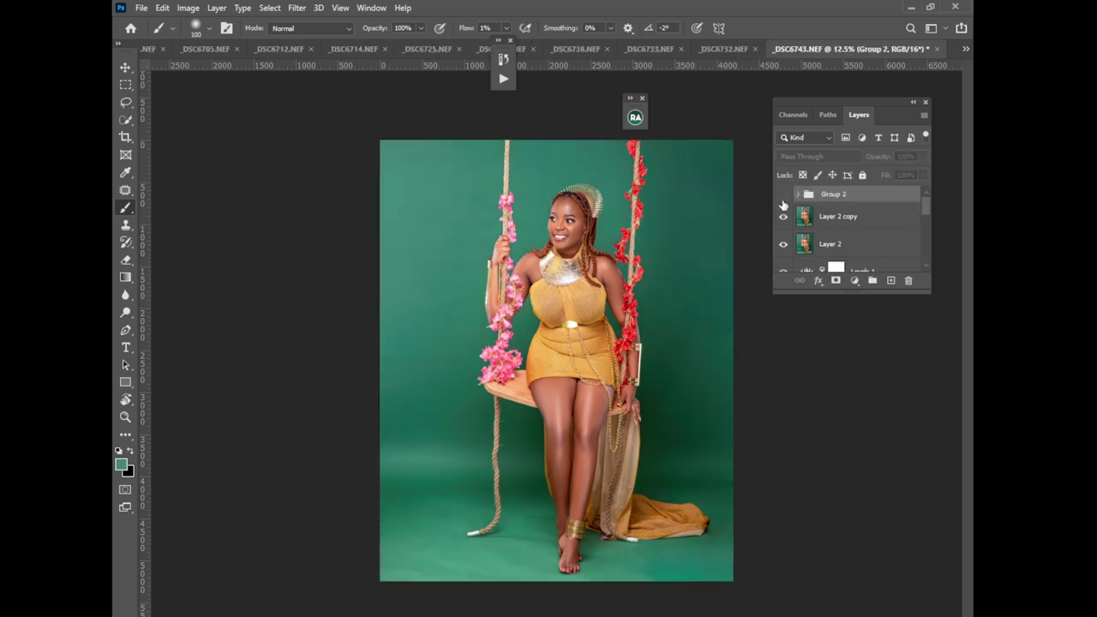
click(782, 202)
click(782, 202)
click(782, 195)
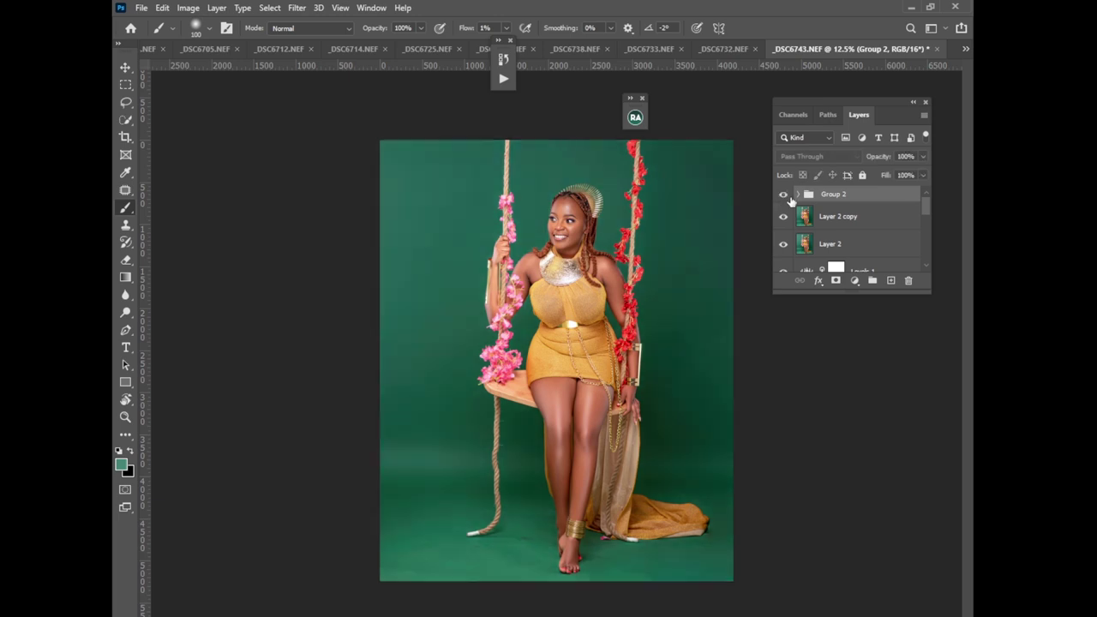
- Rename the group to 'background'
double_click(835, 193)
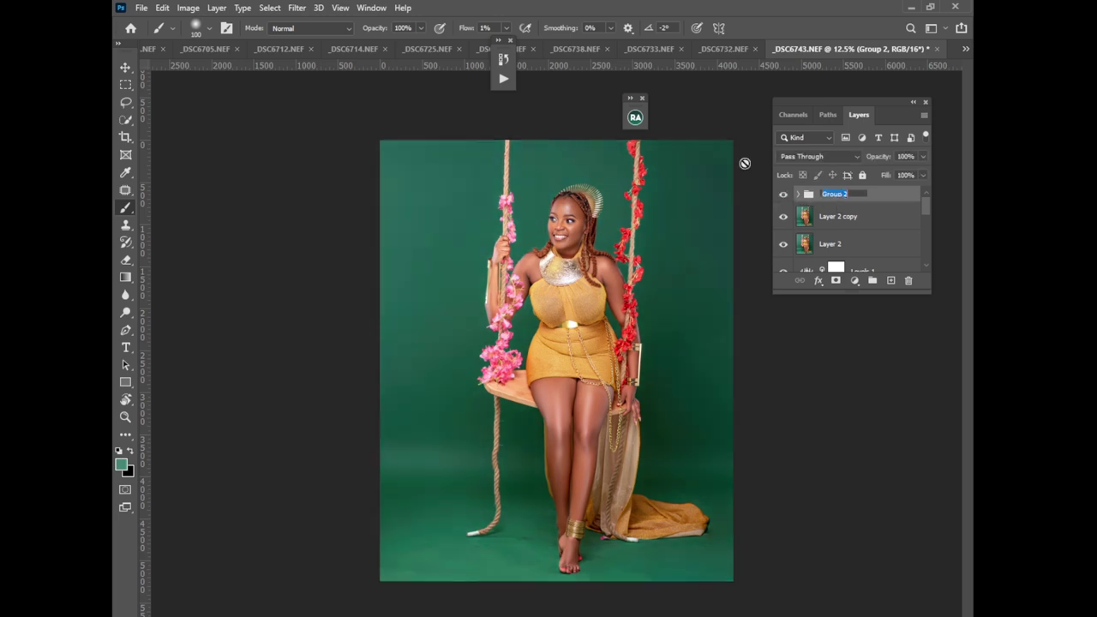
text(background)
click(842, 220)
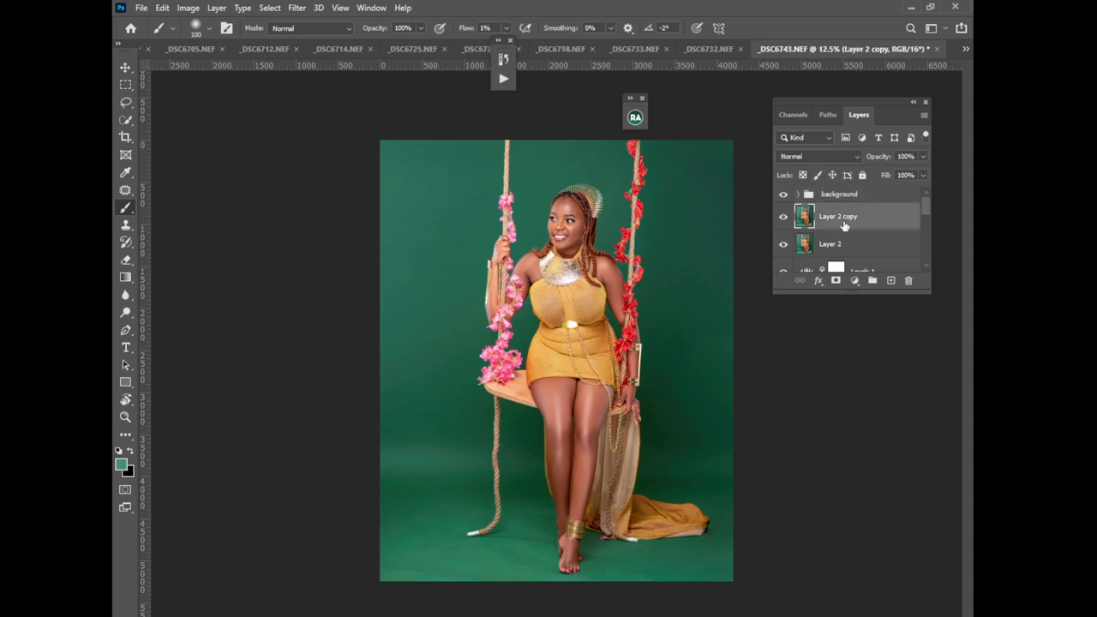
click(784, 196)
click(785, 195)
click(842, 197)
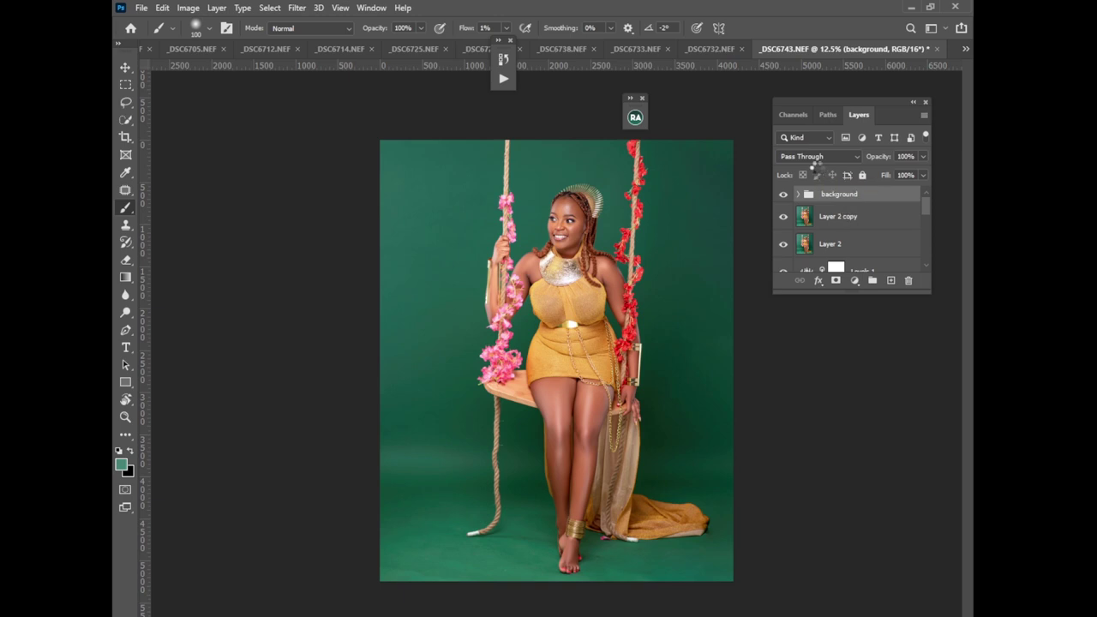
- Stamp all visible layers into Layer 3 and duplicate it
key(ctrl+shift+alt+n)
key(ctrl+shift+alt+e)
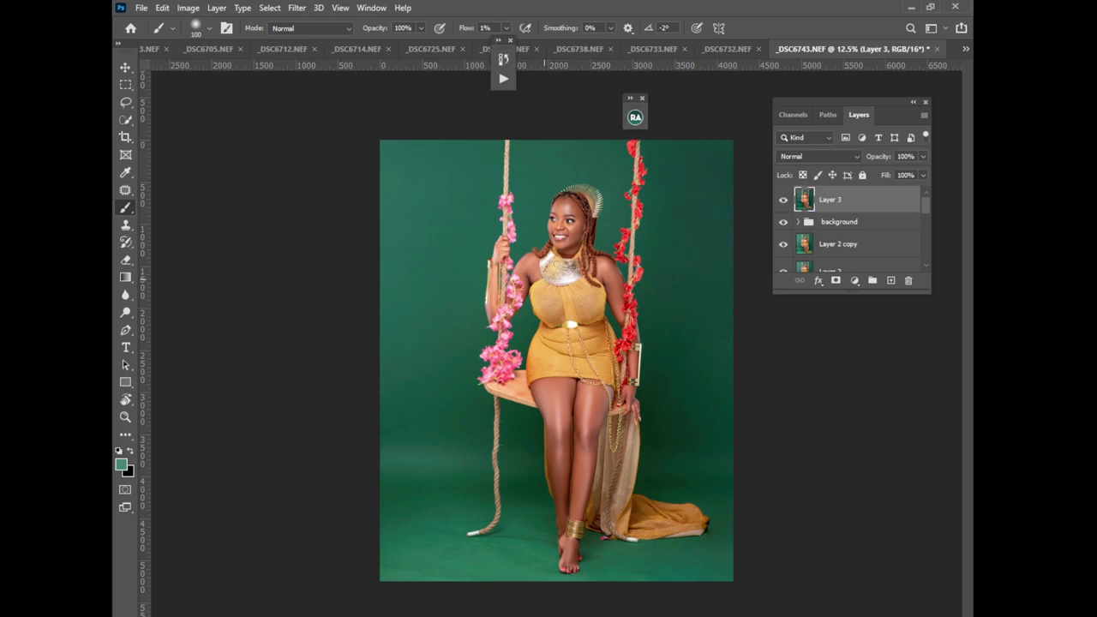
key(ctrl+j)
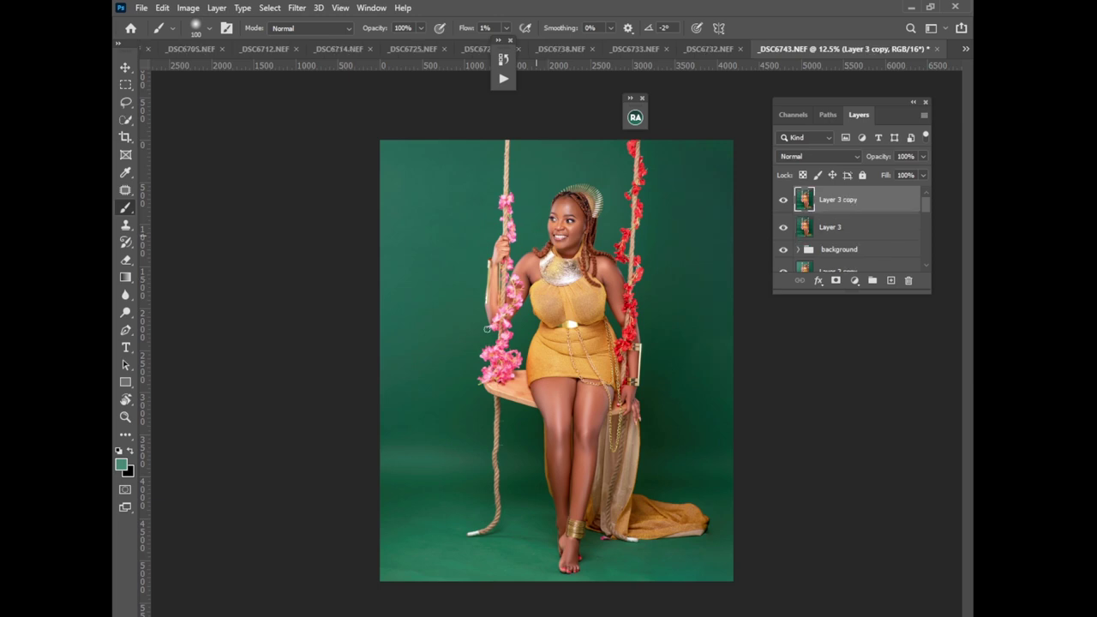
- Run the Basic Frequency Separation action with a Gaussian Blur radius of 4
click(502, 78)
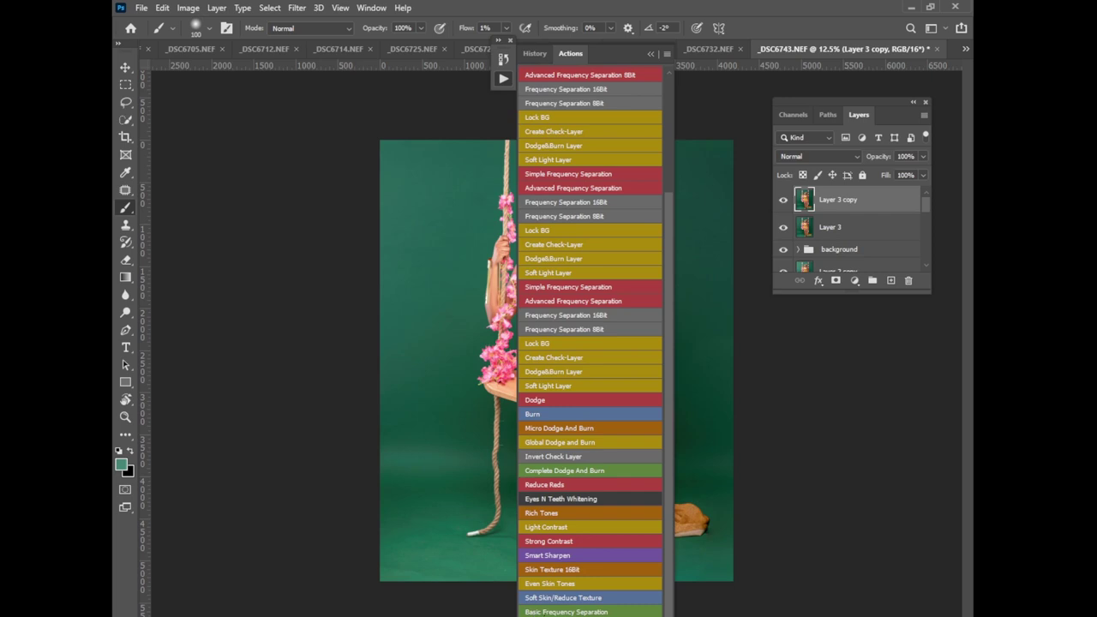
click(565, 611)
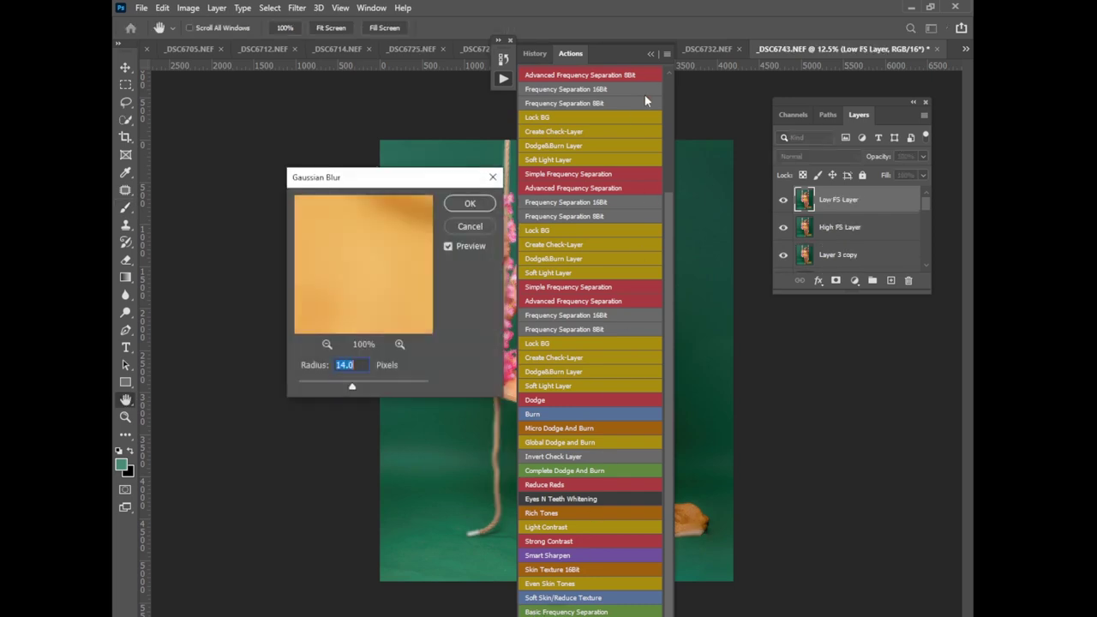
click(651, 56)
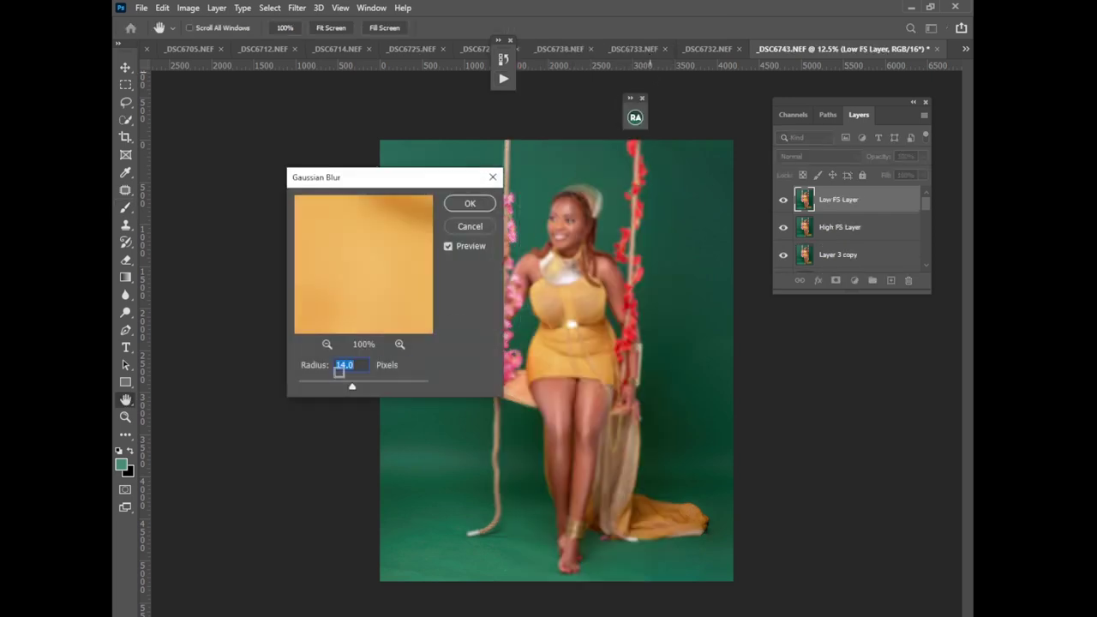
text(4)
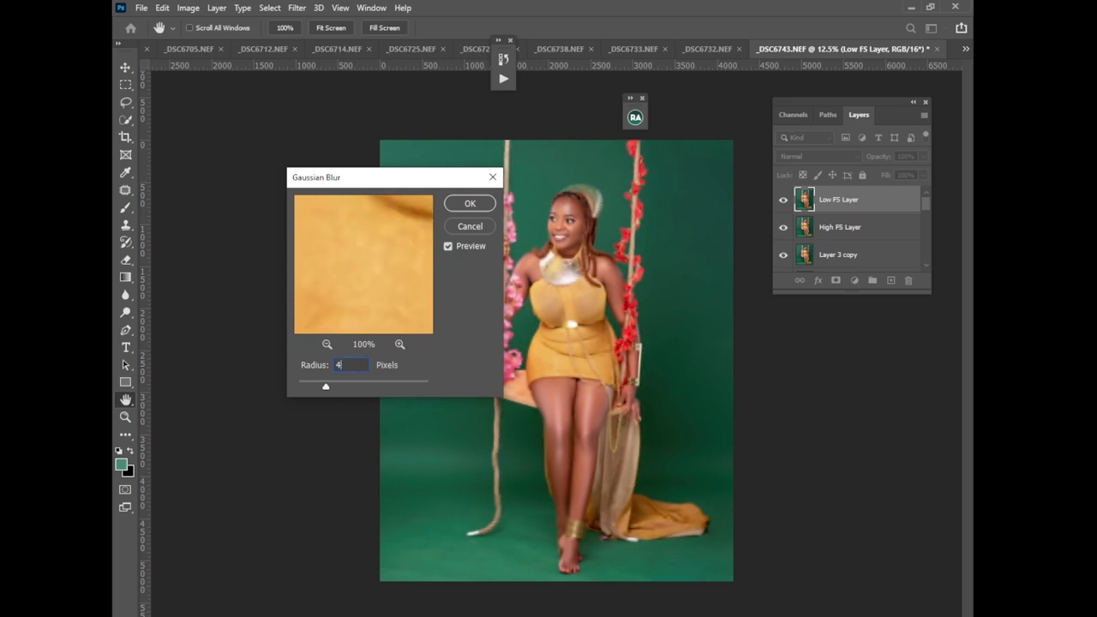
click(469, 203)
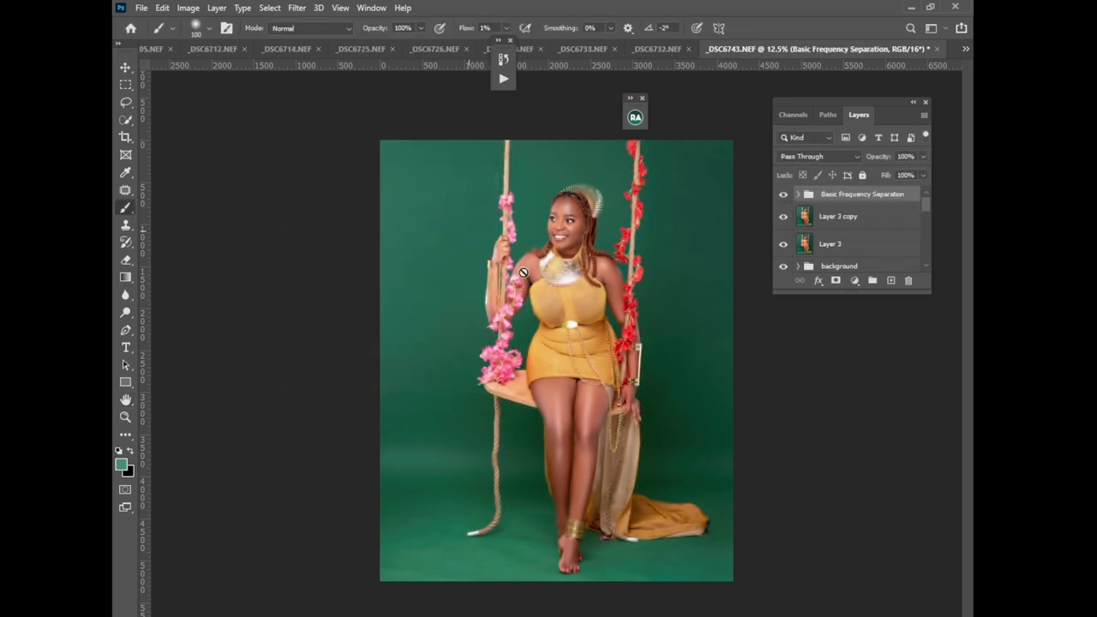
- Duplicate the Low FS Layer inside the Basic Frequency Separation group
click(800, 196)
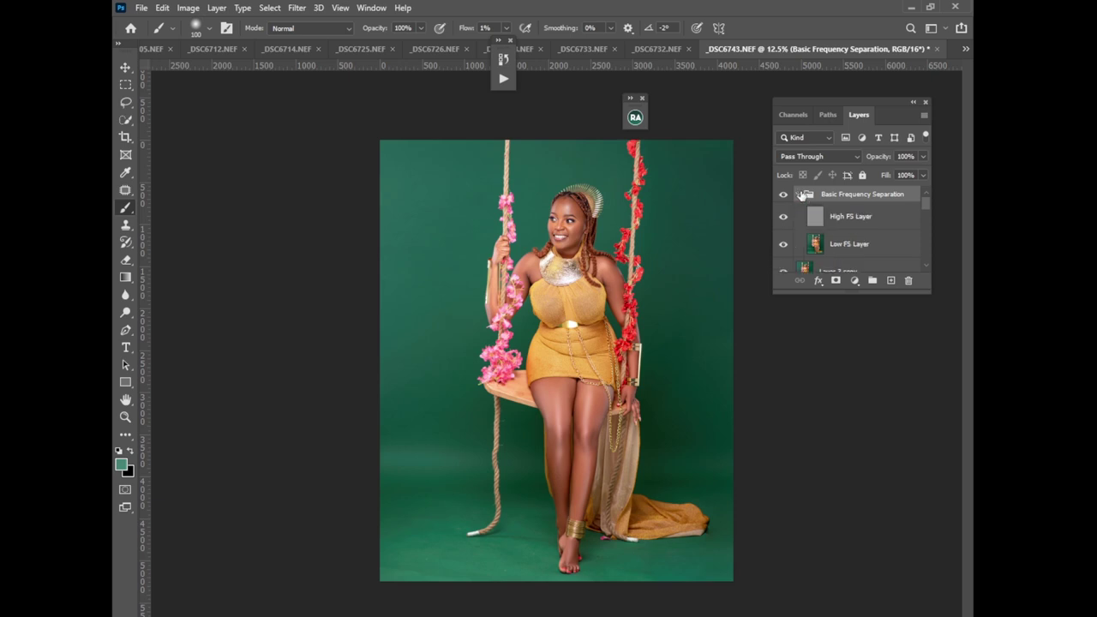
click(800, 196)
click(800, 196)
click(850, 248)
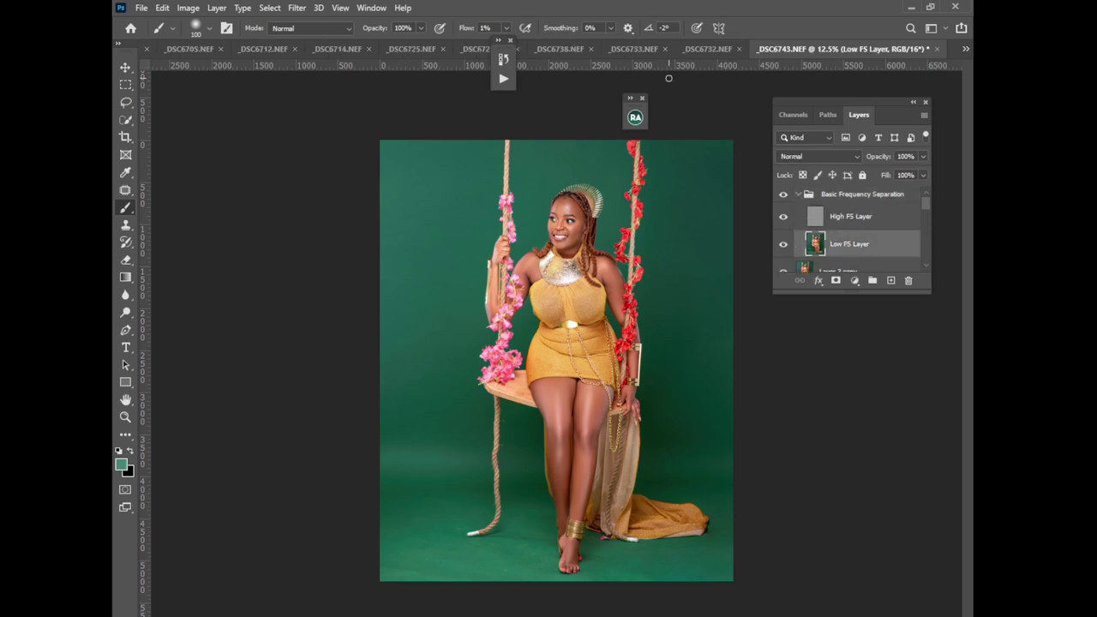
key(ctrl+j)
key(ctrl+plus)
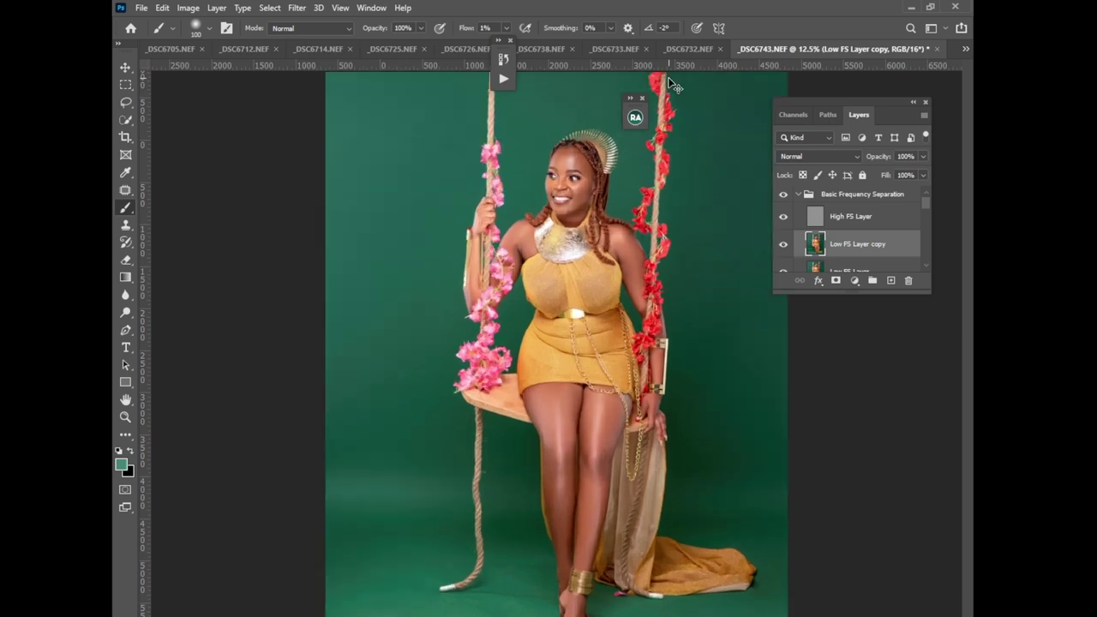
scroll(876, 426, down, 3)
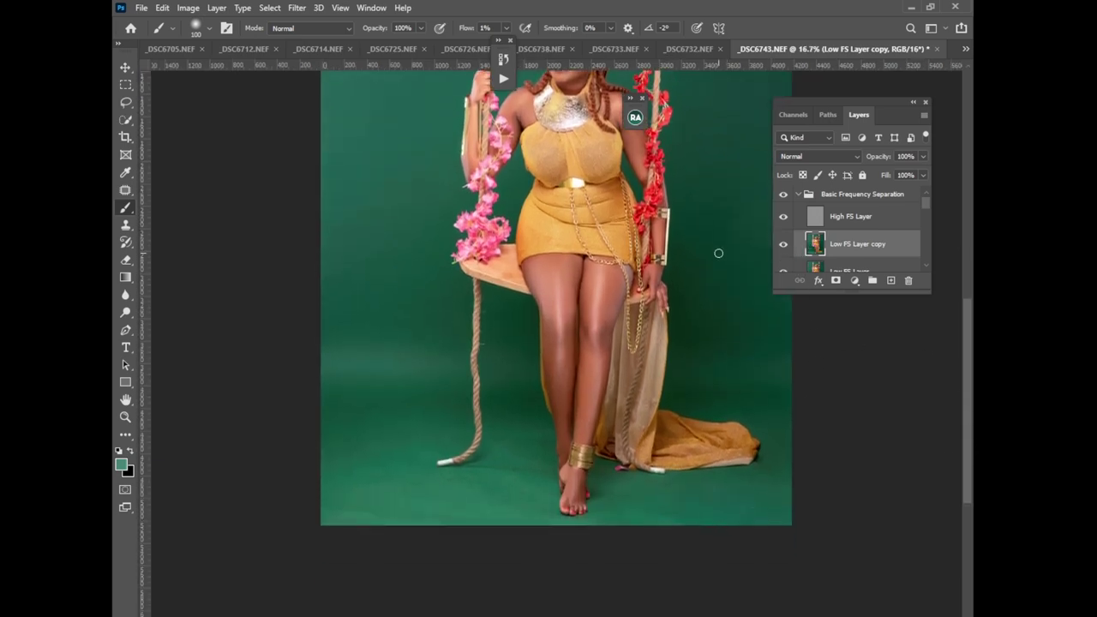
key(ctrl+minus)
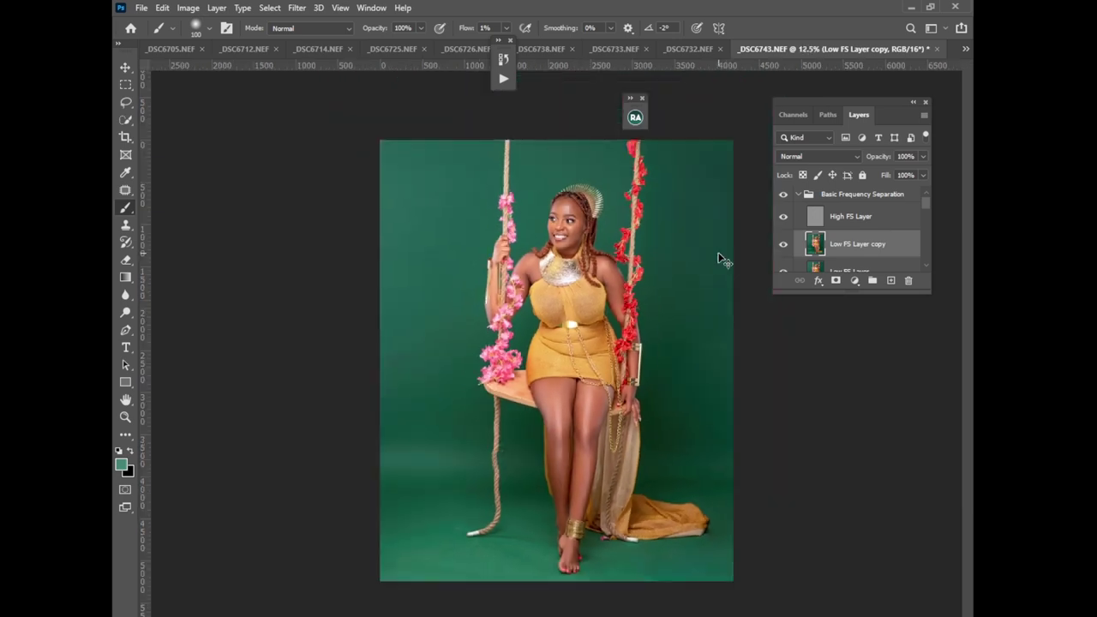
key(ctrl+plus)
scroll(960, 403, down, 3)
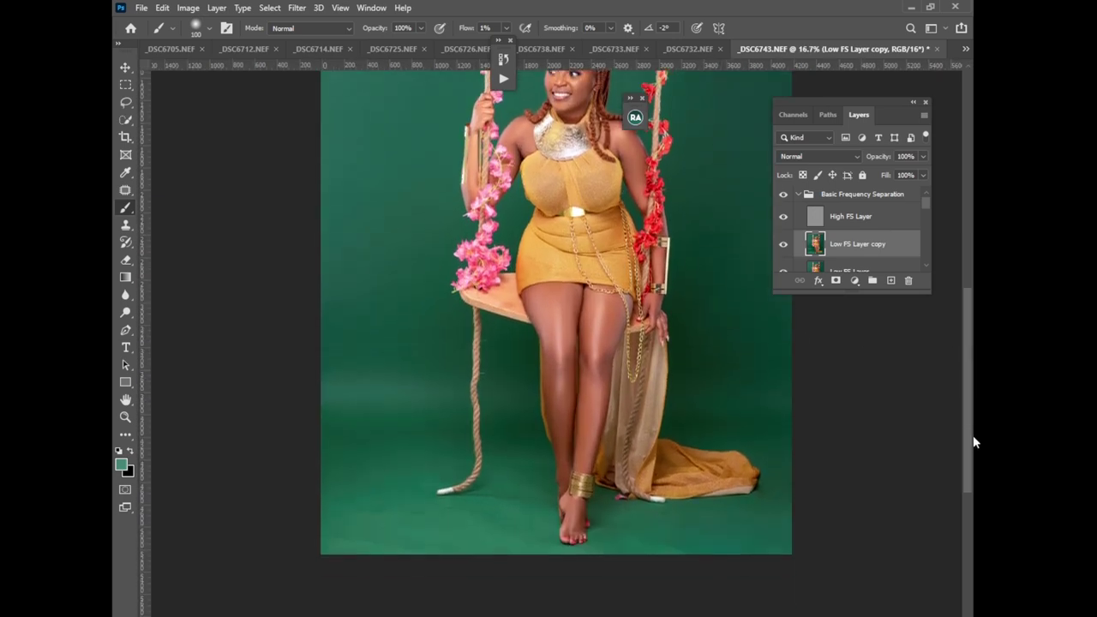
- Apply a Surface Blur with radius 65 and threshold 25 to the Low FS copy
click(297, 8)
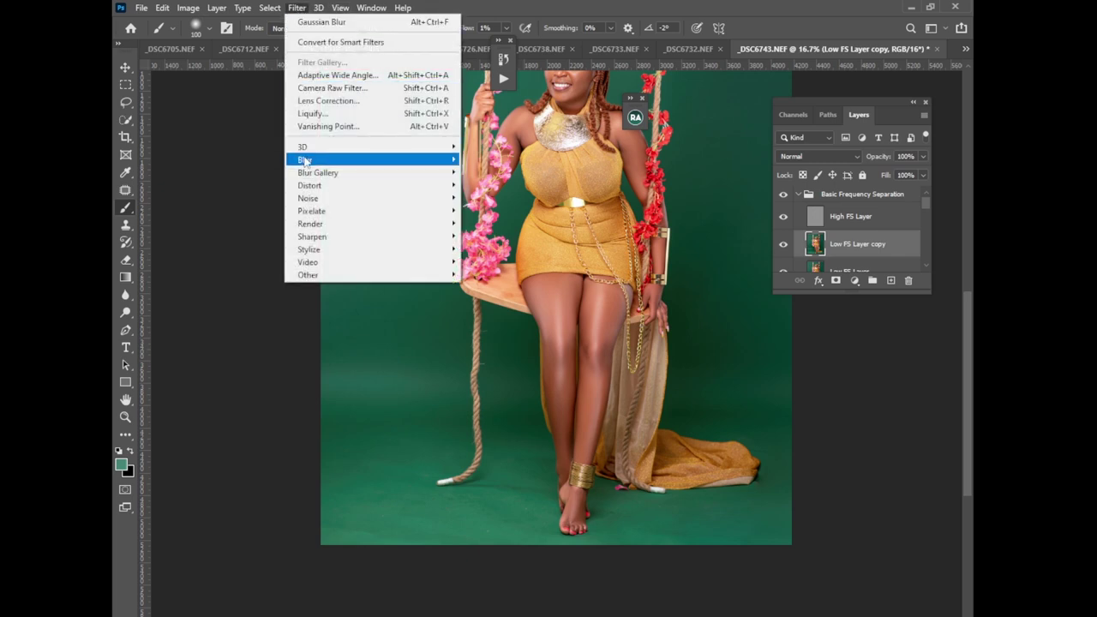
click(494, 287)
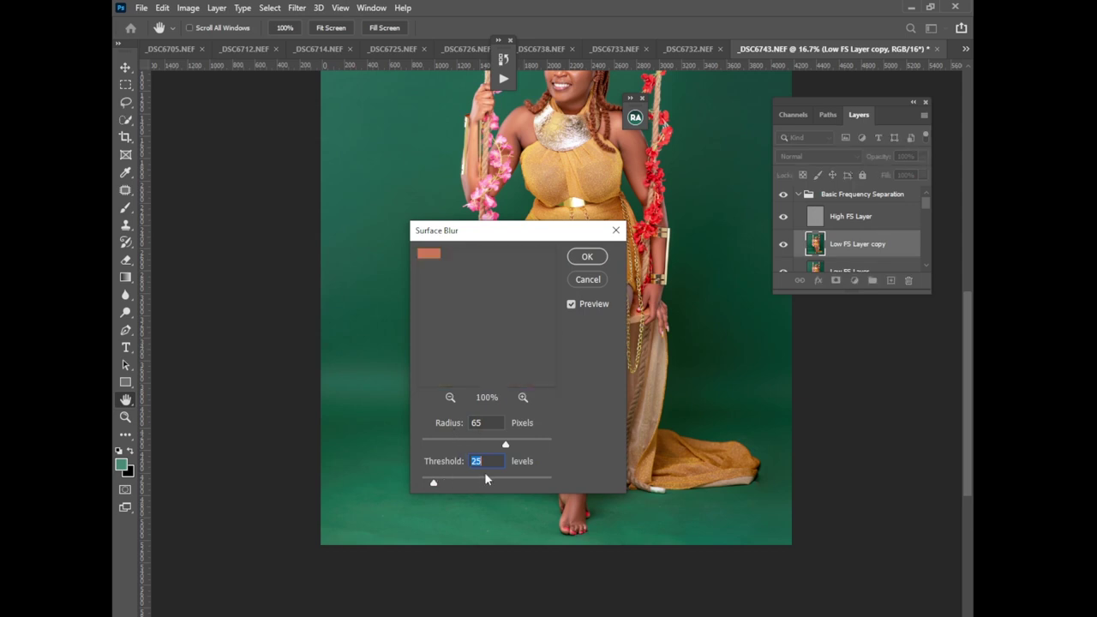
click(586, 256)
key(b)
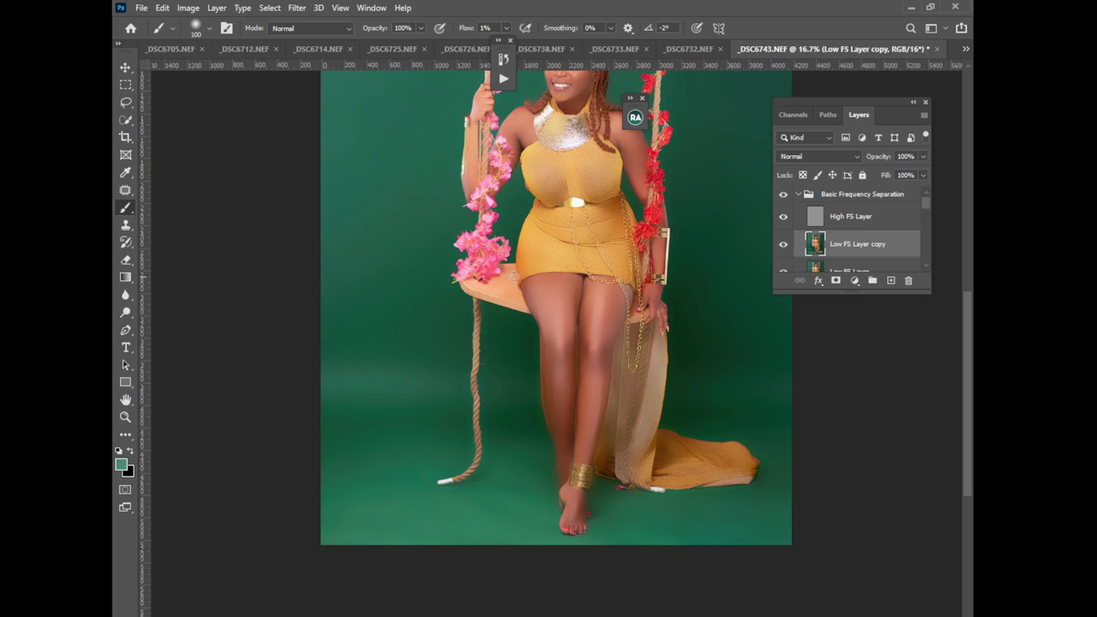
key(ctrl+minus)
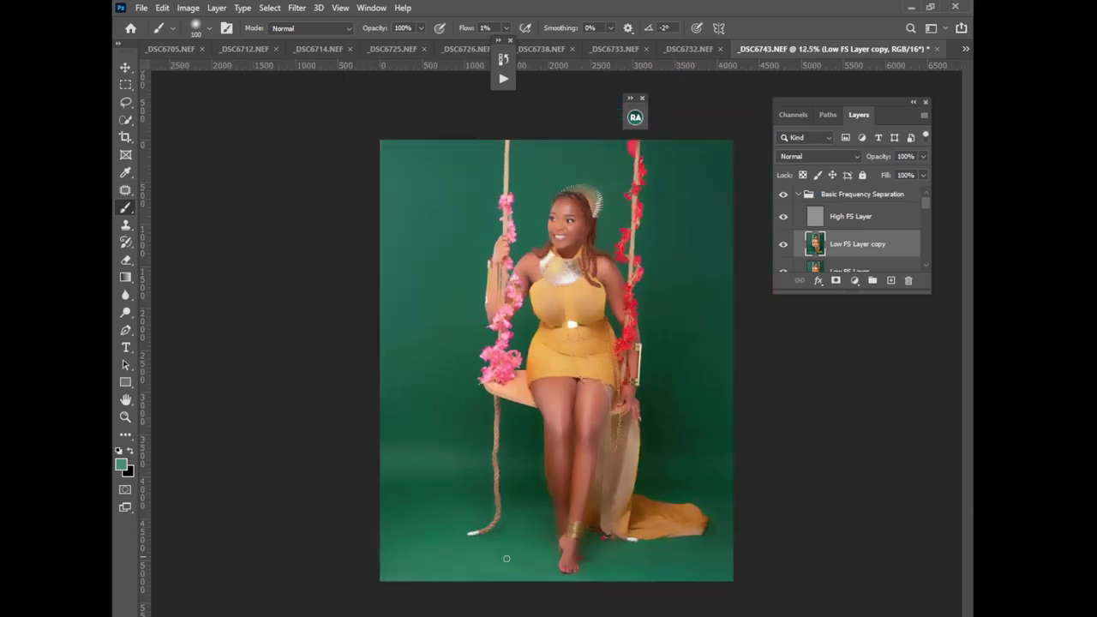
- Add a mask to Low FS Layer copy and set a full-flow brush at 500 px
click(835, 280)
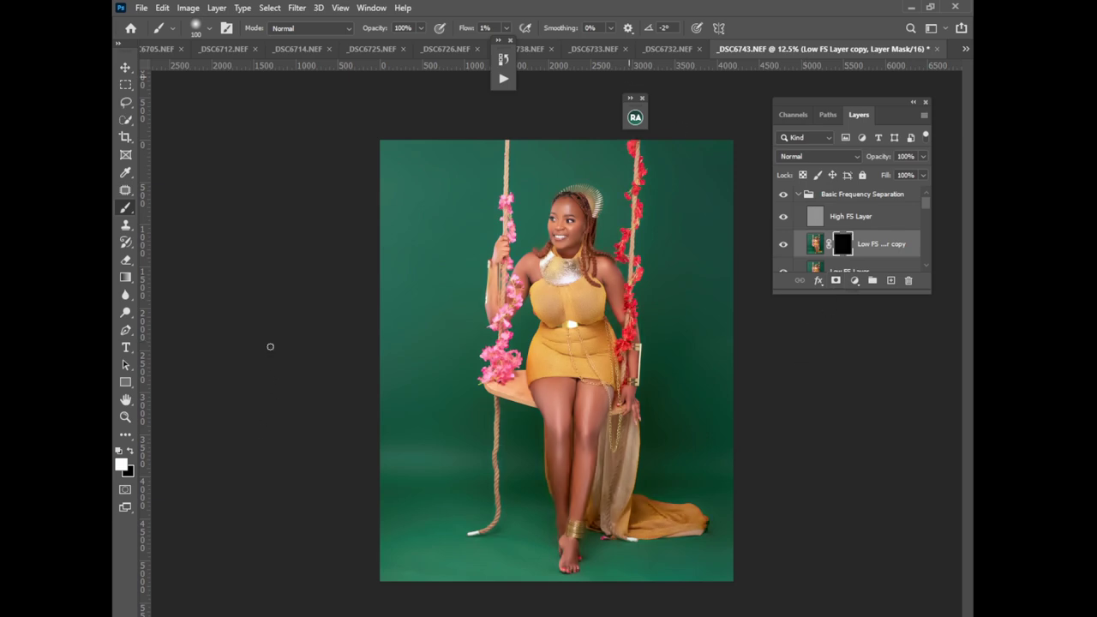
right_click(125, 207)
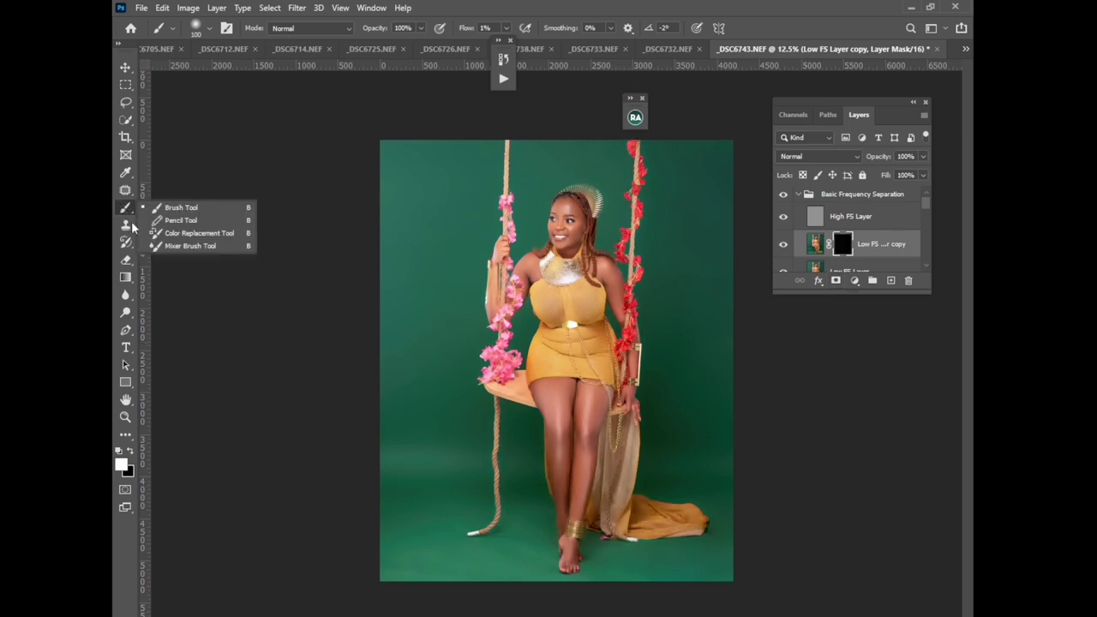
click(168, 210)
click(505, 28)
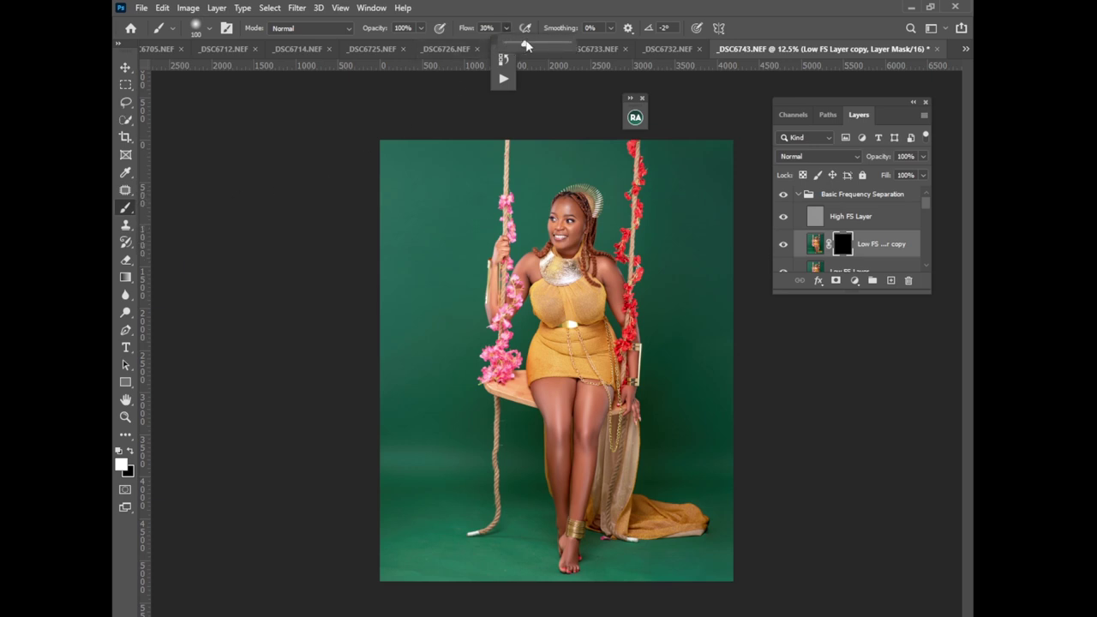
key(bracketright)
key(bracketright)
key(bracketright)
key(bracketright)
key(bracketright)
key(bracketright)
key(bracketright)
key(bracketright)
key(bracketright)
key(bracketright)
key(bracketright)
key(bracketright)
key(bracketright)
key(bracketright)
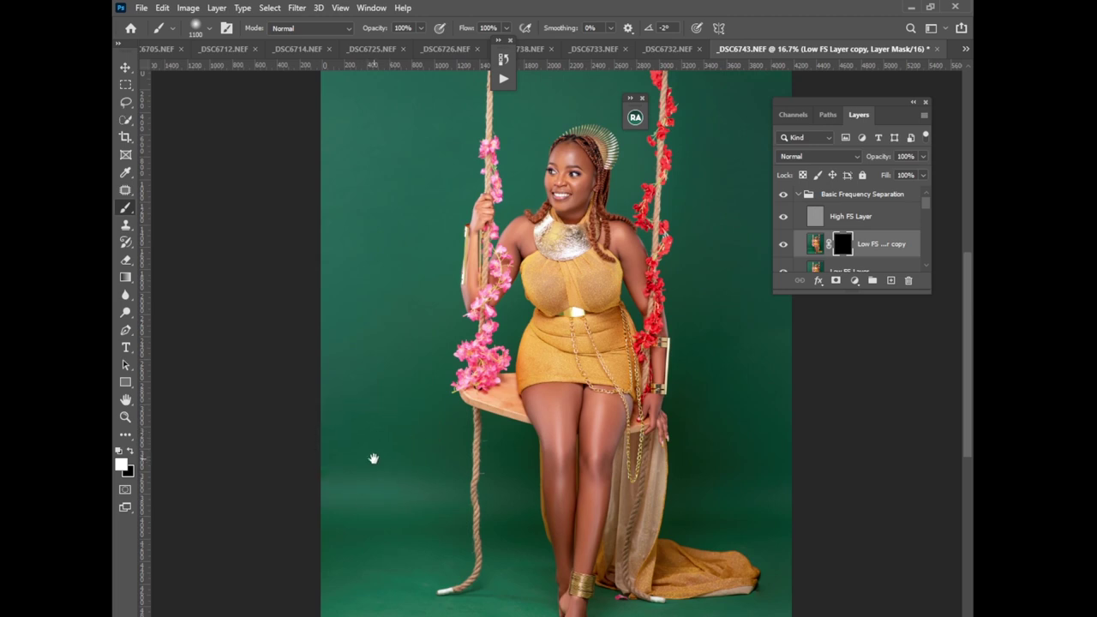
scroll(381, 476, up, 1)
key(bracketleft)
key(bracketleft)
key(bracketleft)
key(bracketleft)
key(bracketleft)
key(bracketleft)
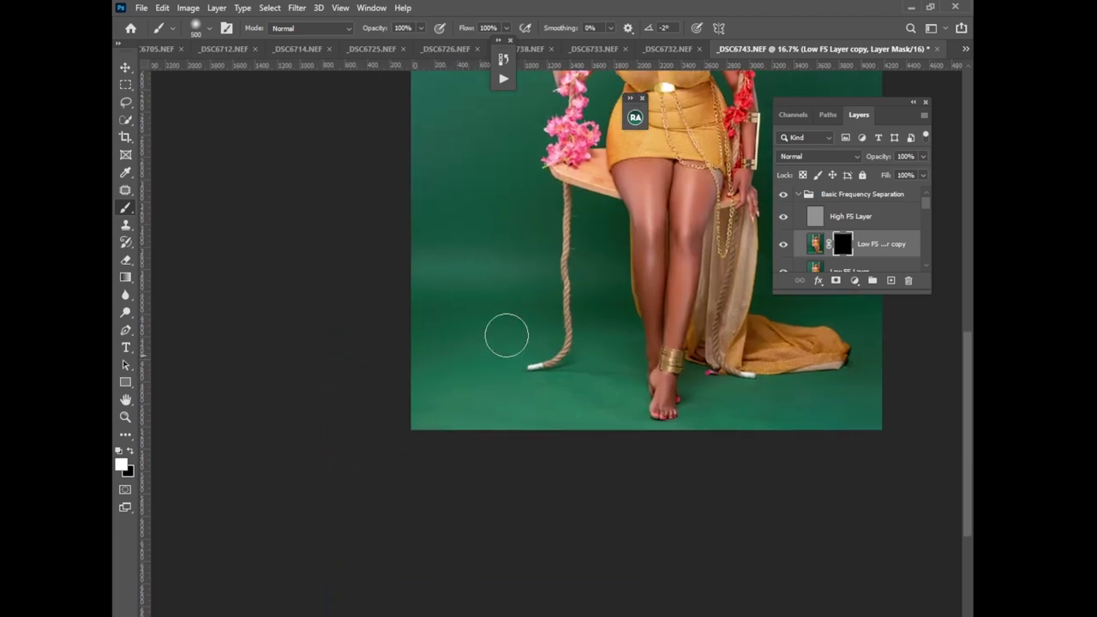
- Paint the smoothing back onto the floor around the feet with 200–600 px brushes
drag(423, 416, 533, 438)
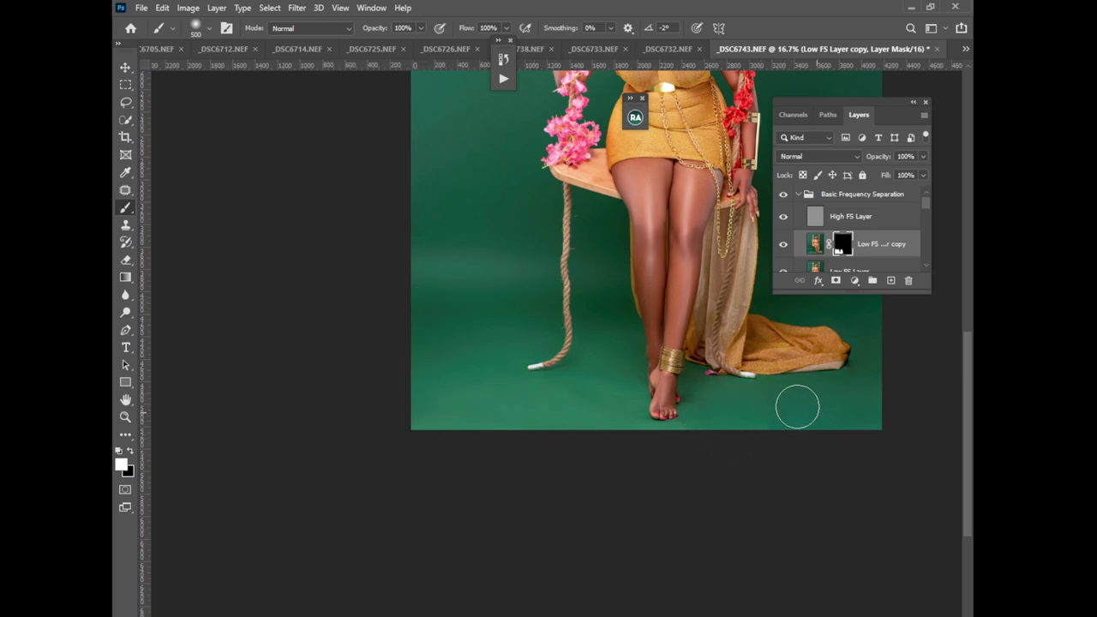
scroll(715, 411, right, 3)
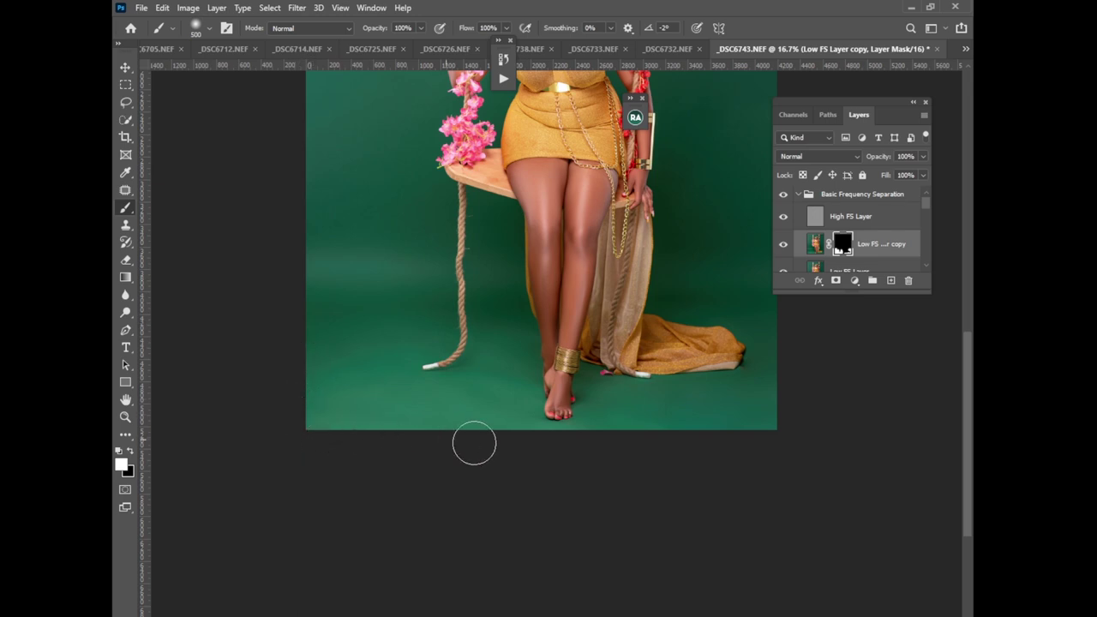
key(ctrl+plus)
key(ctrl+plus)
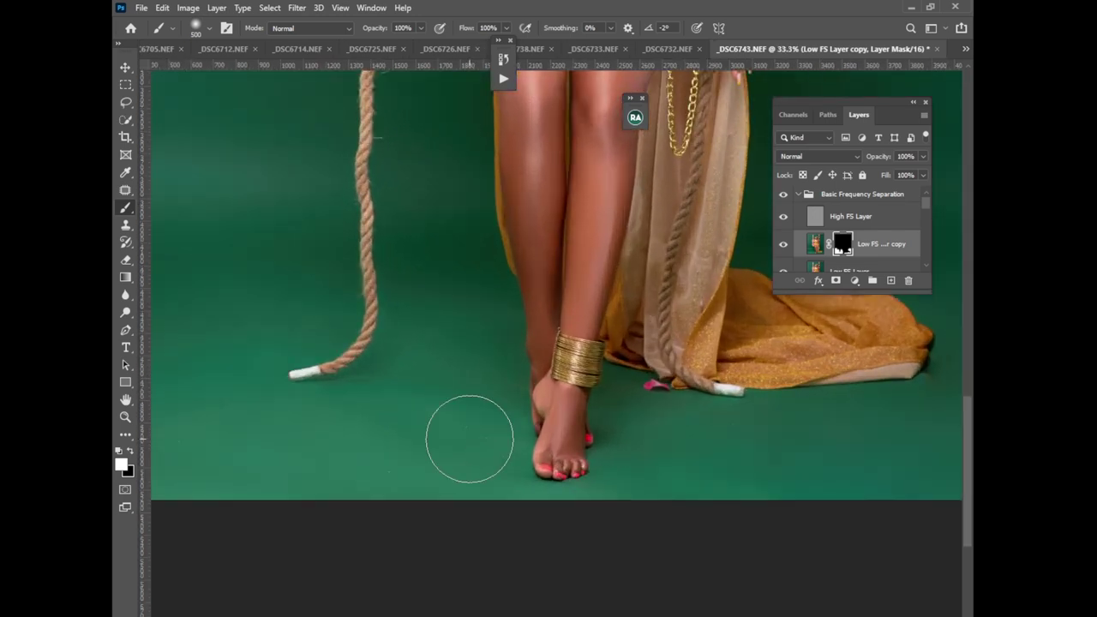
key(bracketleft)
key(bracketleft)
key(bracketleft)
key(bracketleft)
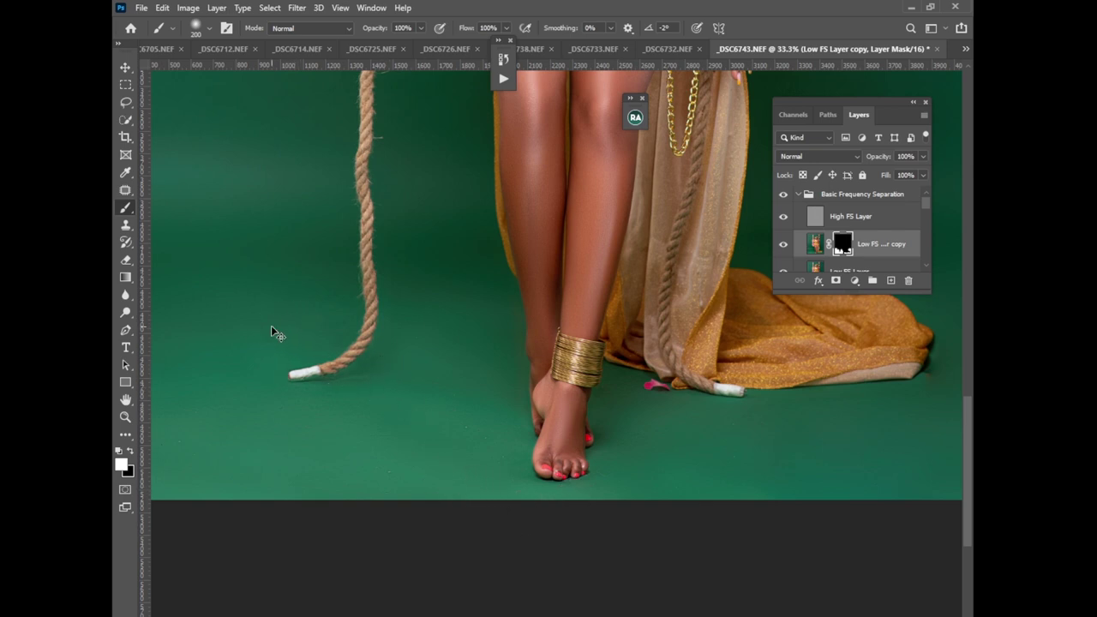
key(ctrl+minus)
key(ctrl+minus)
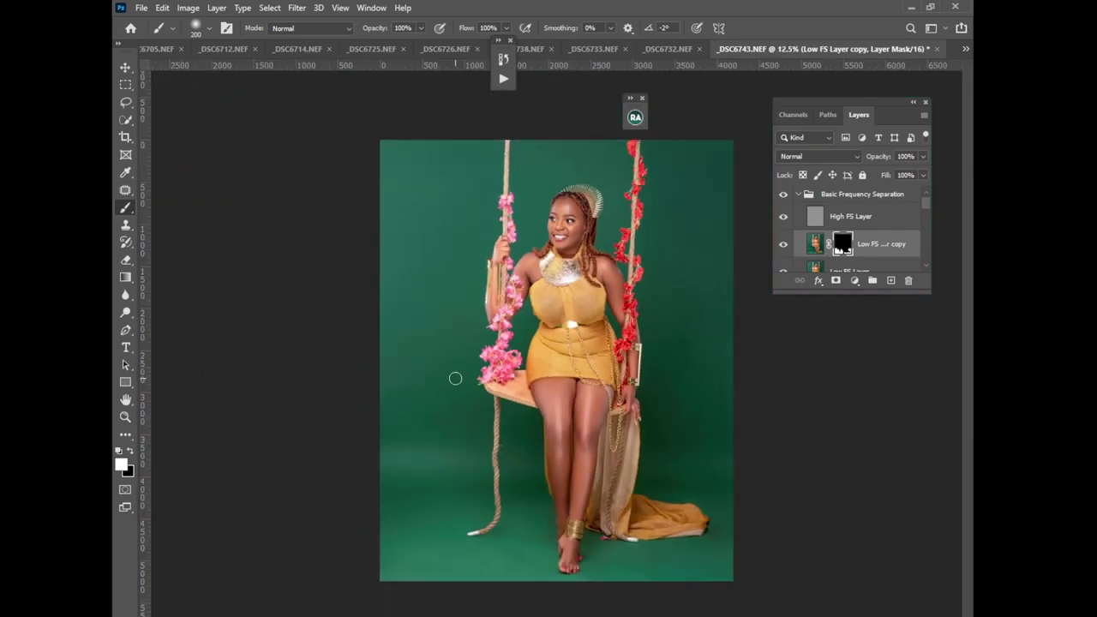
key(bracketright)
key(bracketright)
- Enlarge and reposition the Layers panel to show more layers
drag(850, 291, 874, 606)
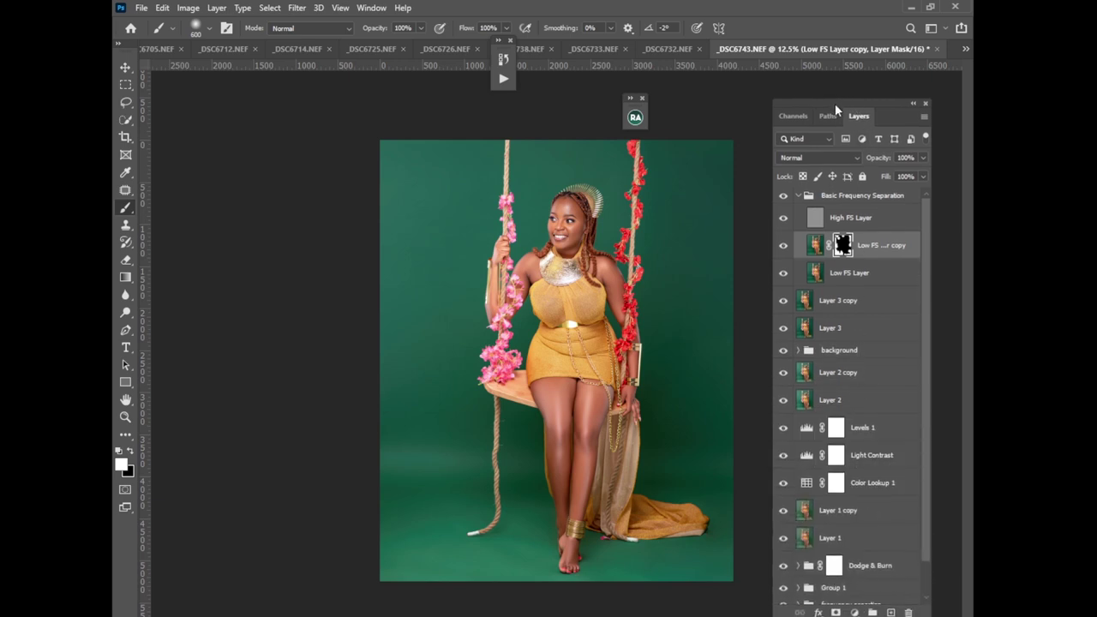
drag(834, 103, 830, 95)
drag(846, 590, 847, 613)
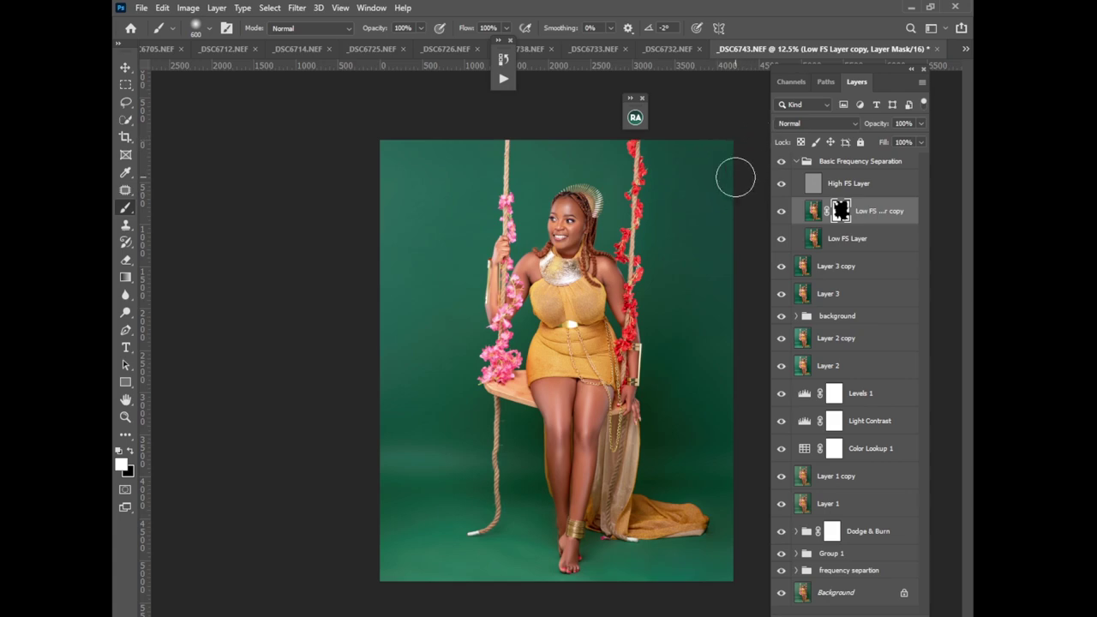
- Zoom in to inspect the face, torso and skirt, then zoom back out
key(ctrl+plus)
key(ctrl+plus)
key(ctrl+plus)
key(ctrl+plus)
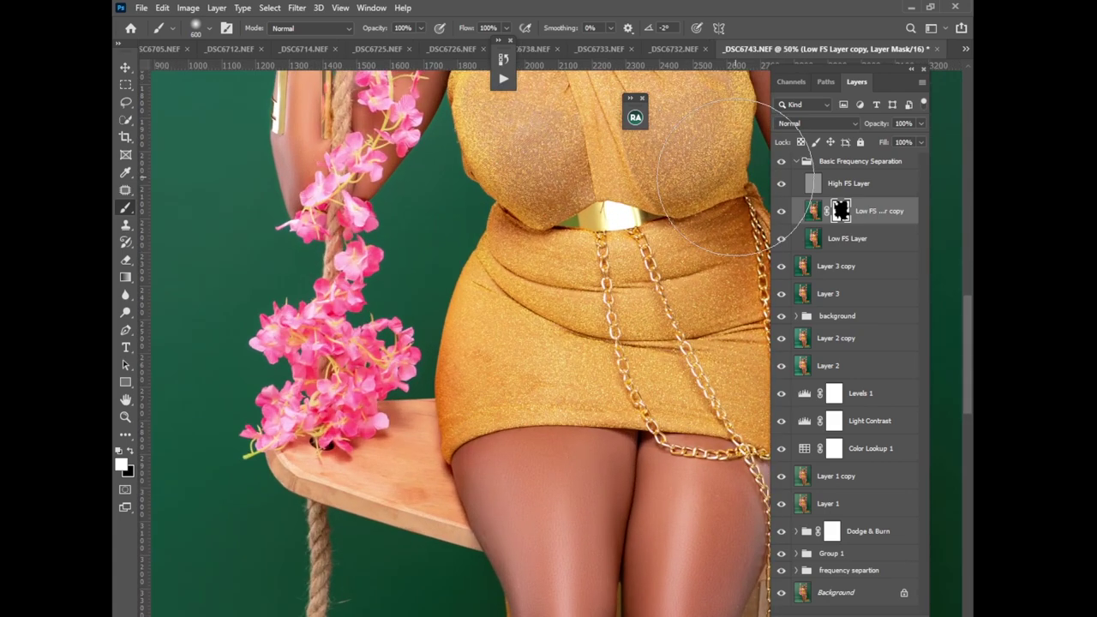
drag(622, 258, 651, 295)
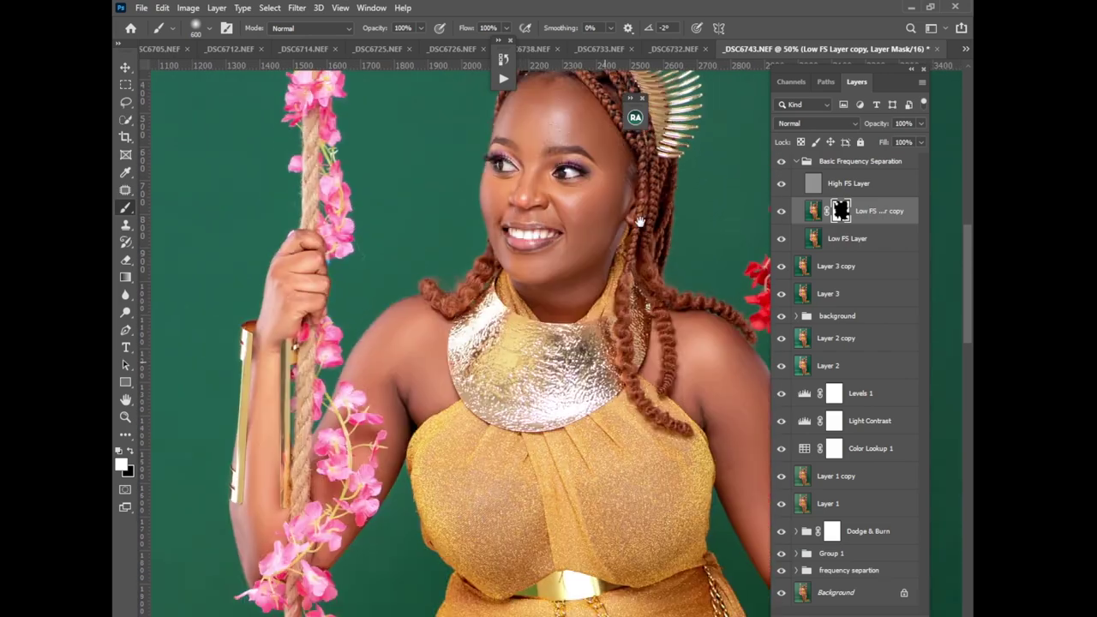
drag(628, 514, 568, 313)
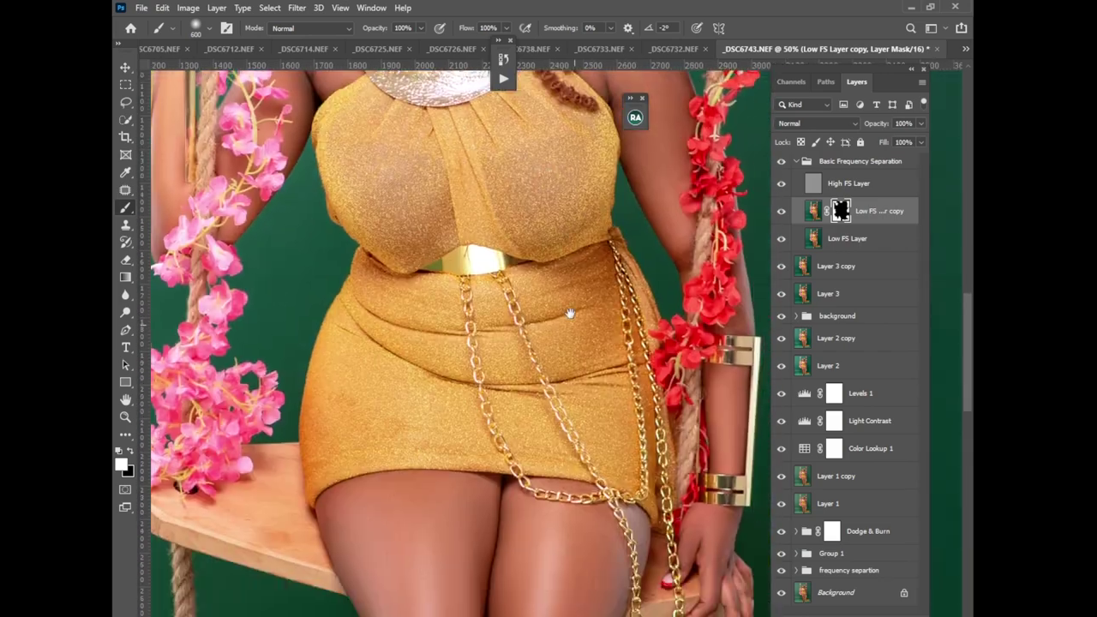
drag(615, 497, 665, 516)
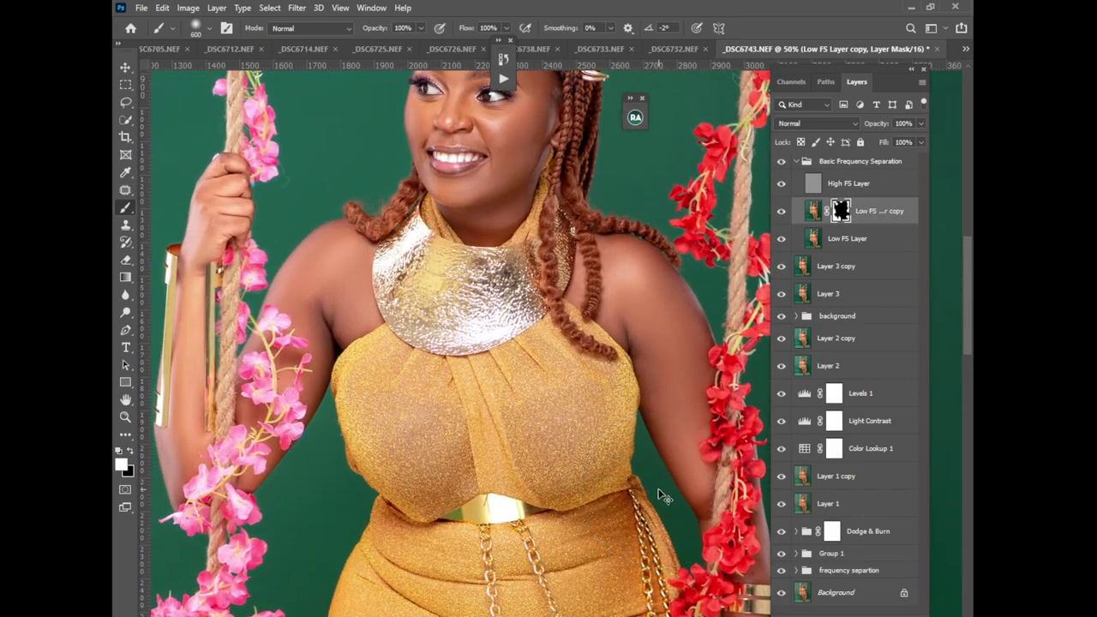
key(ctrl+minus)
key(ctrl+minus)
key(ctrl+minus)
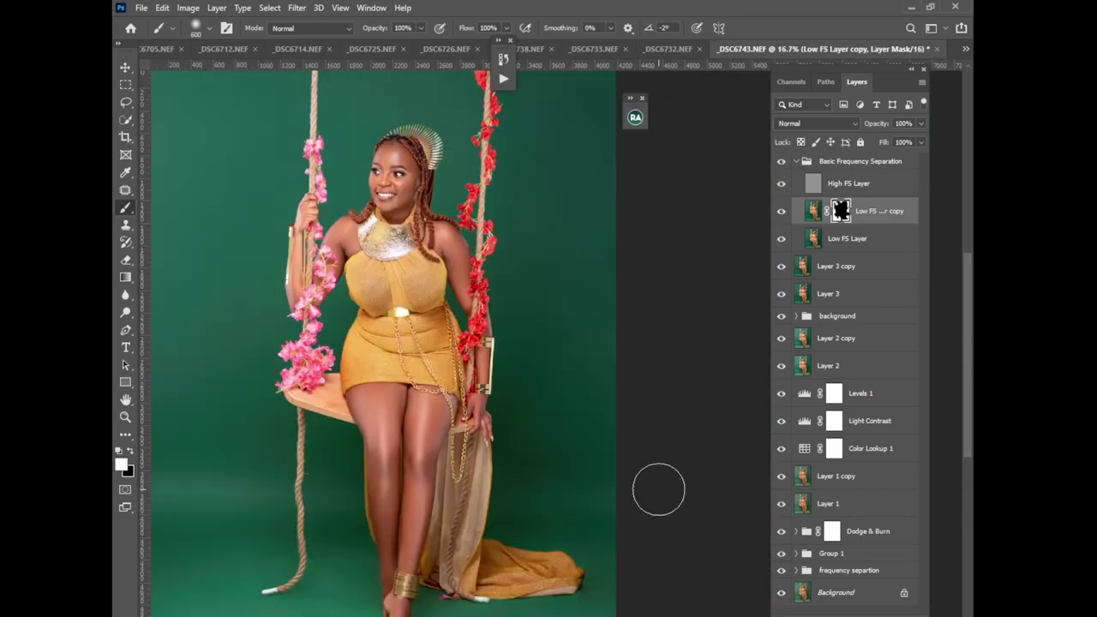
- Group the retouching layers down to frequency separation and name the group 'full edit'
click(795, 162)
click(825, 162)
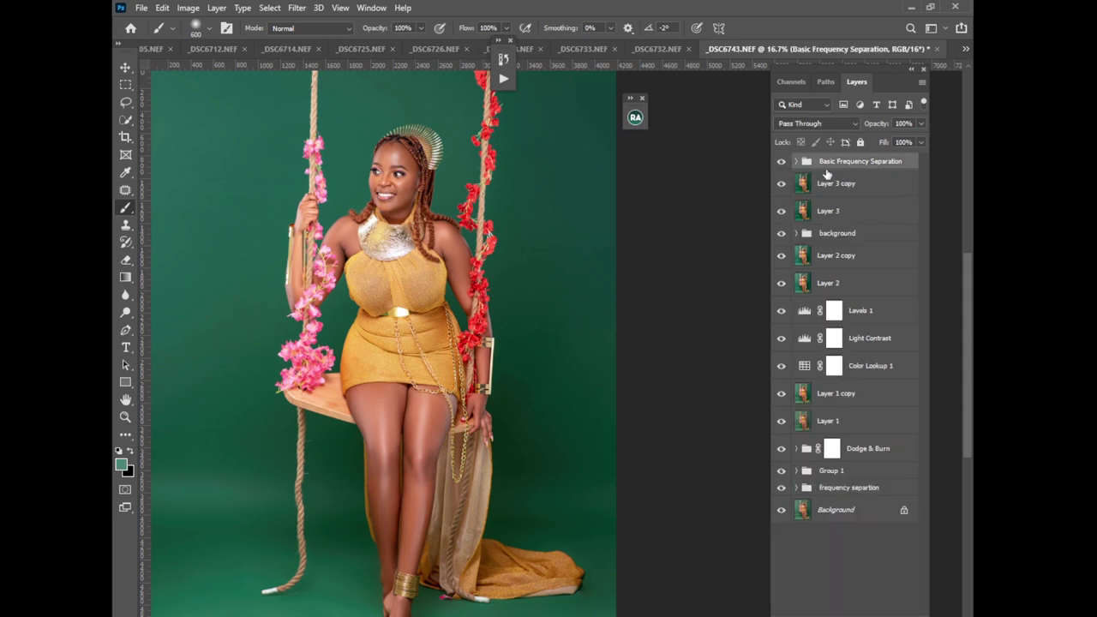
shift+click(851, 488)
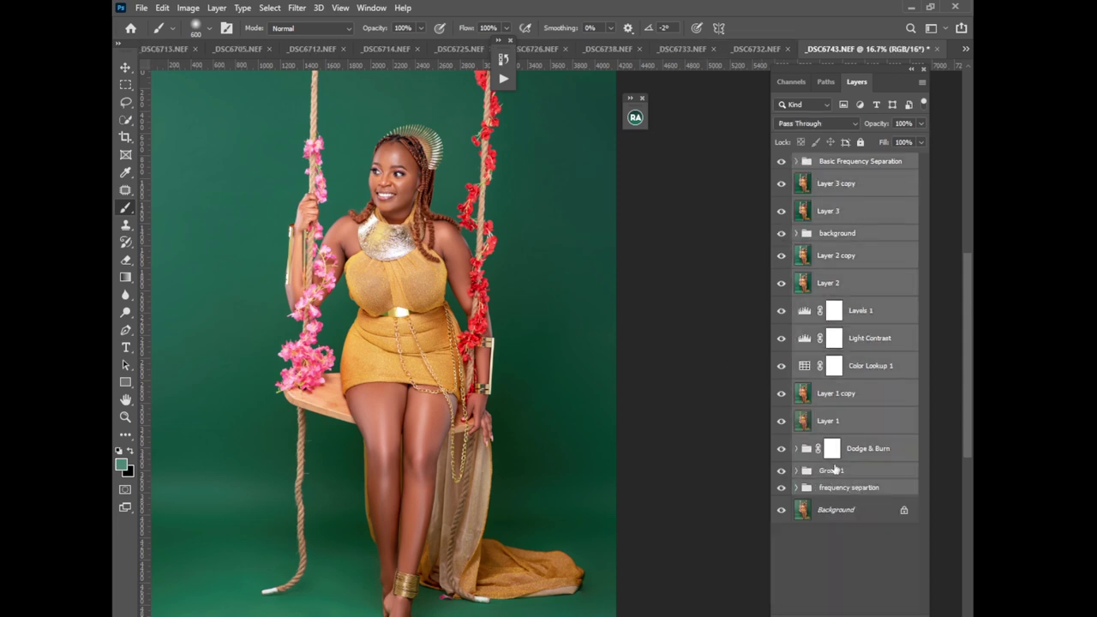
key(ctrl+g)
key(ctrl+minus)
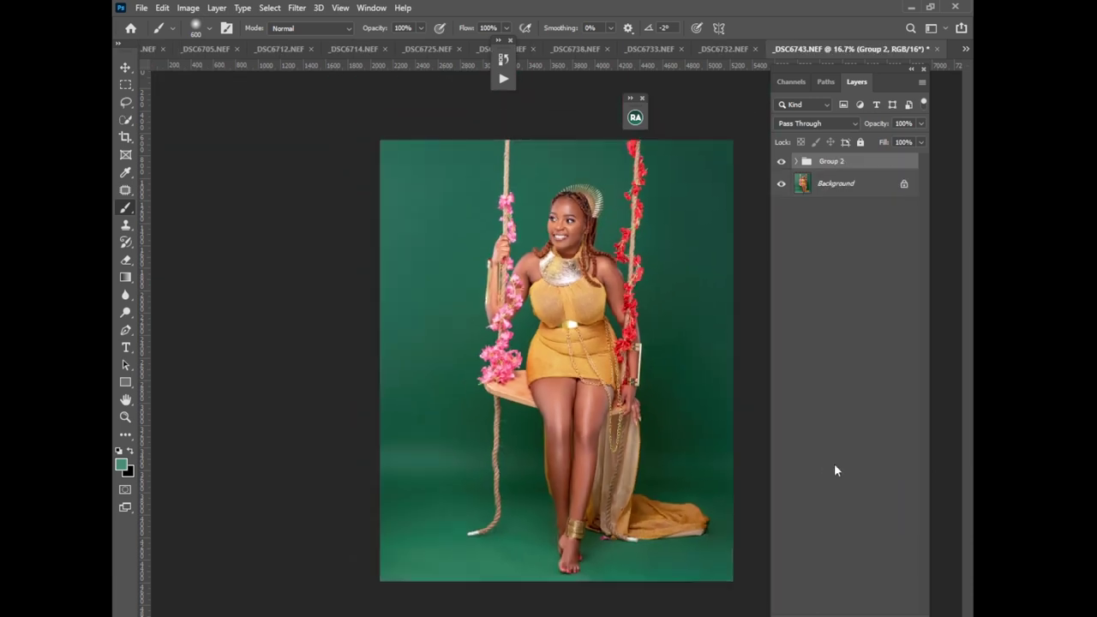
click(846, 184)
- Hide and re-show the full edit group to compare before and after
click(810, 162)
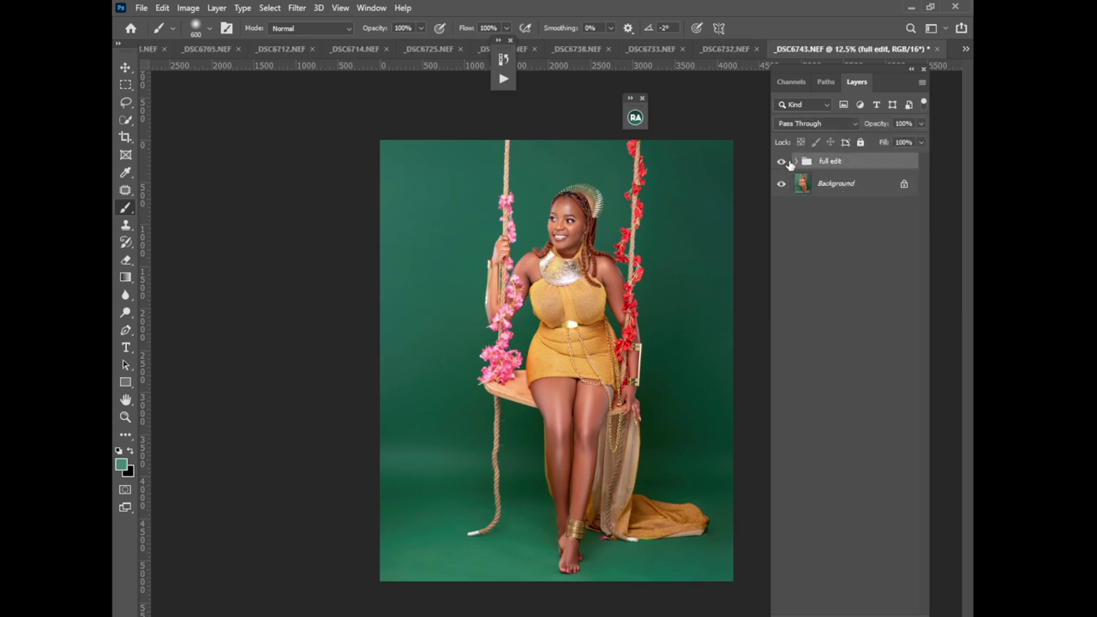
click(781, 162)
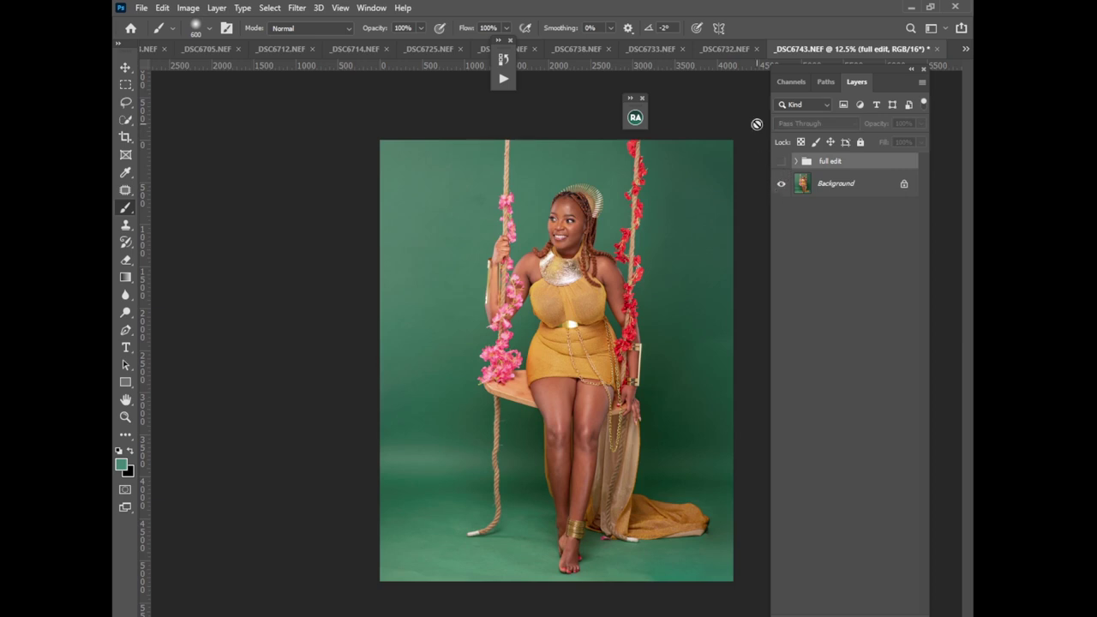
click(782, 163)
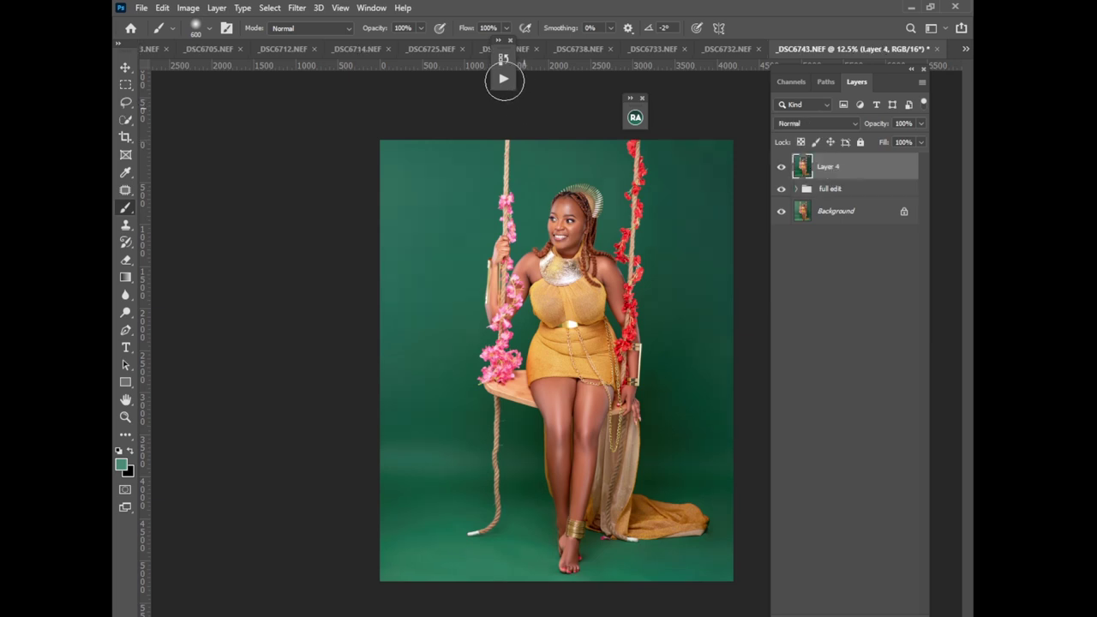
- Run the Basic FS_PM action with a 4-pixel Gaussian blur
click(503, 79)
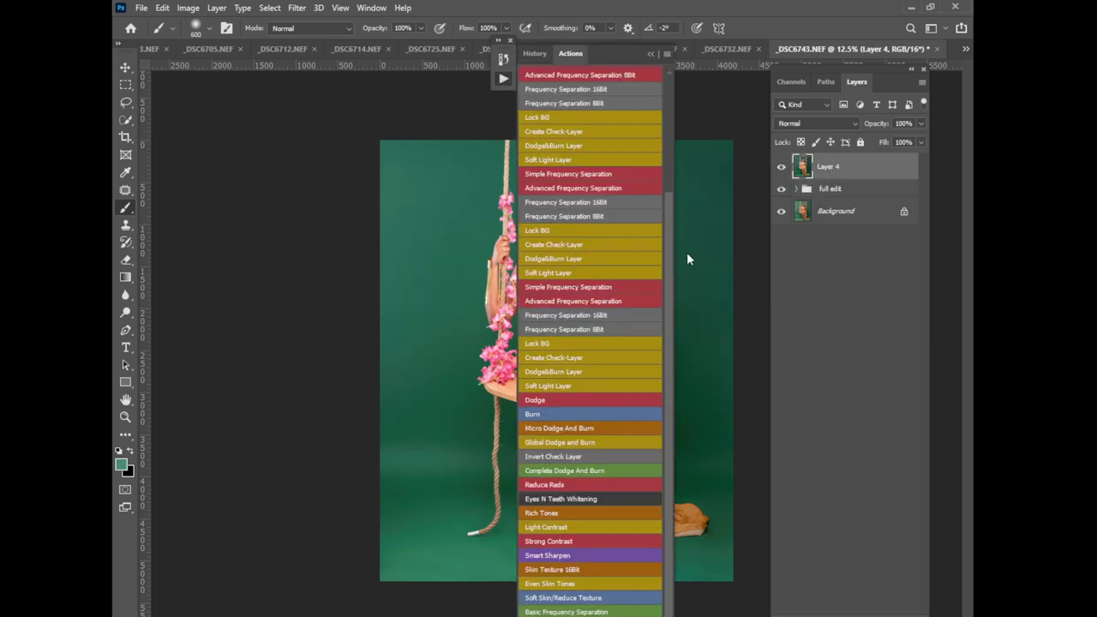
scroll(651, 131, up, 5)
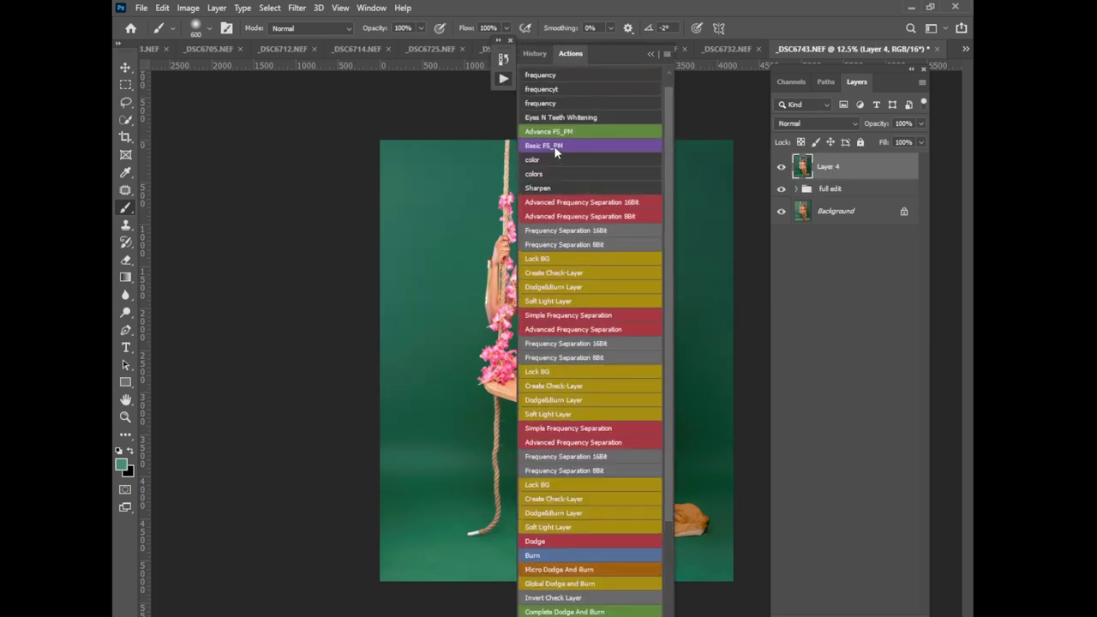
click(555, 150)
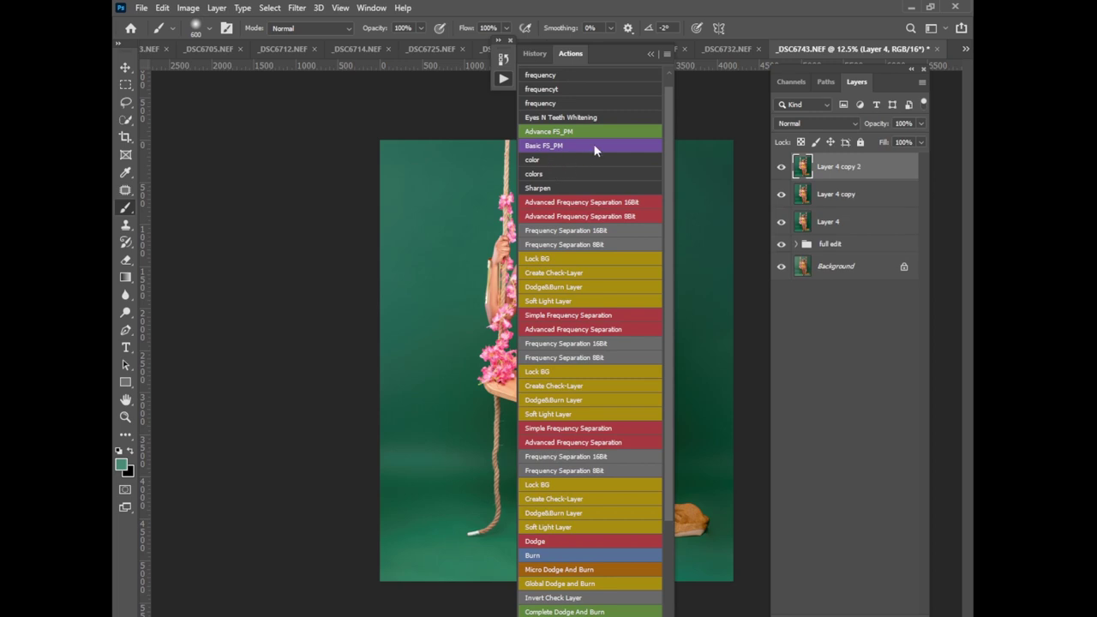
click(651, 53)
text(4)
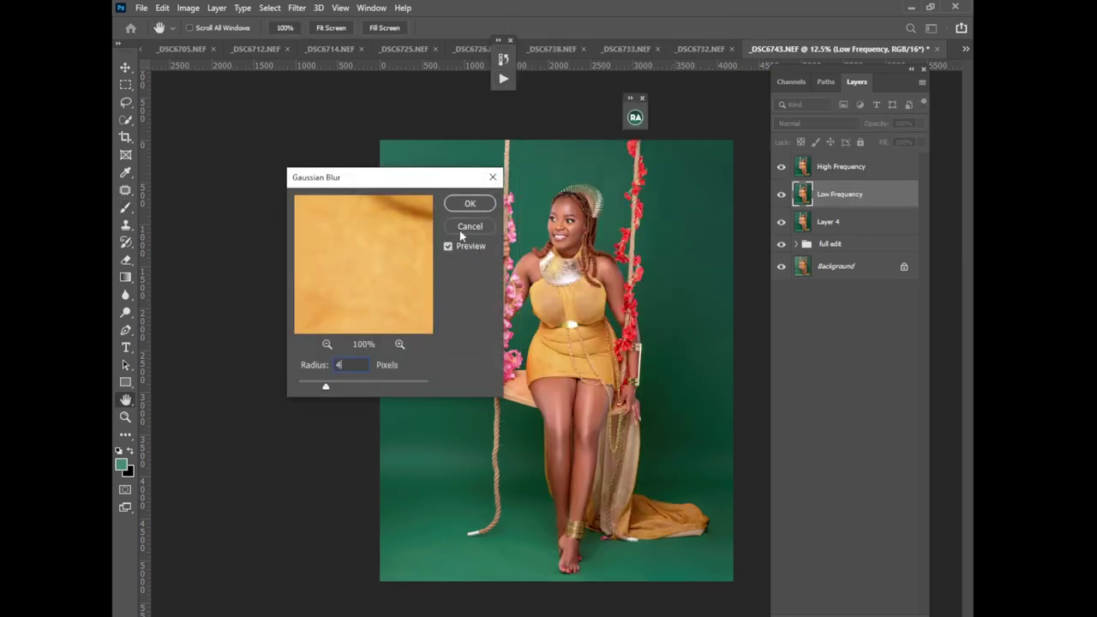
click(470, 206)
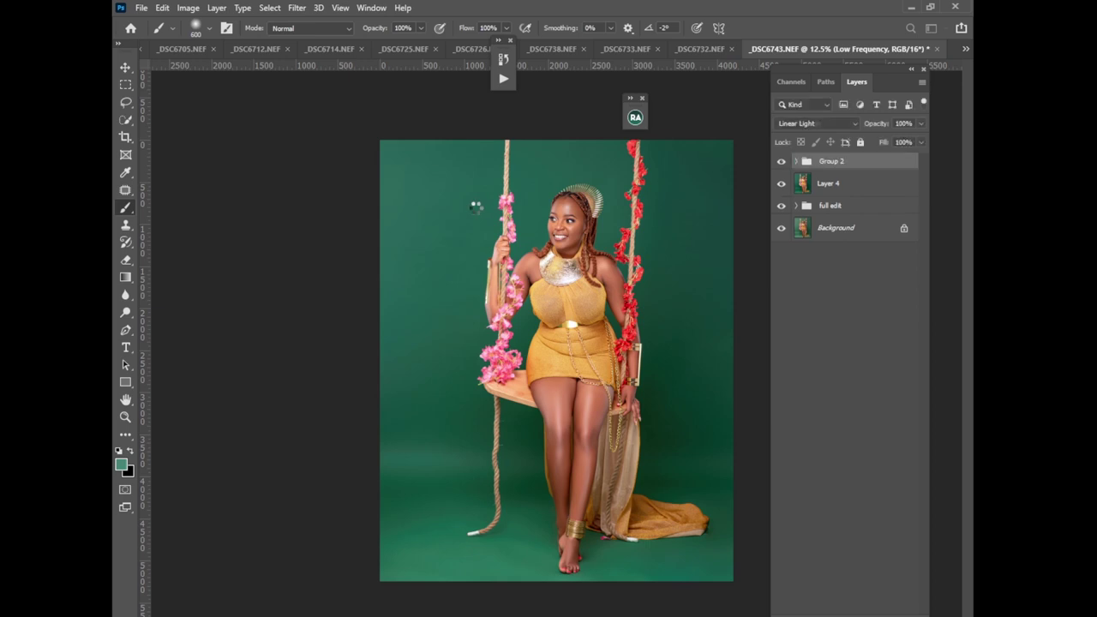
- Expand the Basic FS_PM group and duplicate the High Frequency layer
click(796, 162)
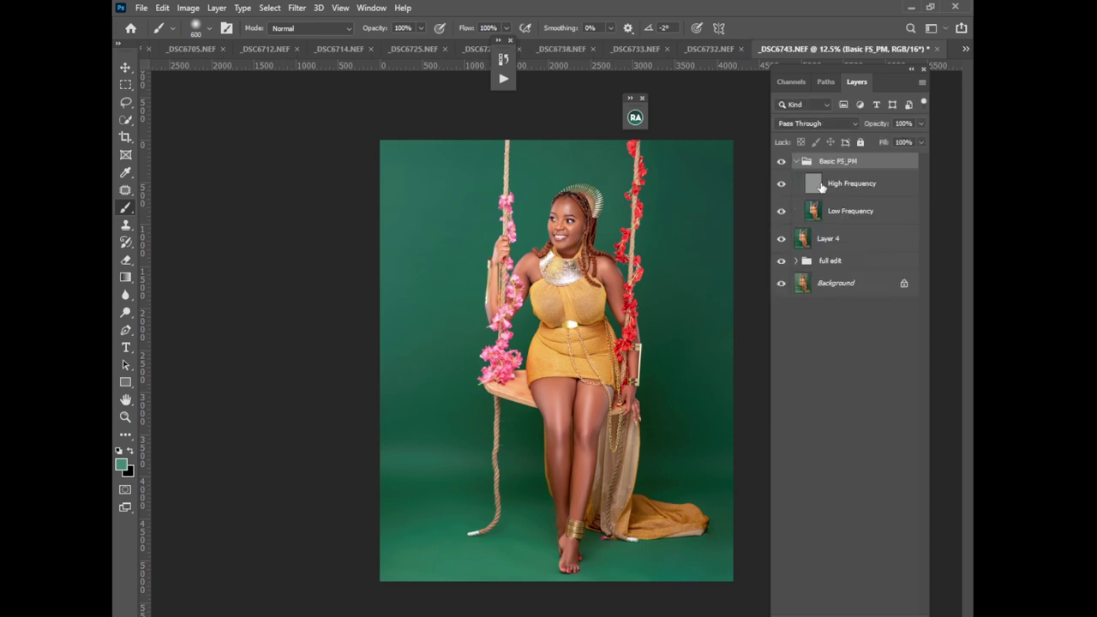
key(ctrl+plus)
key(ctrl+plus)
key(ctrl+plus)
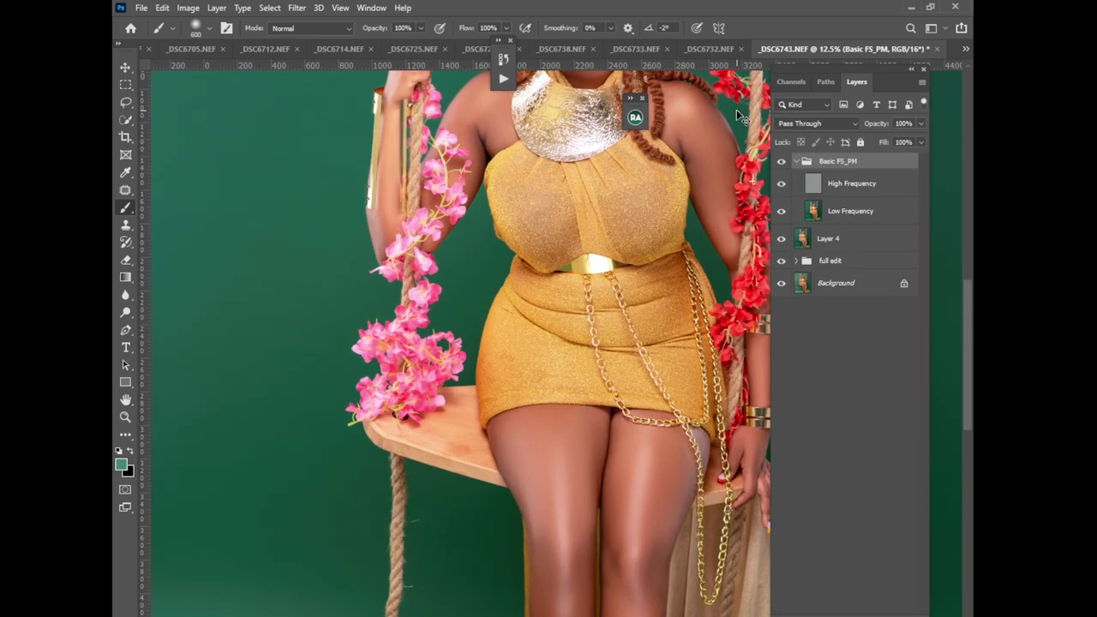
drag(963, 310, 966, 248)
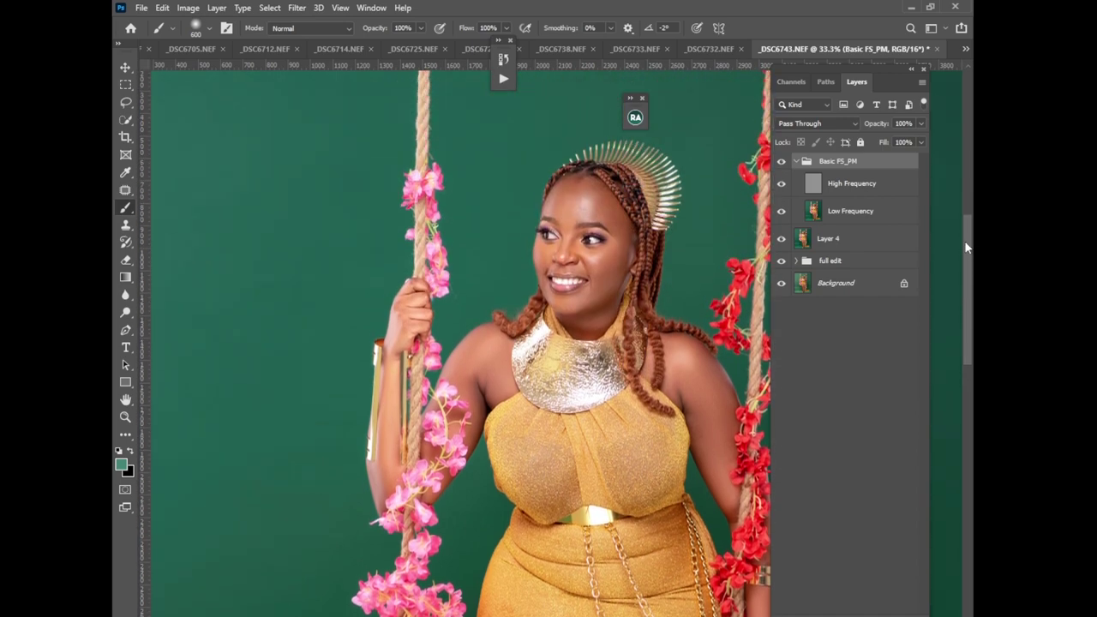
click(843, 187)
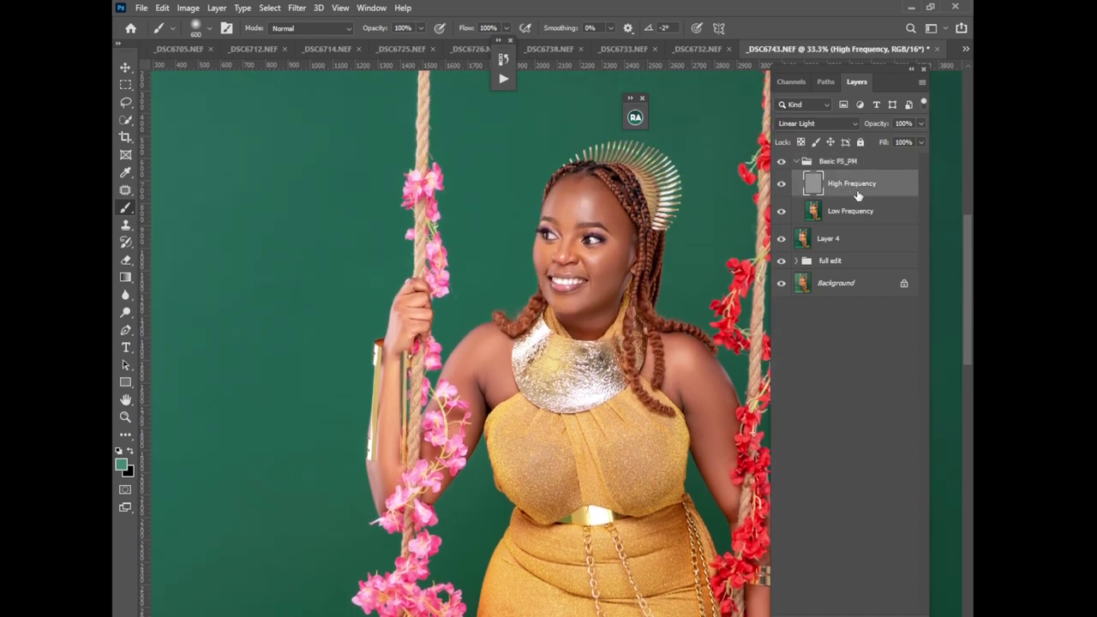
key(ctrl+j)
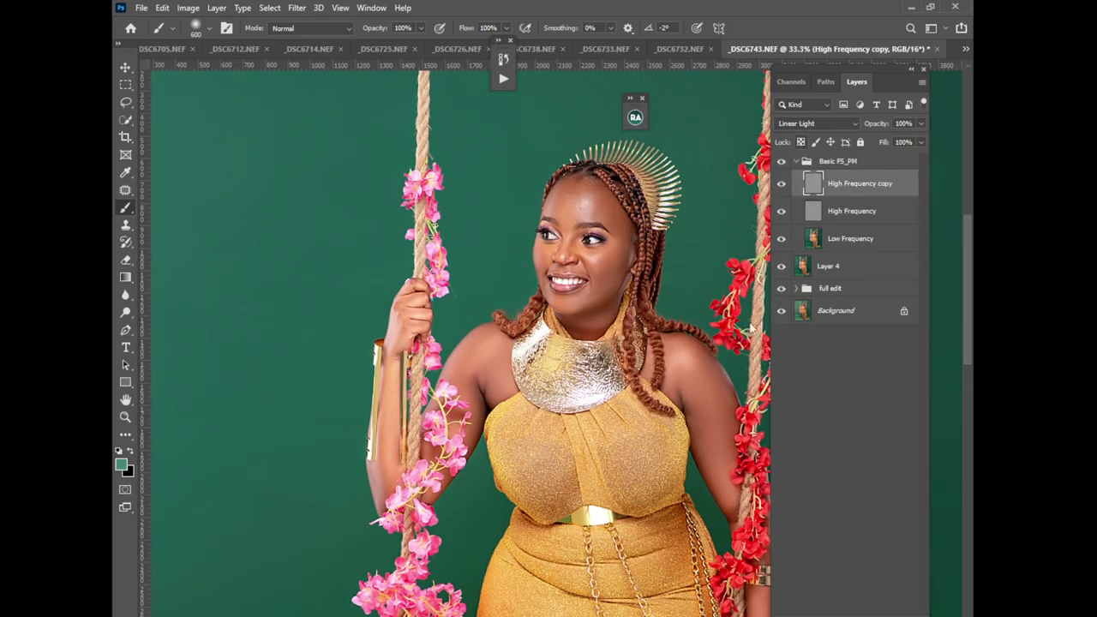
- Give High Frequency copy a black hide-all mask and paint it with a low-flow 150–200 px brush
click(846, 590)
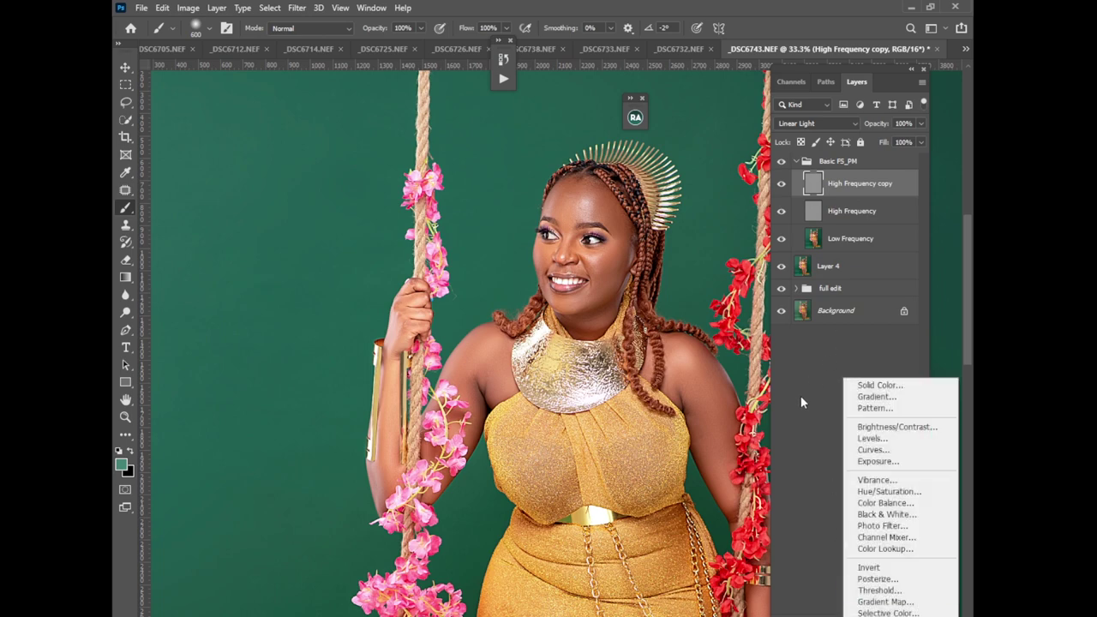
key(Escape)
alt+click(829, 590)
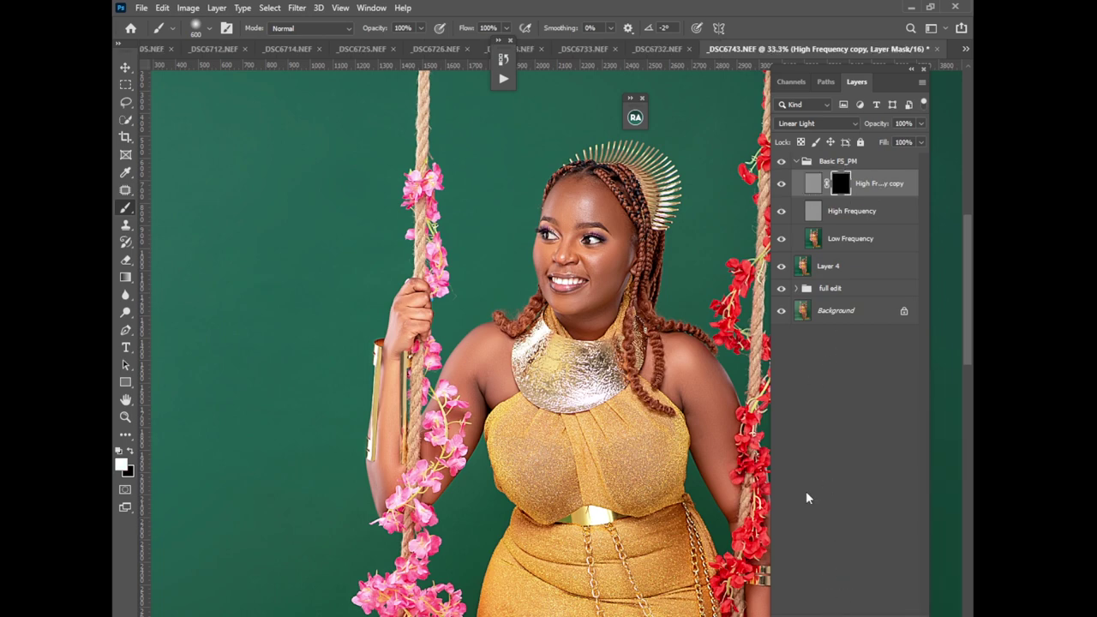
click(506, 29)
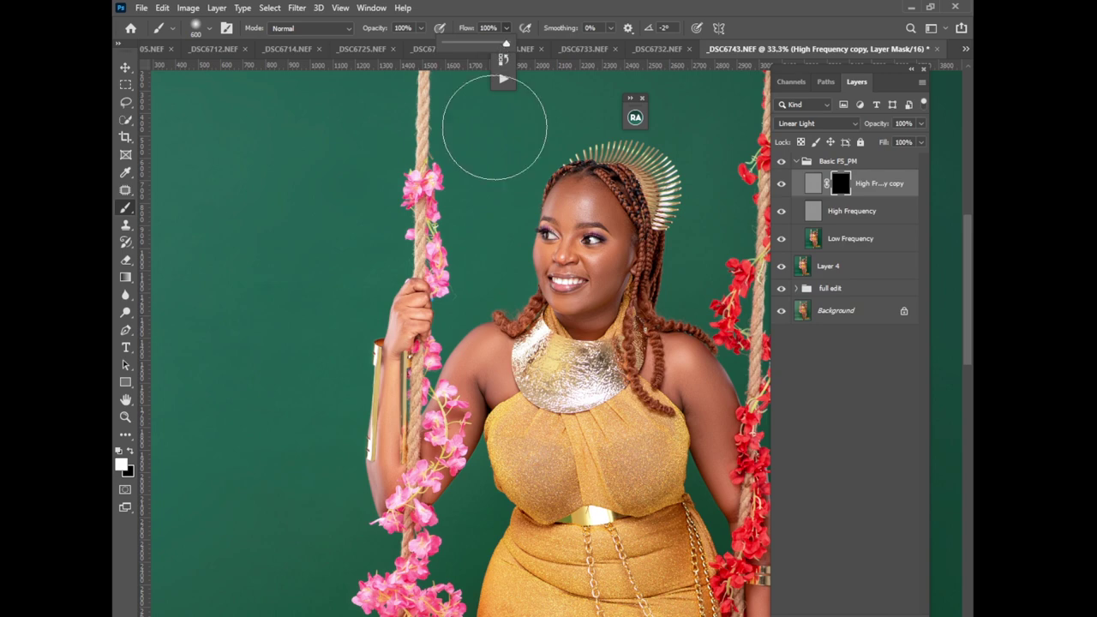
key(bracketleft)
key(bracketleft)
key(bracketleft)
key(bracketleft)
key(bracketleft)
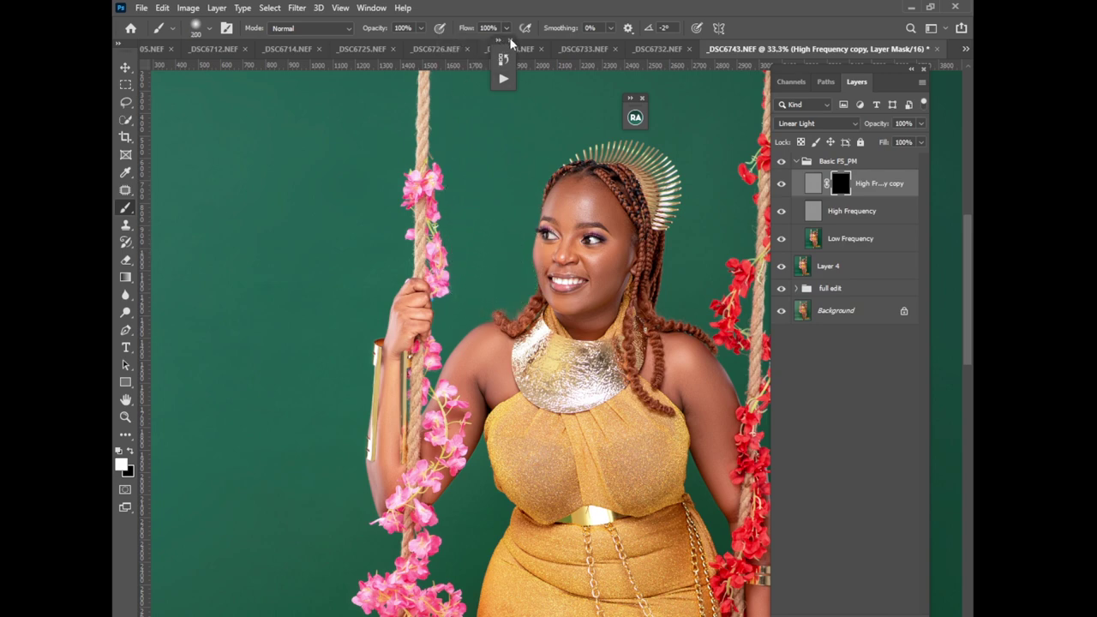
click(506, 28)
drag(511, 43, 490, 47)
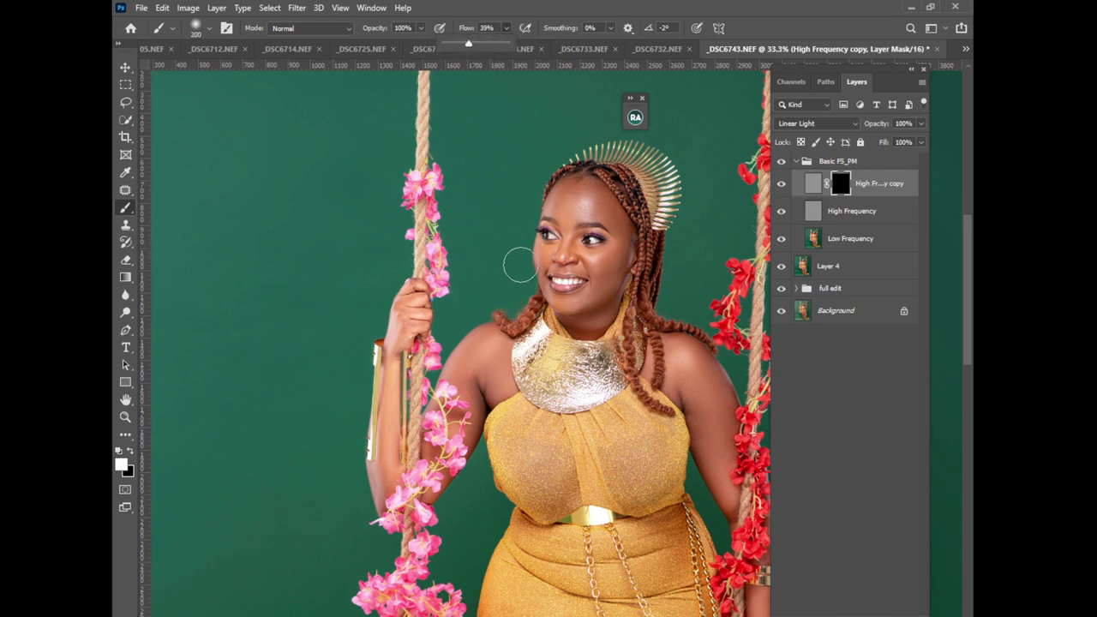
key(bracketleft)
key(bracketleft)
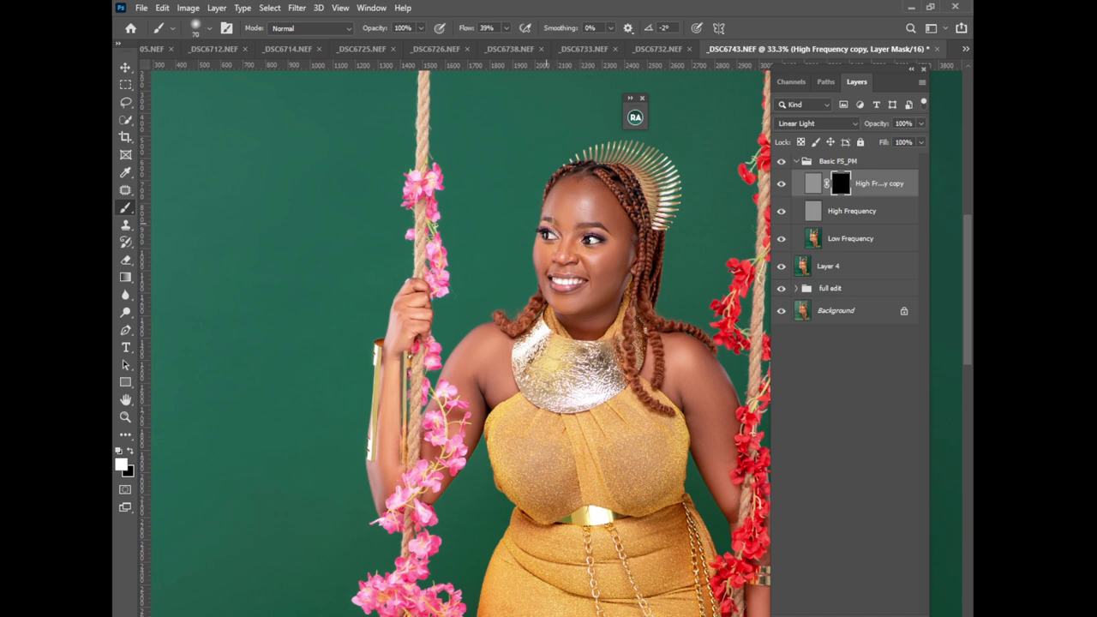
key(bracketright)
key(bracketright)
key(bracketright)
key(bracketright)
key(bracketright)
key(bracketright)
click(497, 60)
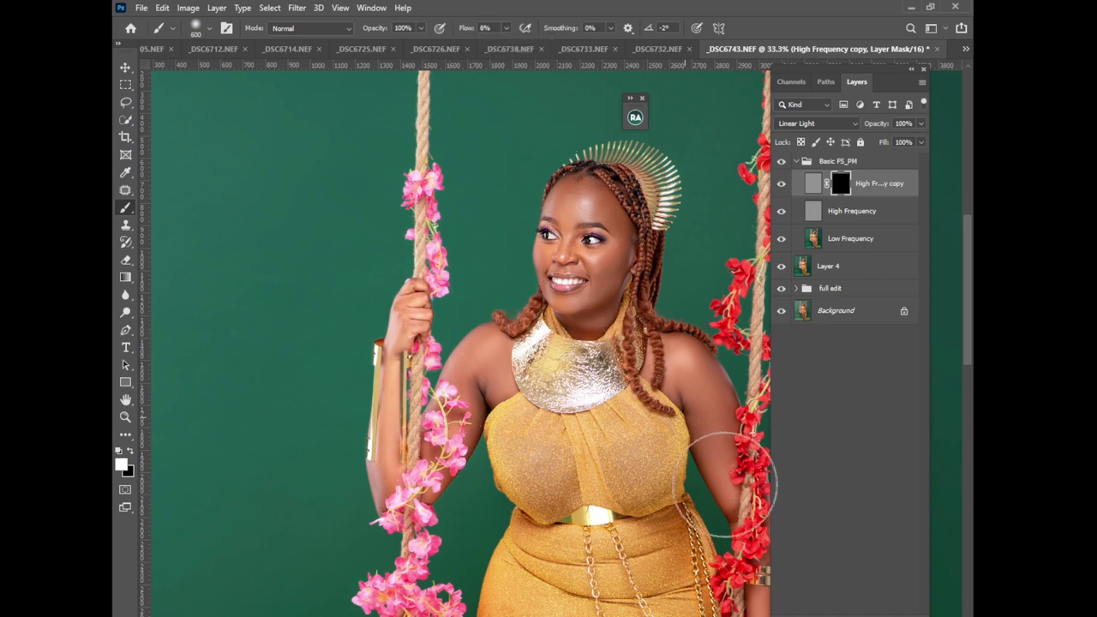
key(ctrl+minus)
key(ctrl+minus)
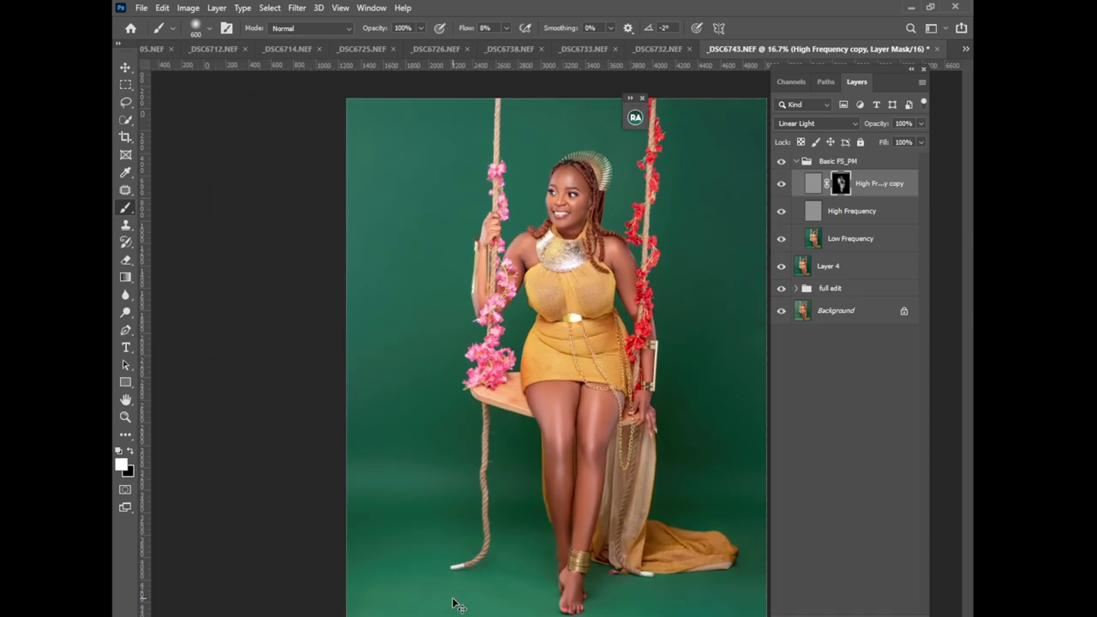
- Set High Frequency copy opacity to 68% and open Save for Web
key(ctrl+minus)
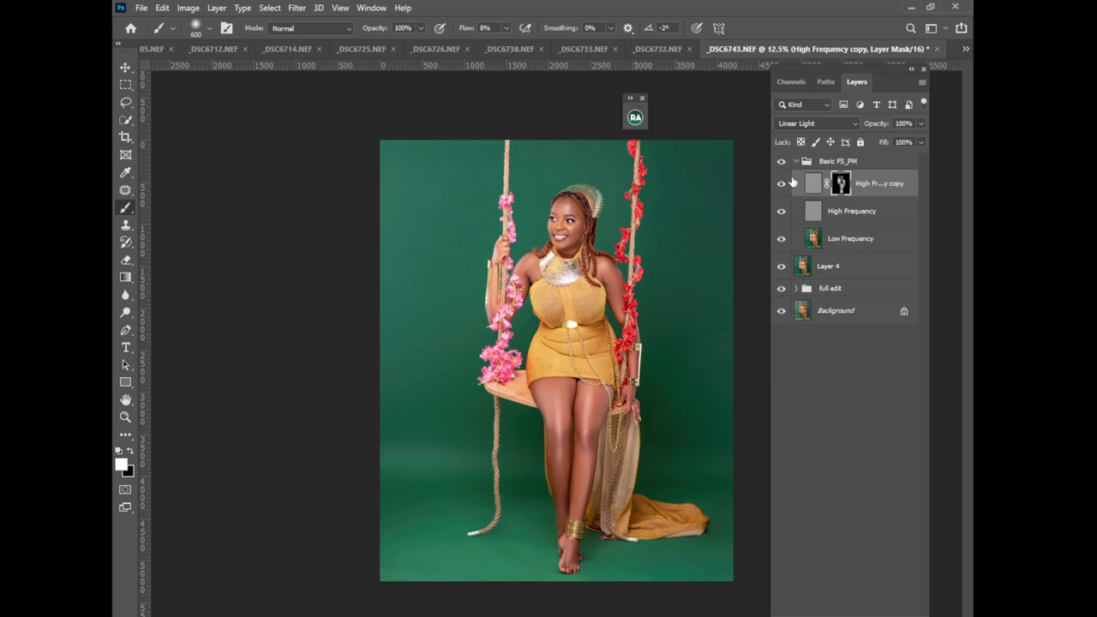
click(921, 125)
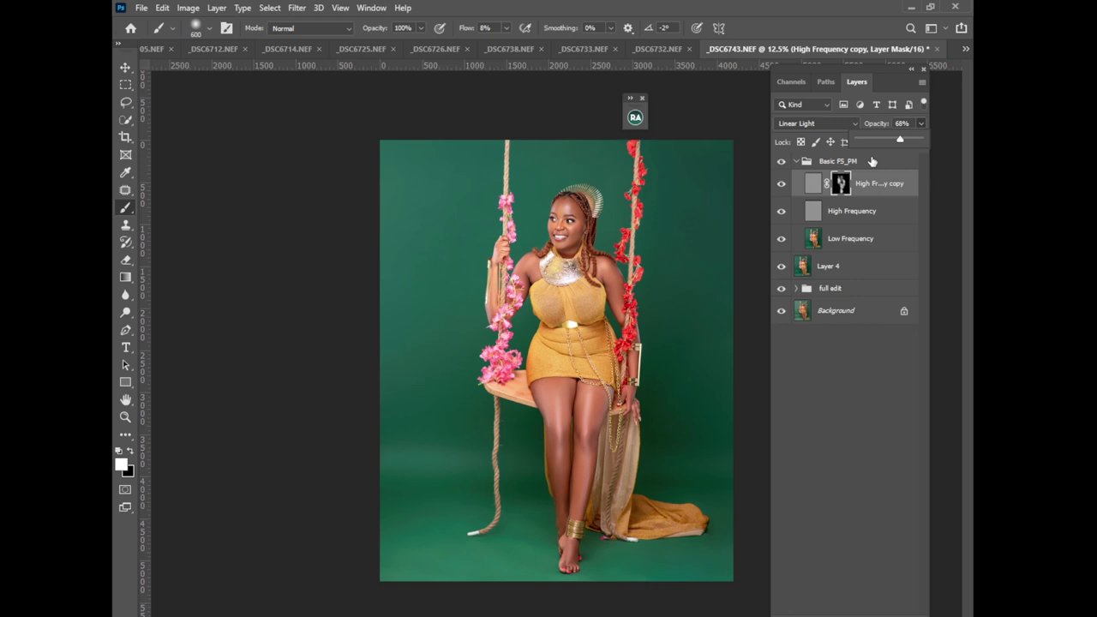
key(ctrl+shift+alt+s)
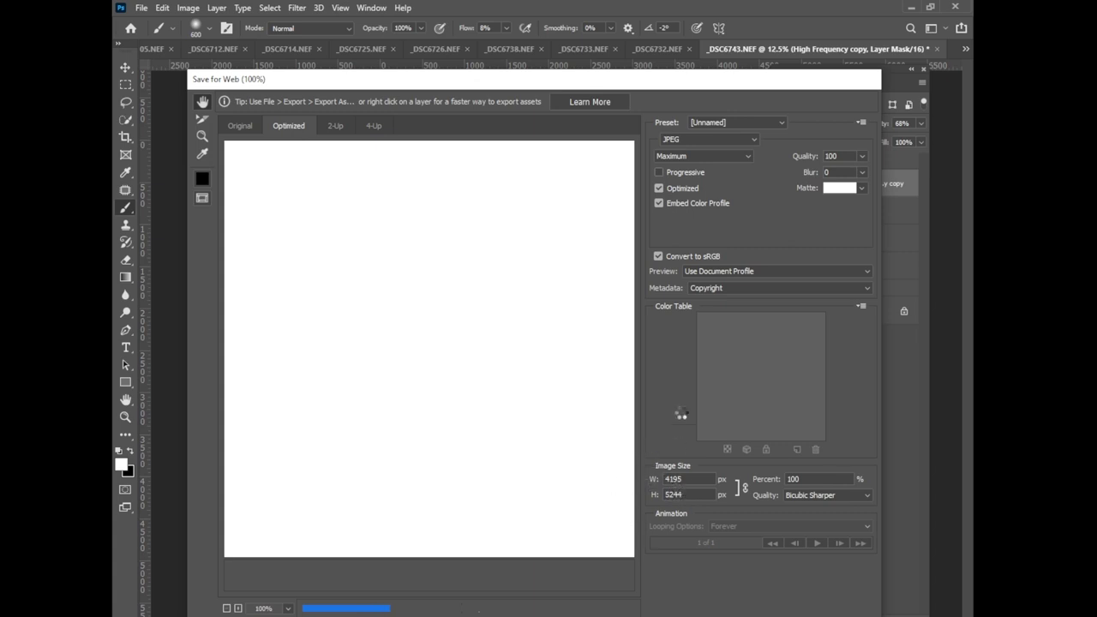
click(658, 203)
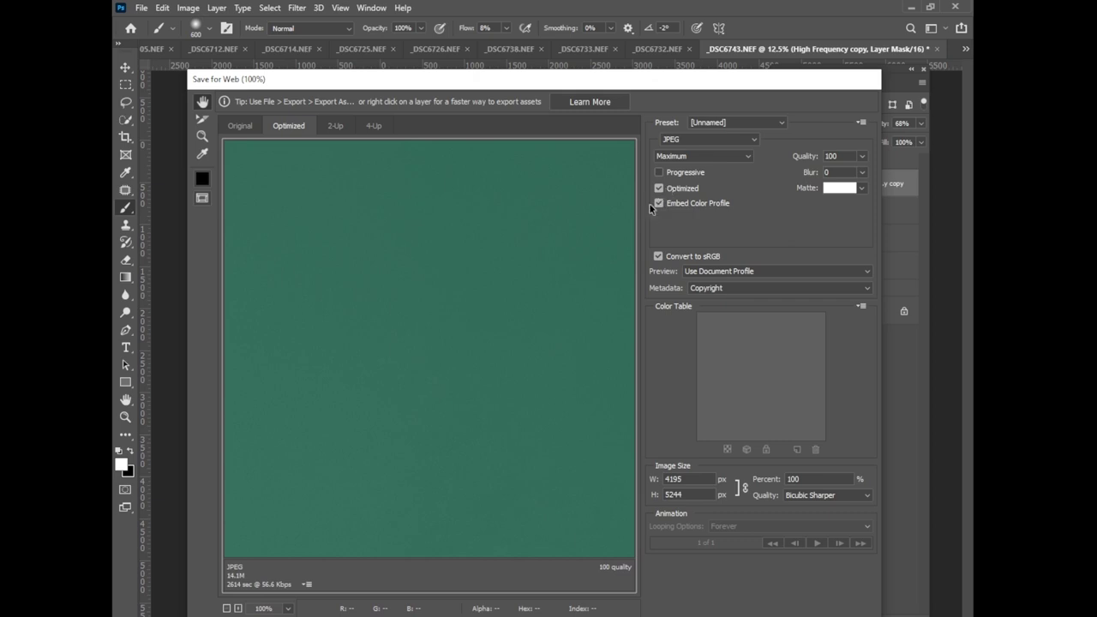
click(226, 608)
click(226, 608)
click(226, 608)
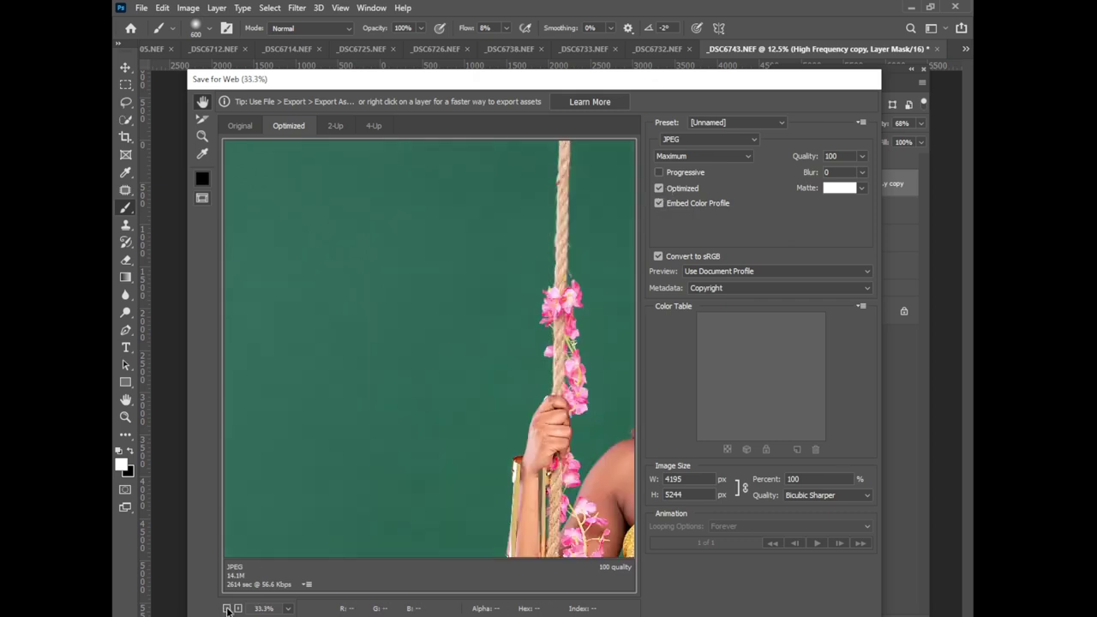
click(226, 609)
click(238, 608)
click(238, 609)
click(238, 609)
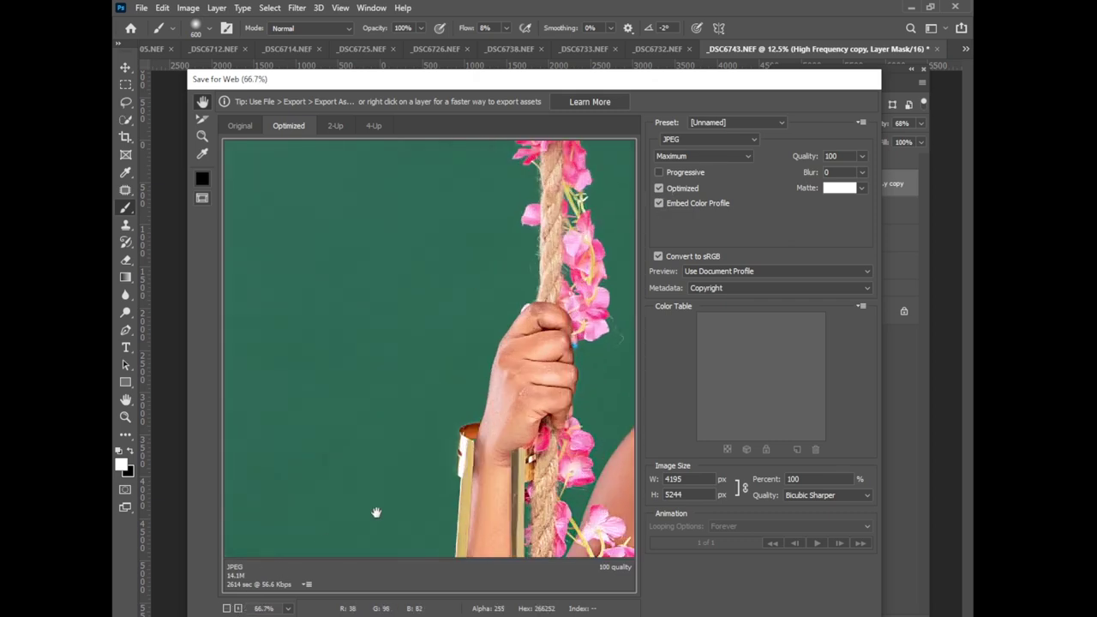
drag(465, 420, 398, 429)
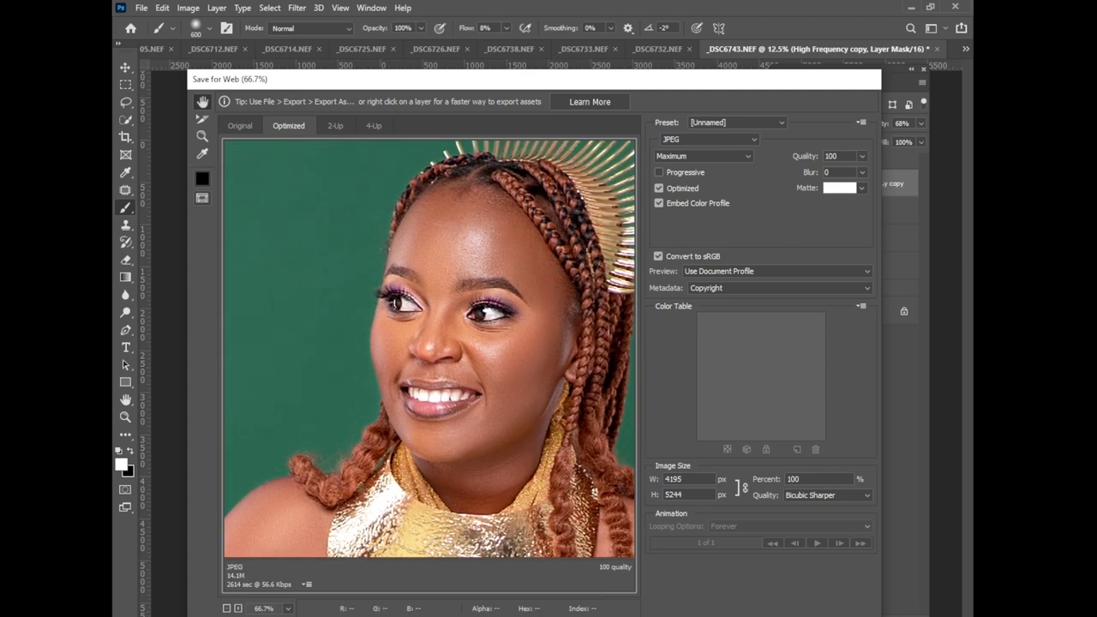
click(660, 612)
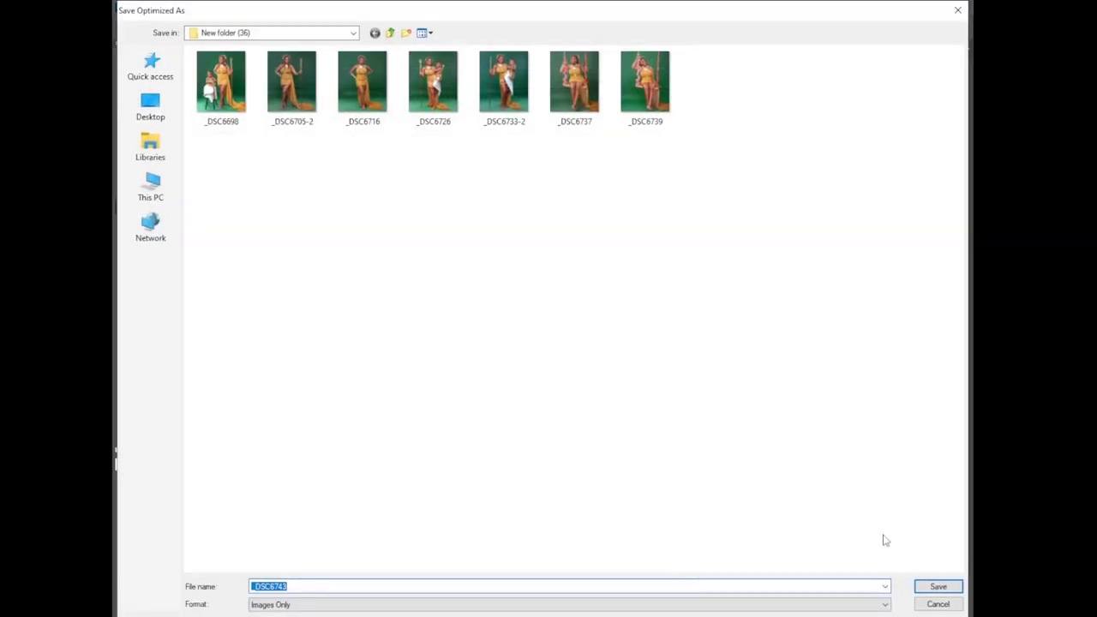
click(925, 605)
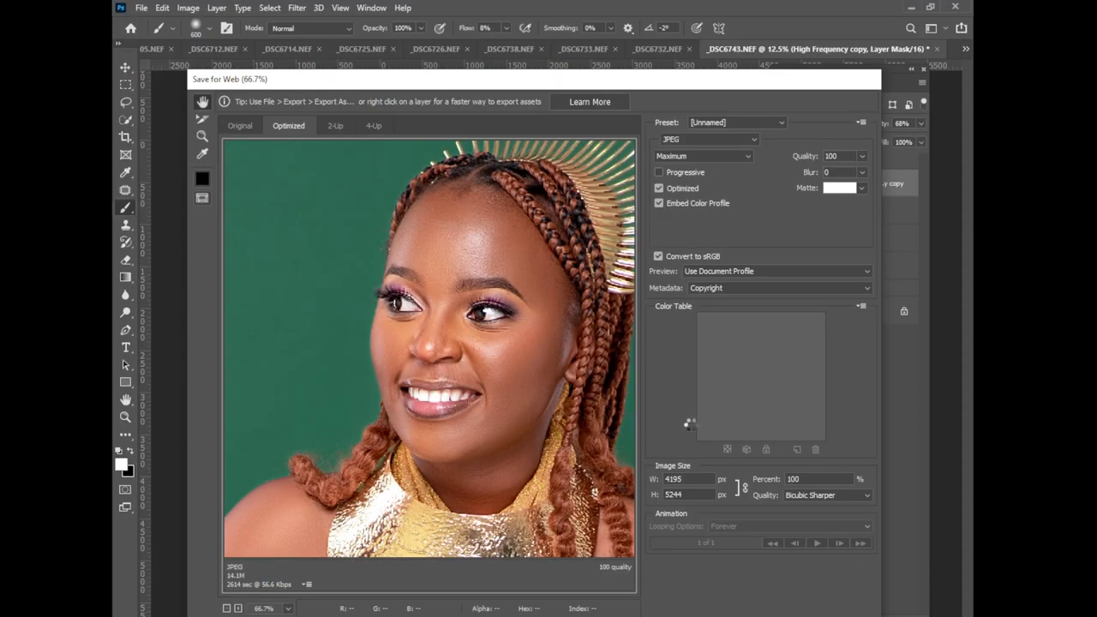